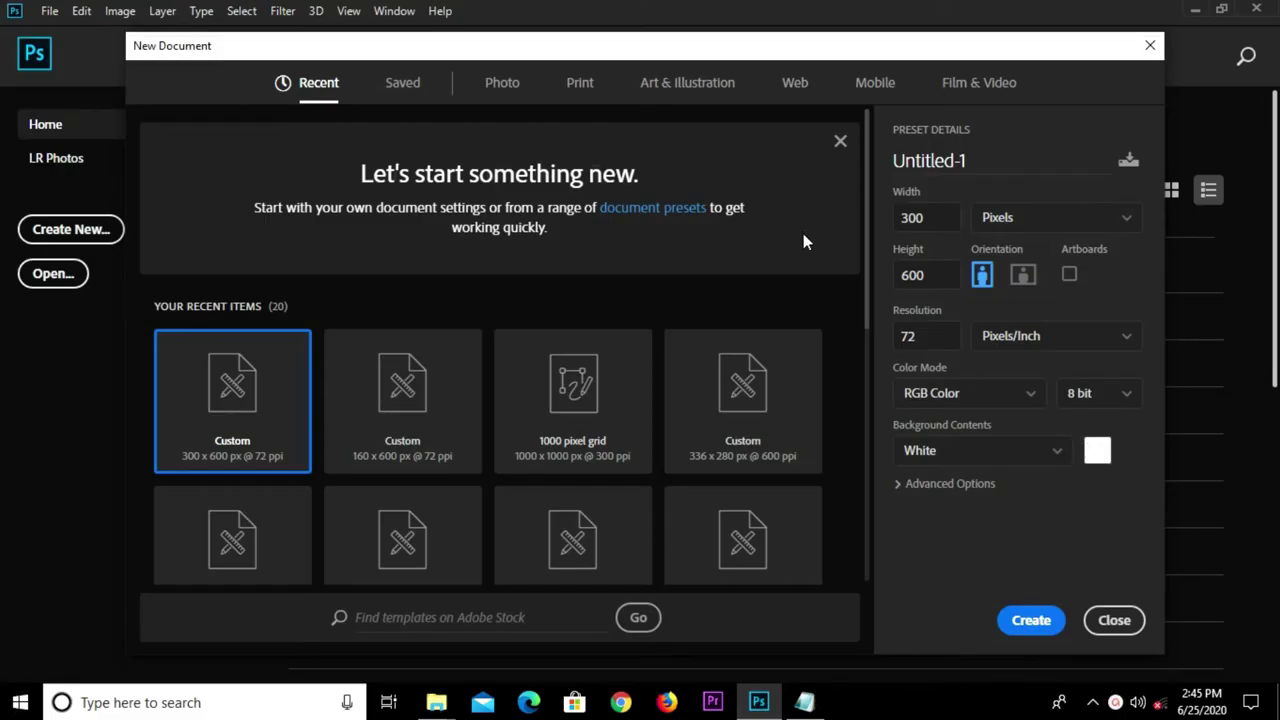
# - Create a white 300 × 600 px document at 72 Pixels/Inch
pyautogui.doubleClick(931, 217)
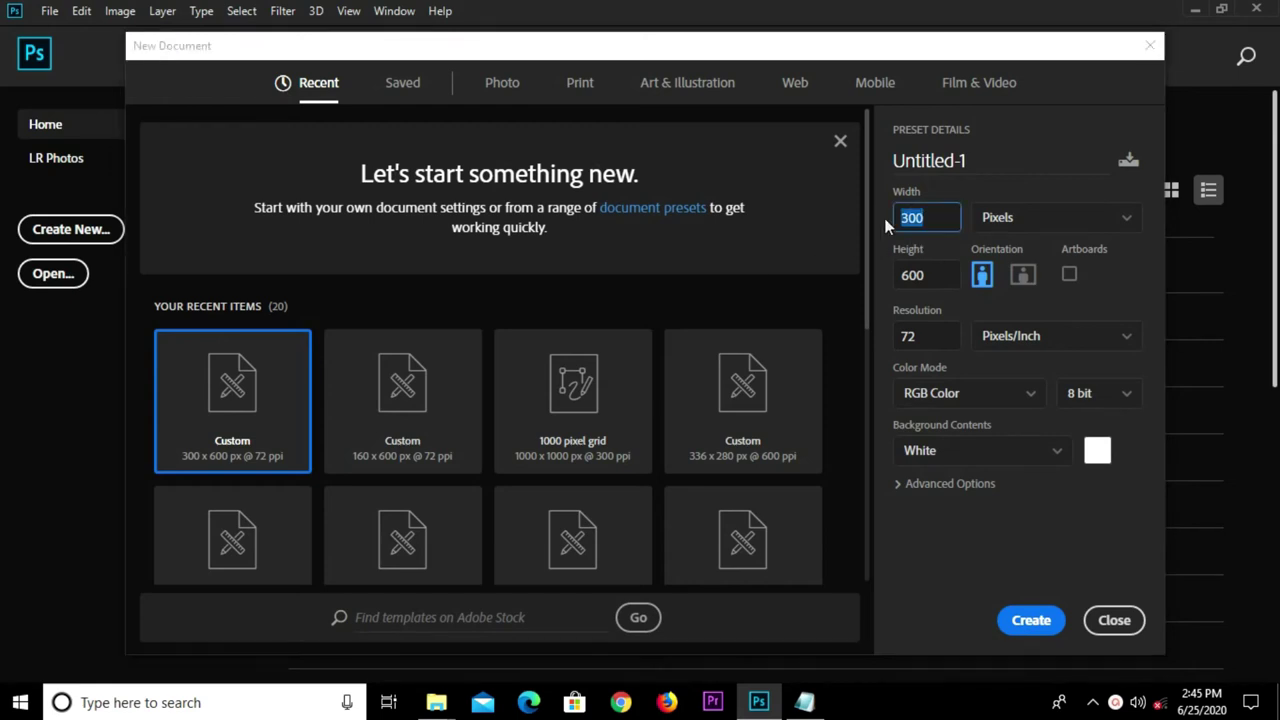
pyautogui.moveTo(929, 270); pyautogui.dragTo(895, 277)
pyautogui.moveTo(903, 336); pyautogui.dragTo(924, 336)
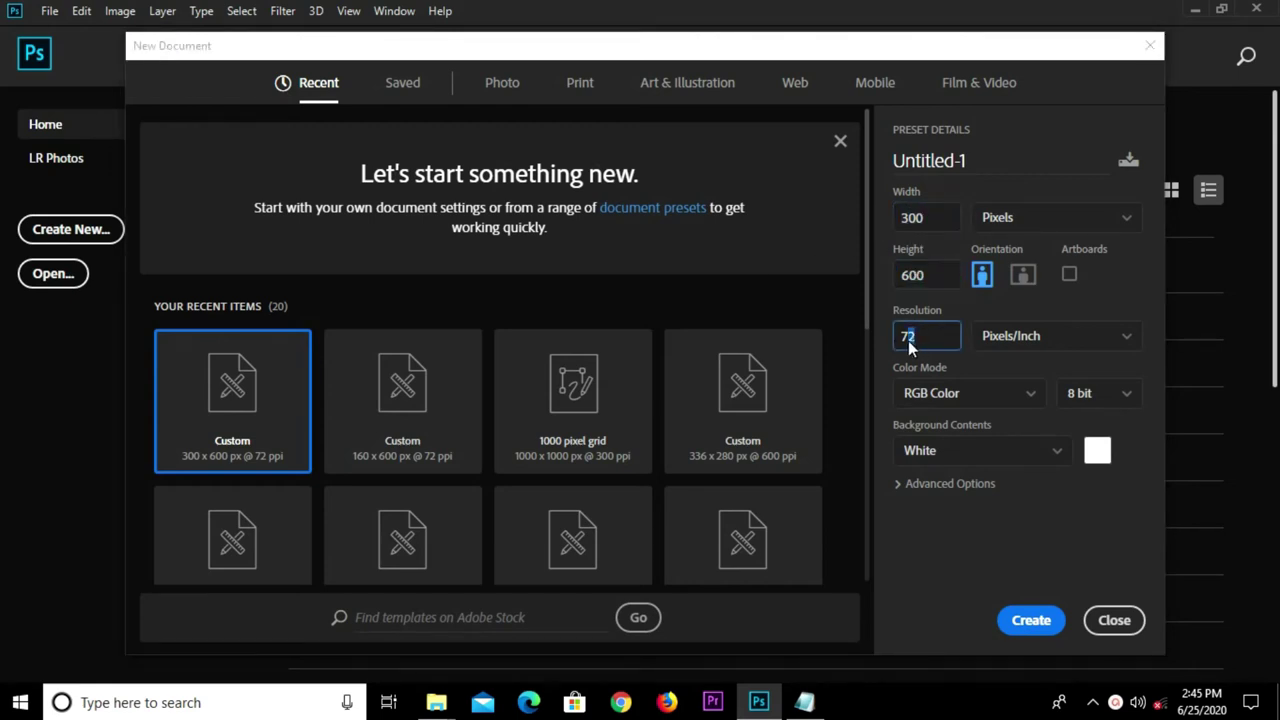
pyautogui.click(1005, 620)
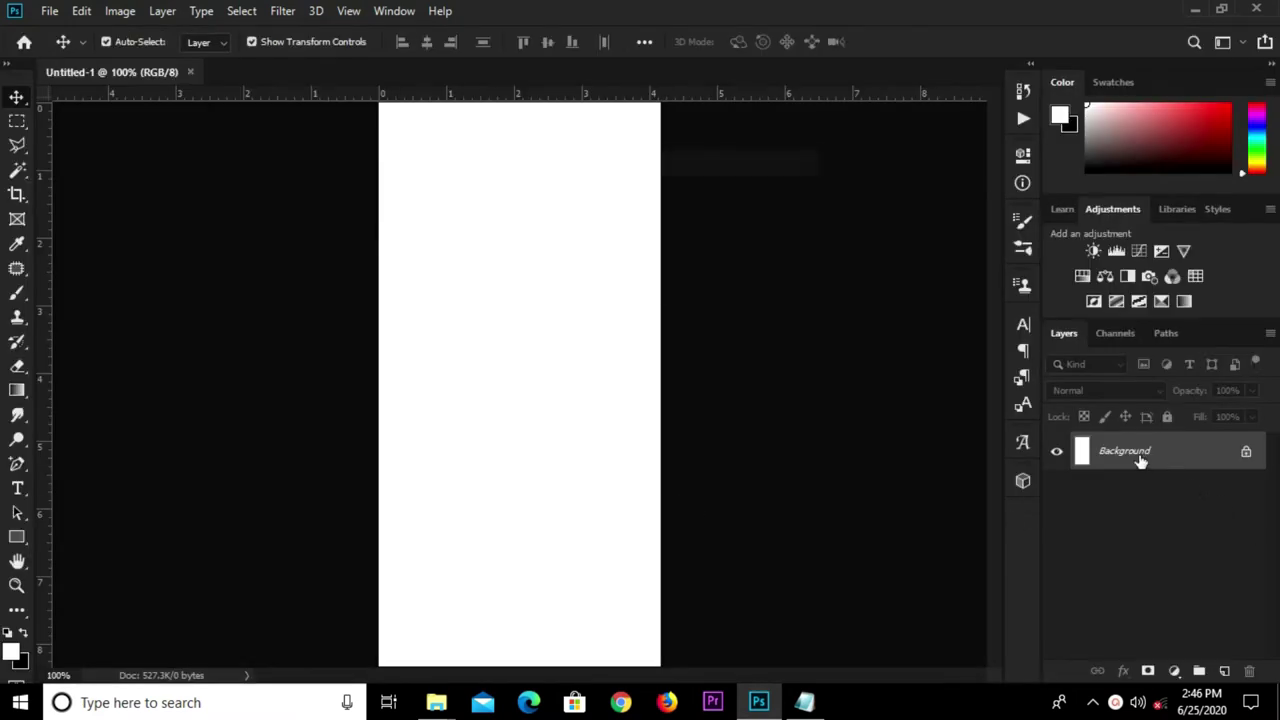
# - Unlock the Background as Layer 0 and add a Solid Color fill layer
pyautogui.doubleClick(1139, 457)
pyautogui.press('Return')
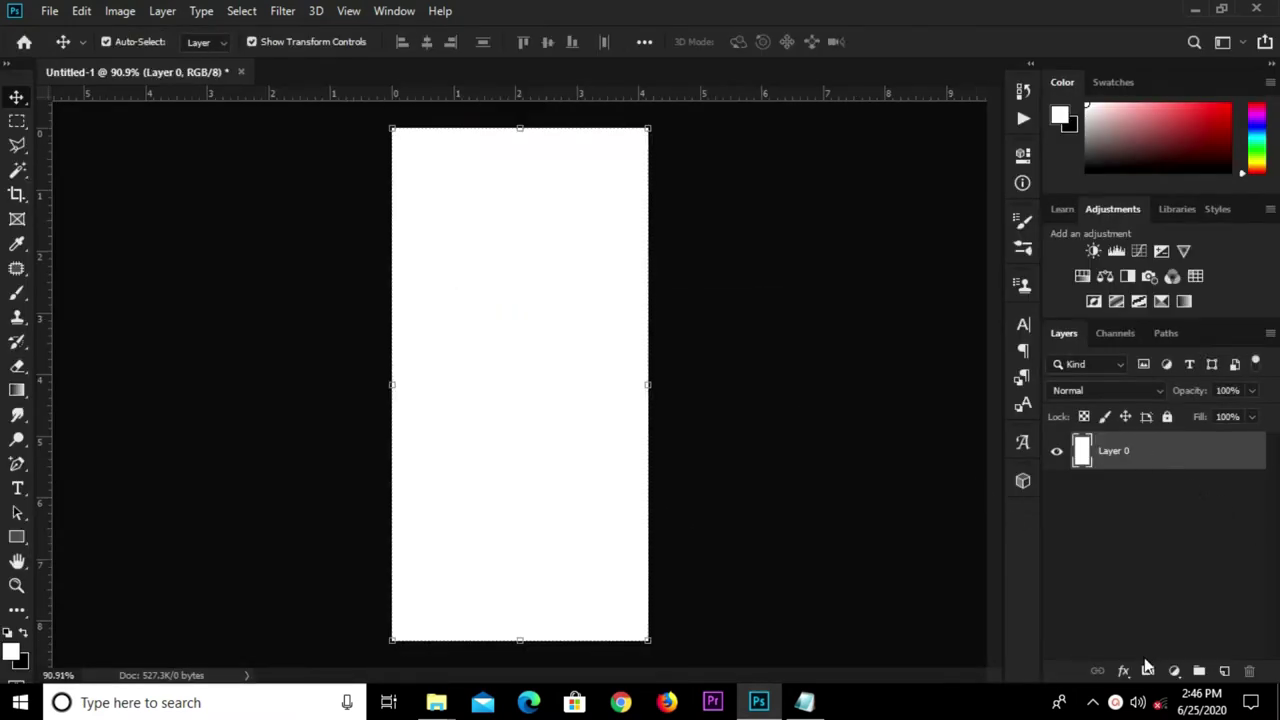
pyautogui.click(1172, 672)
pyautogui.click(1140, 334)
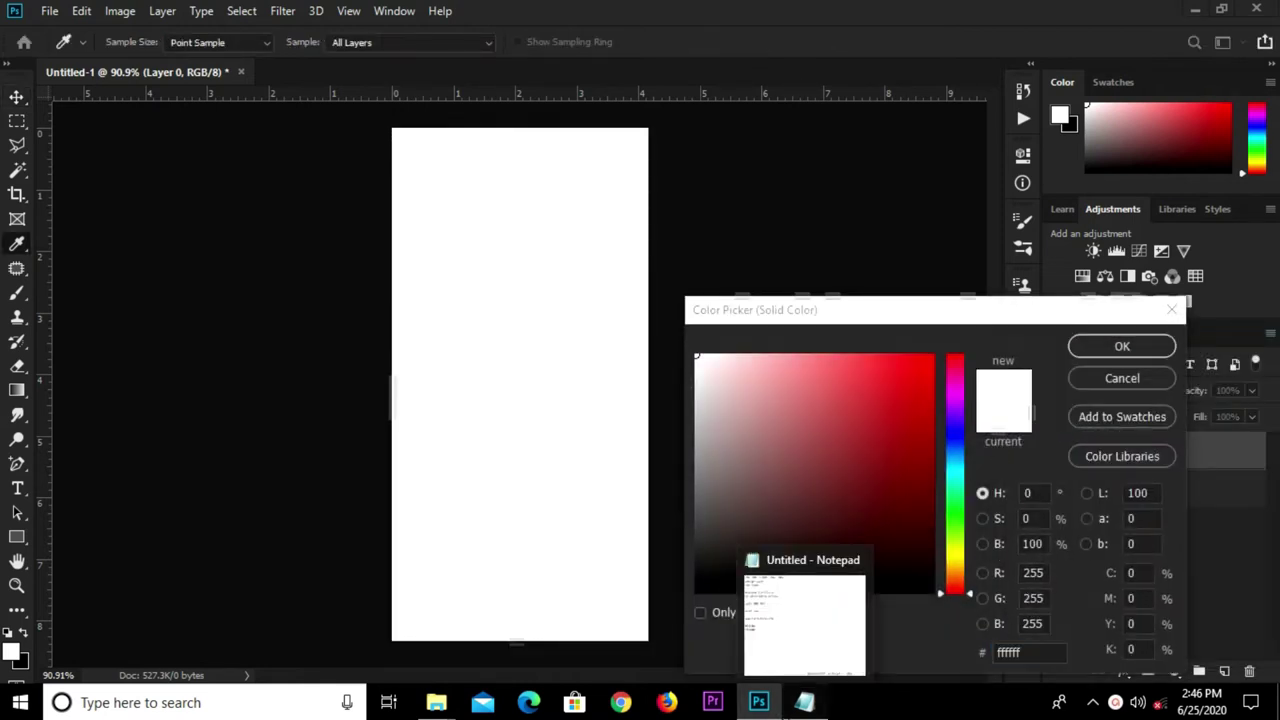
# - Set the fill colour to hex 012c0d, copied from the notes
pyautogui.click(804, 702)
pyautogui.moveTo(203, 438); pyautogui.dragTo(155, 438)
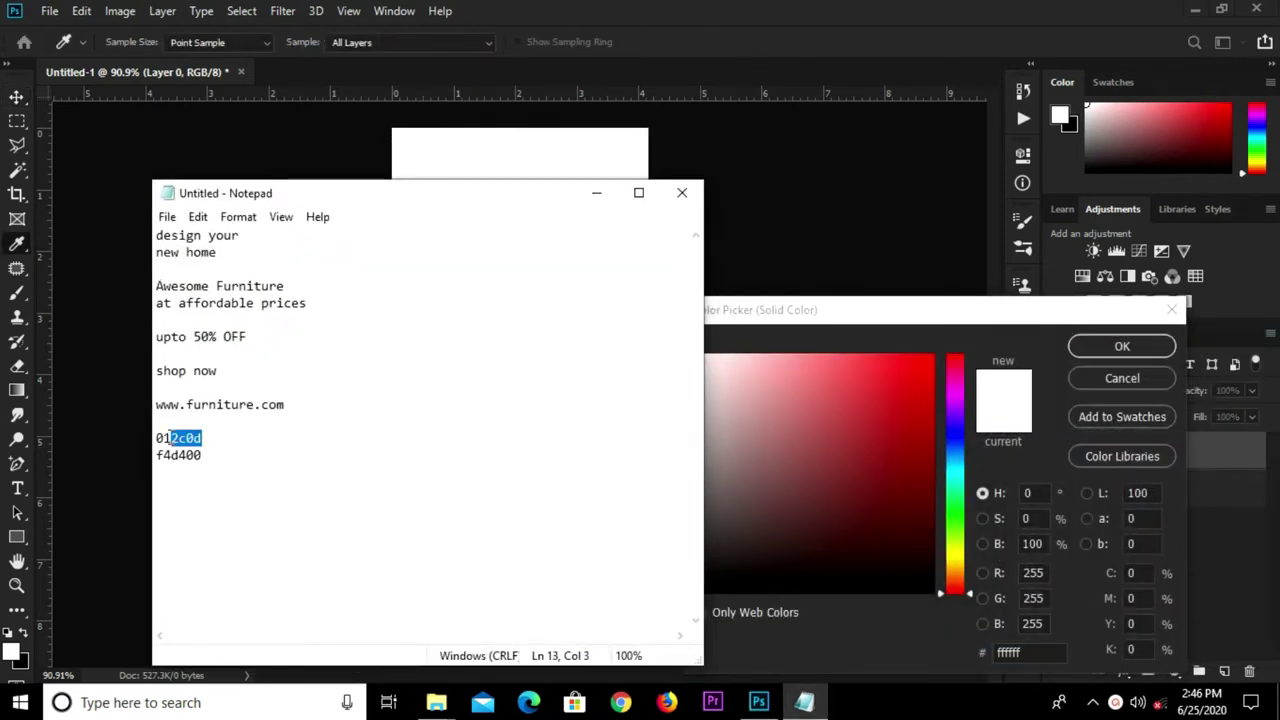
pyautogui.rightClick(153, 440)
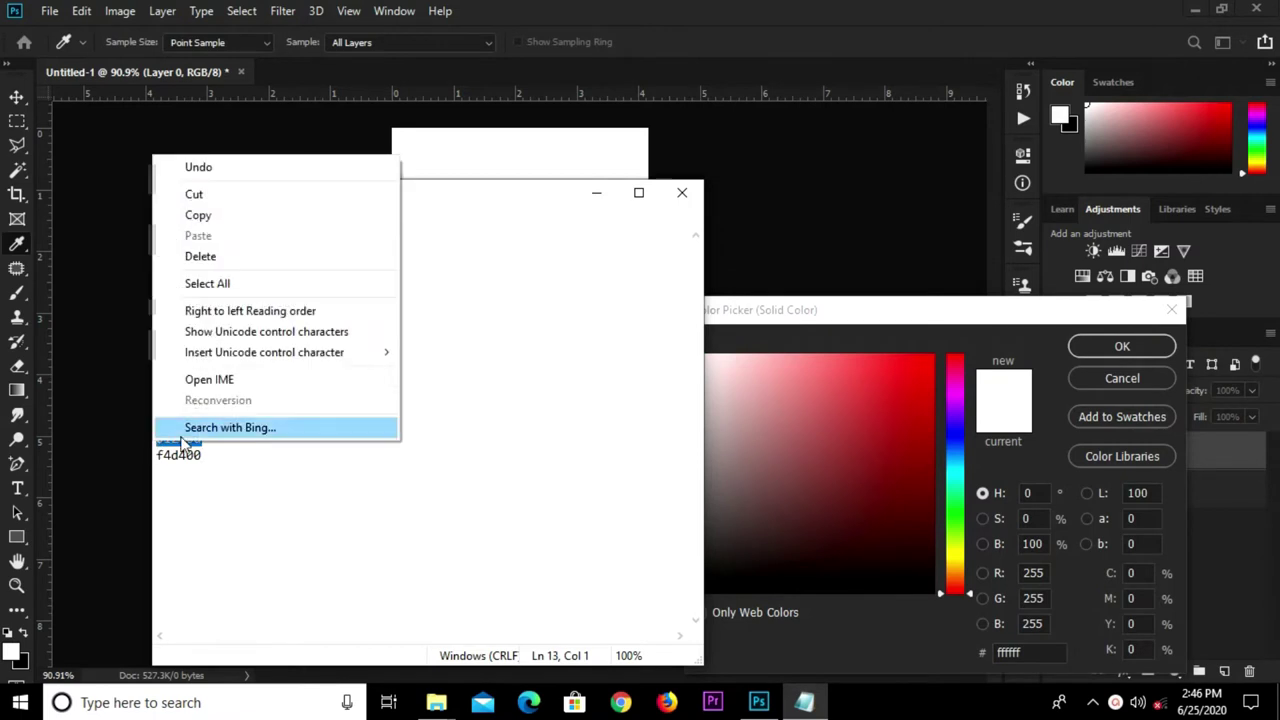
pyautogui.click(200, 215)
pyautogui.click(943, 634)
pyautogui.hotkey('ctrl', 'v')
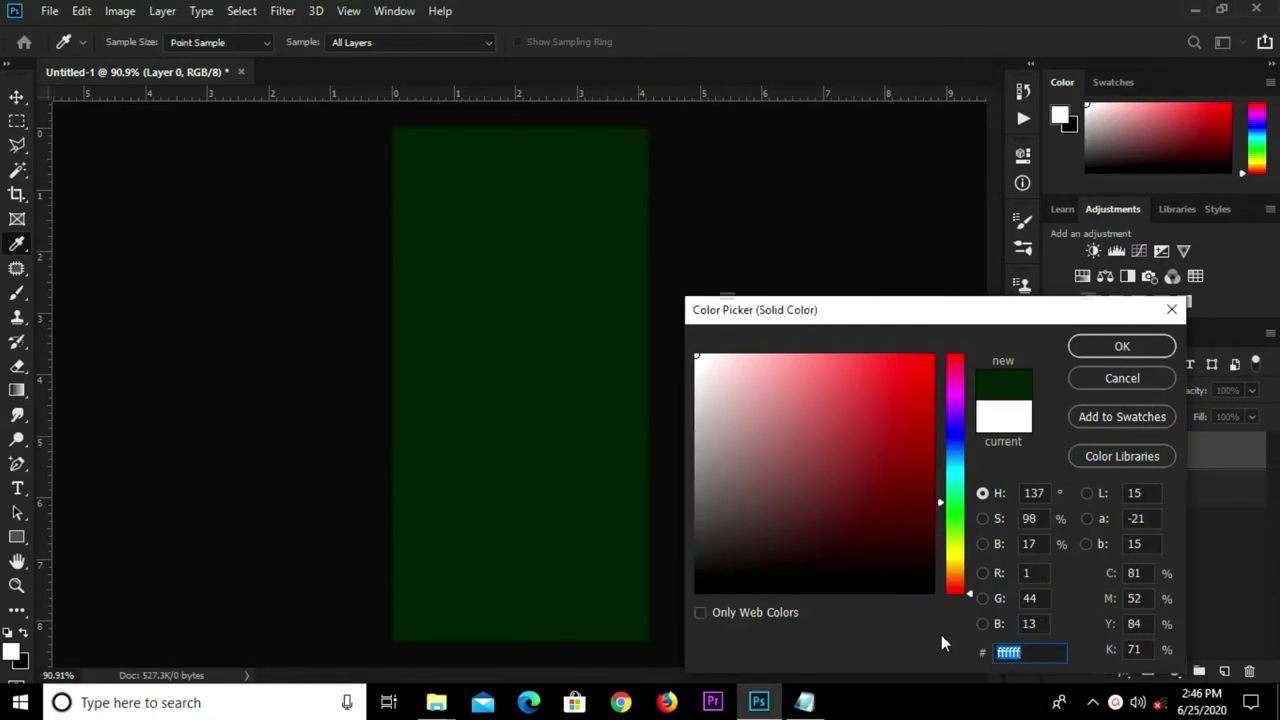
pyautogui.click(1122, 347)
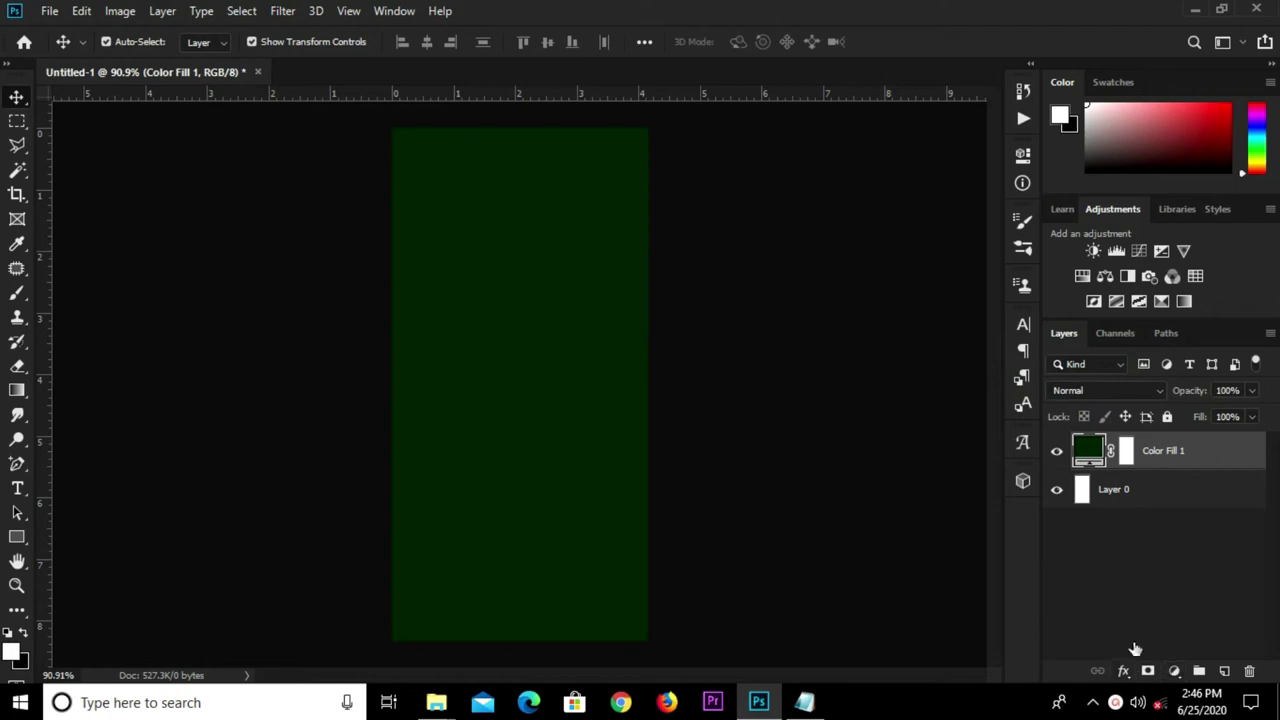
# - Add a Gradient Overlay effect to the green fill layer
pyautogui.click(1122, 671)
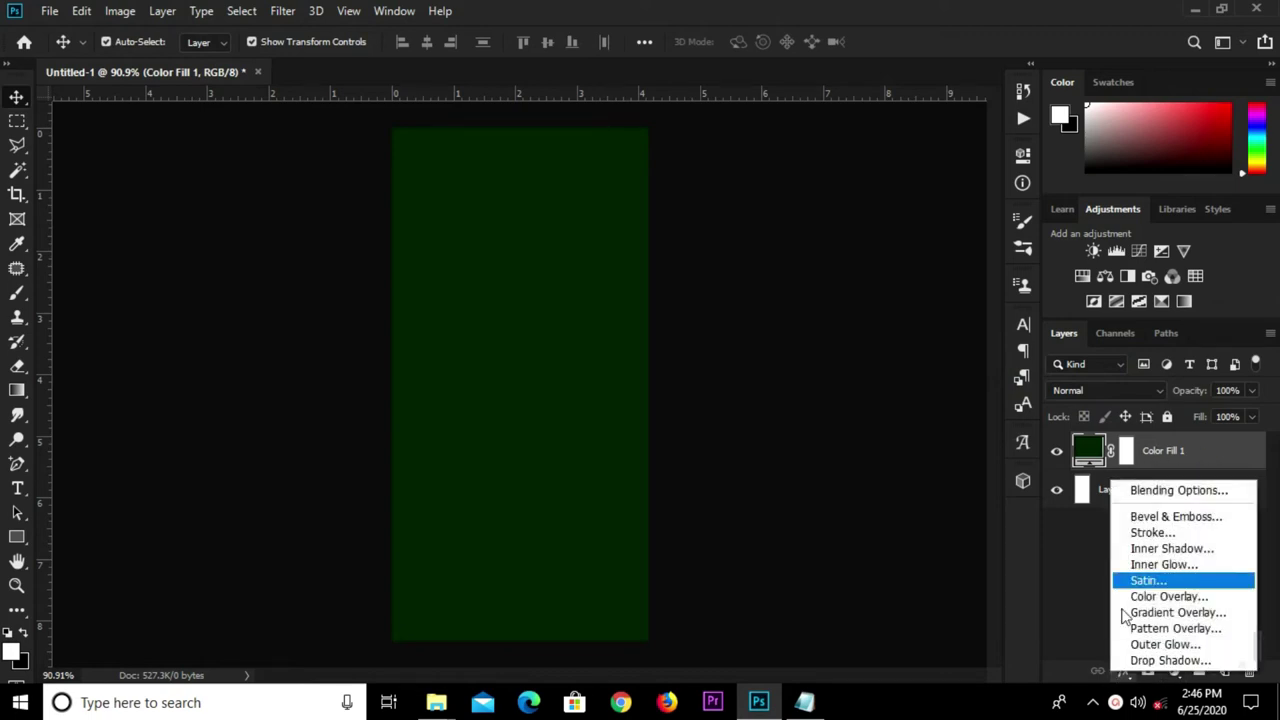
pyautogui.click(1140, 613)
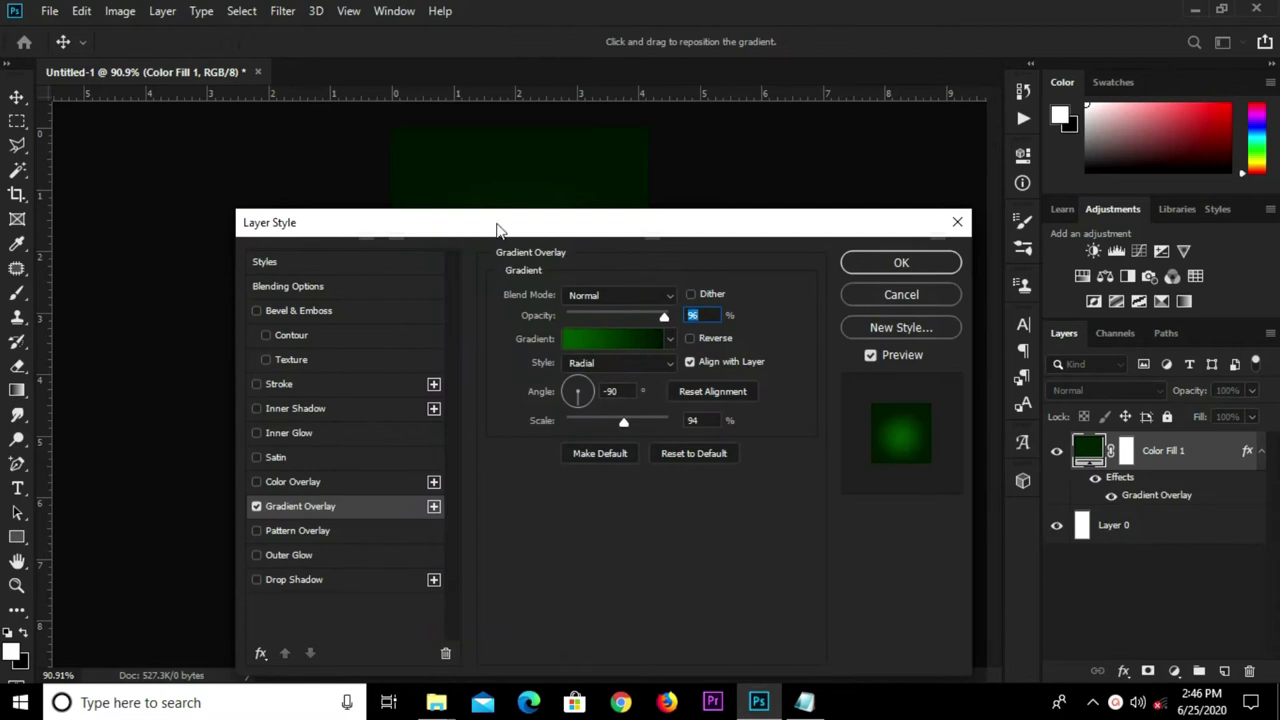
pyautogui.moveTo(498, 229); pyautogui.dragTo(811, 229)
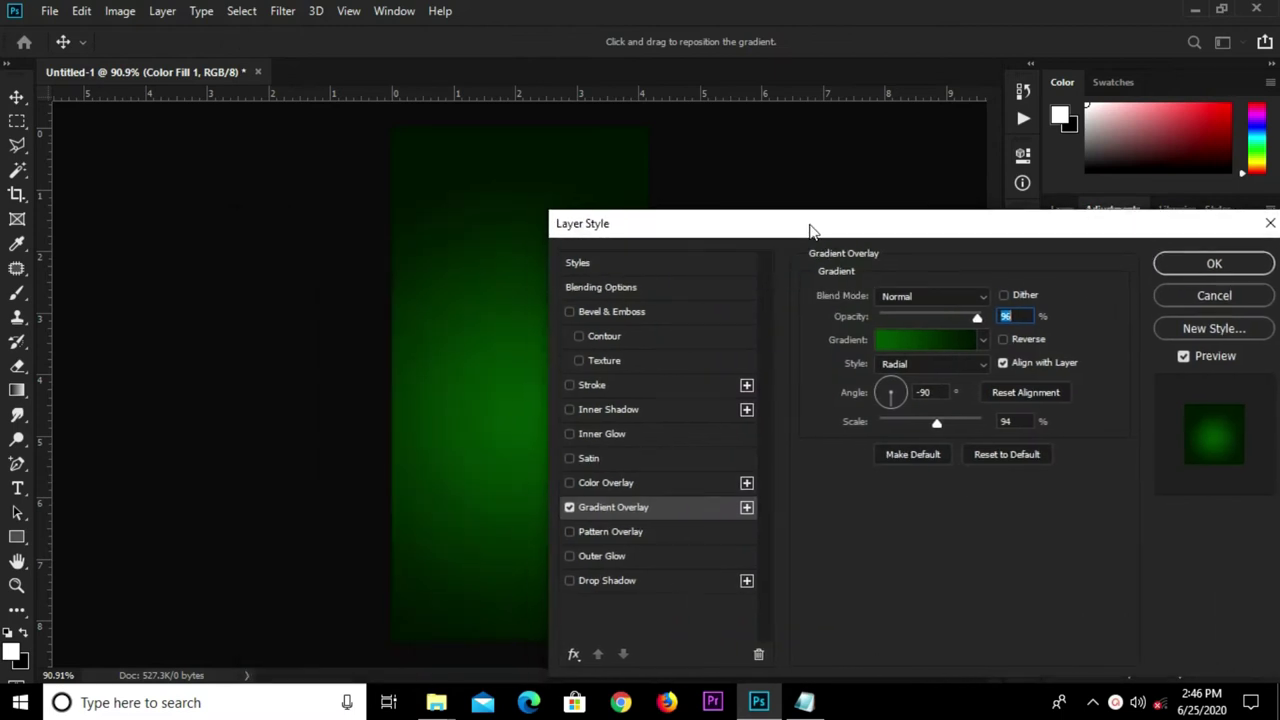
pyautogui.click(891, 338)
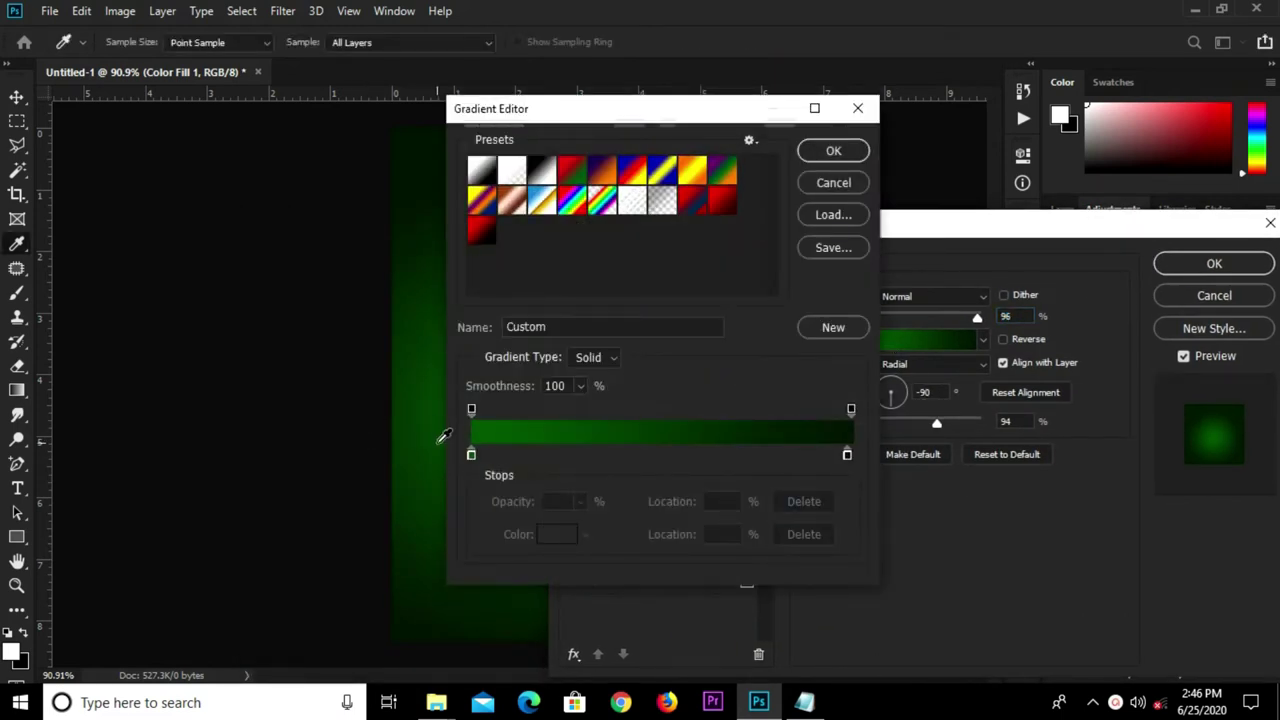
# - Set the gradient stops to 0c5c04 on the left and 042101 on the right
pyautogui.click(472, 455)
pyautogui.click(553, 538)
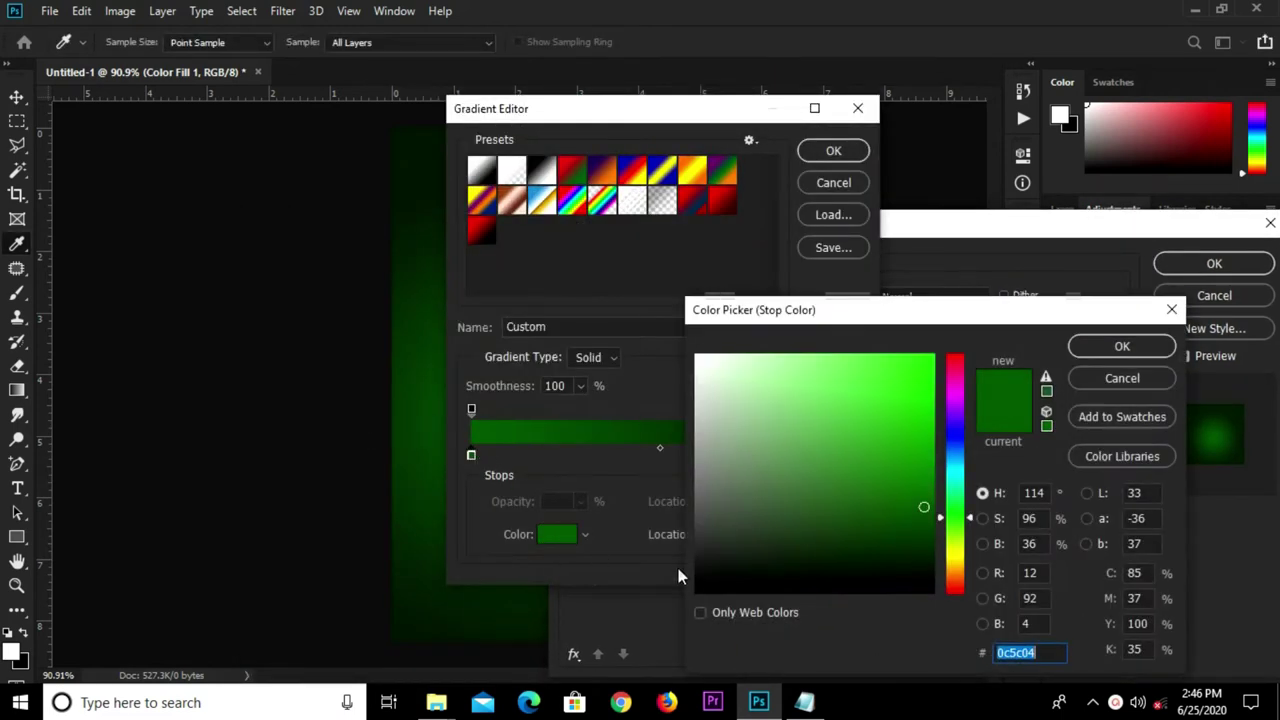
pyautogui.click(1100, 345)
pyautogui.click(846, 456)
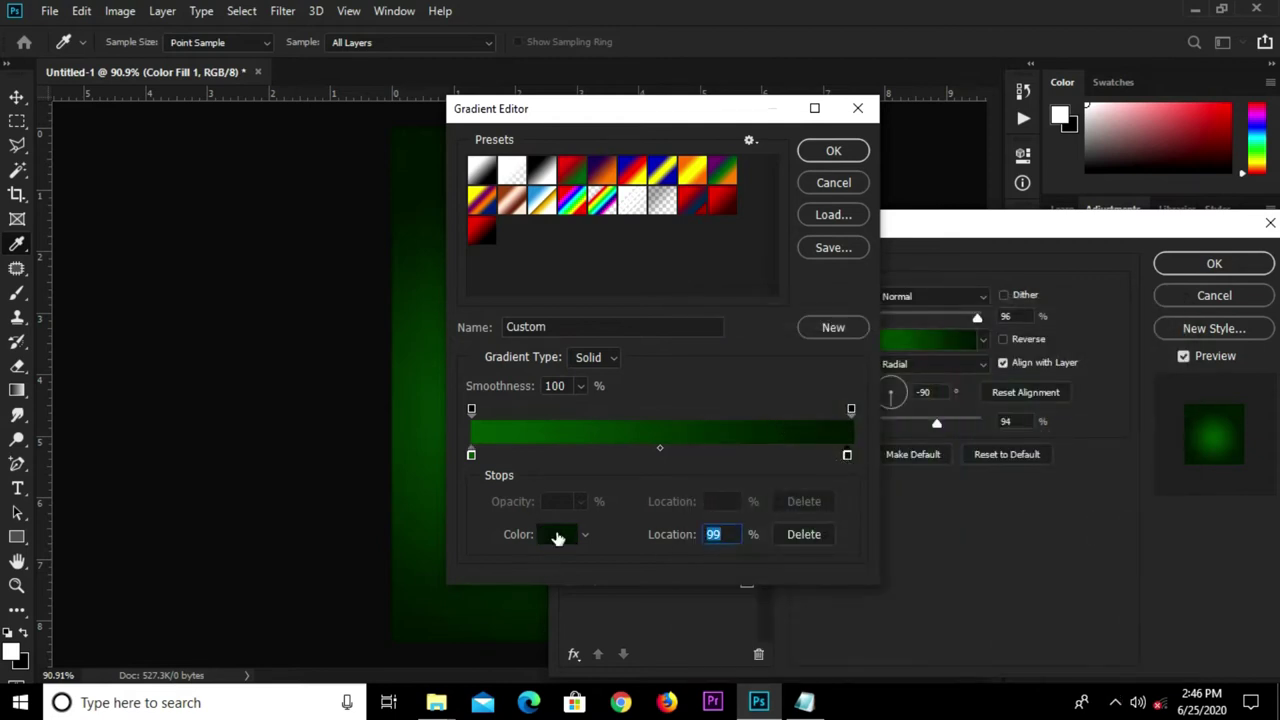
pyautogui.click(557, 534)
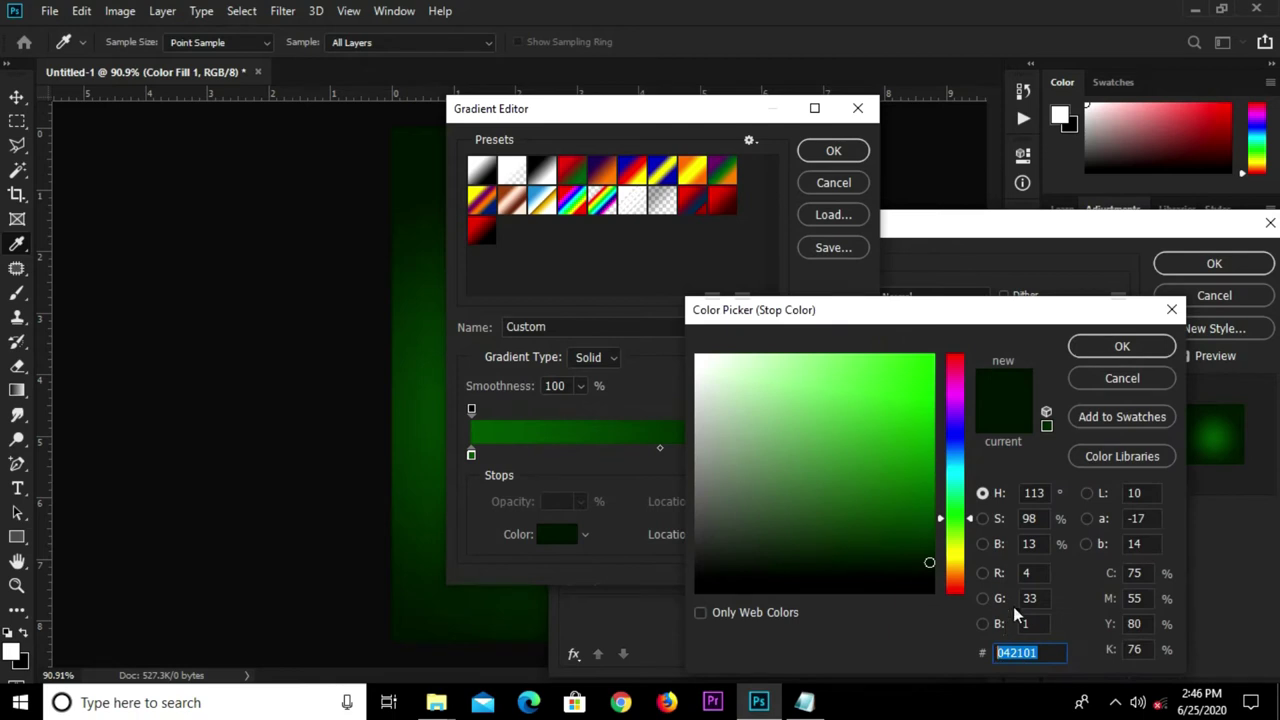
pyautogui.click(1076, 347)
pyautogui.click(831, 151)
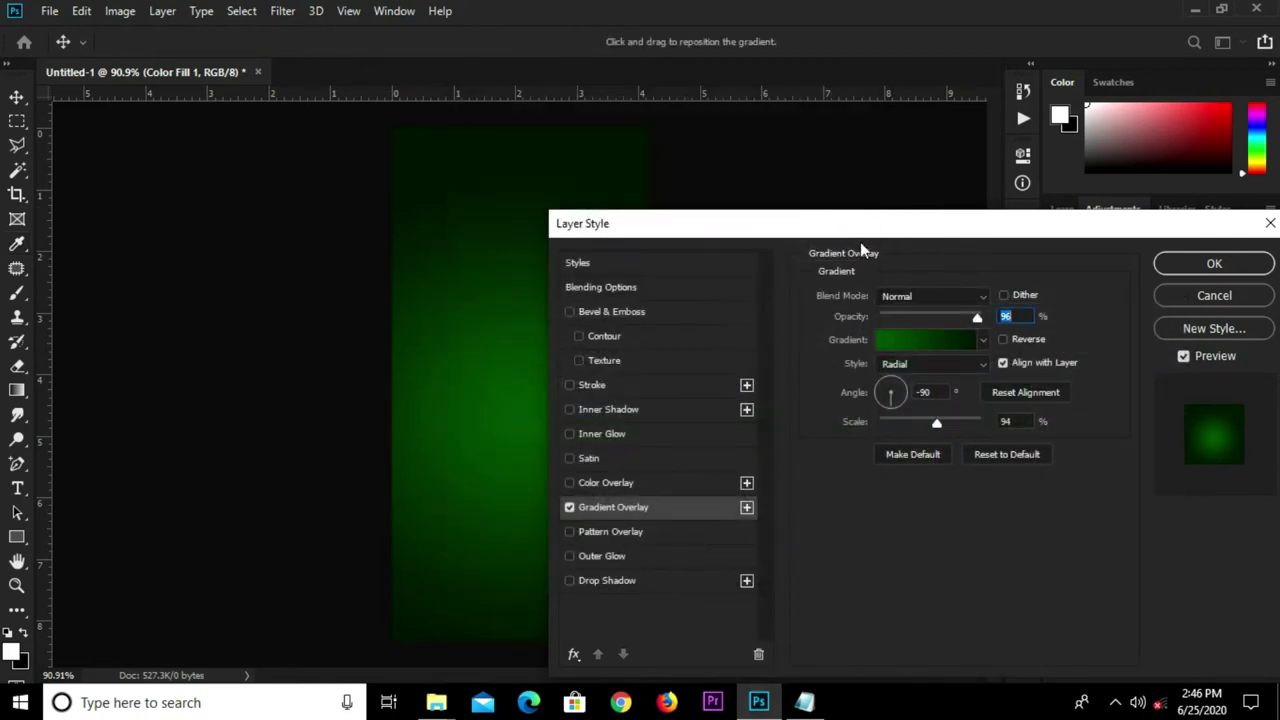
# - Move the radial gradient's bright centre lower on the banner and apply the overlay
pyautogui.moveTo(511, 418); pyautogui.dragTo(508, 477)
pyautogui.click(1007, 421)
pyautogui.click(1214, 263)
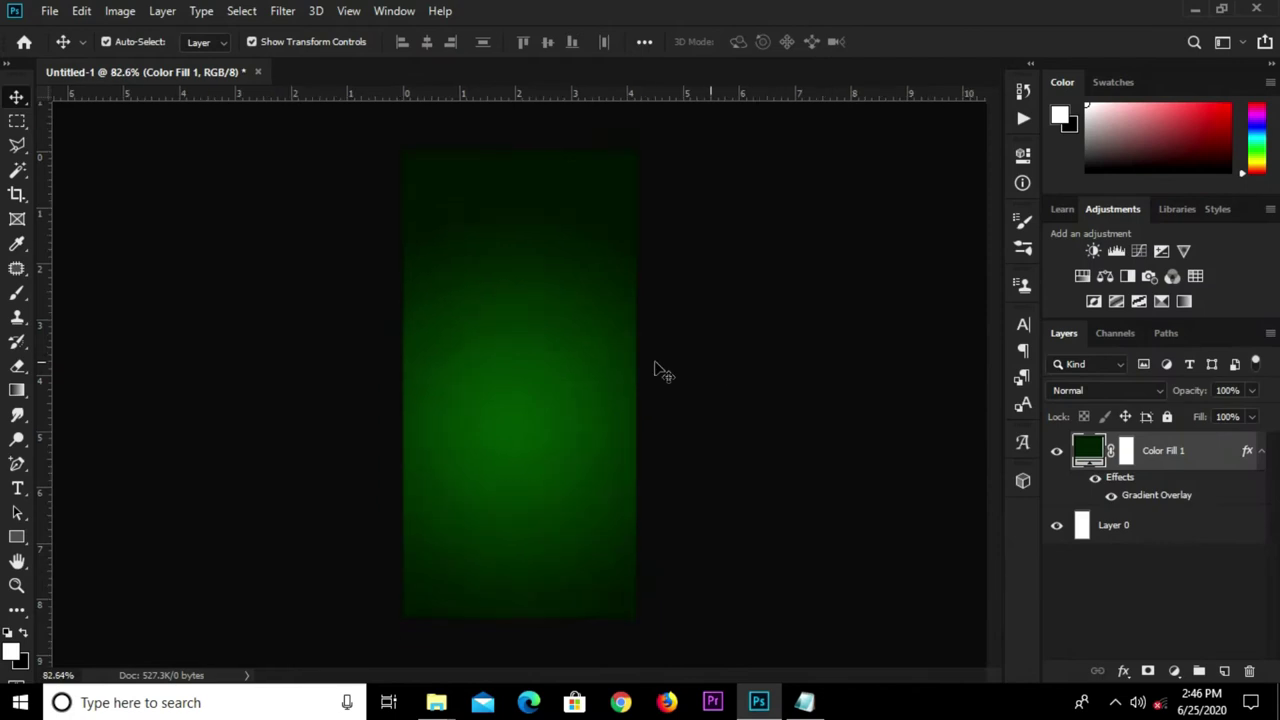
# - Place the sofa image from Downloads > FURNITURE as an embedded layer
pyautogui.click(48, 12)
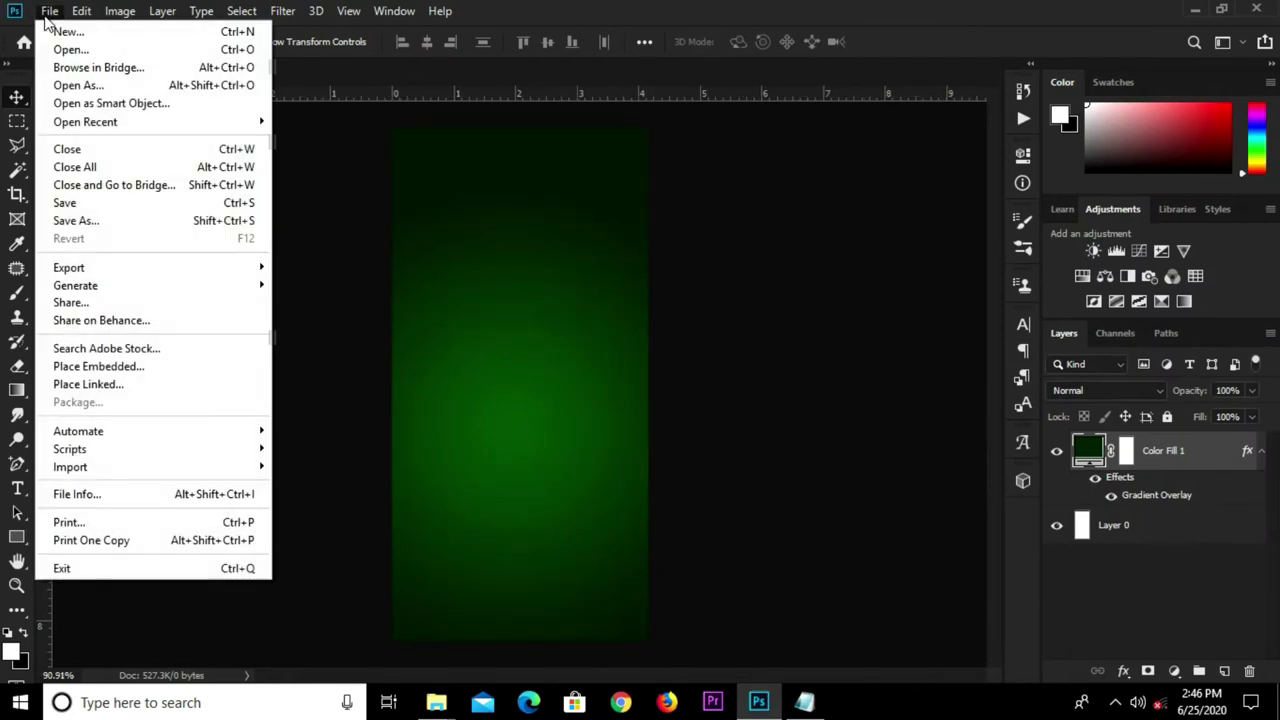
pyautogui.click(111, 366)
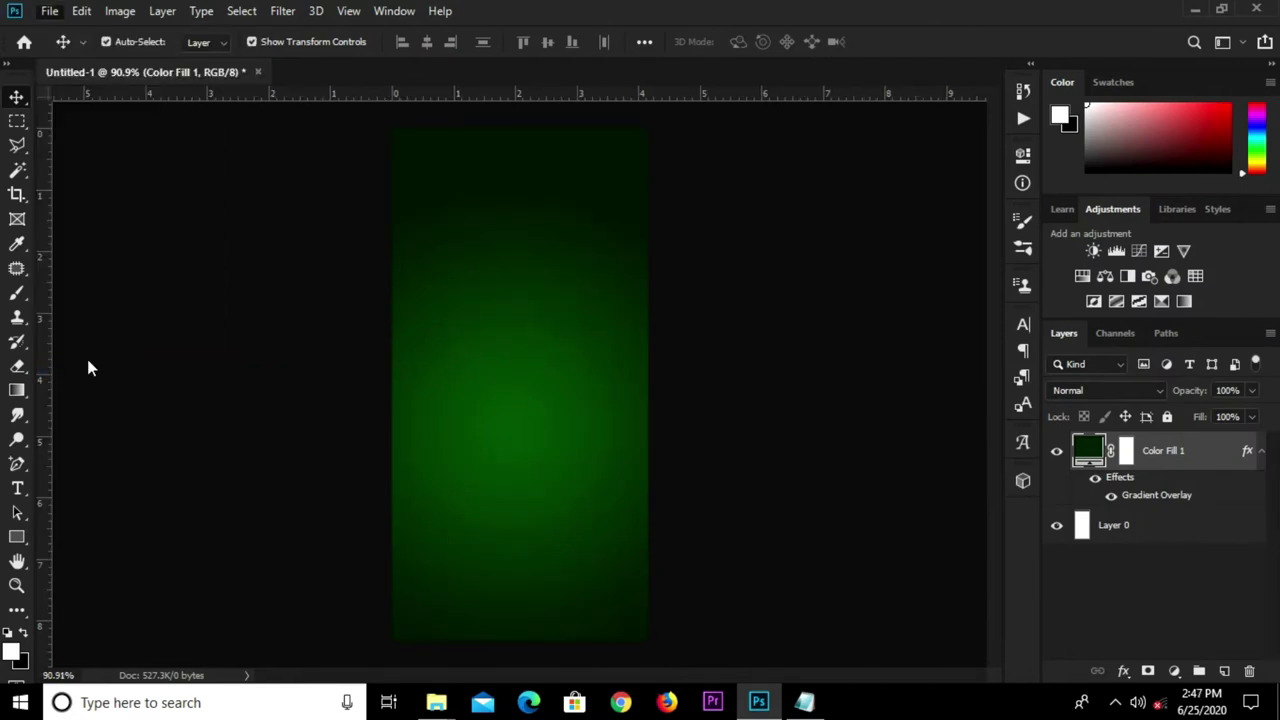
pyautogui.scroll(4, 75, 215)
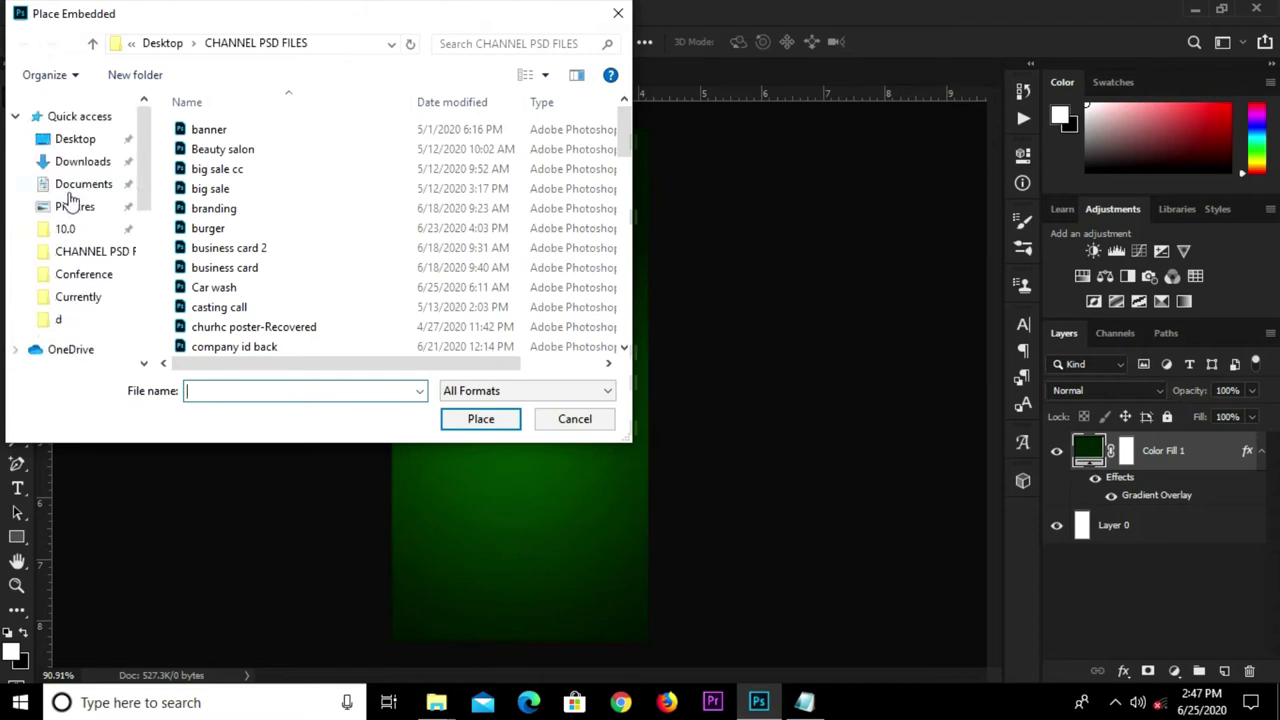
pyautogui.click(85, 145)
pyautogui.click(86, 163)
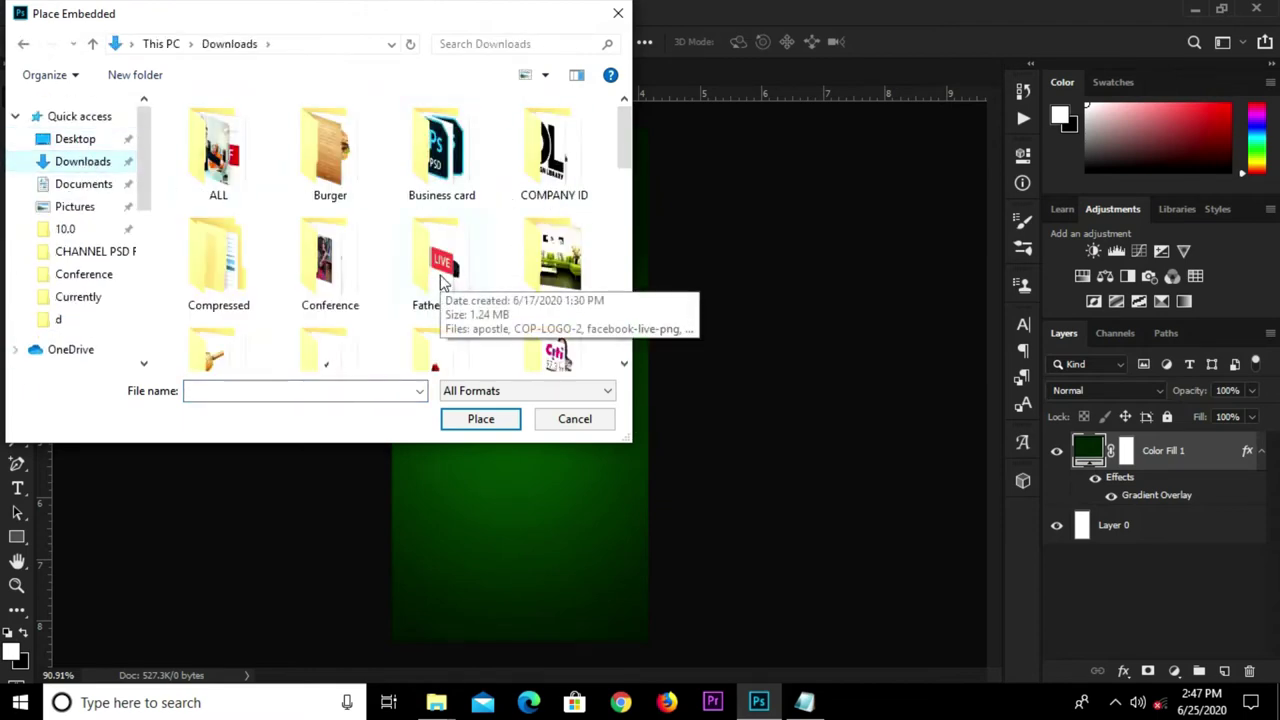
pyautogui.doubleClick(550, 258)
pyautogui.click(218, 150)
pyautogui.click(478, 418)
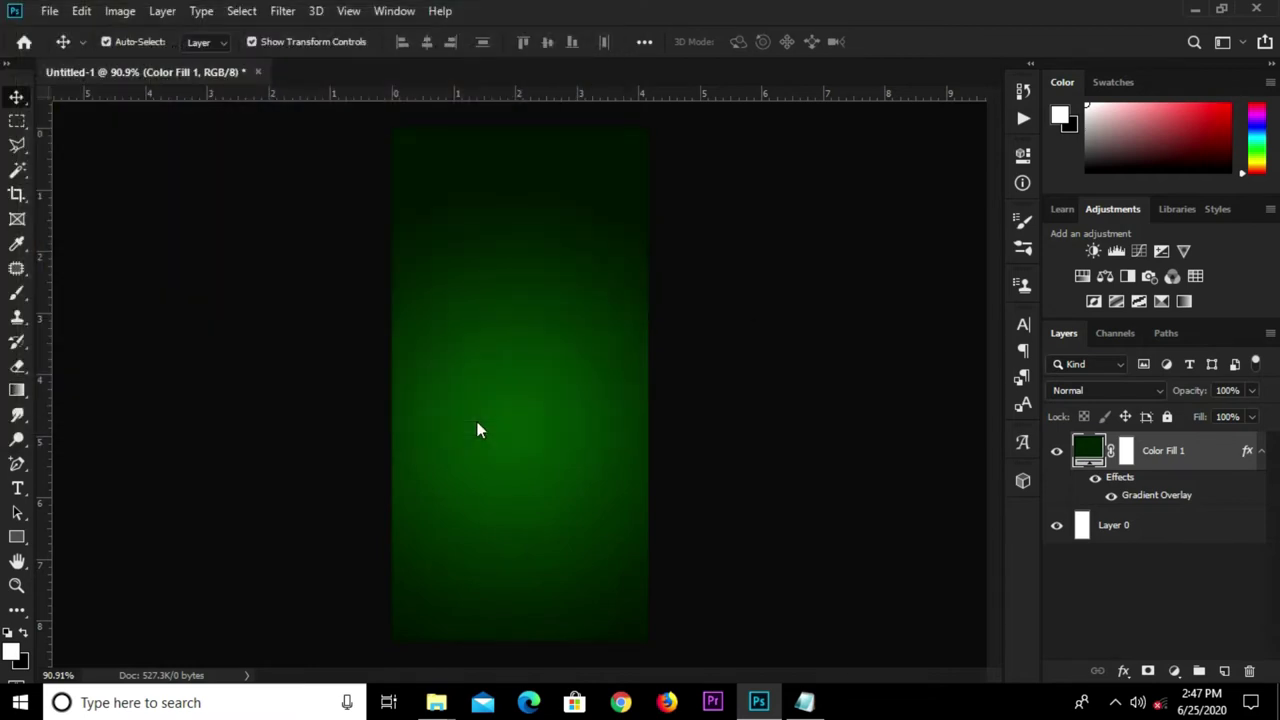
pyautogui.click(713, 45)
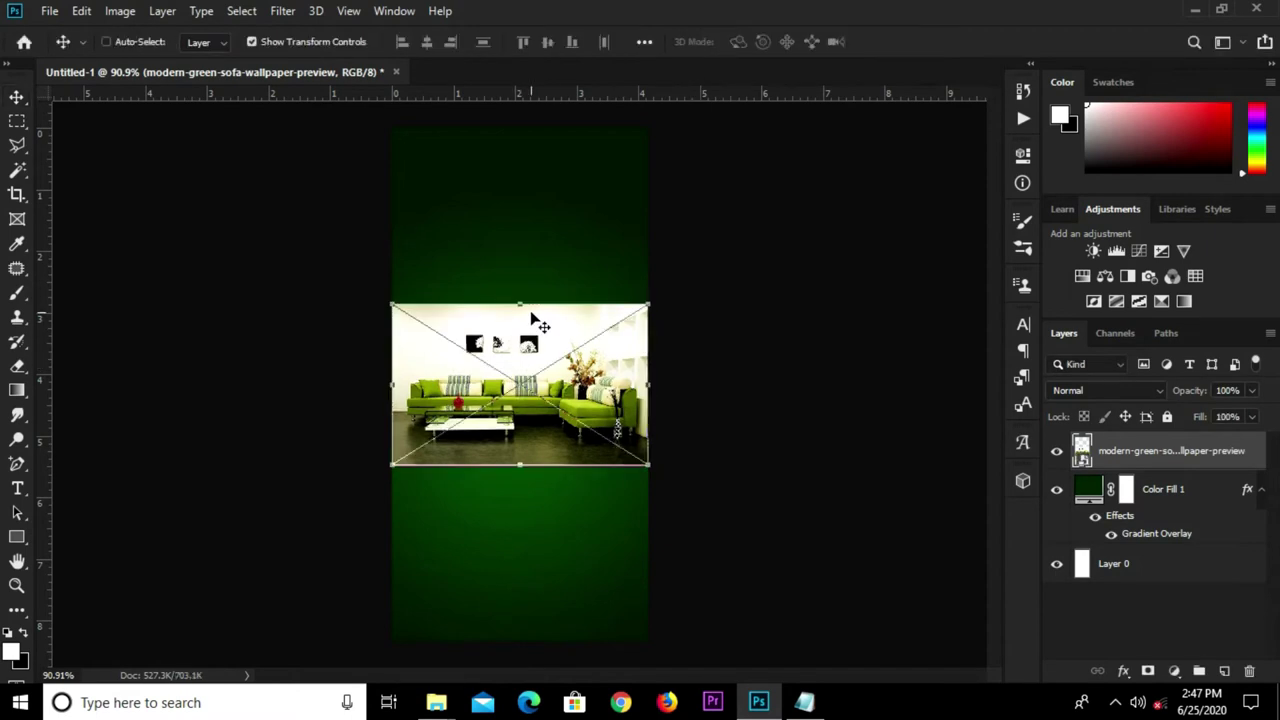
# - Enlarge the sofa photo to about 58.8% across the top of the banner
pyautogui.hotkey('ctrl', 't')
pyautogui.moveTo(519, 304); pyautogui.dragTo(518, 234)
pyautogui.moveTo(526, 428)
pyautogui.mouseDown()
pyautogui.moveTo(517, 308)
pyautogui.moveTo(528, 308)
pyautogui.mouseUp()
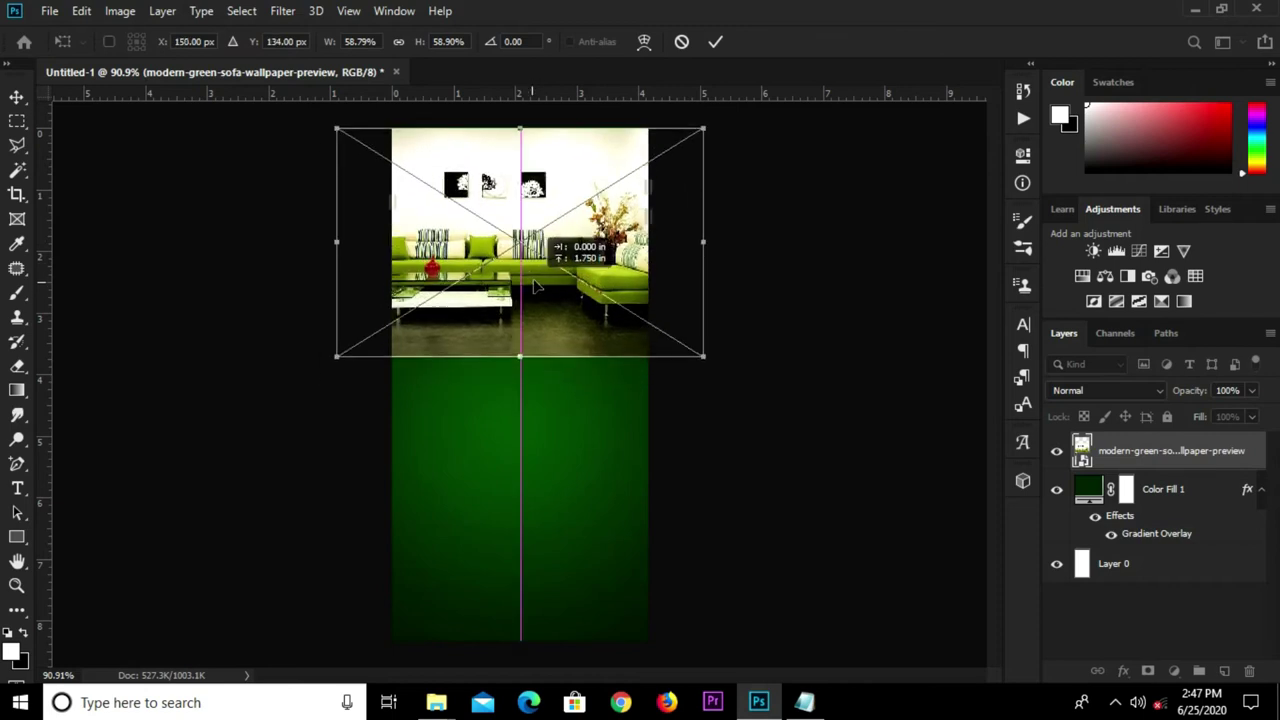
pyautogui.click(715, 41)
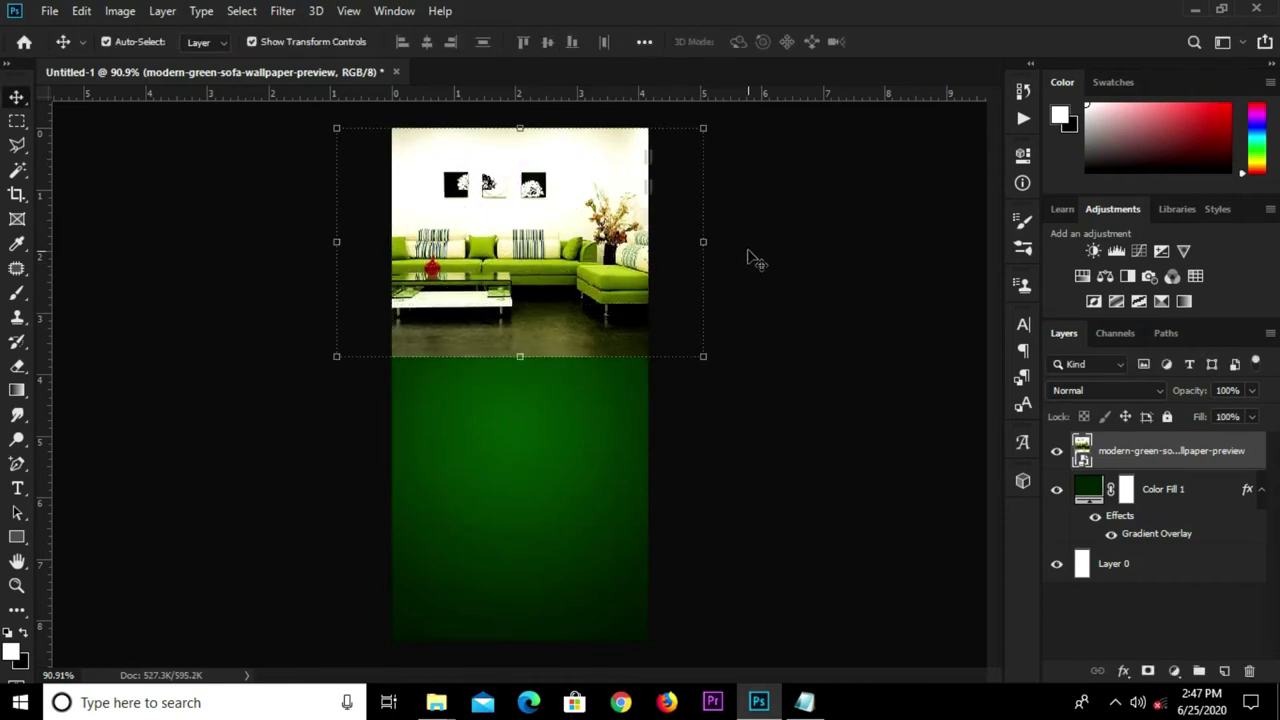
pyautogui.click(758, 272)
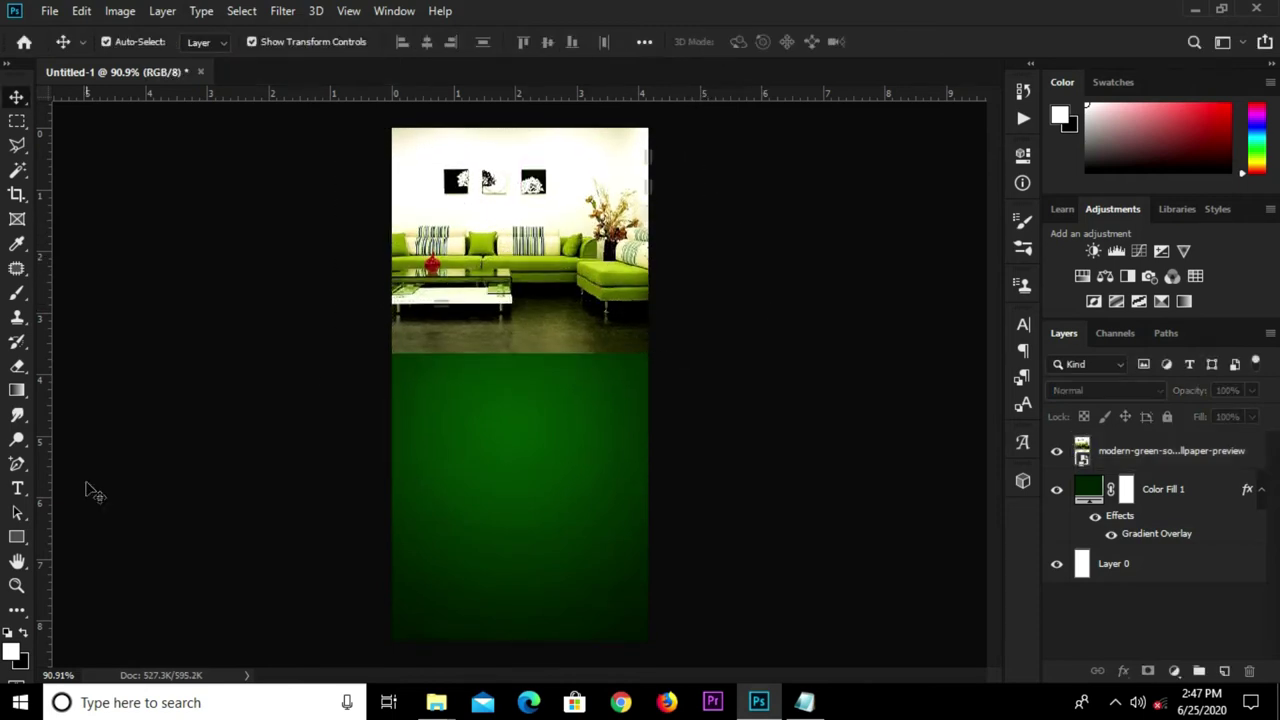
pyautogui.click(16, 537)
# - Draw a rectangle with a 3 px solid stroke covering the sofa photo area
pyautogui.click(64, 530)
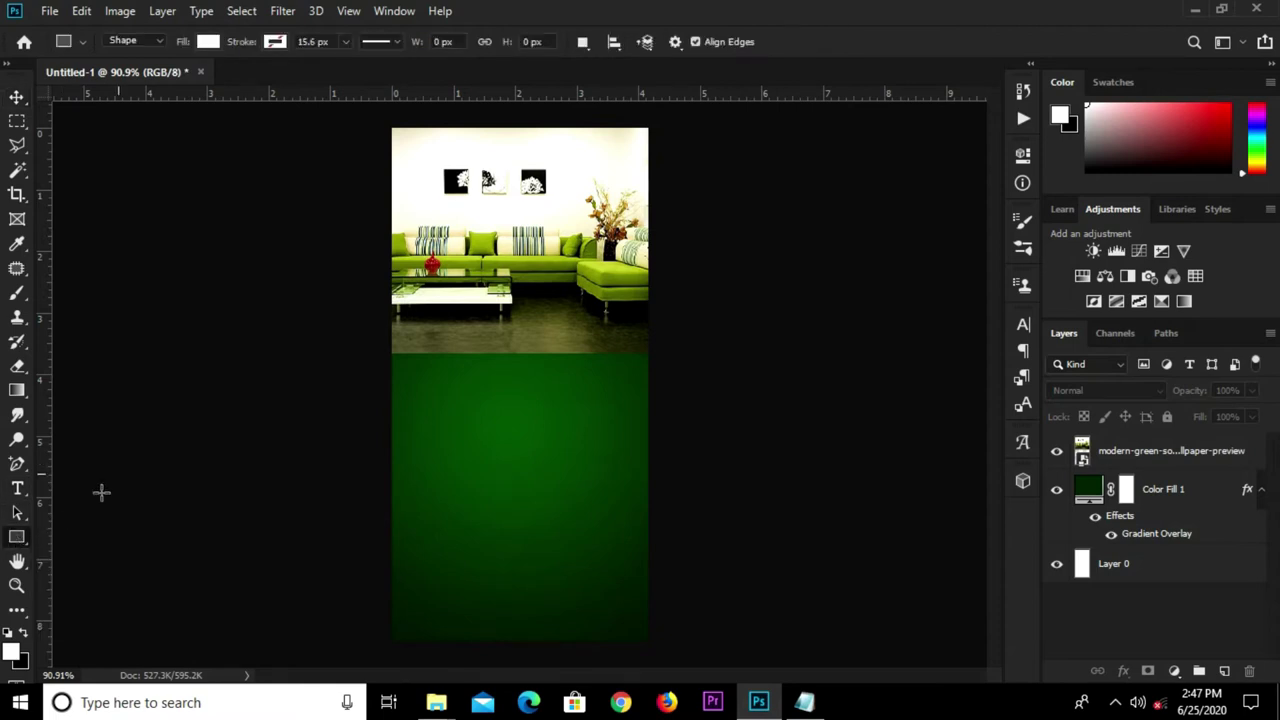
pyautogui.click(273, 44)
pyautogui.click(231, 77)
pyautogui.click(324, 40)
pyautogui.write('3')
pyautogui.press('Return')
pyautogui.moveTo(386, 116); pyautogui.dragTo(649, 343)
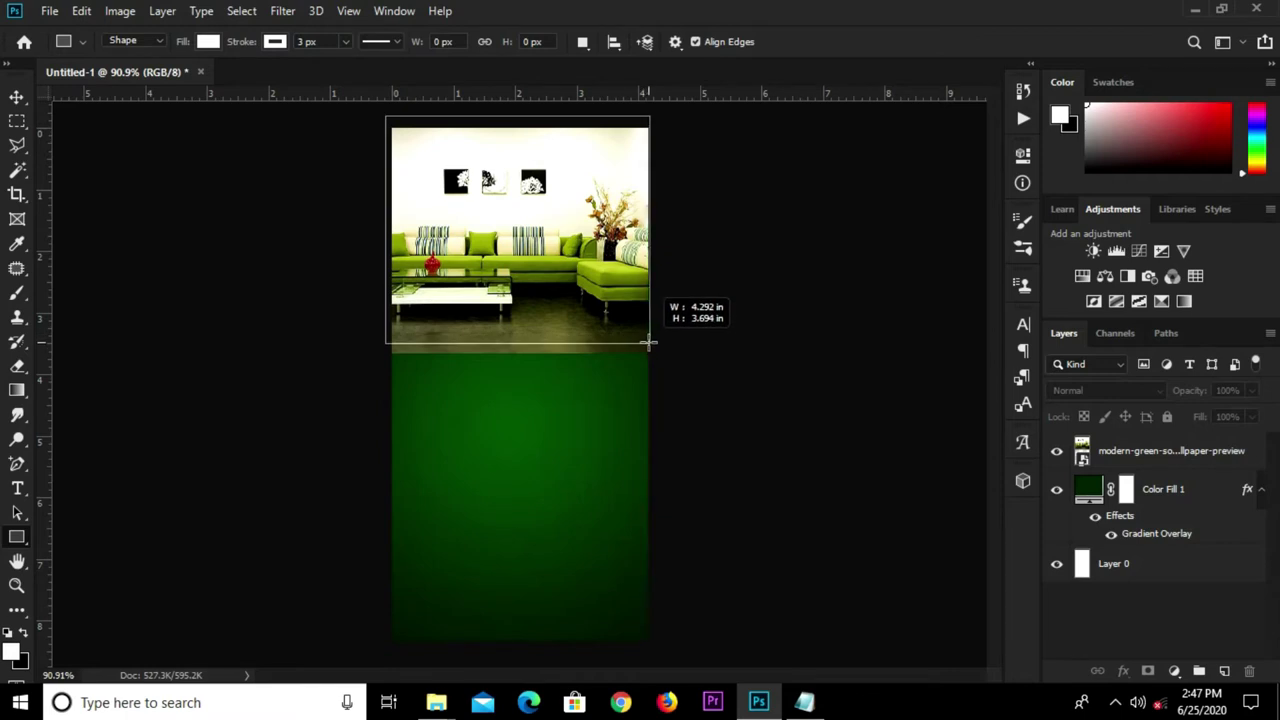
pyautogui.moveTo(649, 343); pyautogui.dragTo(652, 346)
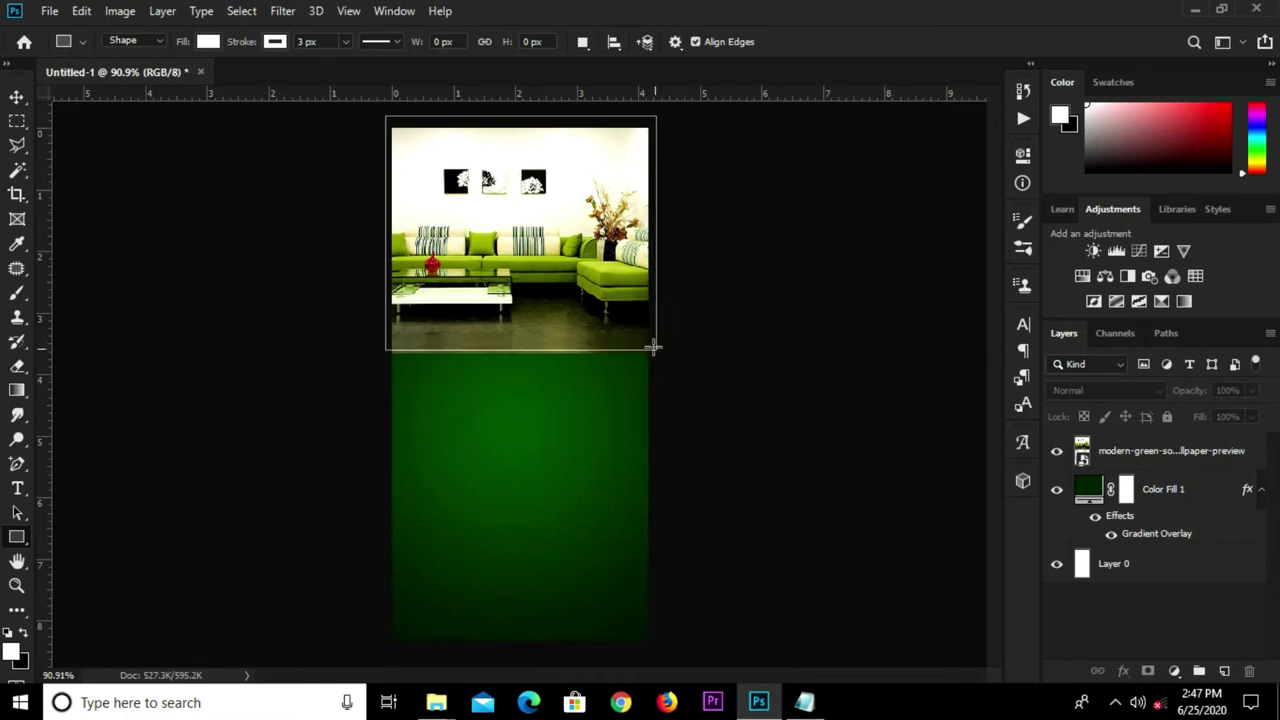
# - Stack the sofa layer above Rectangle 1 and hide it
pyautogui.press('v')
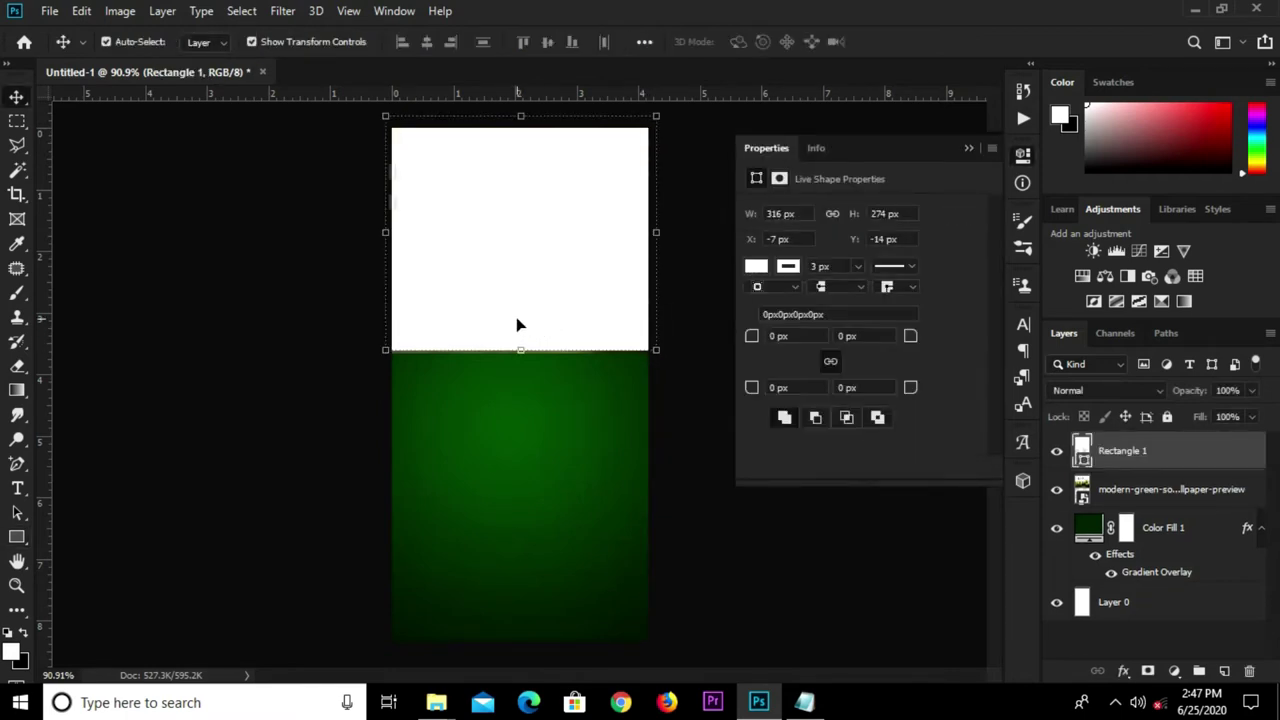
pyautogui.moveTo(1170, 490); pyautogui.dragTo(1170, 447)
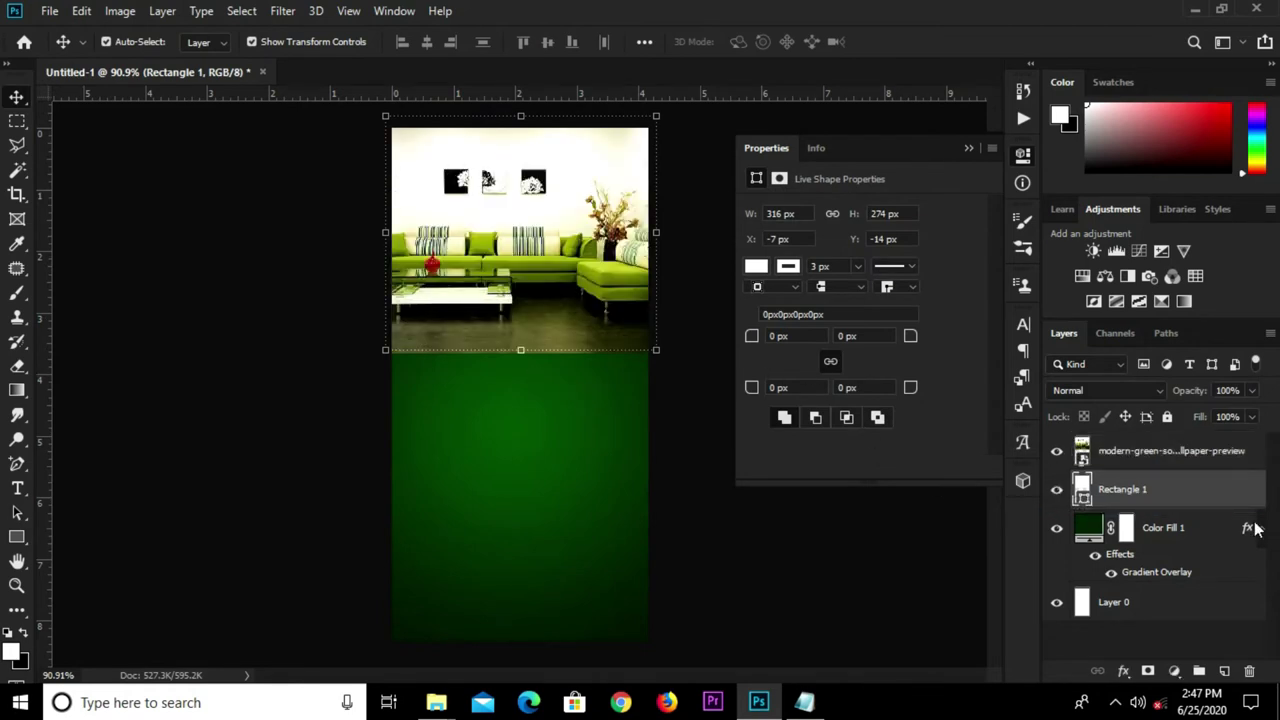
pyautogui.click(1056, 451)
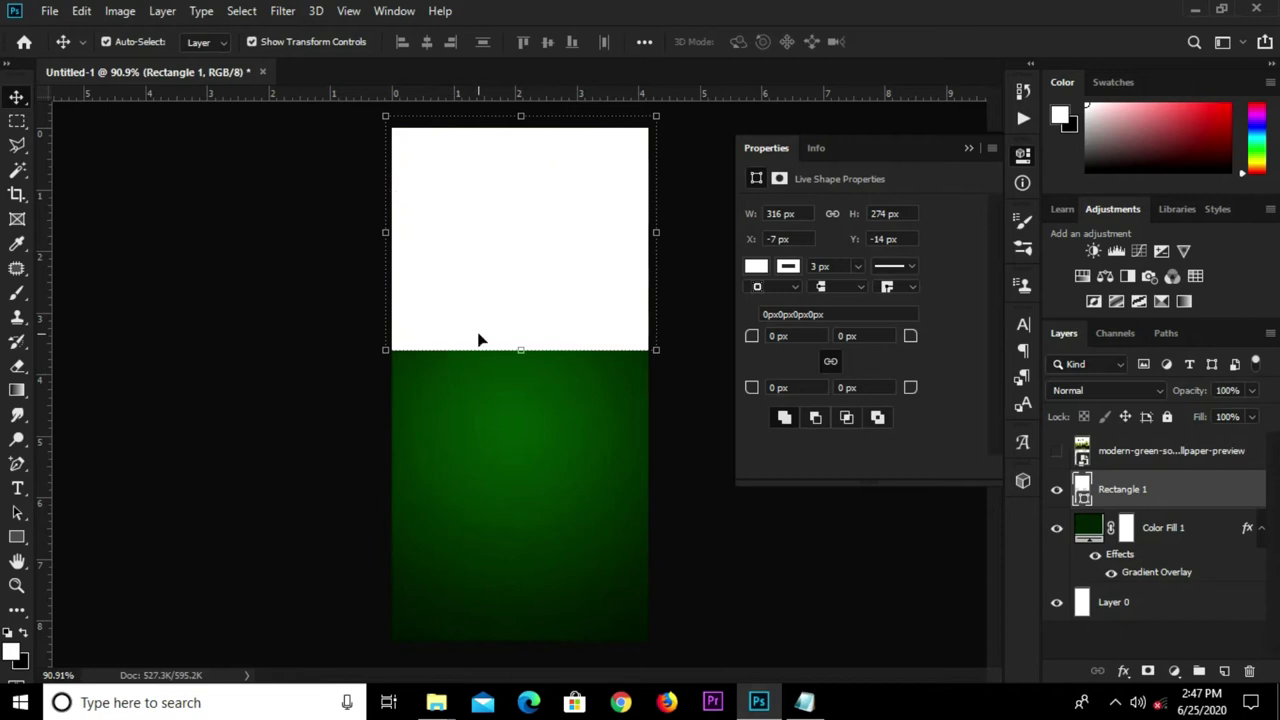
# - Add an anchor point to bend the rectangle's bottom edge into a downward curve
pyautogui.click(17, 463)
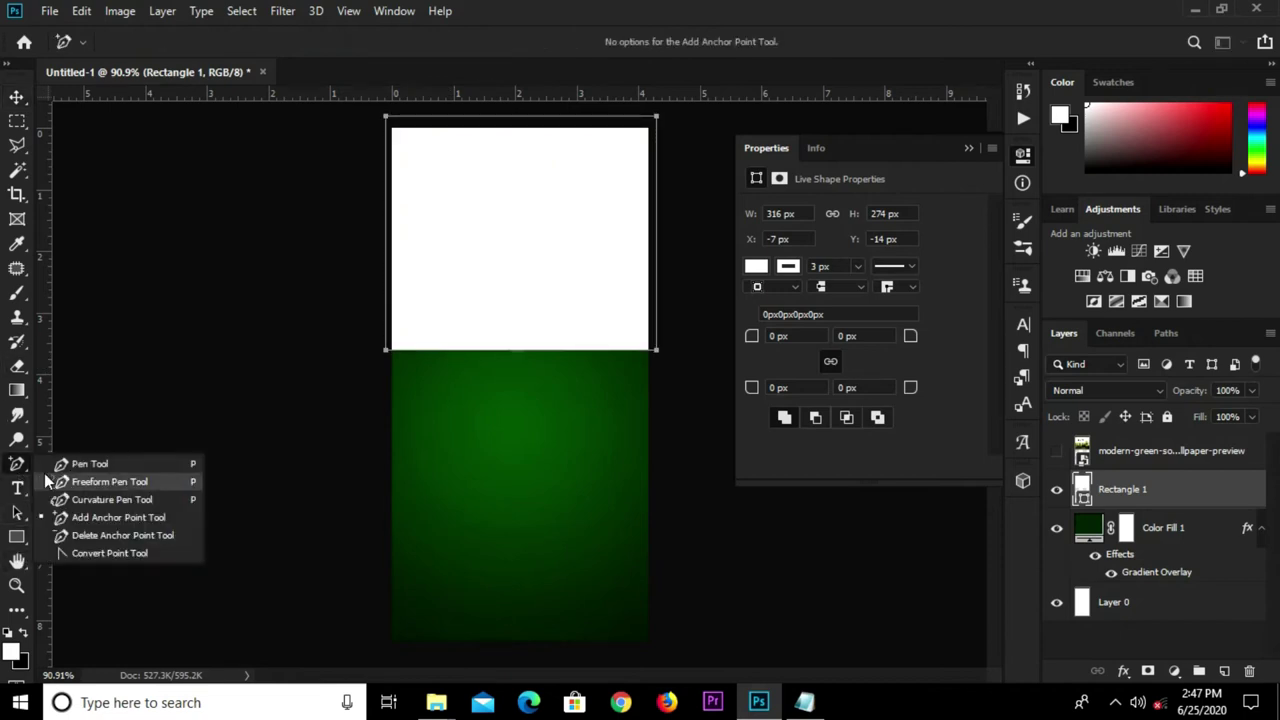
pyautogui.click(110, 516)
pyautogui.moveTo(516, 351); pyautogui.dragTo(522, 380)
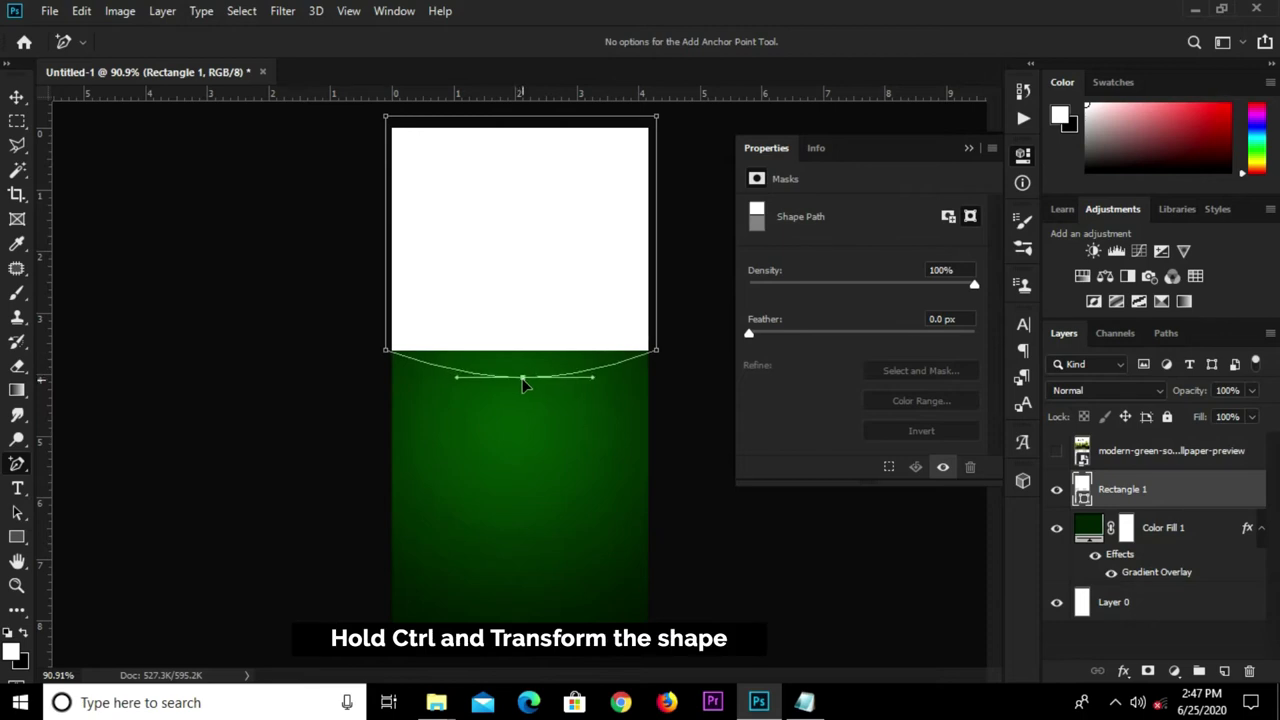
pyautogui.click(968, 142)
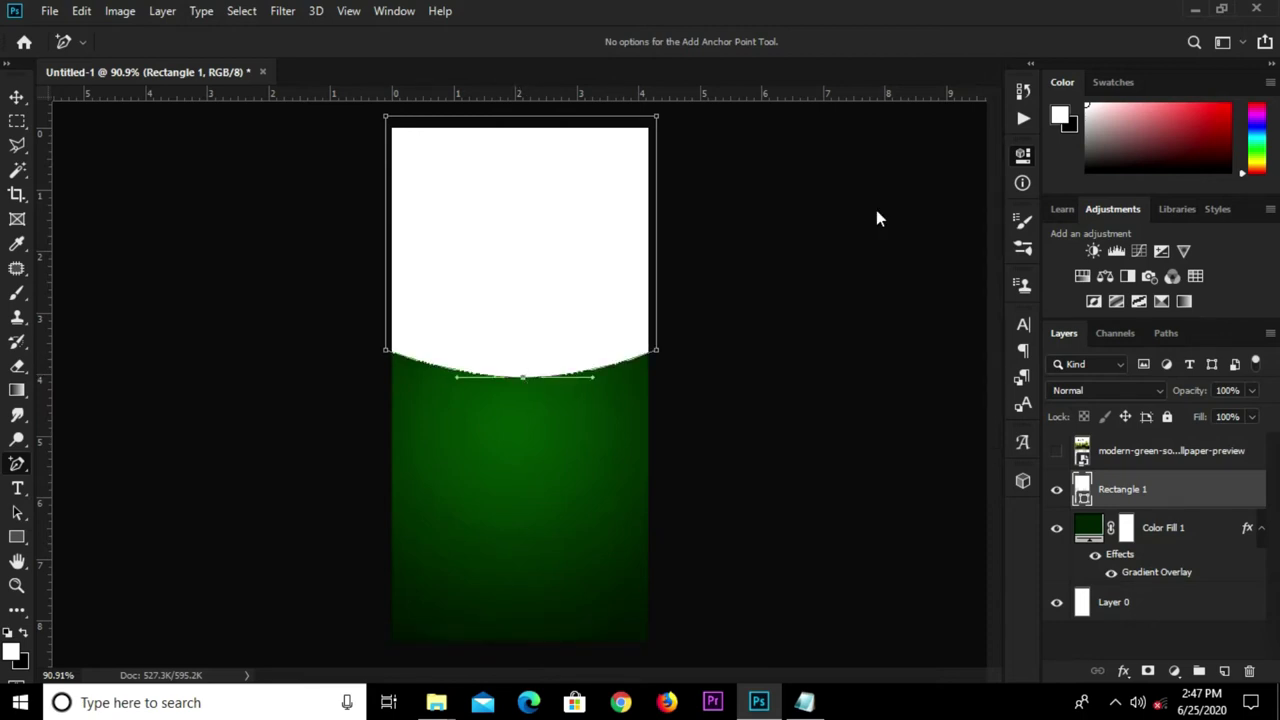
# - Nudge the curved shape up slightly and make the sofa photo visible again
pyautogui.press('v')
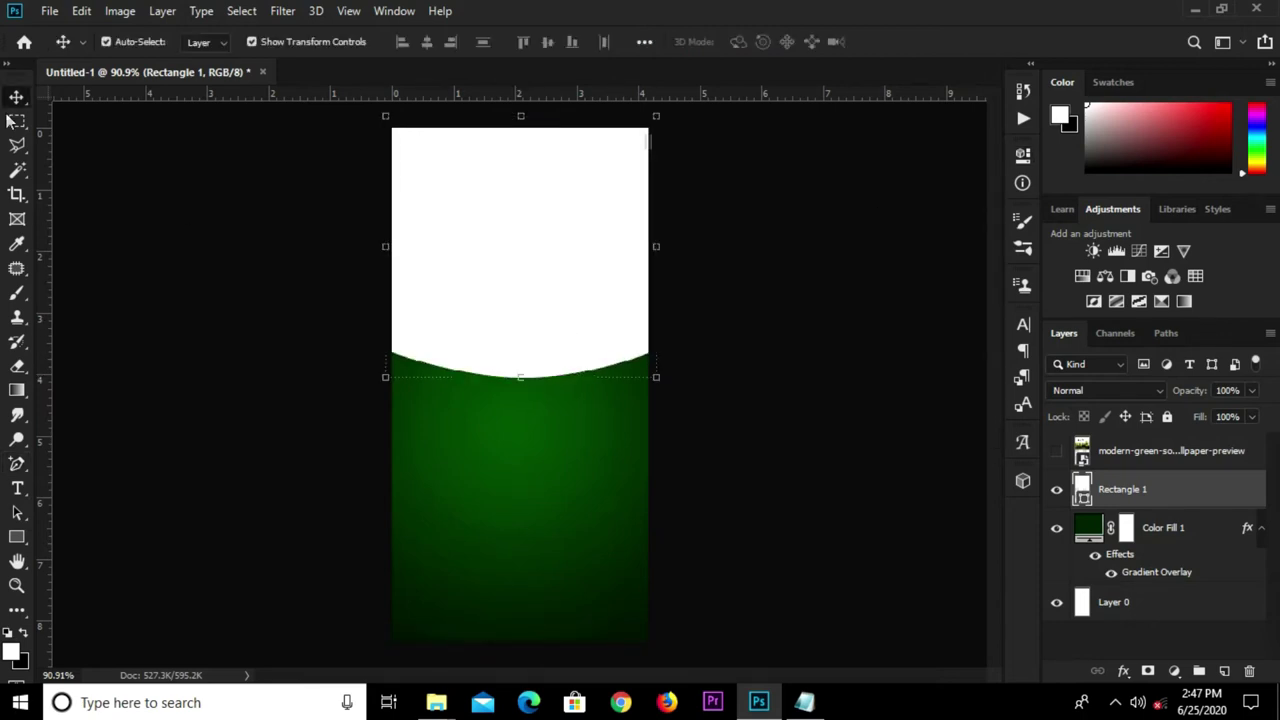
pyautogui.moveTo(500, 294); pyautogui.dragTo(500, 268)
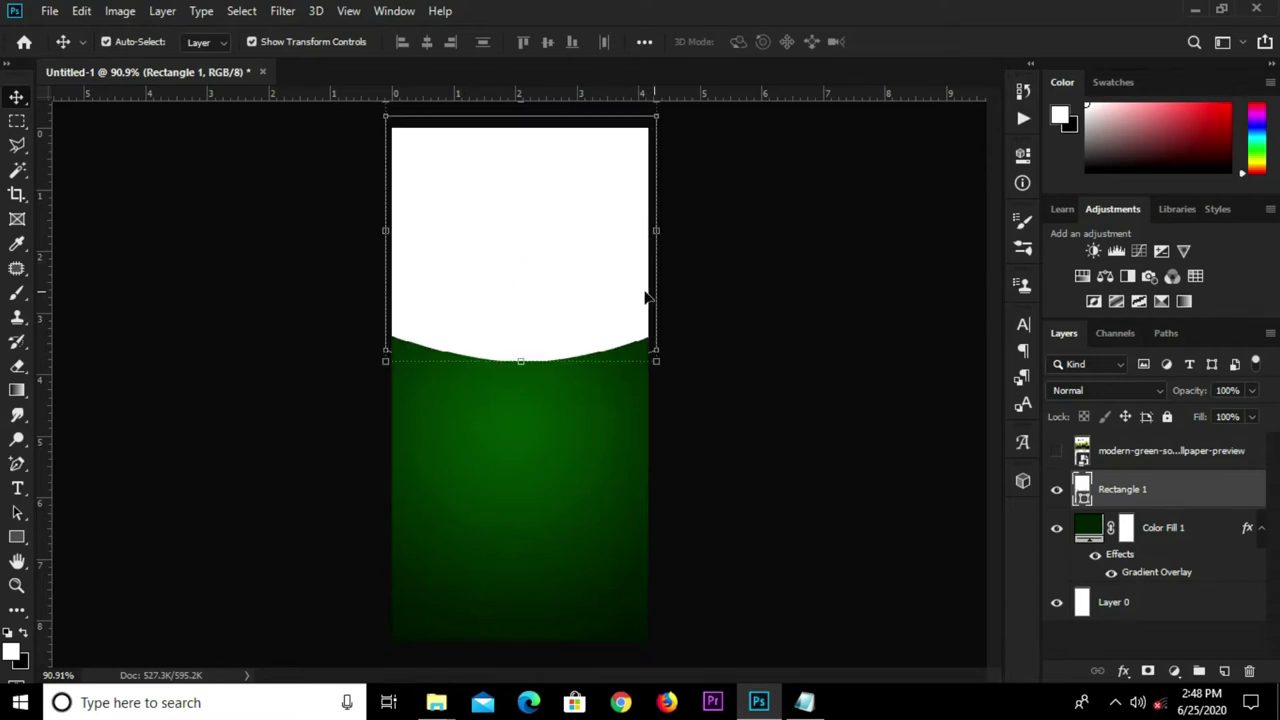
pyautogui.click(715, 315)
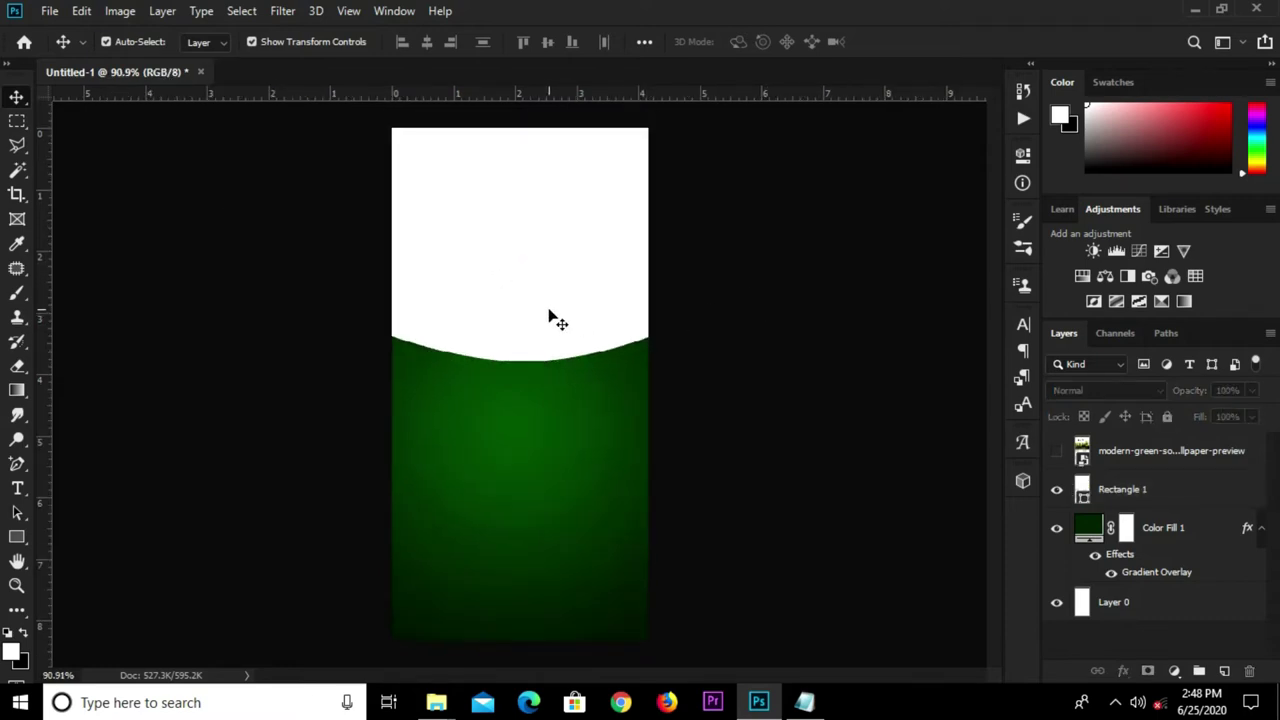
pyautogui.click(552, 318)
pyautogui.click(700, 340)
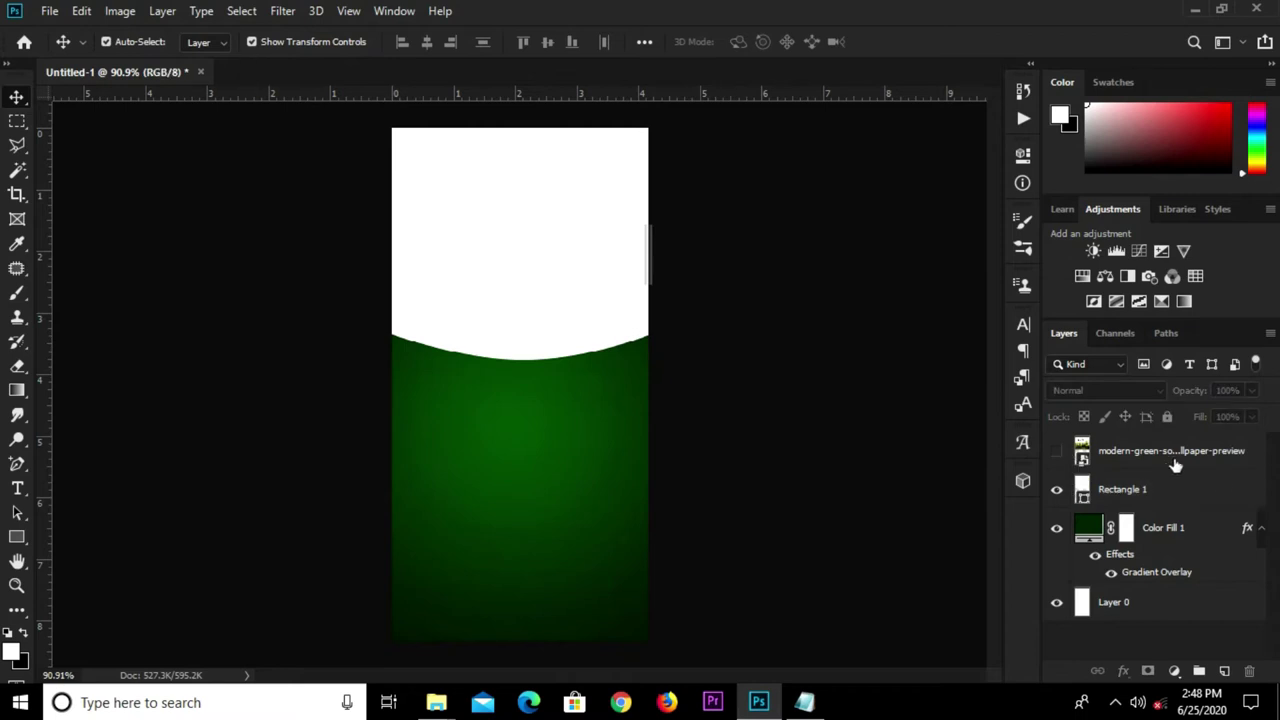
pyautogui.click(1085, 458)
pyautogui.click(1058, 452)
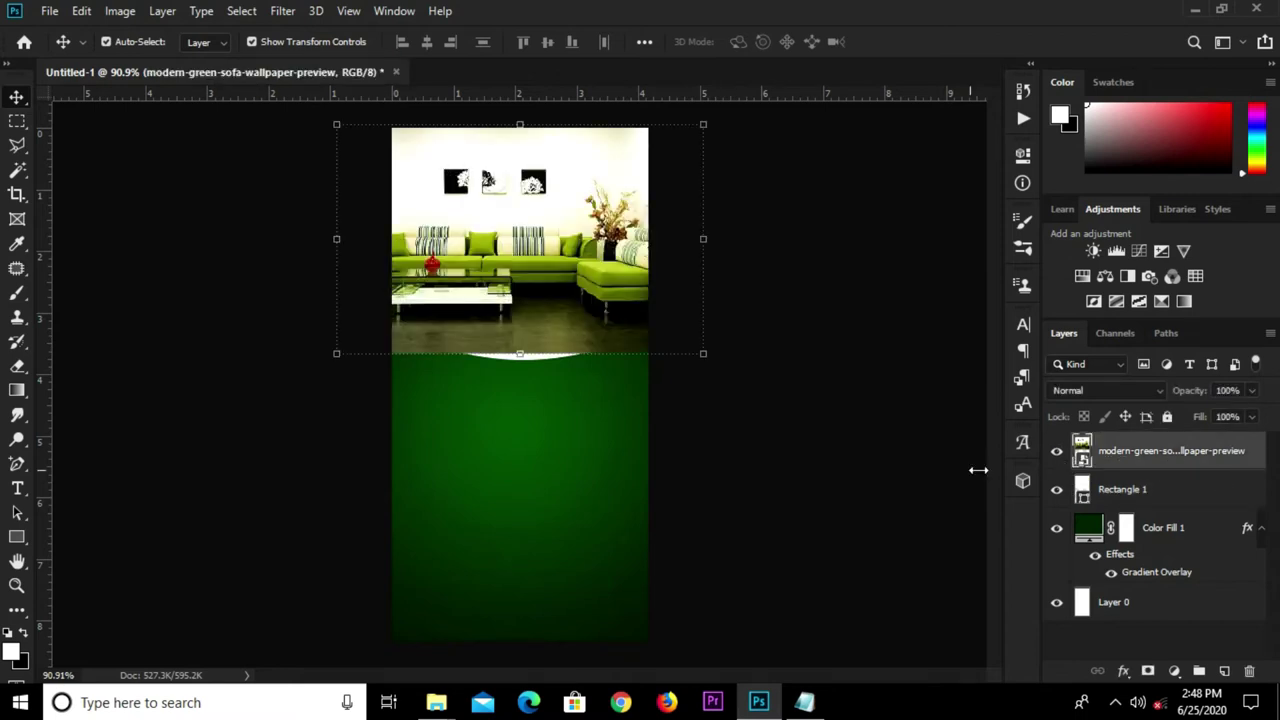
# - Stretch the sofa photo to about 60% and clip it into Rectangle 1
pyautogui.moveTo(520, 354); pyautogui.dragTo(519, 358)
pyautogui.click(715, 41)
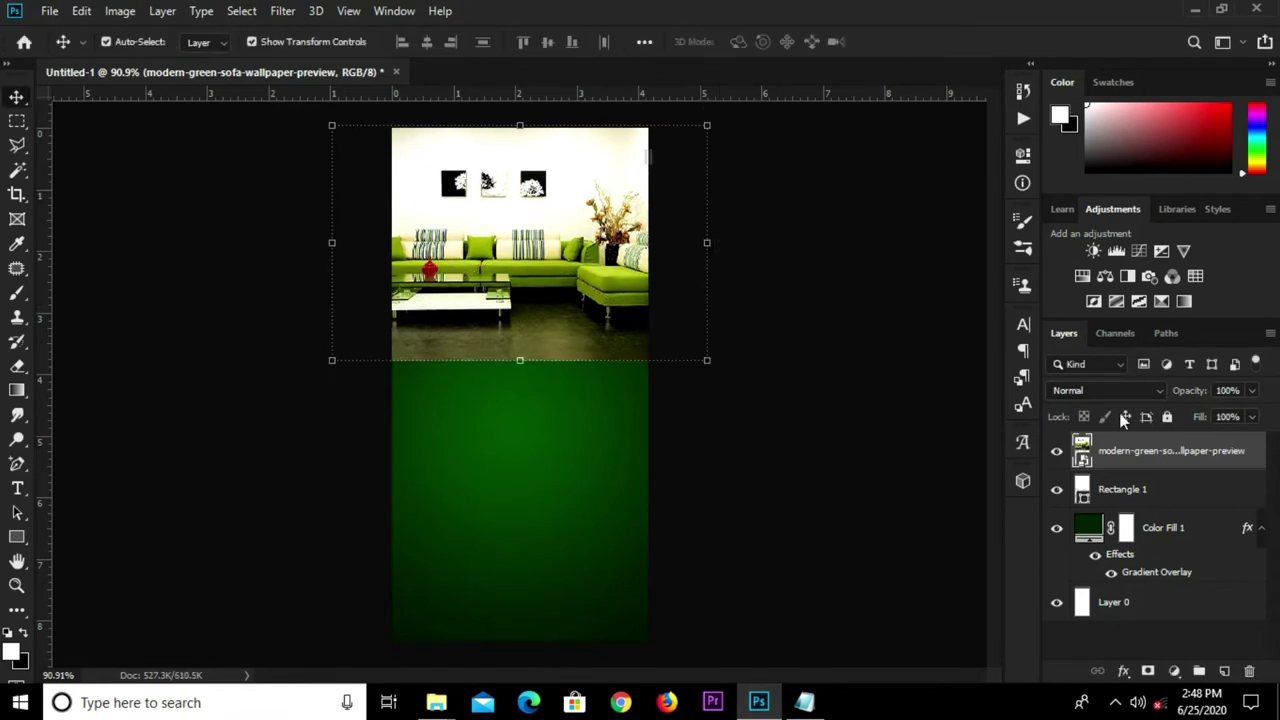
pyautogui.rightClick(1131, 462)
pyautogui.click(930, 412)
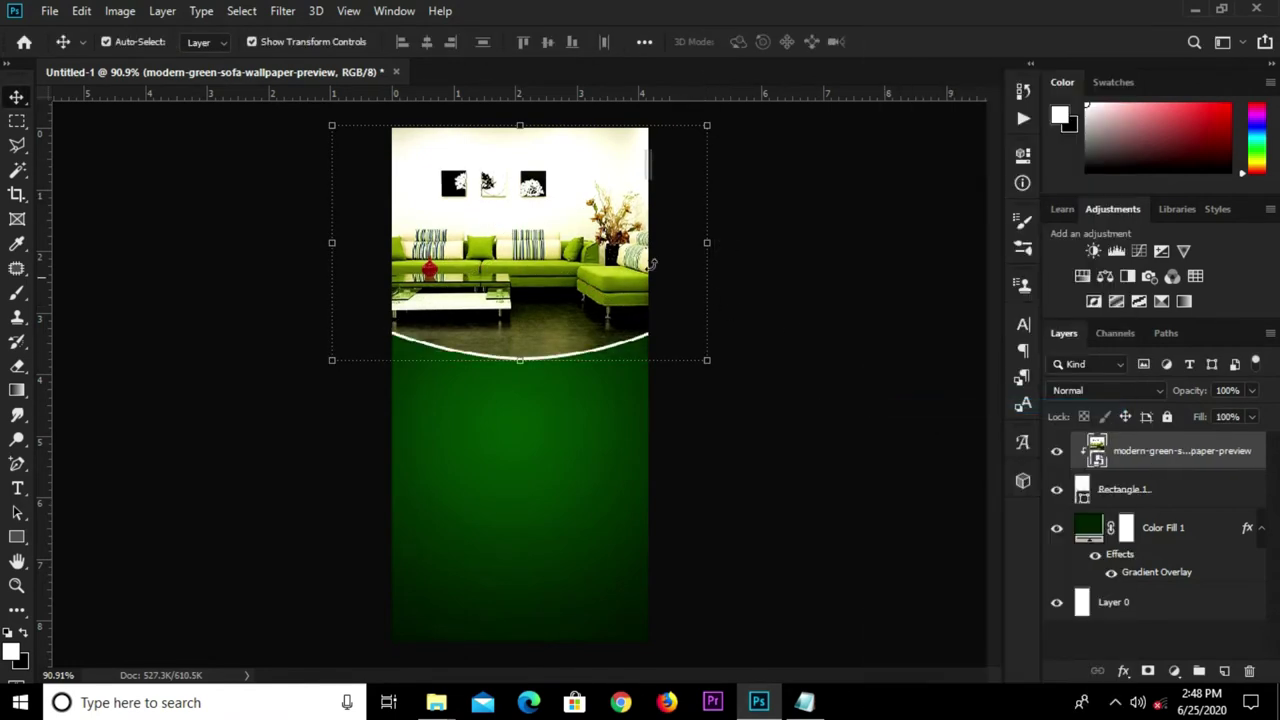
pyautogui.click(659, 361)
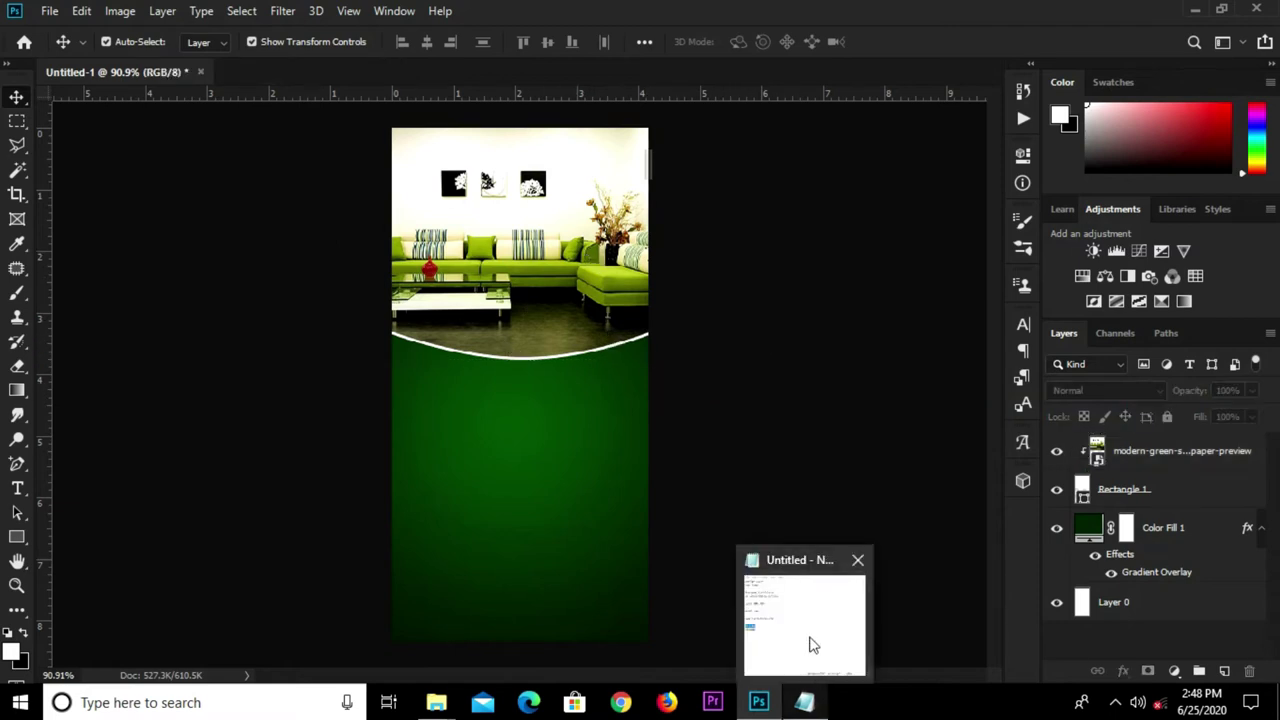
# - Add a text line 'design your', copied from the notes, below the photo
pyautogui.click(815, 655)
pyautogui.moveTo(240, 235); pyautogui.dragTo(156, 235)
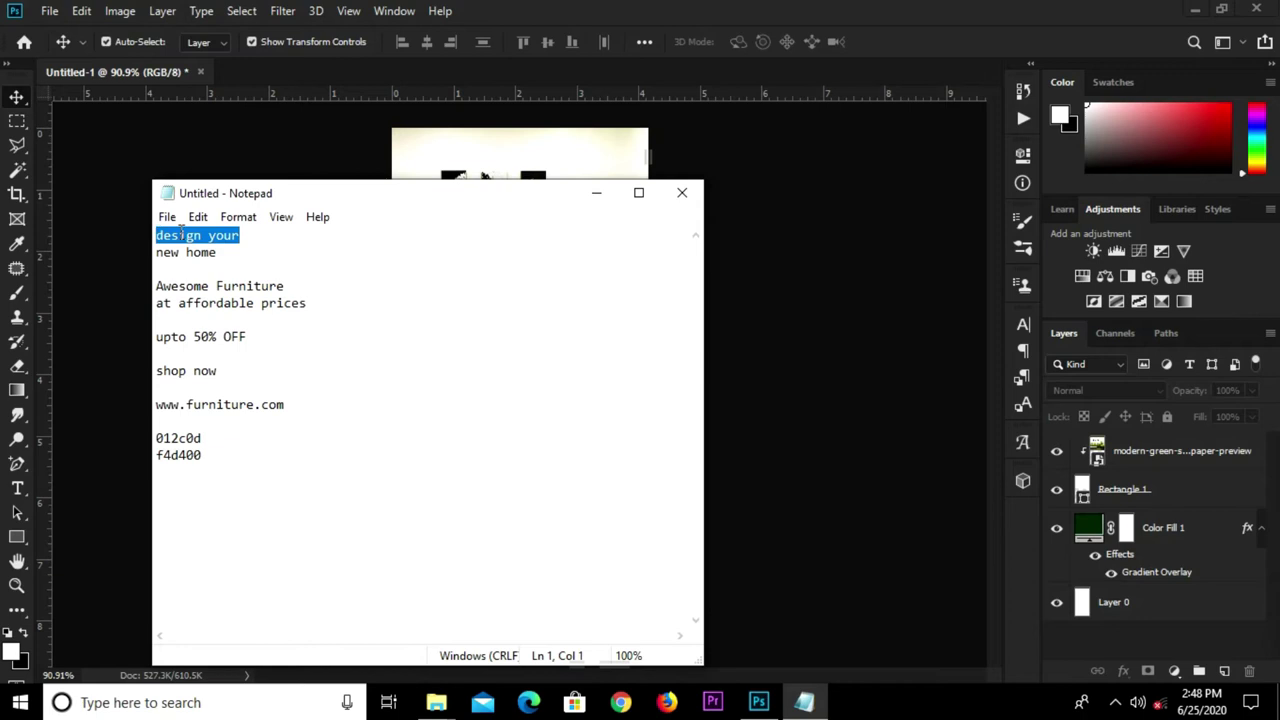
pyautogui.rightClick(181, 233)
pyautogui.click(269, 295)
pyautogui.click(766, 343)
pyautogui.click(17, 488)
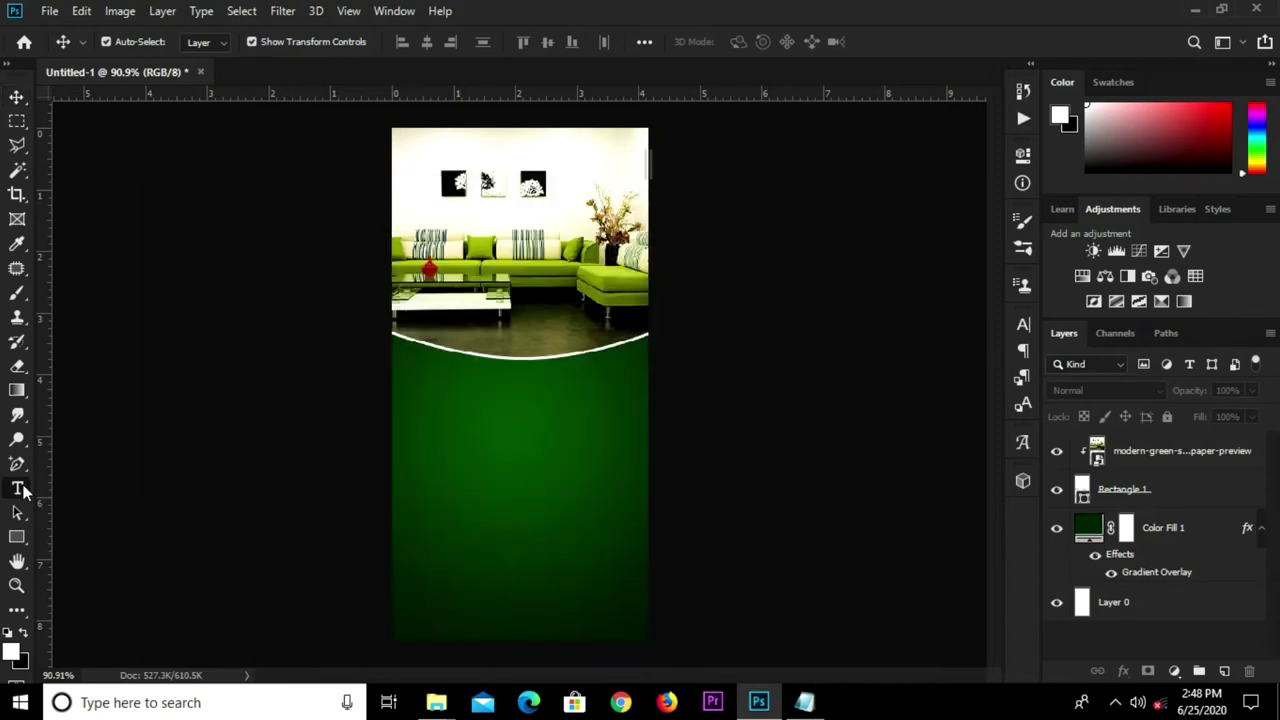
pyautogui.click(466, 398)
pyautogui.write('design your')
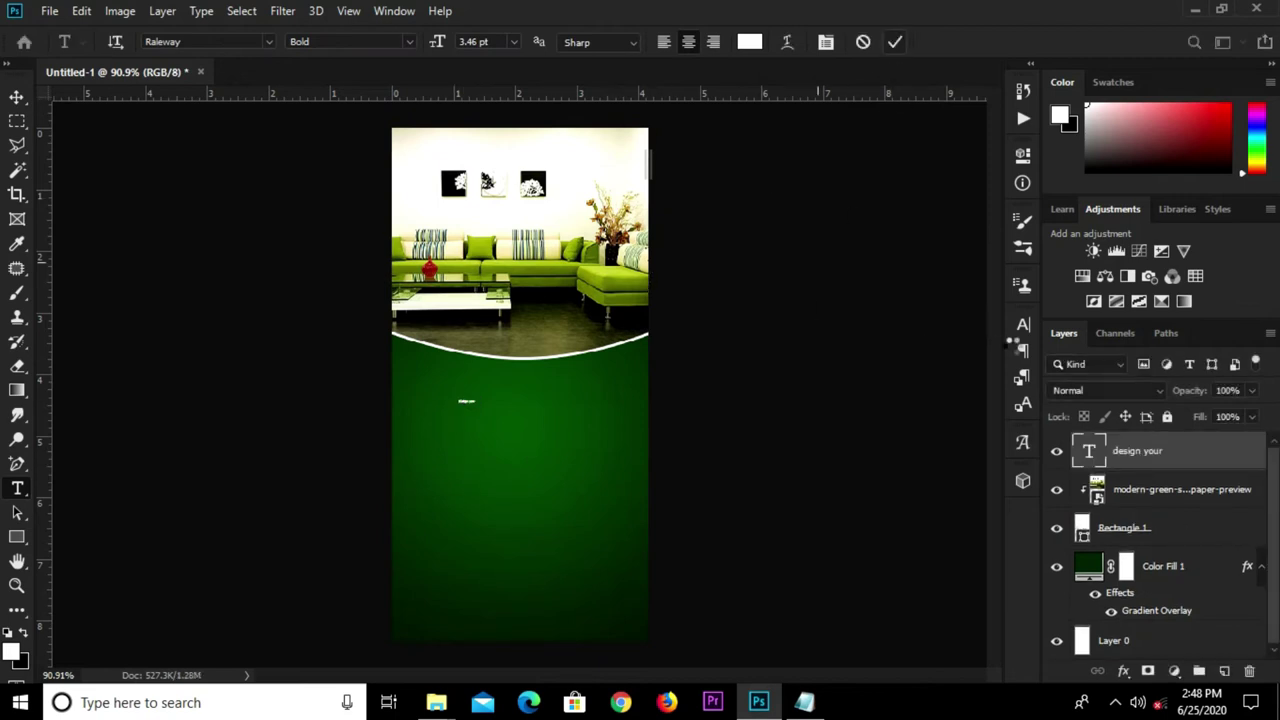
# - Set the headline to 38 pt in All Caps
pyautogui.click(1023, 324)
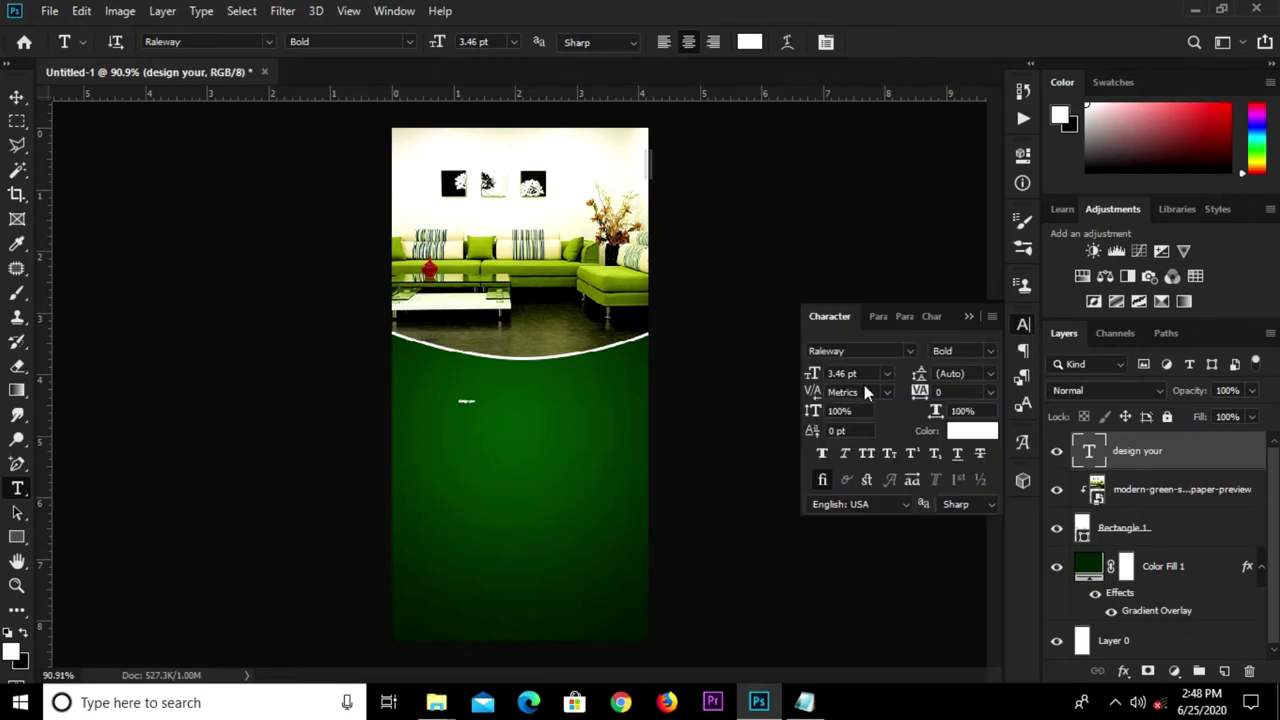
pyautogui.click(886, 374)
pyautogui.click(873, 373)
pyautogui.moveTo(868, 372); pyautogui.dragTo(788, 370)
pyautogui.write('38')
pyautogui.press('Return')
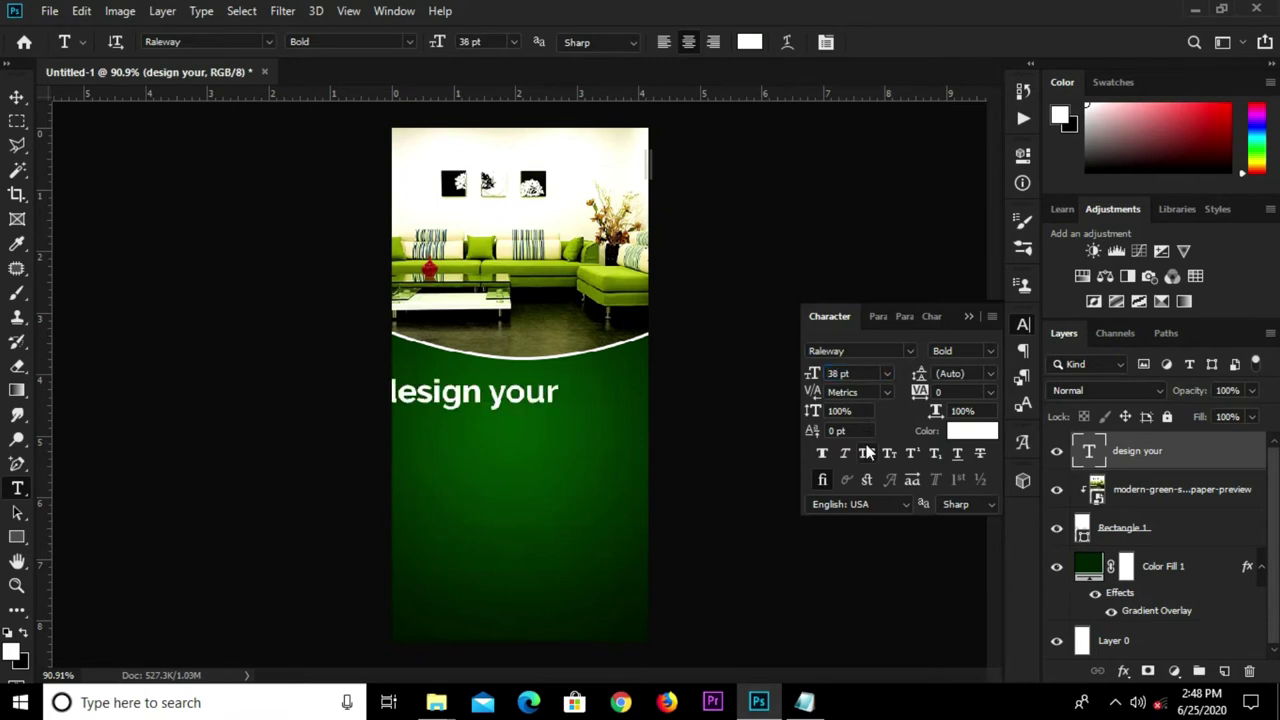
pyautogui.hotkey('ctrl', 'shift', 'k')
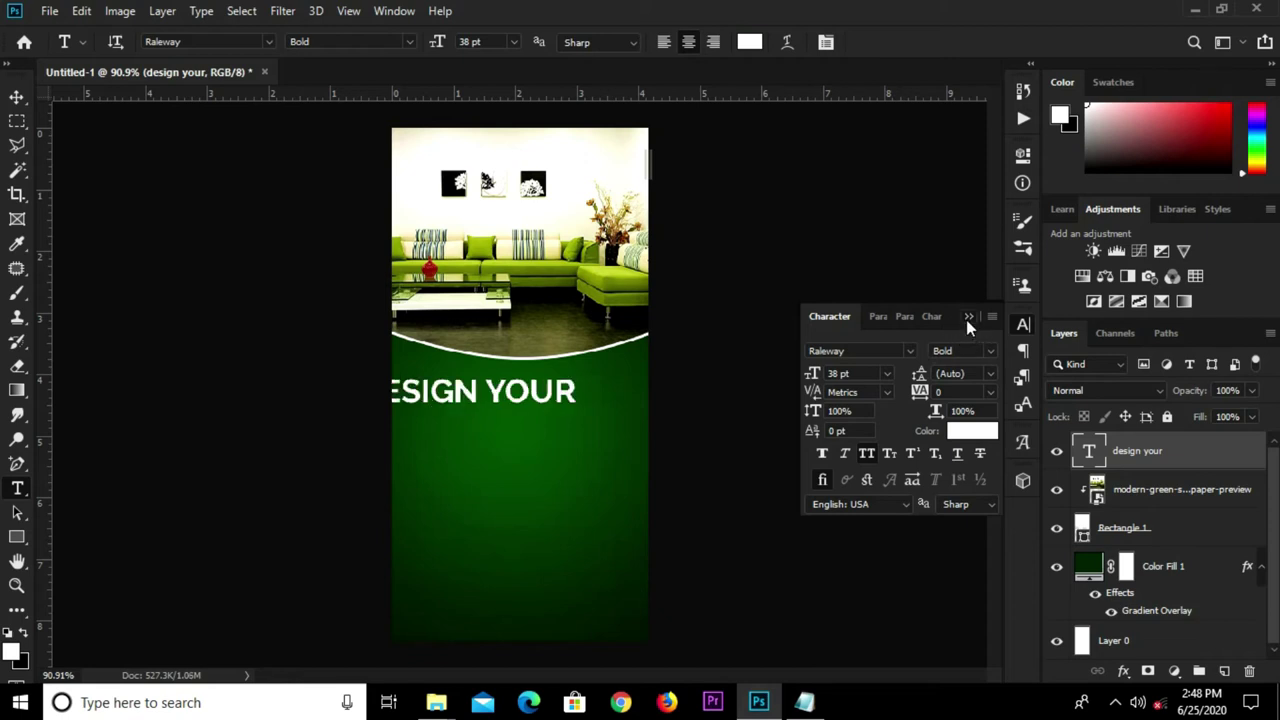
pyautogui.click(967, 317)
# - Centre the DESIGN YOUR headline and duplicate it directly below
pyautogui.press('v')
pyautogui.moveTo(470, 395); pyautogui.dragTo(513, 396)
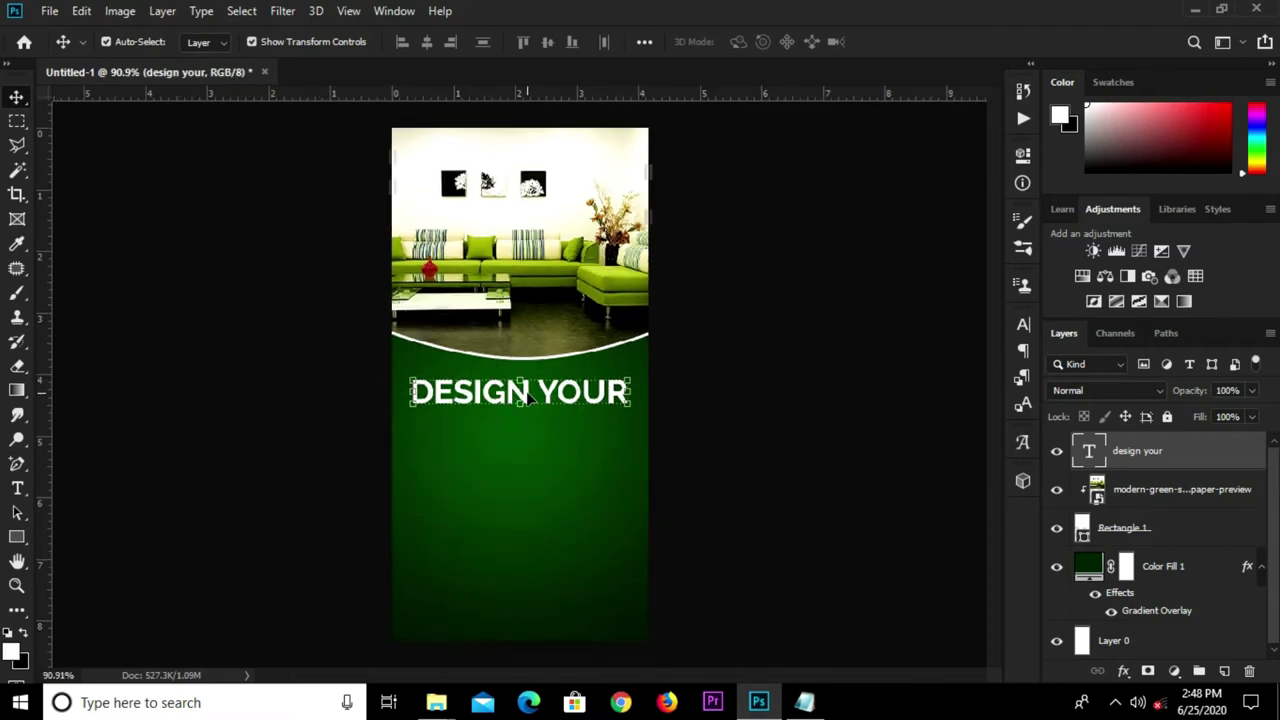
pyautogui.moveTo(527, 393); pyautogui.dragTo(504, 435)
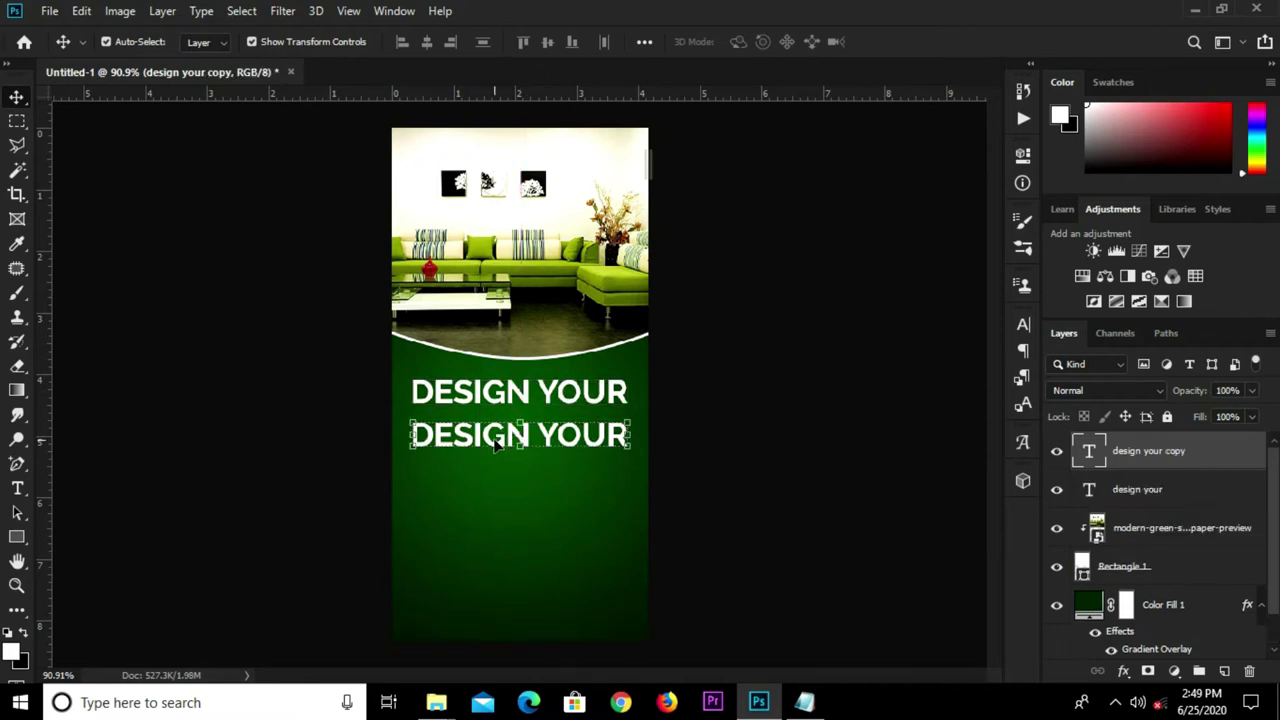
# - Replace the duplicate line's text with 'NEW HOME' copied from the notes
pyautogui.click(805, 702)
pyautogui.moveTo(218, 252); pyautogui.dragTo(156, 253)
pyautogui.rightClick(175, 251)
pyautogui.click(266, 310)
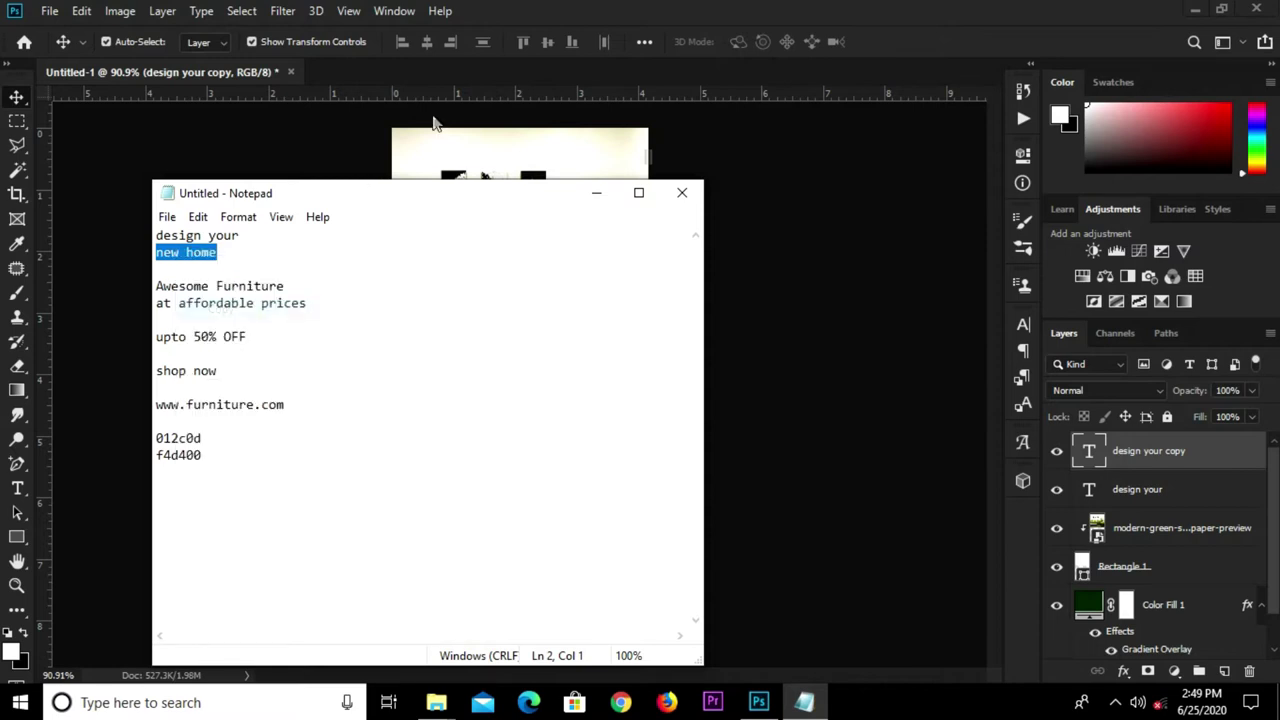
pyautogui.click(509, 86)
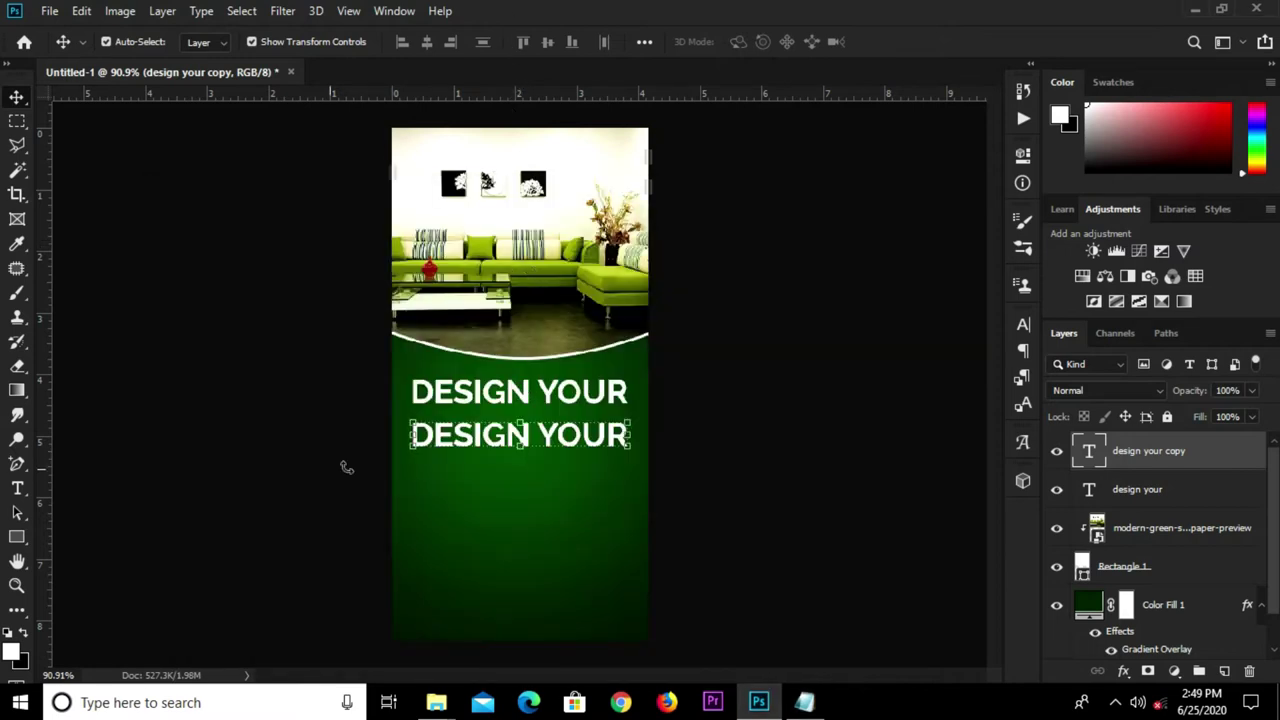
pyautogui.click(17, 488)
pyautogui.click(483, 436)
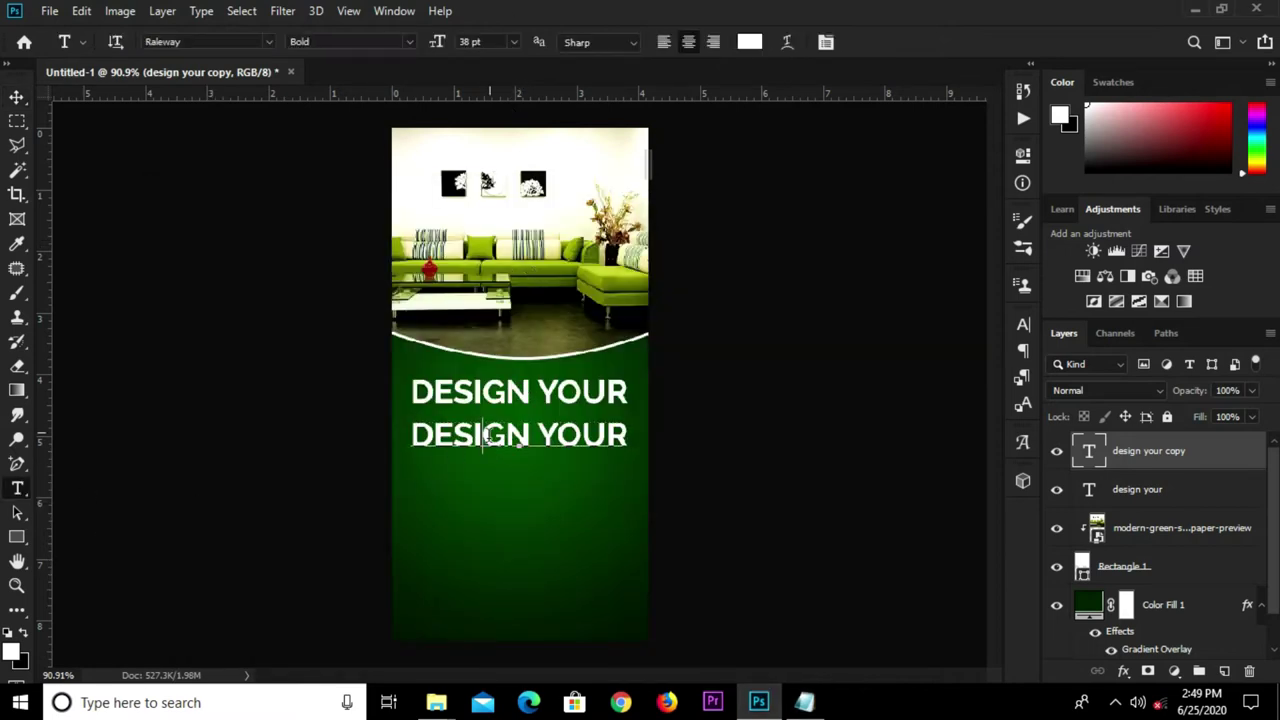
pyautogui.hotkey('ctrl', 'a')
pyautogui.hotkey('ctrl', 'v')
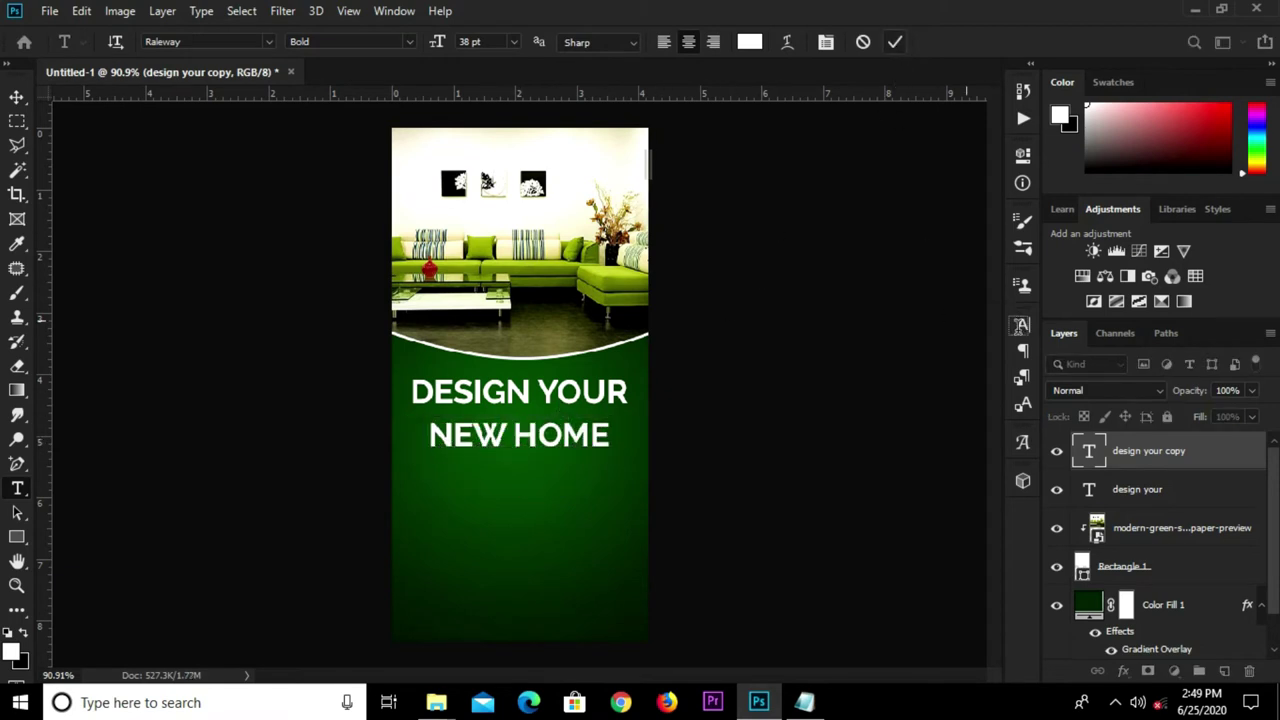
pyautogui.hotkey('ctrl', 'Return')
# - Make NEW HOME Raleway Black at 46 pt
pyautogui.click(1020, 325)
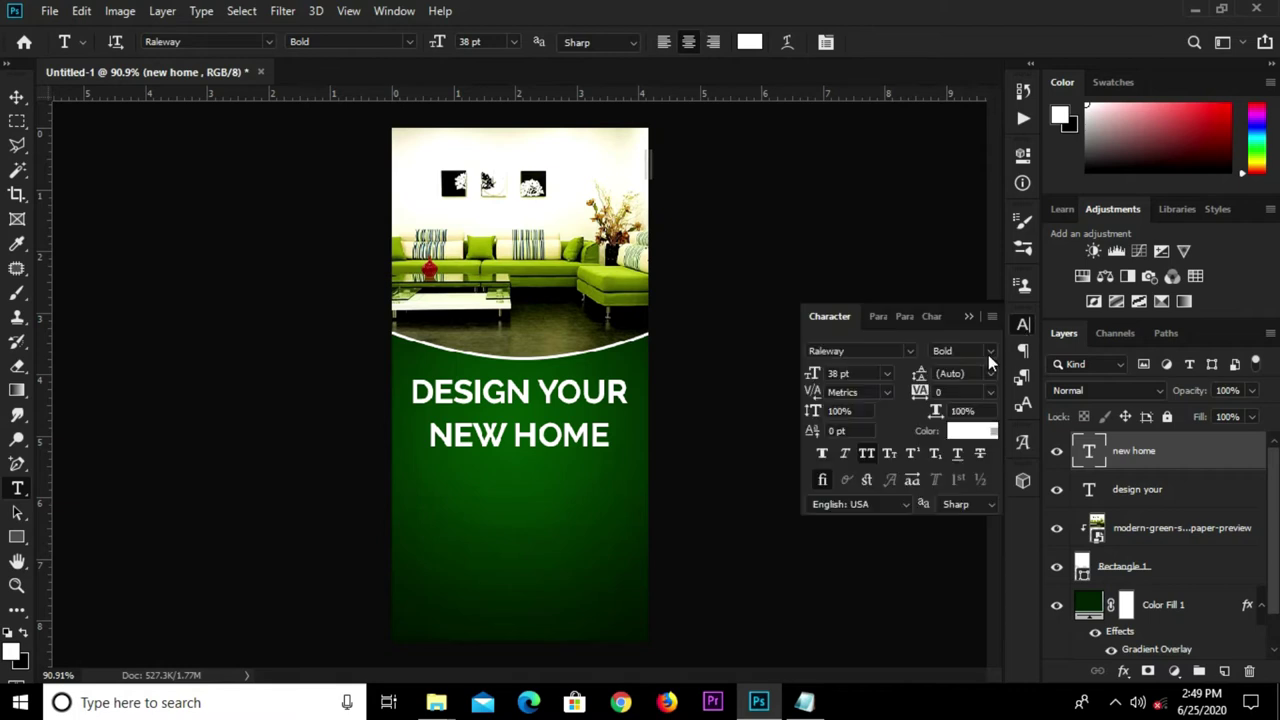
pyautogui.click(987, 355)
pyautogui.click(973, 607)
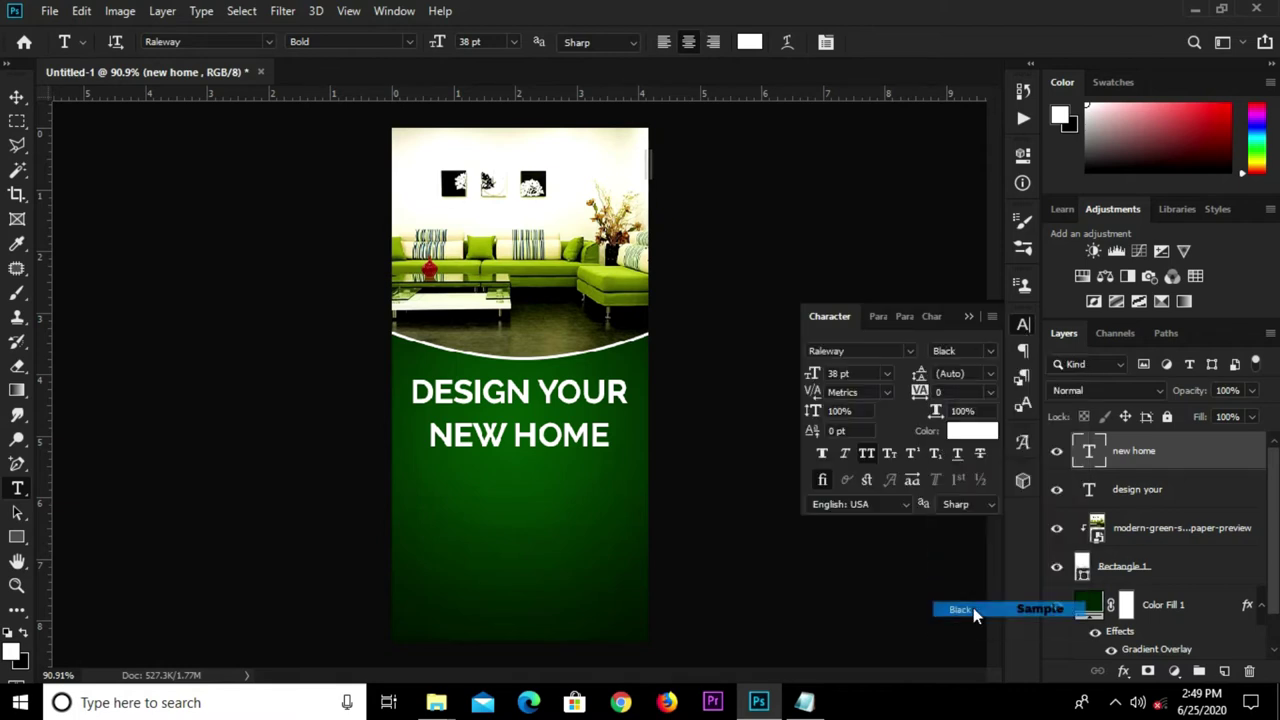
pyautogui.click(830, 373)
pyautogui.write('46')
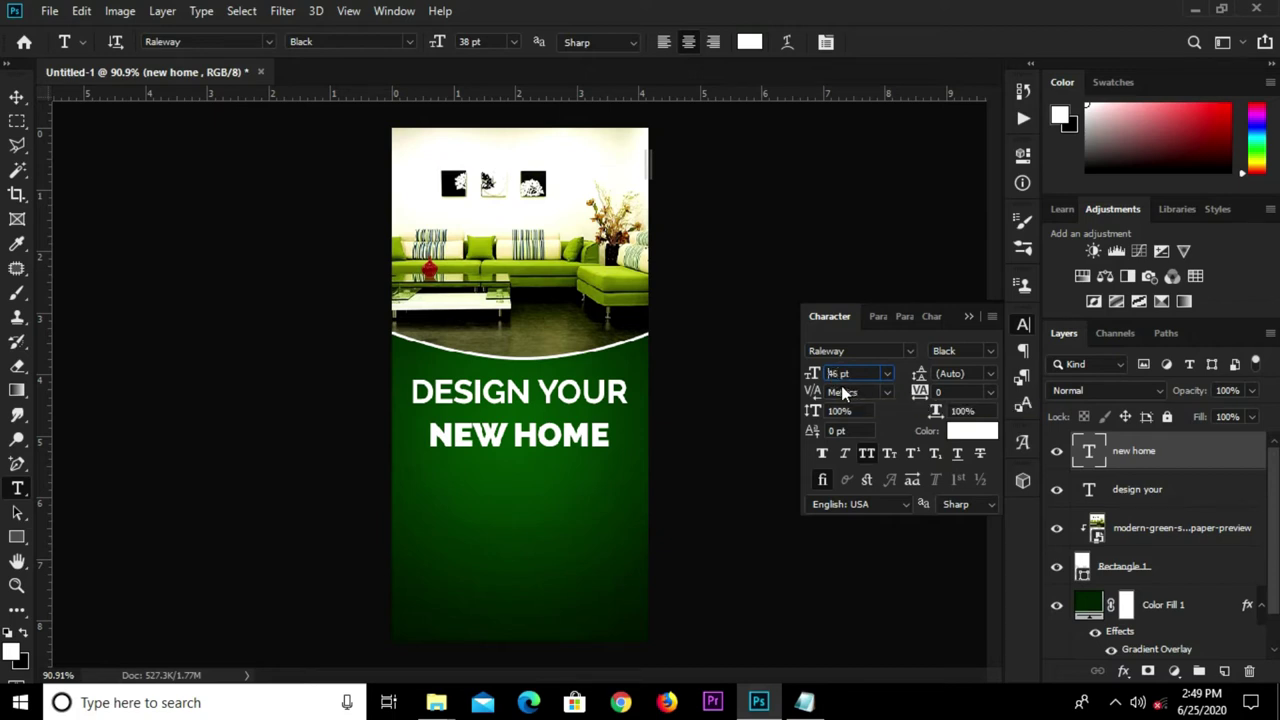
pyautogui.press('Return')
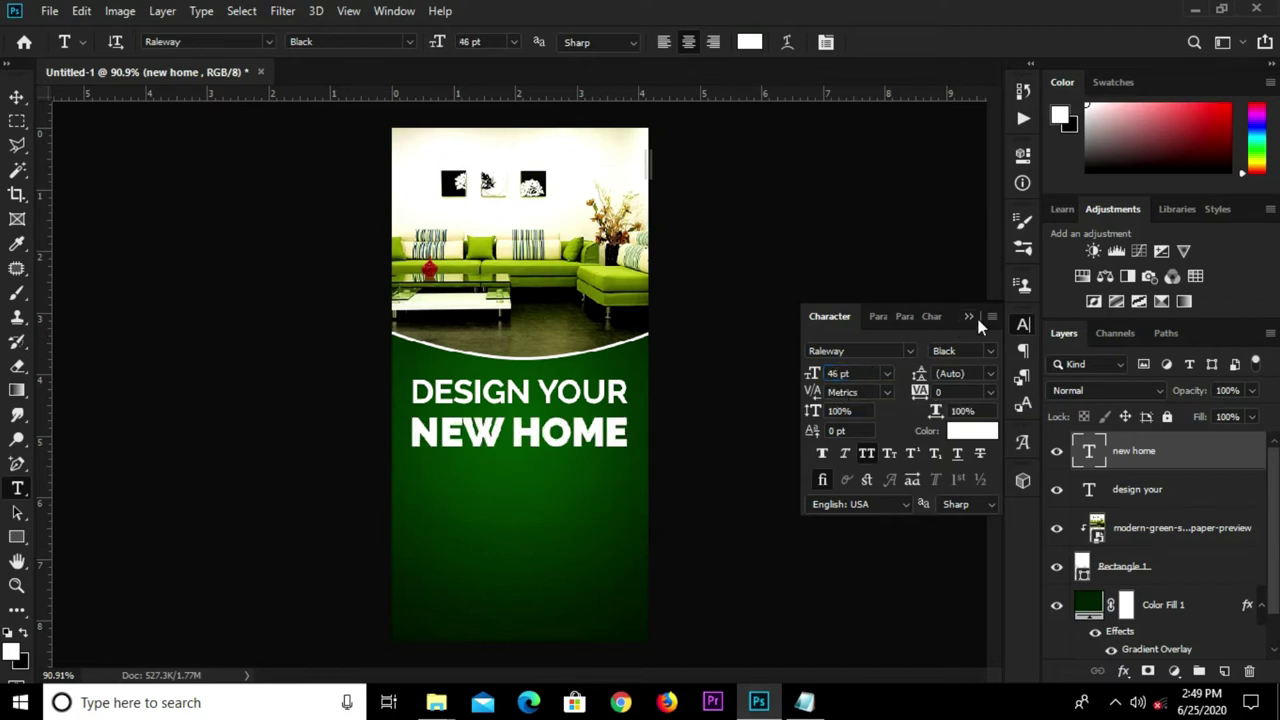
pyautogui.click(969, 316)
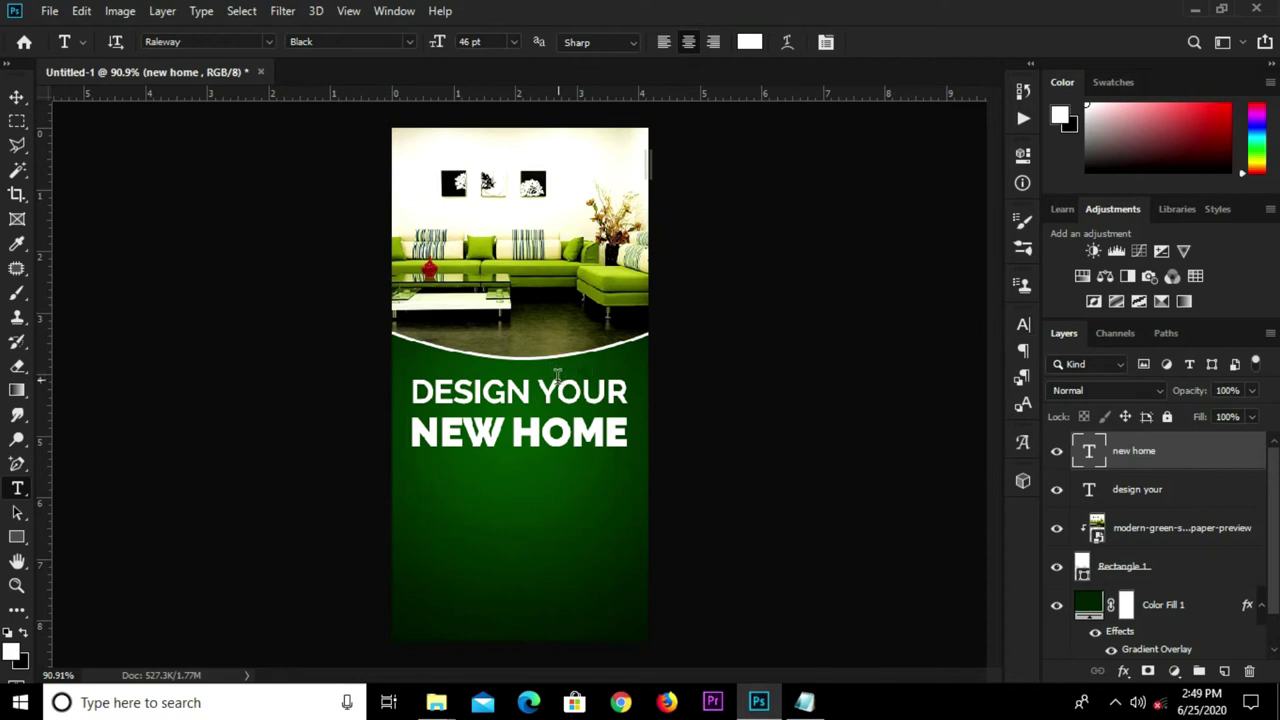
pyautogui.press('v')
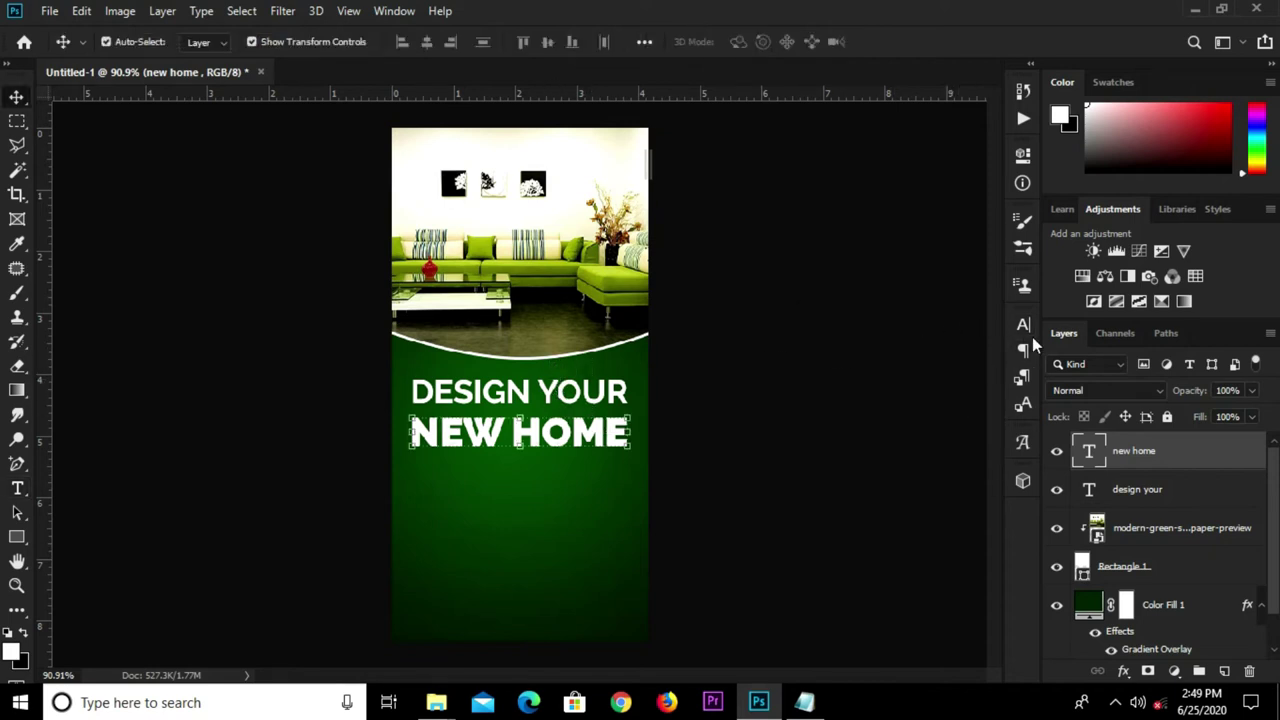
pyautogui.click(1022, 327)
# - Colour NEW HOME yellow f4d400 and nudge it slightly upward
pyautogui.click(958, 436)
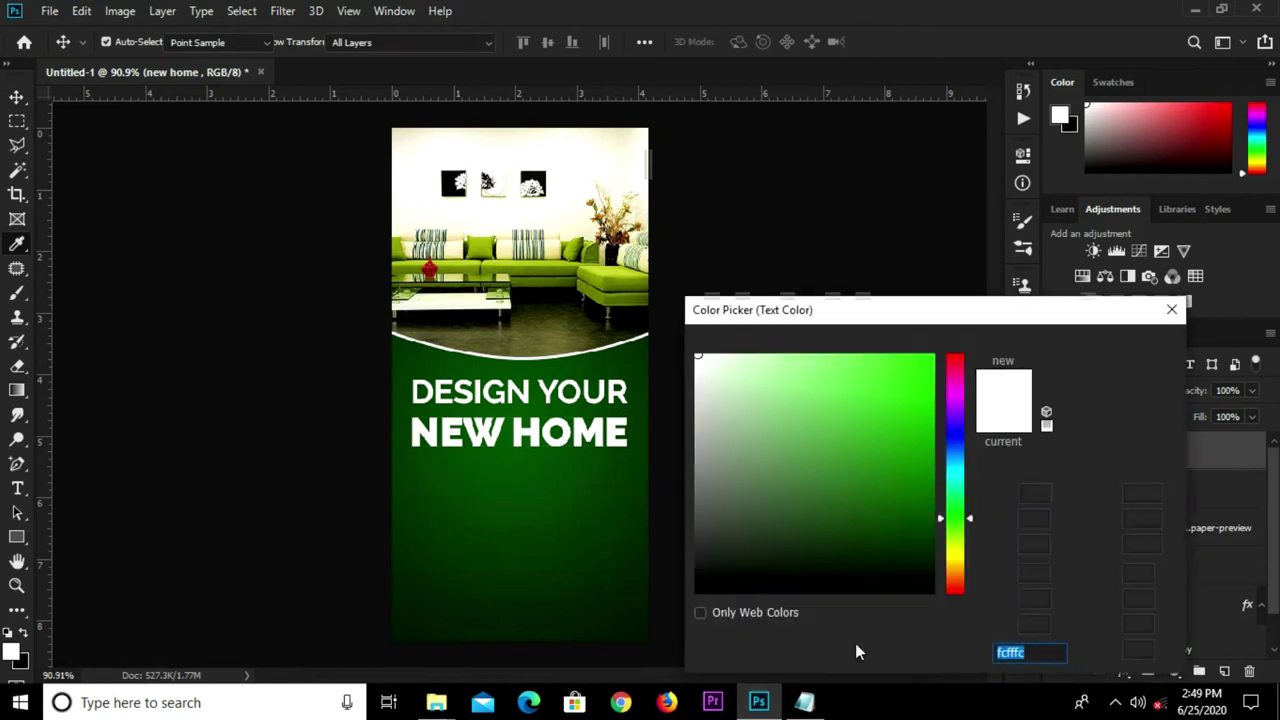
pyautogui.click(808, 625)
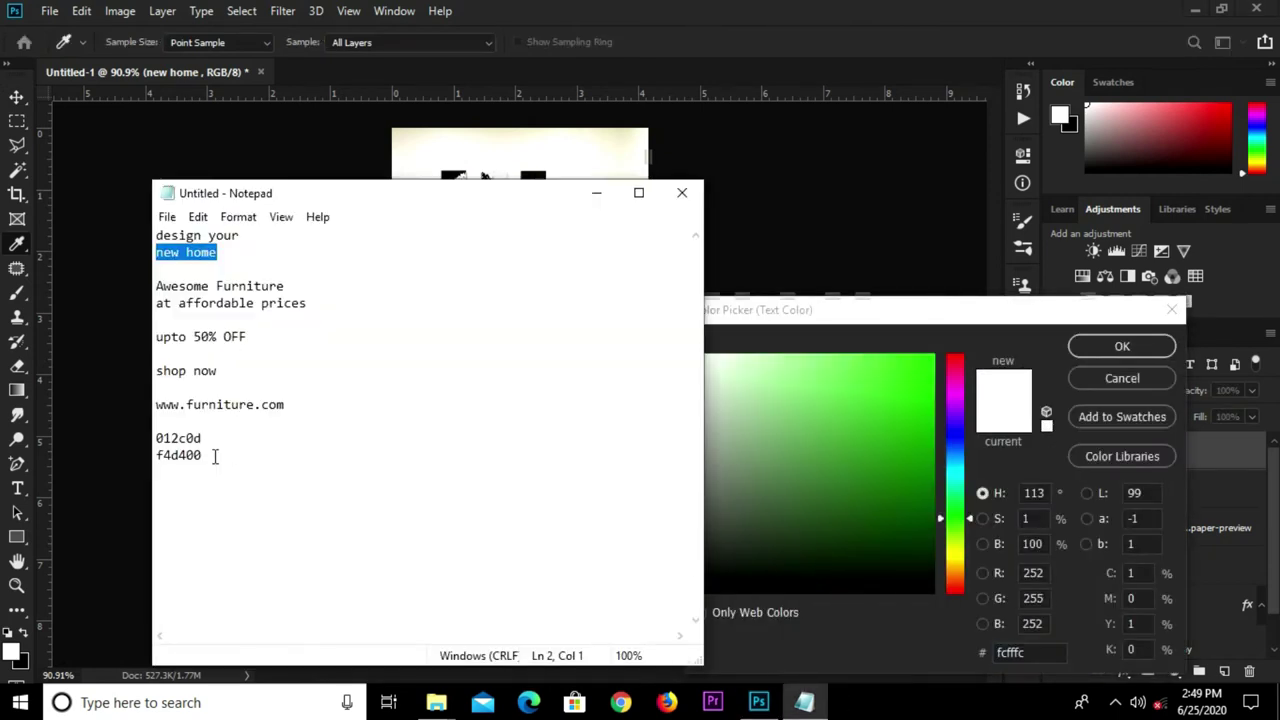
pyautogui.moveTo(215, 456); pyautogui.dragTo(150, 460)
pyautogui.rightClick(178, 457)
pyautogui.click(214, 229)
pyautogui.click(963, 650)
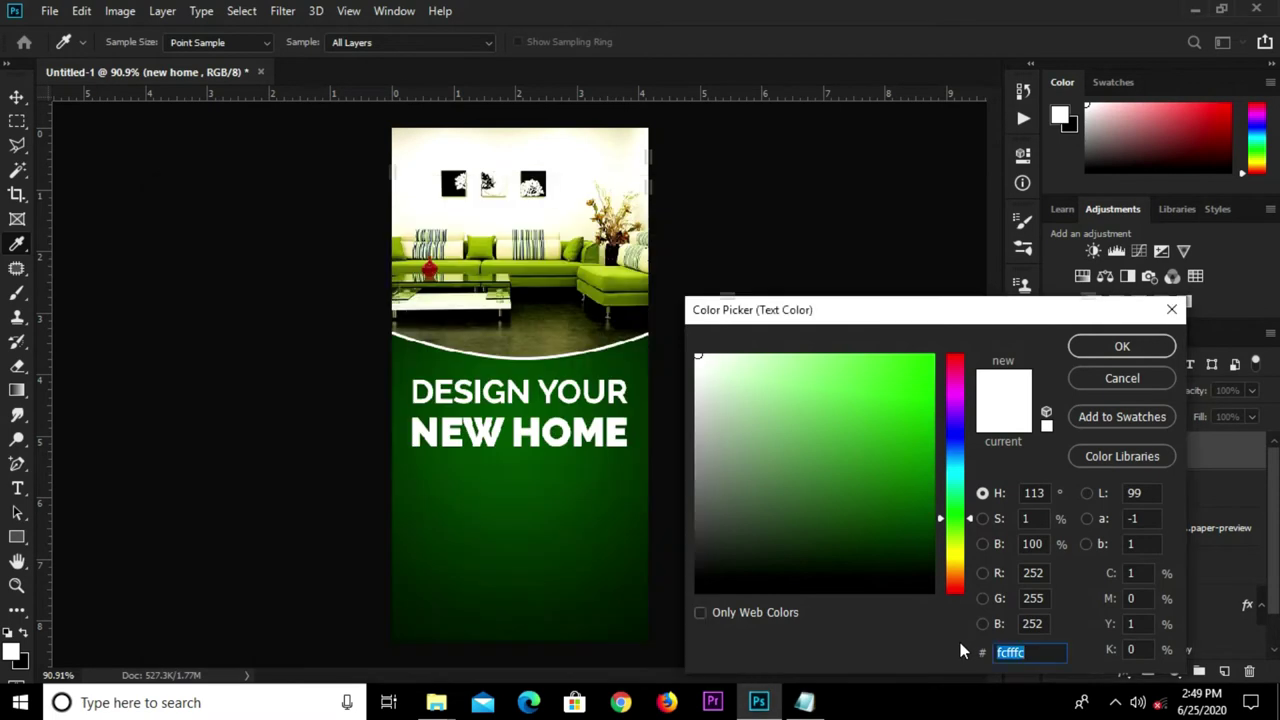
pyautogui.hotkey('ctrl', 'v')
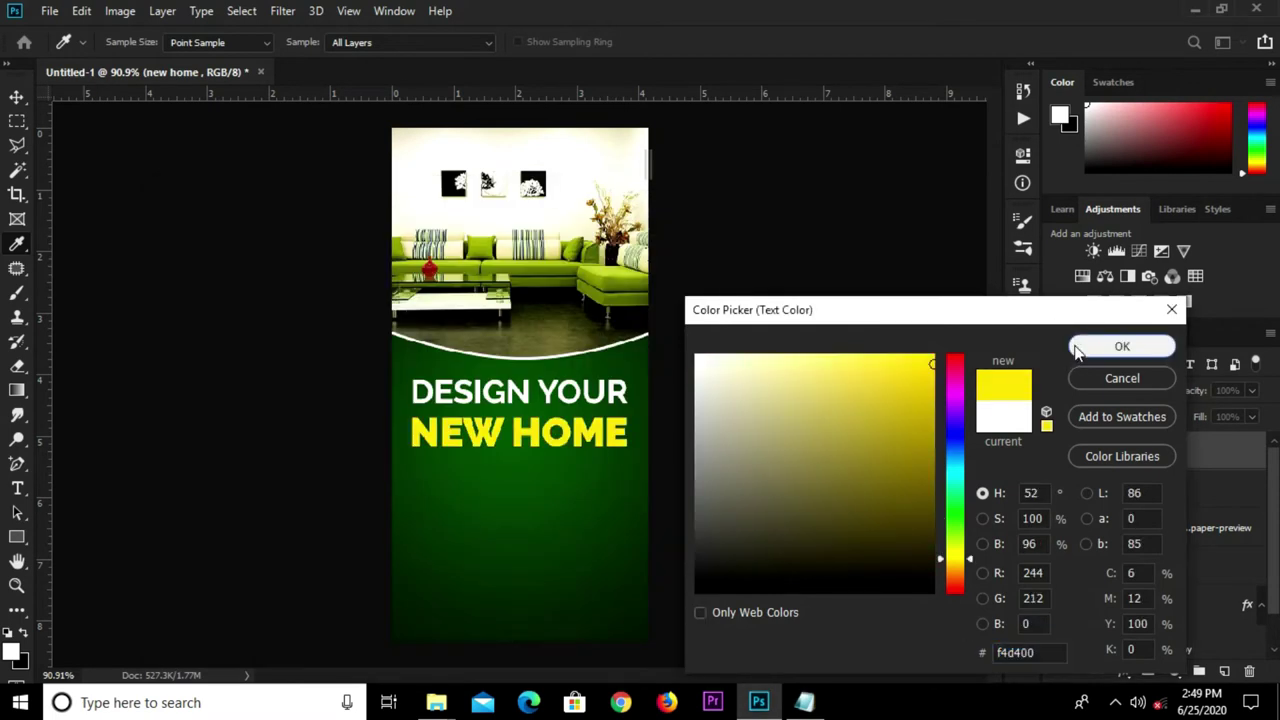
pyautogui.click(1100, 347)
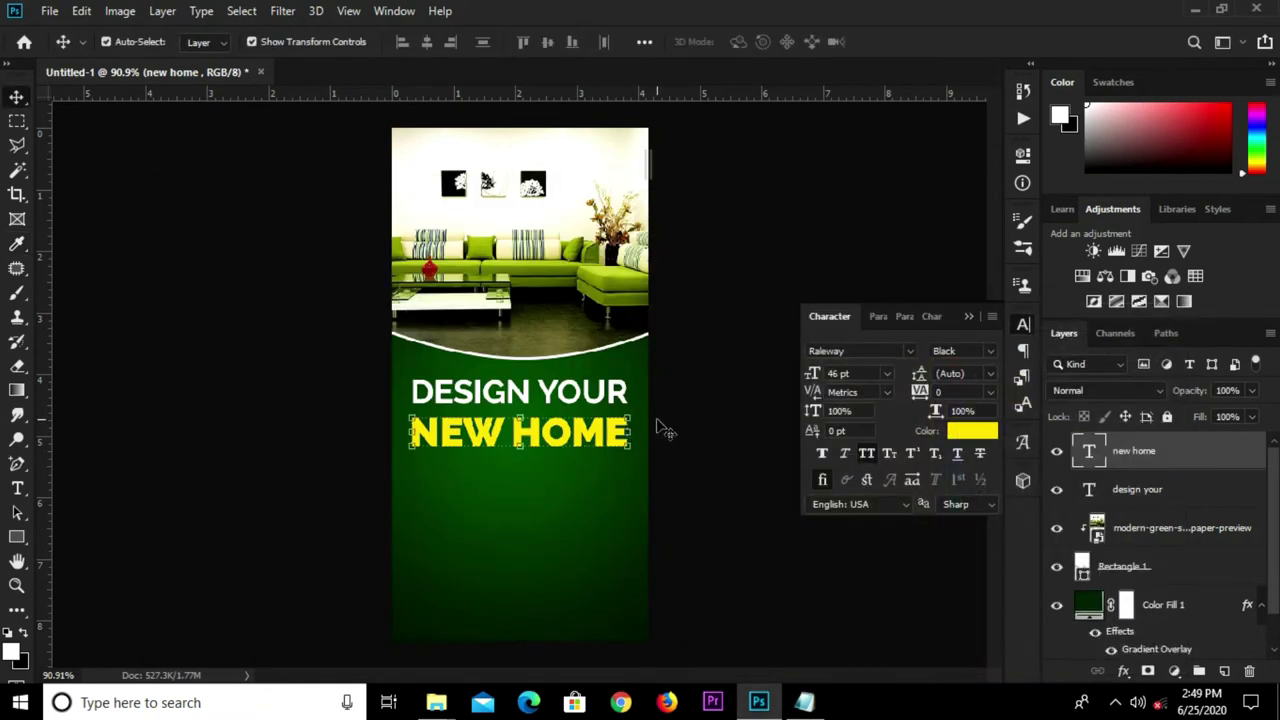
pyautogui.press('Up')
pyautogui.press('Up')
pyautogui.press('Up')
pyautogui.press('Up')
pyautogui.press('Up')
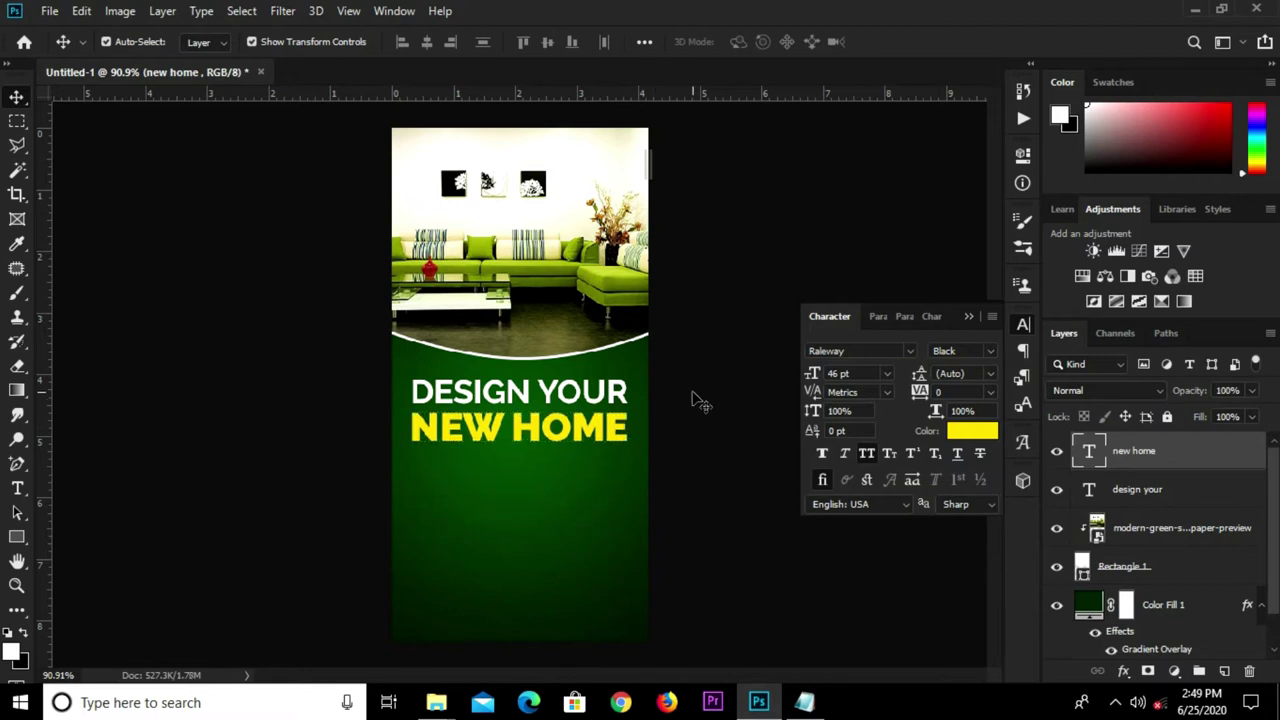
pyautogui.click(700, 400)
# - Reduce DESIGN YOUR to 33 pt and nudge it slightly downward
pyautogui.click(560, 400)
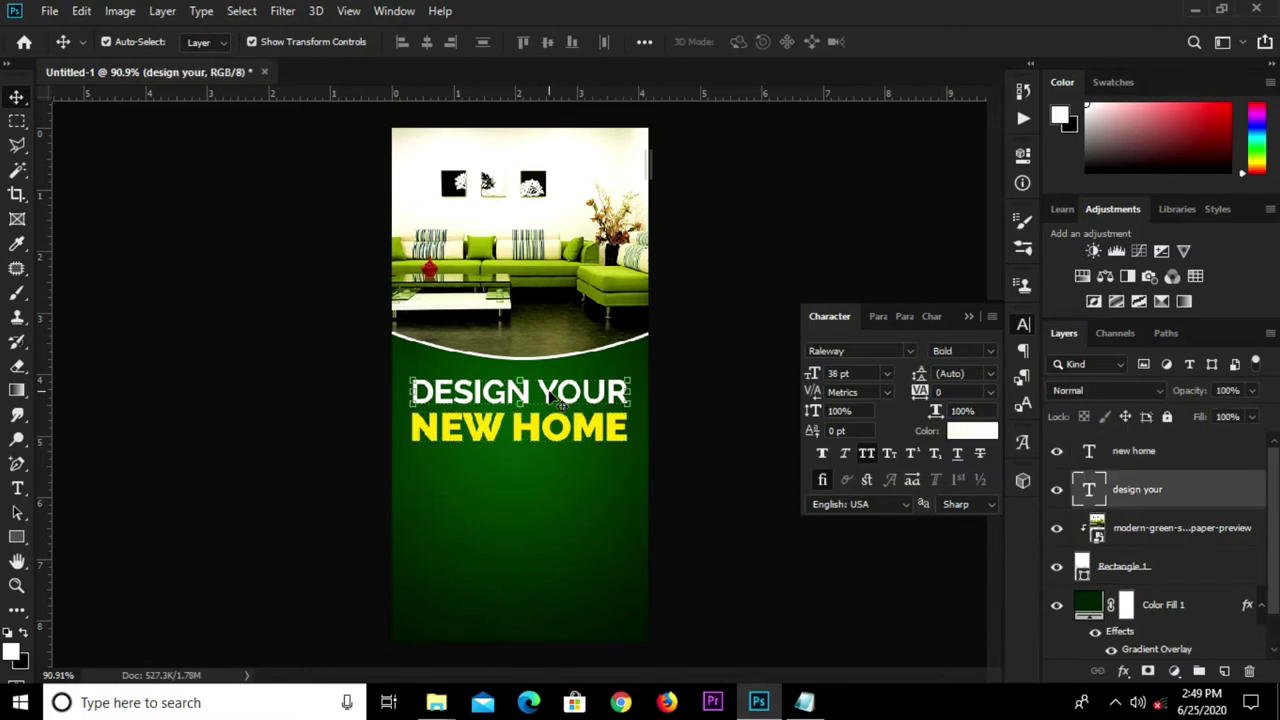
pyautogui.write('33')
pyautogui.press('Return')
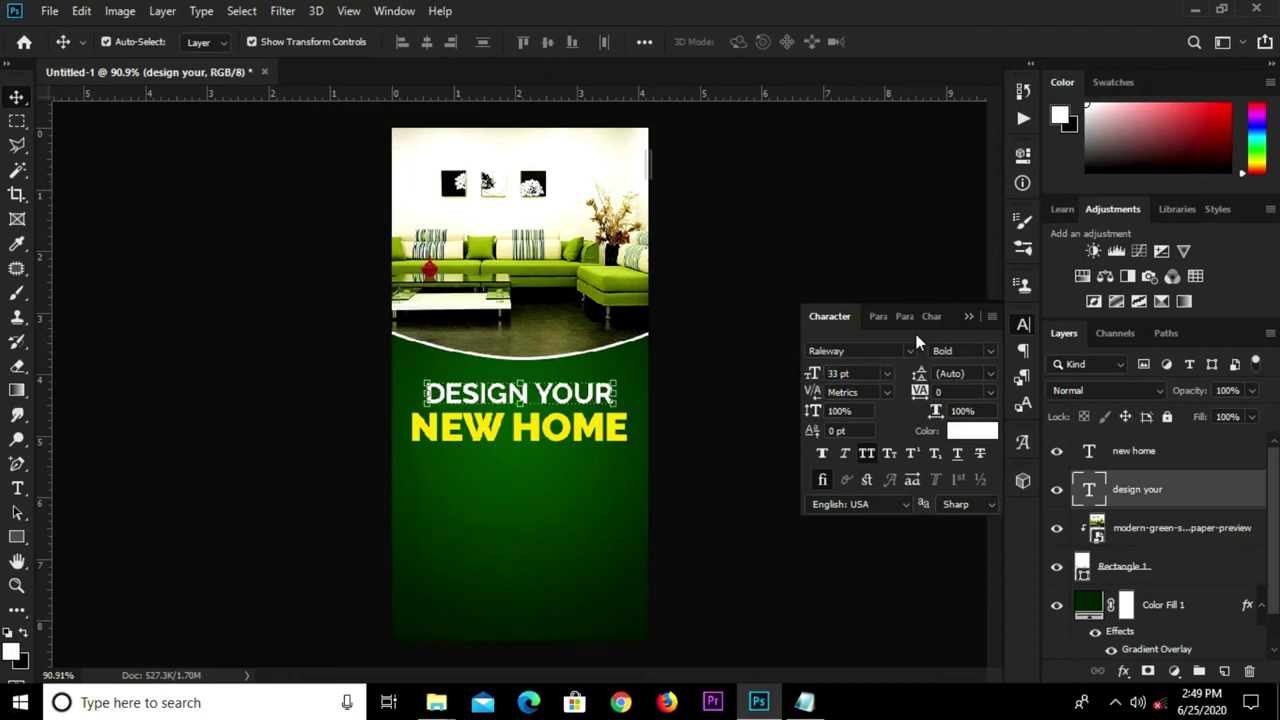
pyautogui.click(967, 318)
pyautogui.scroll(3, 522, 398)
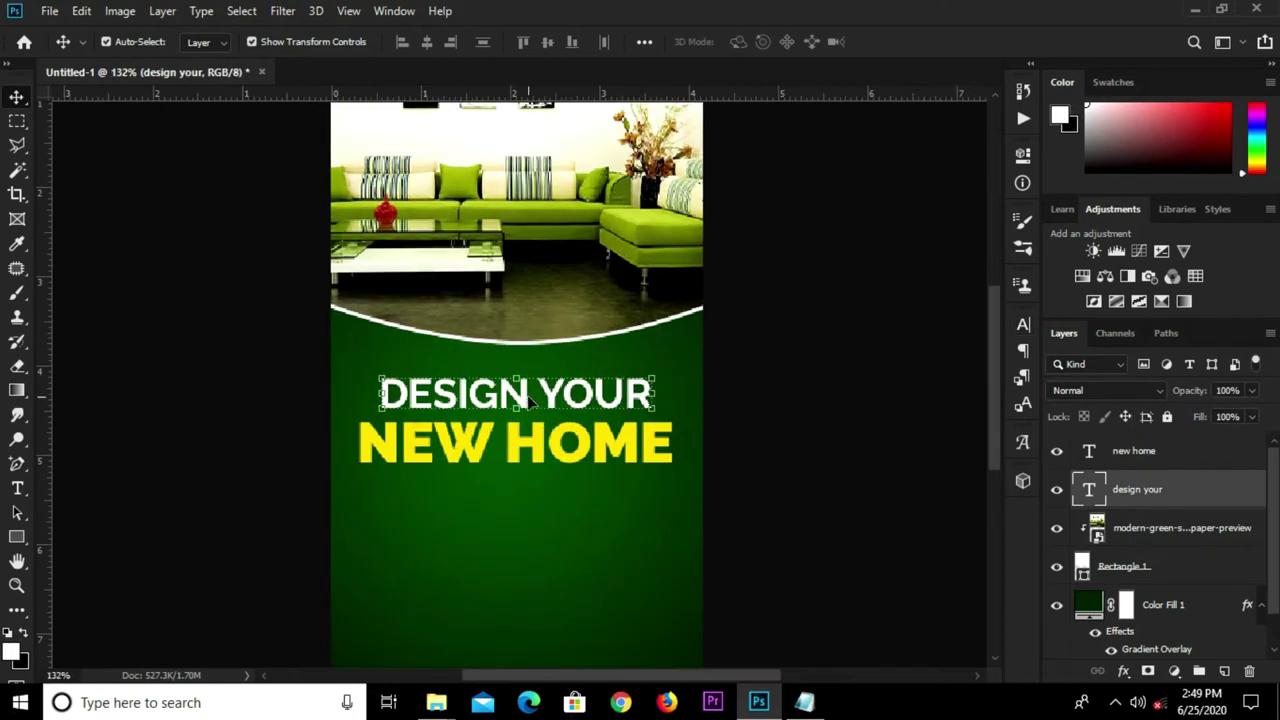
pyautogui.press('Down')
pyautogui.press('Down')
pyautogui.press('Down')
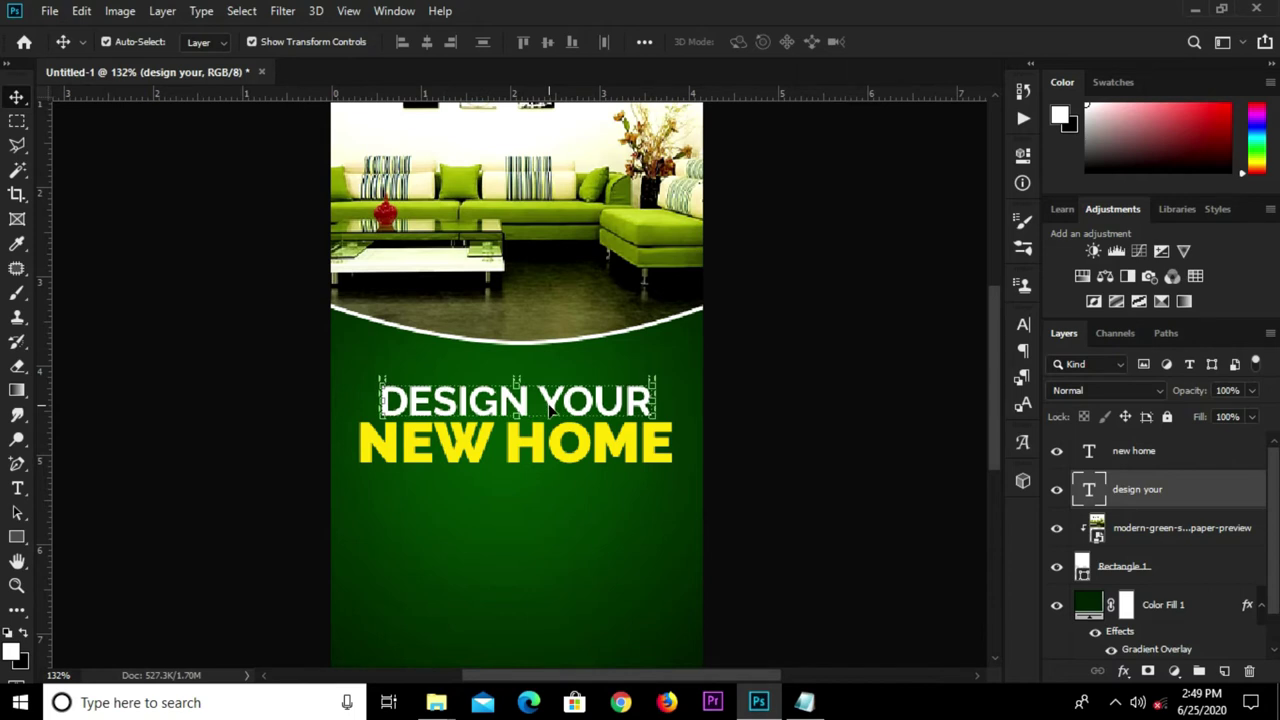
# - Drag a duplicate of the DESIGN YOUR line below NEW HOME
pyautogui.click(729, 372)
pyautogui.scroll(-1, 720, 371)
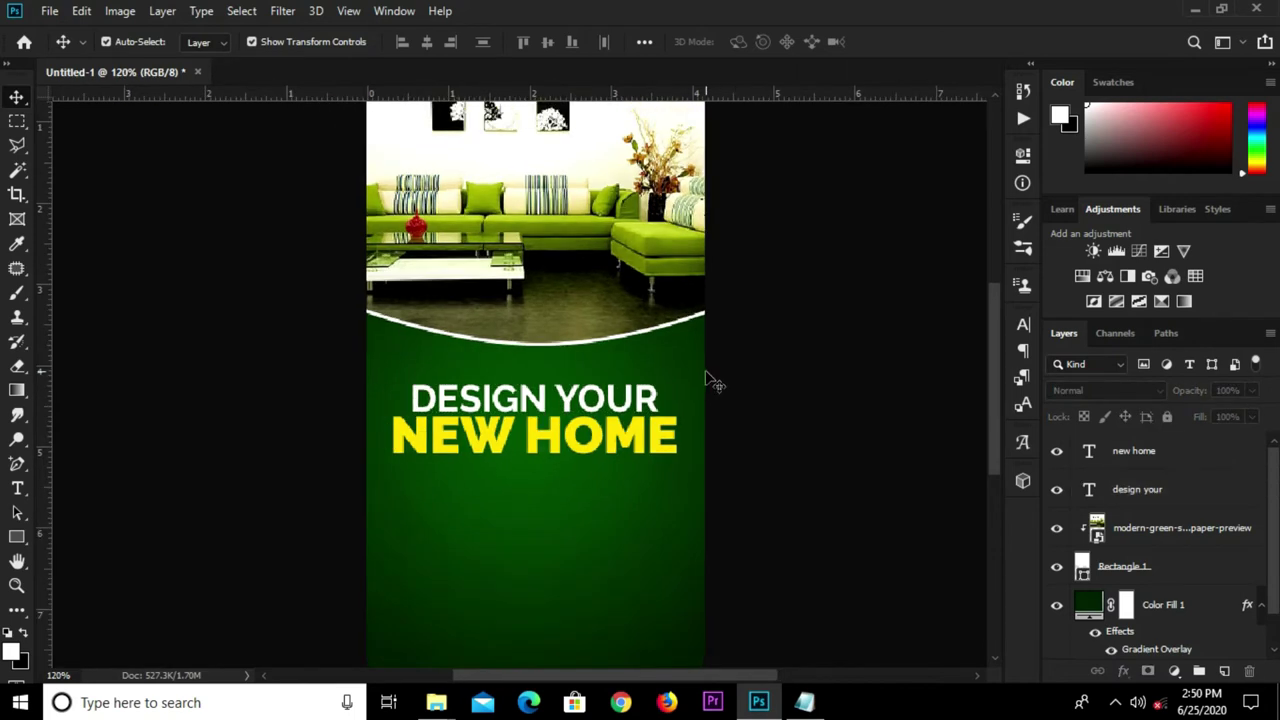
pyautogui.click(540, 400)
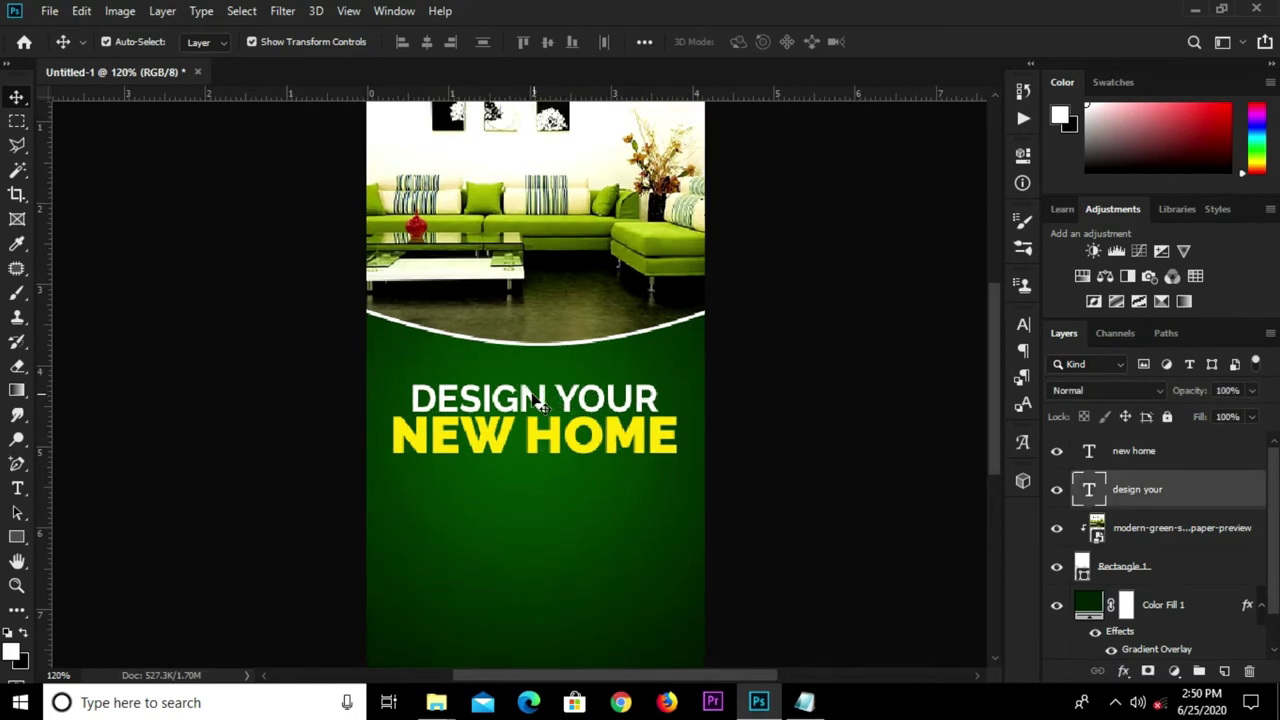
pyautogui.moveTo(547, 402); pyautogui.dragTo(522, 505)
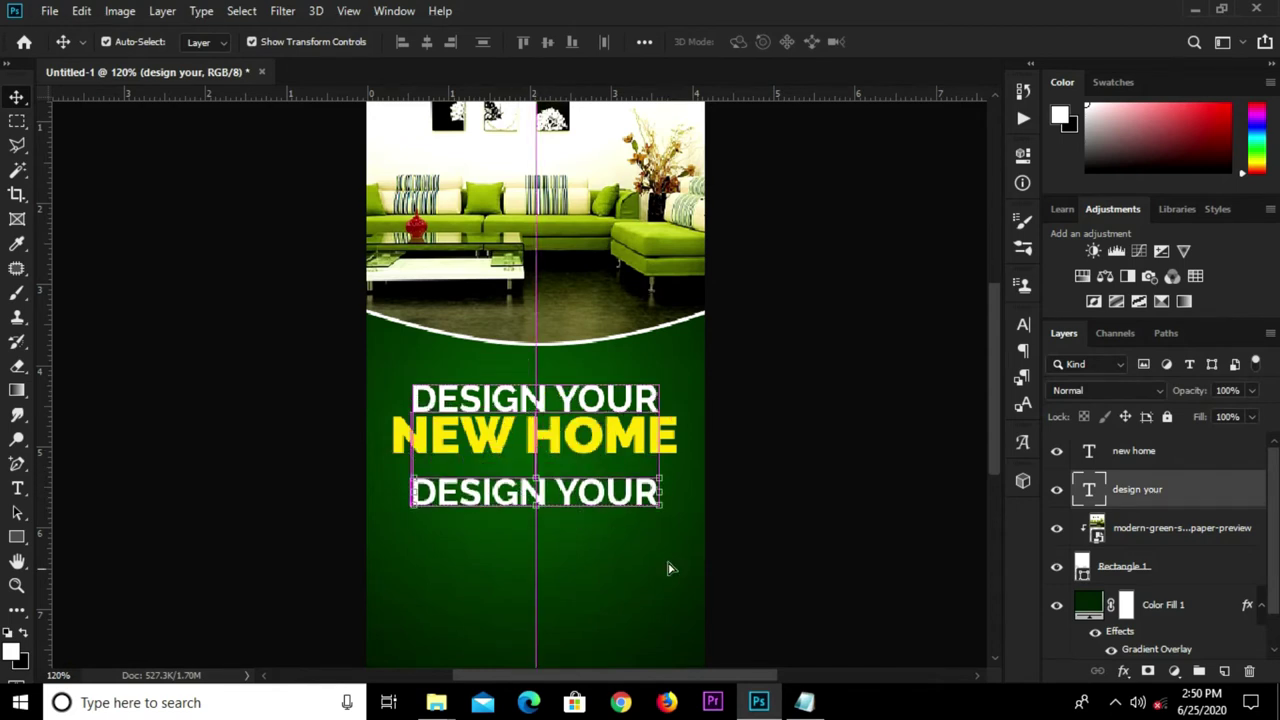
# - Copy the 'Awesome Furniture' line from the Notepad notes
pyautogui.scroll(-1, 788, 535)
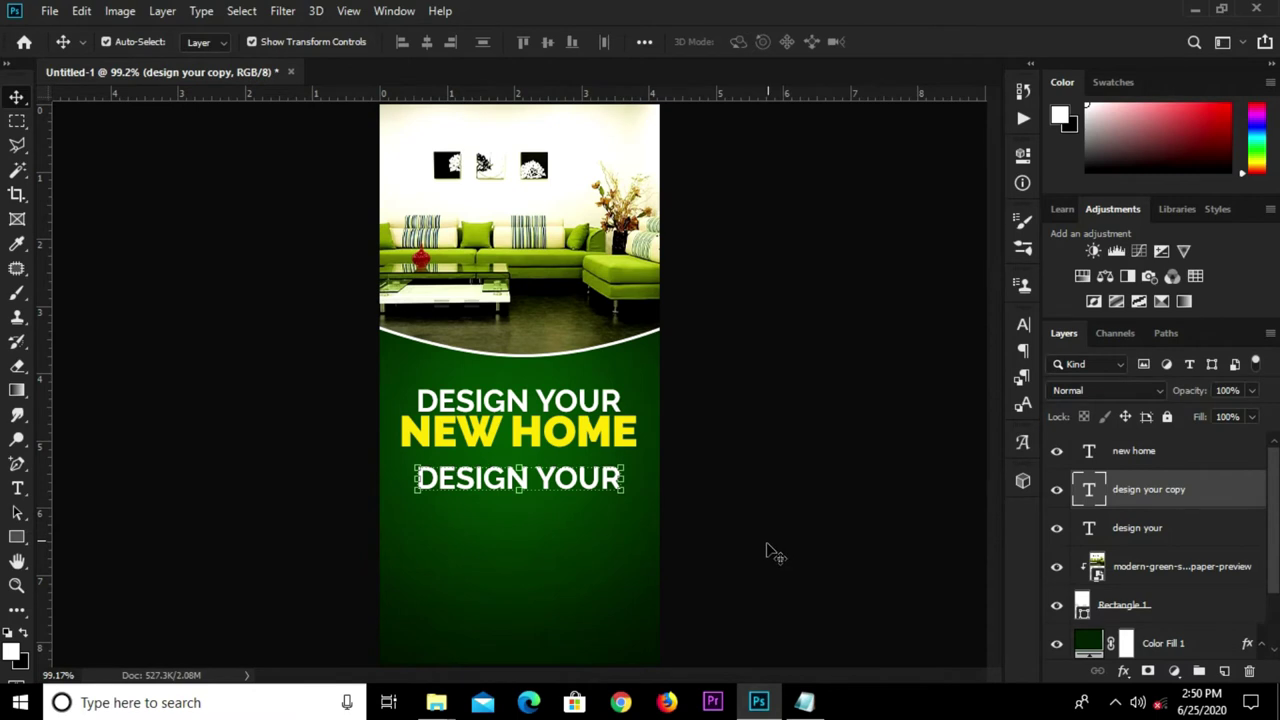
pyautogui.scroll(-1, 768, 552)
pyautogui.click(804, 701)
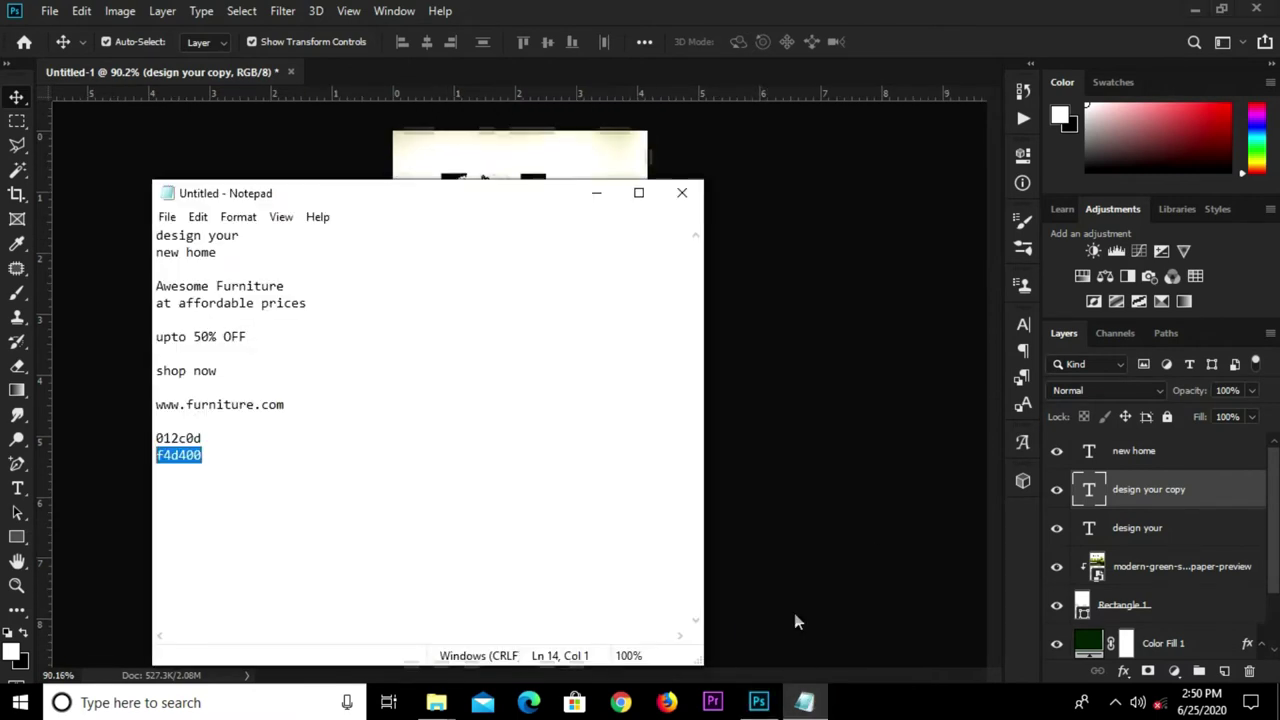
pyautogui.moveTo(157, 286); pyautogui.dragTo(271, 288)
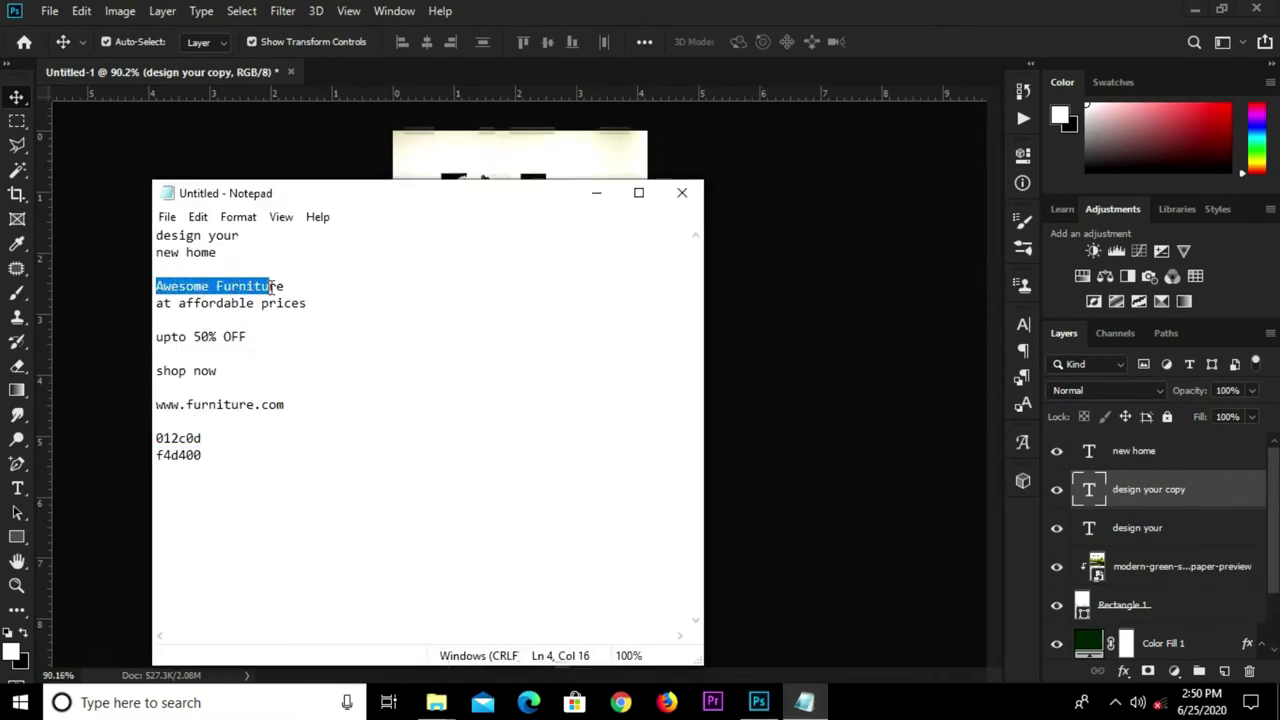
pyautogui.rightClick(274, 282)
pyautogui.click(320, 337)
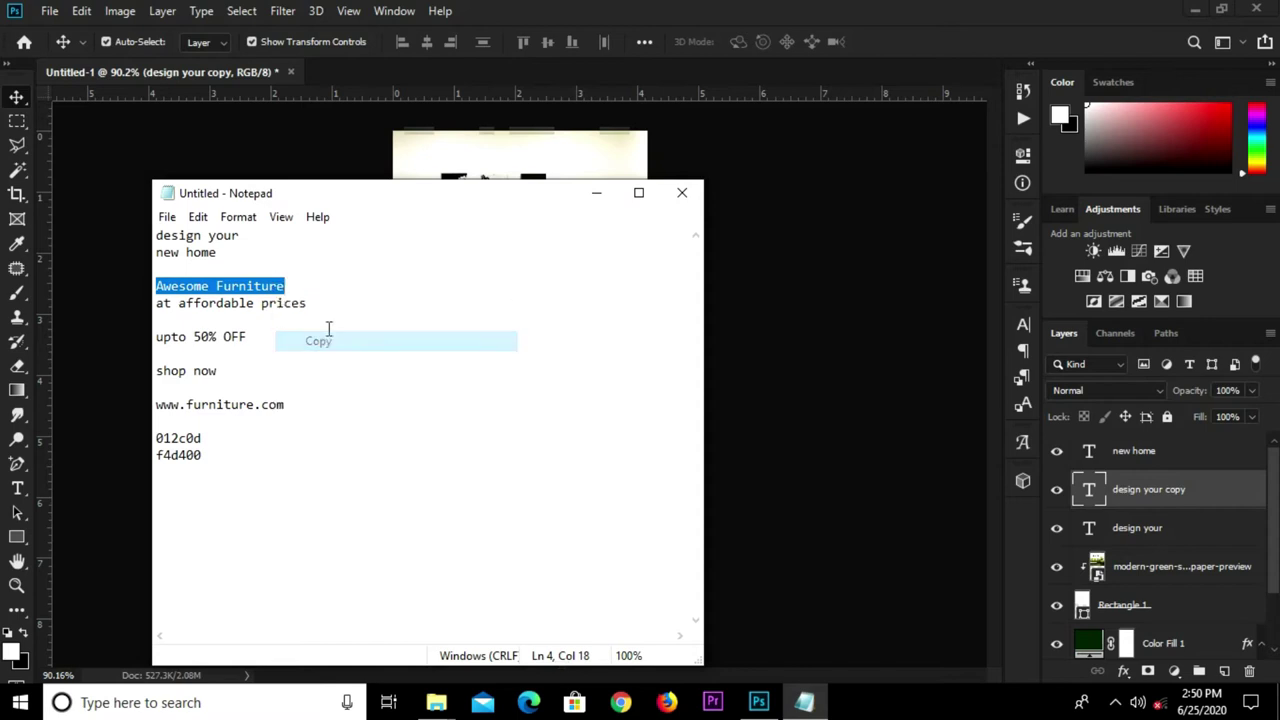
pyautogui.click(486, 86)
# - Replace the duplicated text with AWESOME FURNITURE, broken onto two lines
pyautogui.scroll(1, 517, 526)
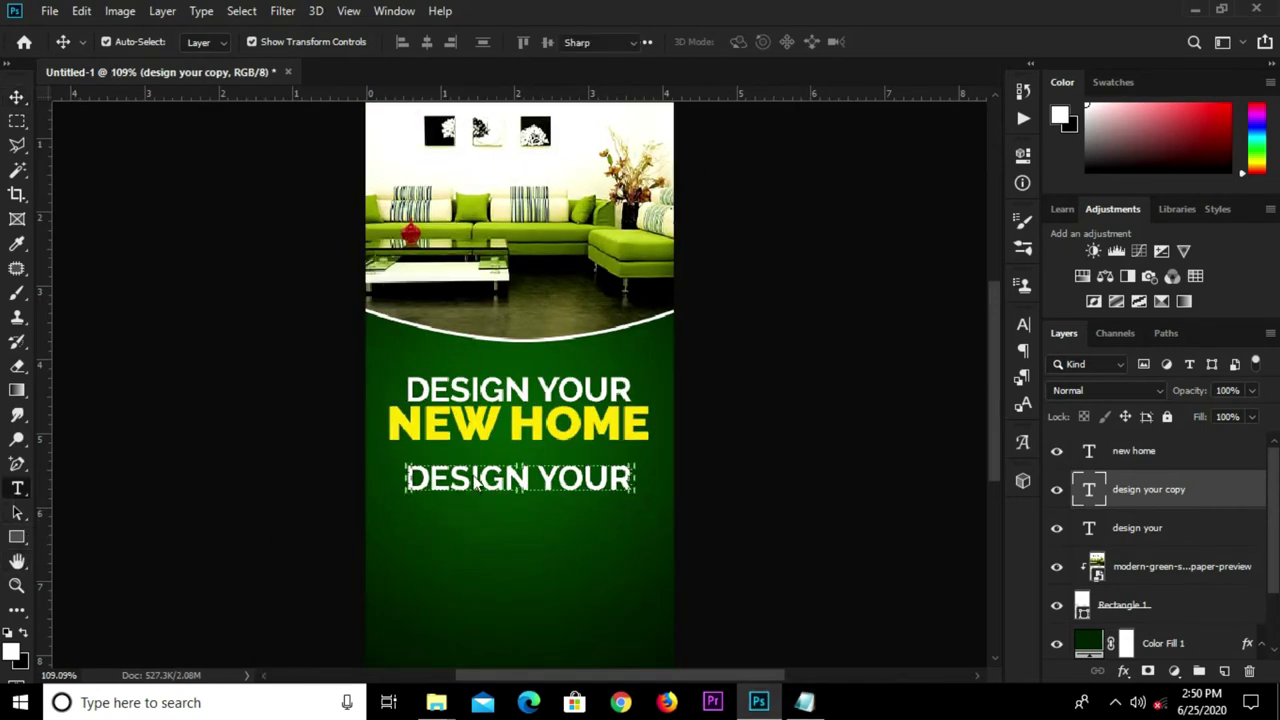
pyautogui.doubleClick(471, 478)
pyautogui.hotkey('ctrl', 'a')
pyautogui.hotkey('ctrl', 'v')
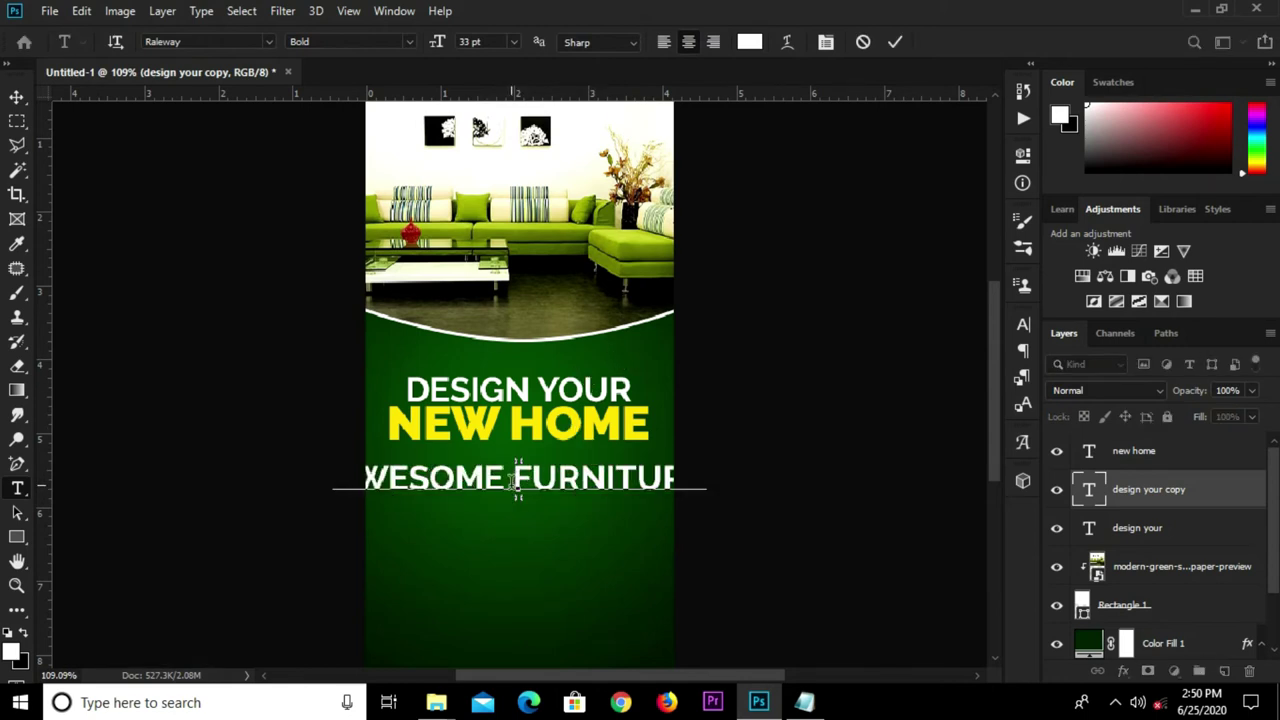
pyautogui.click(515, 478)
pyautogui.press('Return')
pyautogui.moveTo(434, 480); pyautogui.dragTo(614, 470)
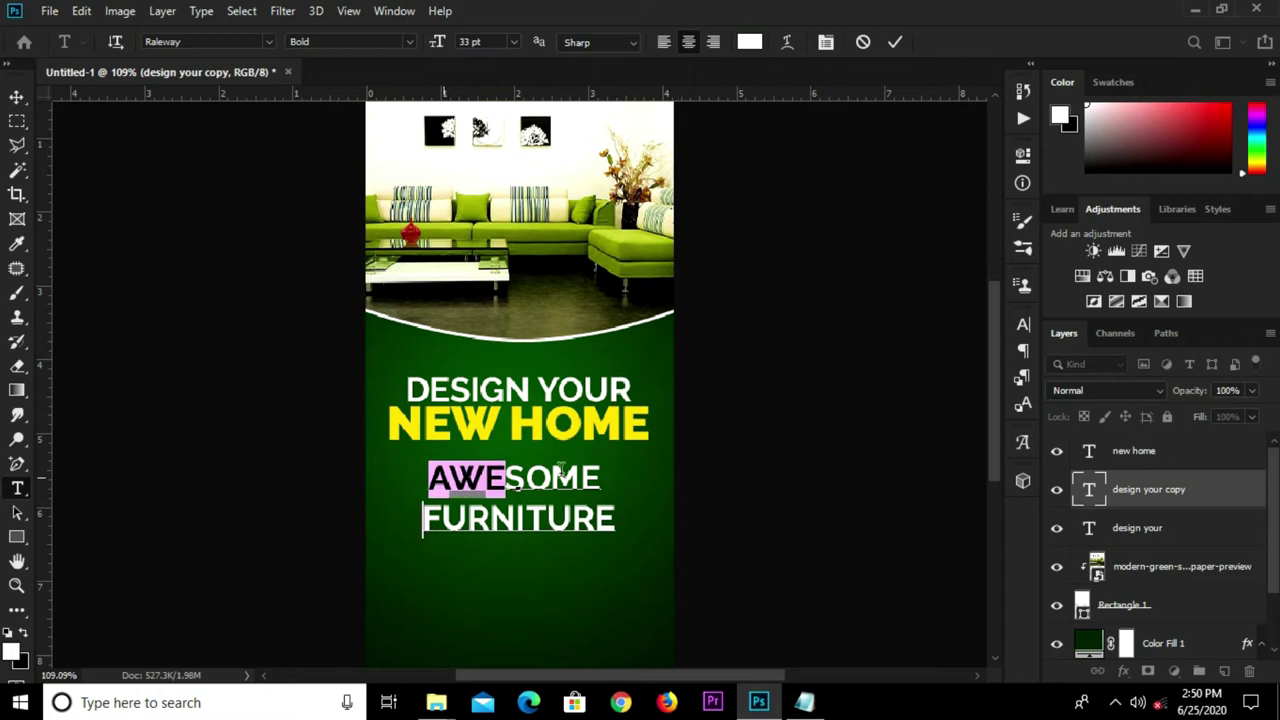
# - Turn off All Caps on AWESOME so it reads 'Awesome', and commit
pyautogui.click(1023, 325)
pyautogui.click(865, 456)
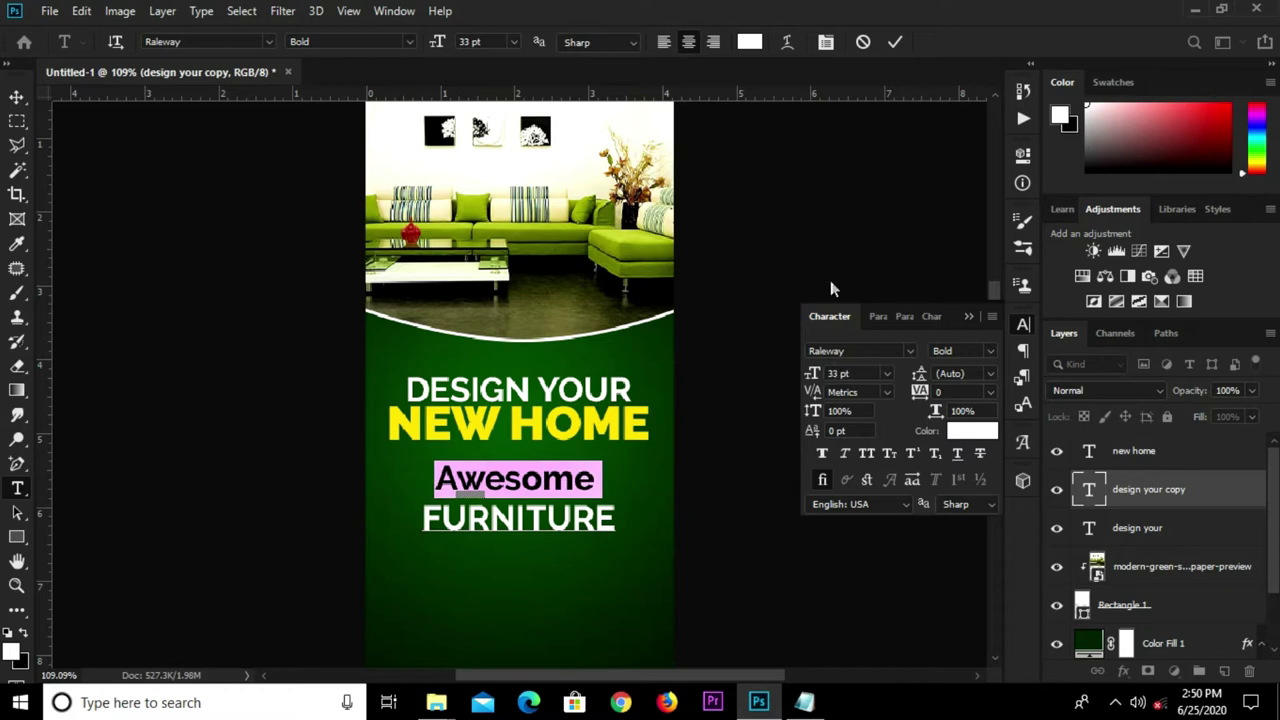
pyautogui.click(770, 224)
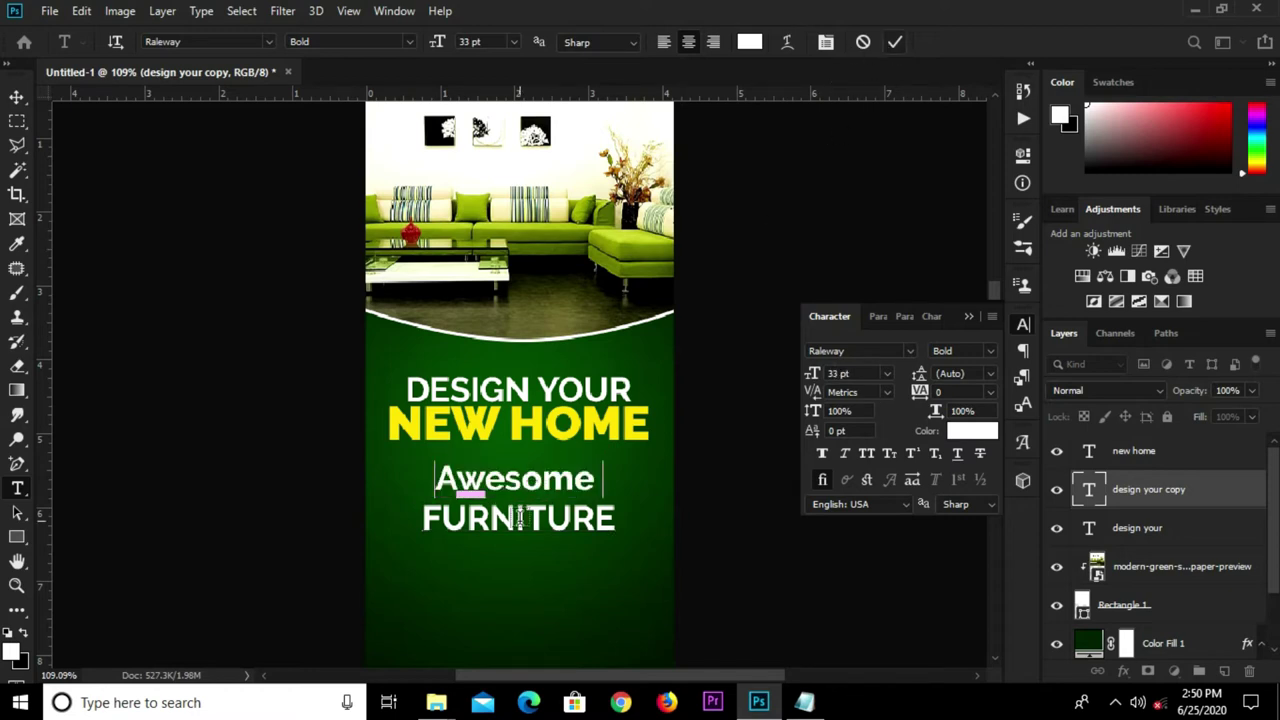
pyautogui.press('v')
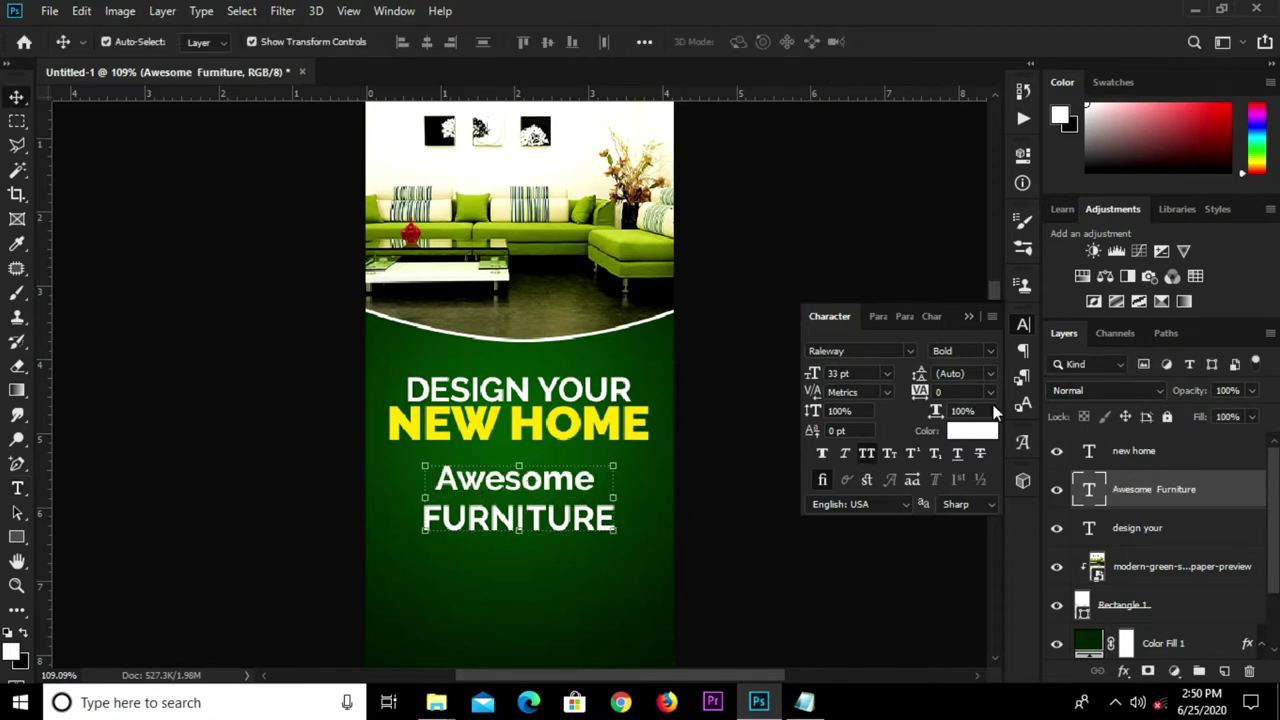
# - Set the Awesome Furniture leading to 30 pt
pyautogui.click(993, 396)
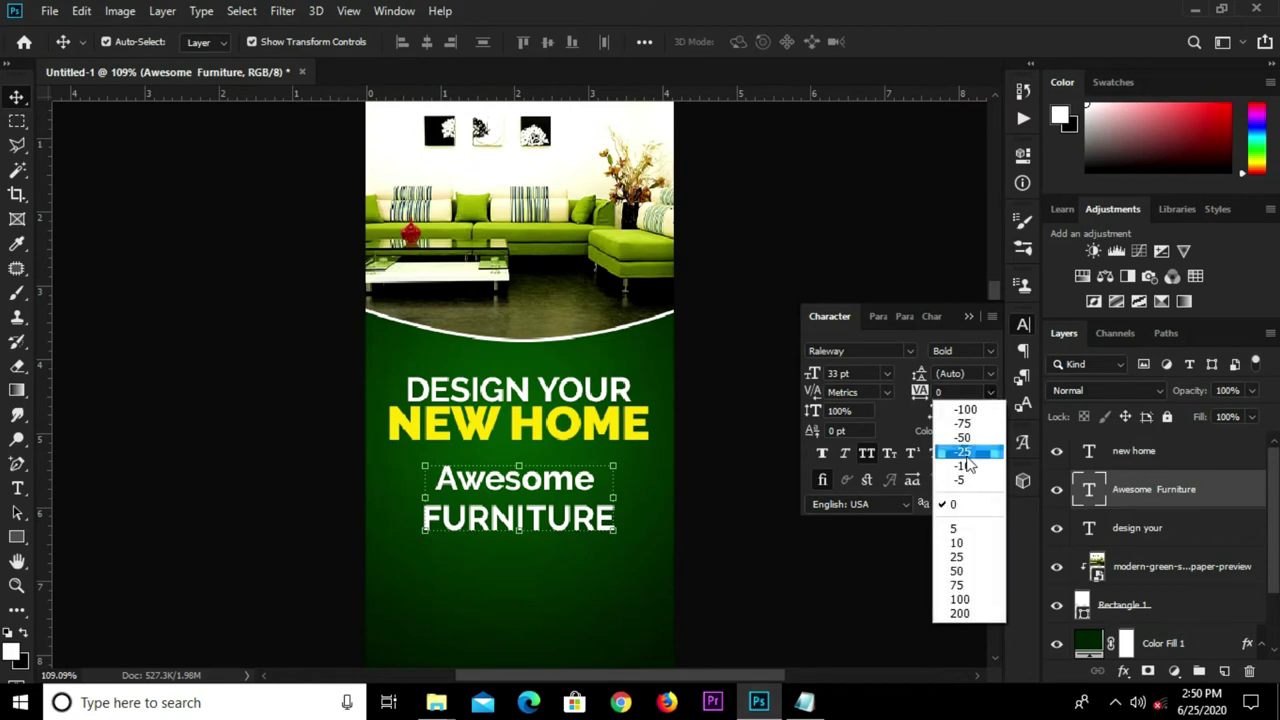
pyautogui.click(892, 397)
pyautogui.click(989, 374)
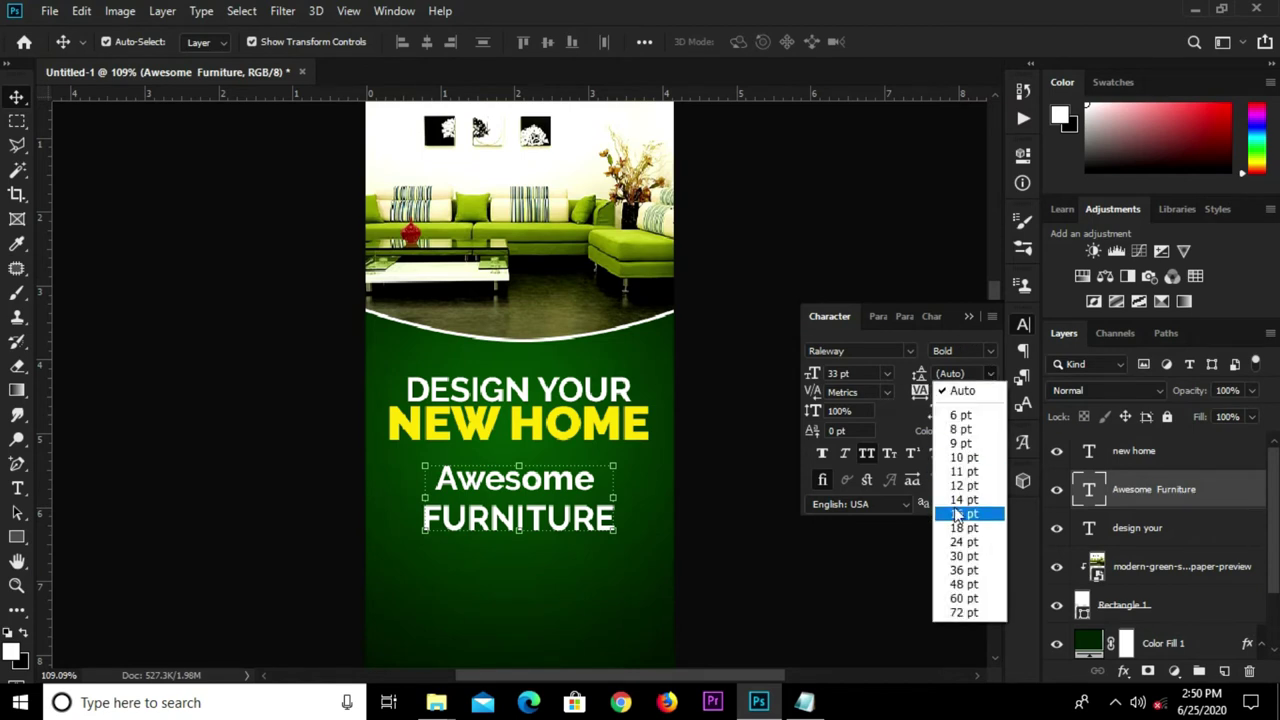
pyautogui.click(966, 556)
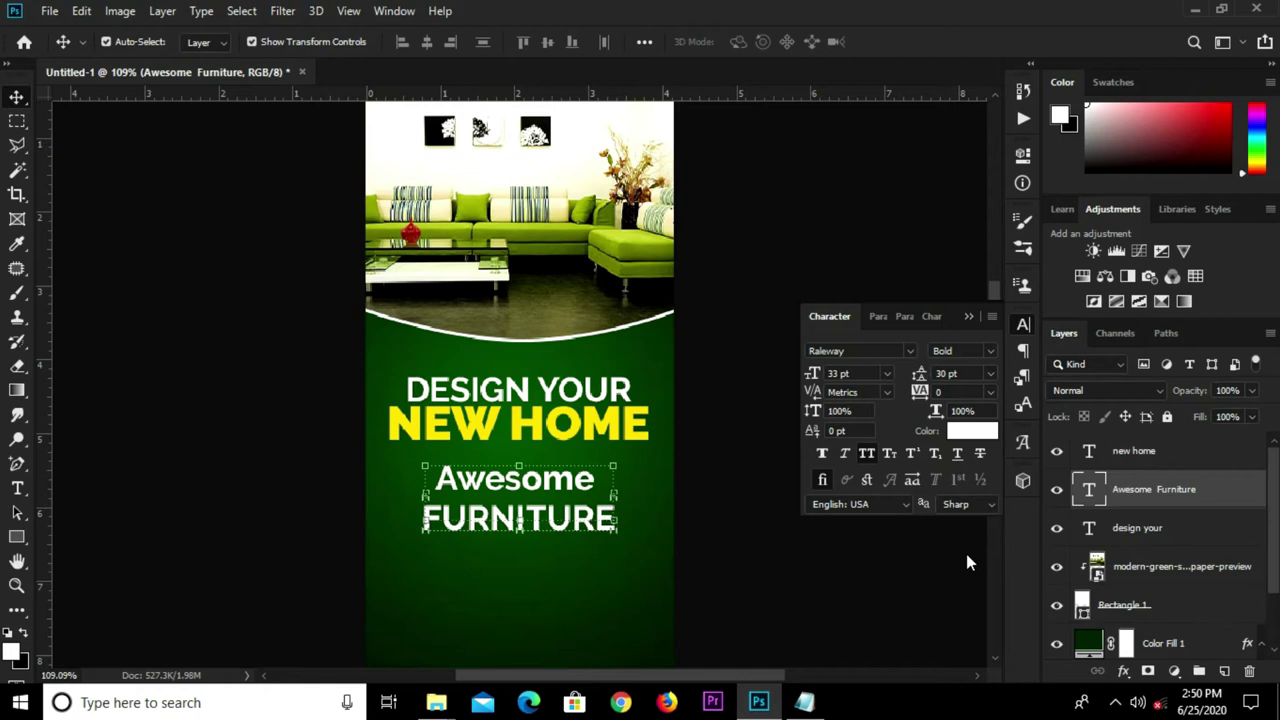
pyautogui.click(636, 555)
# - Centre Awesome Furniture horizontally on the canvas, then select 'at affordable prices' in the notes
pyautogui.click(512, 500)
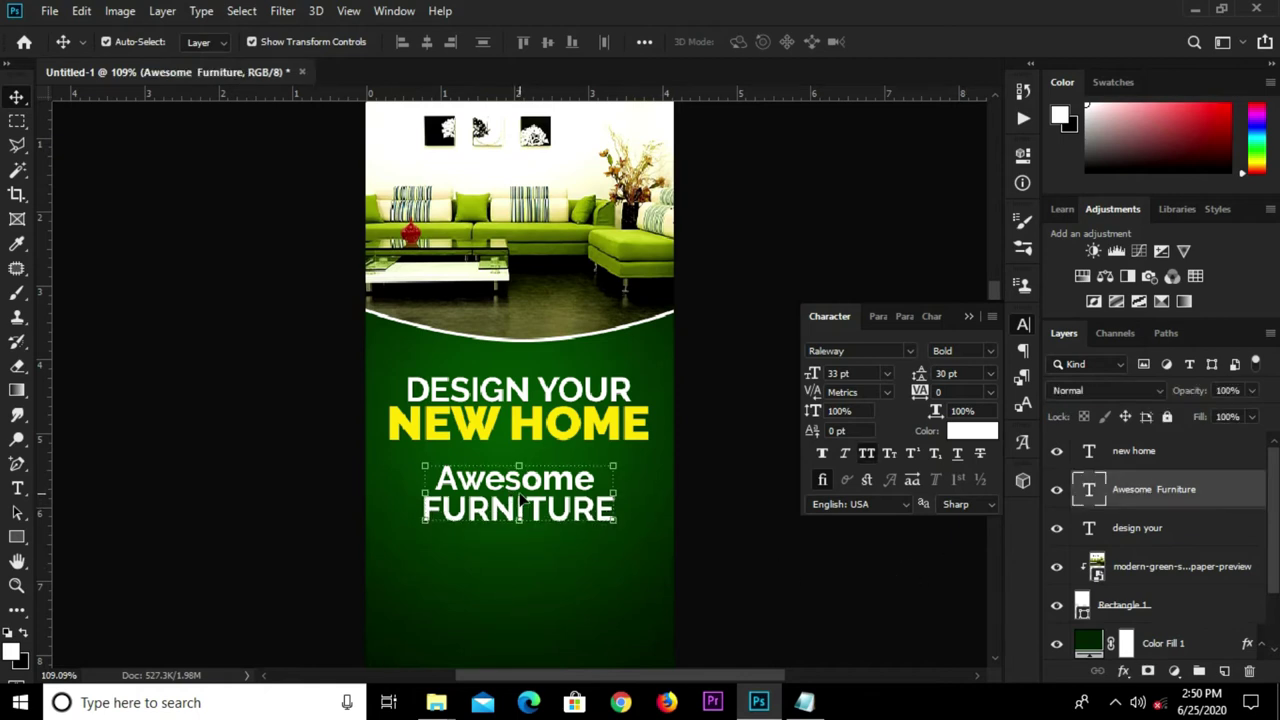
pyautogui.hotkey('ctrl', 'a')
pyautogui.click(427, 43)
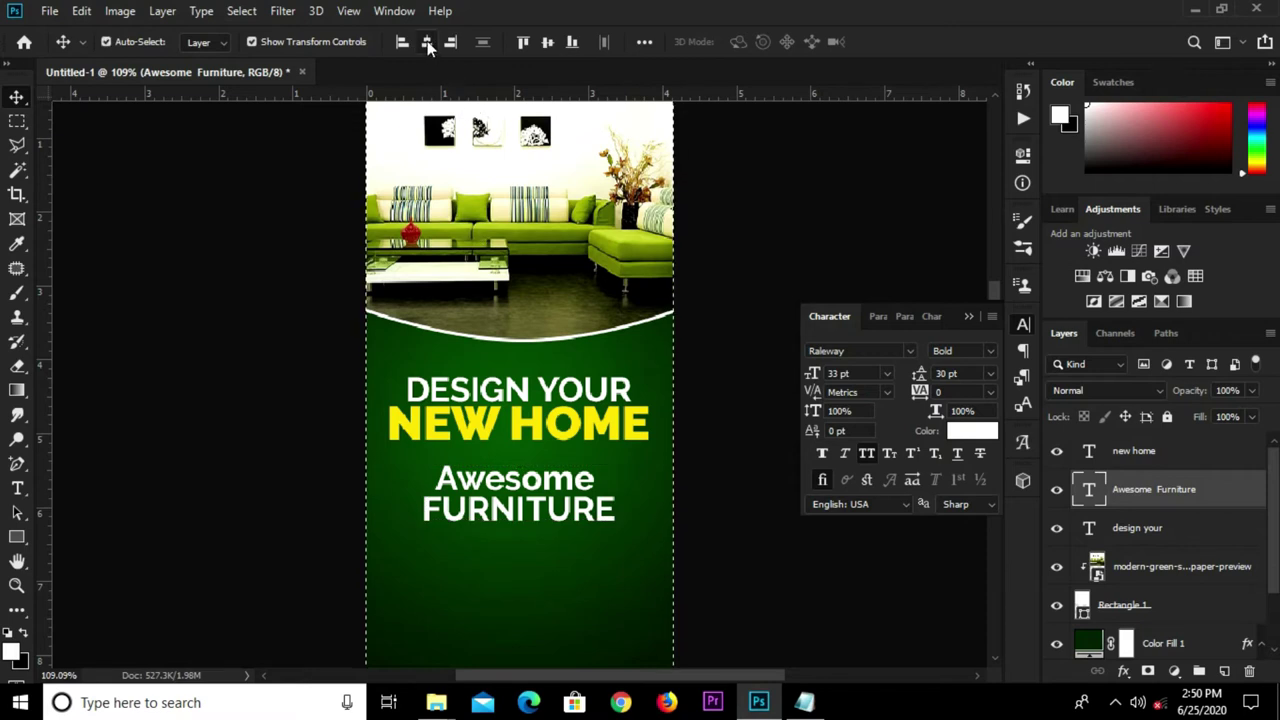
pyautogui.click(722, 512)
pyautogui.click(548, 505)
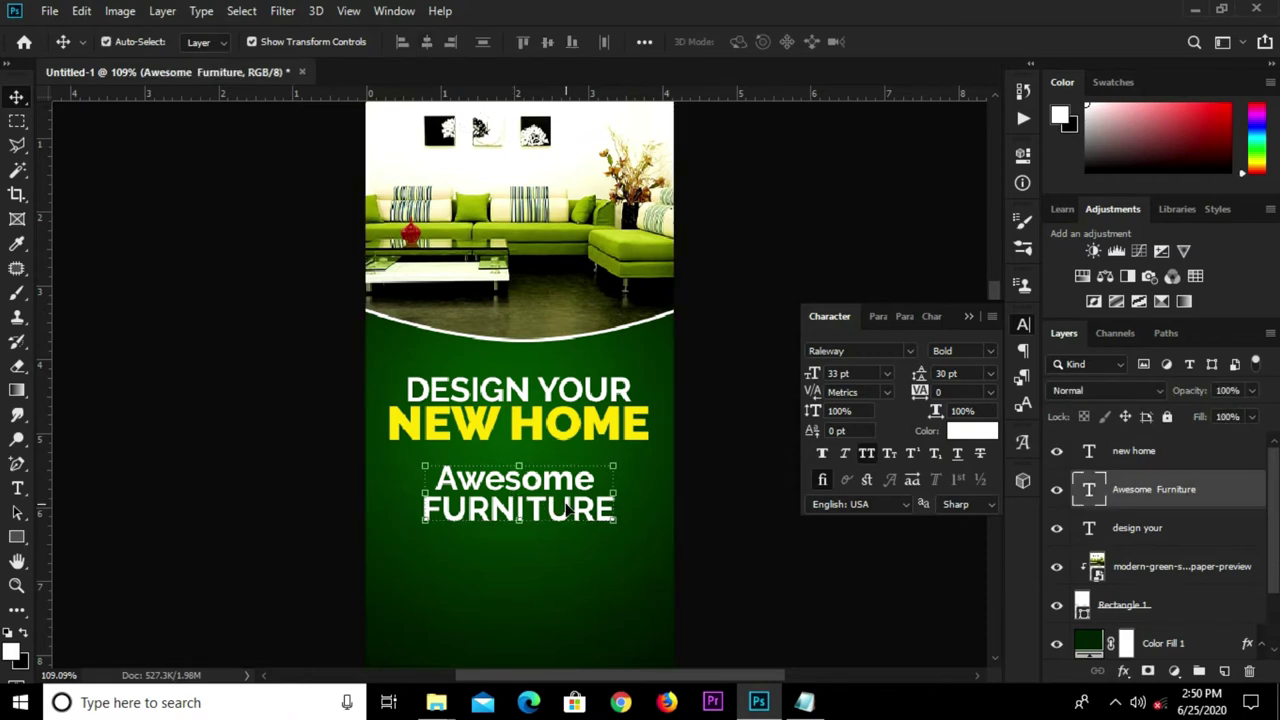
pyautogui.click(826, 645)
pyautogui.click(810, 704)
pyautogui.moveTo(314, 303); pyautogui.dragTo(143, 303)
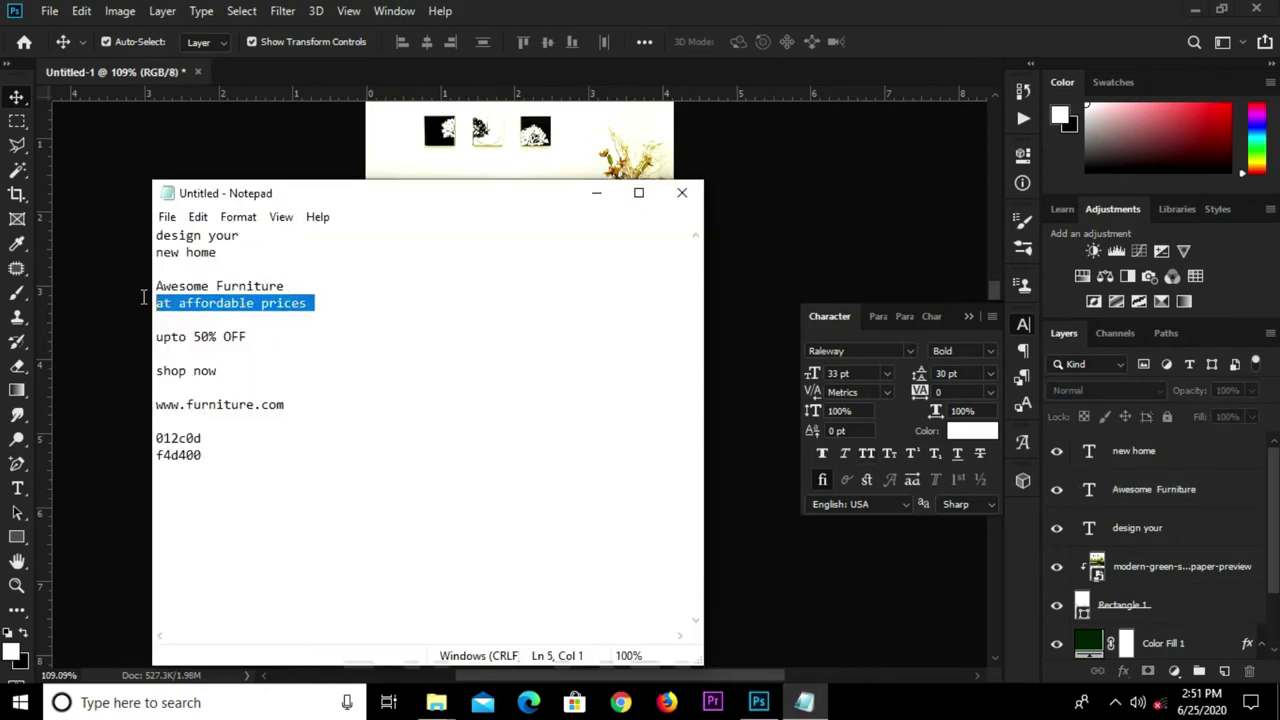
# - Copy the affordable prices wording and add it as a text line below FURNITURE
pyautogui.rightClick(185, 298)
pyautogui.click(268, 360)
pyautogui.click(761, 288)
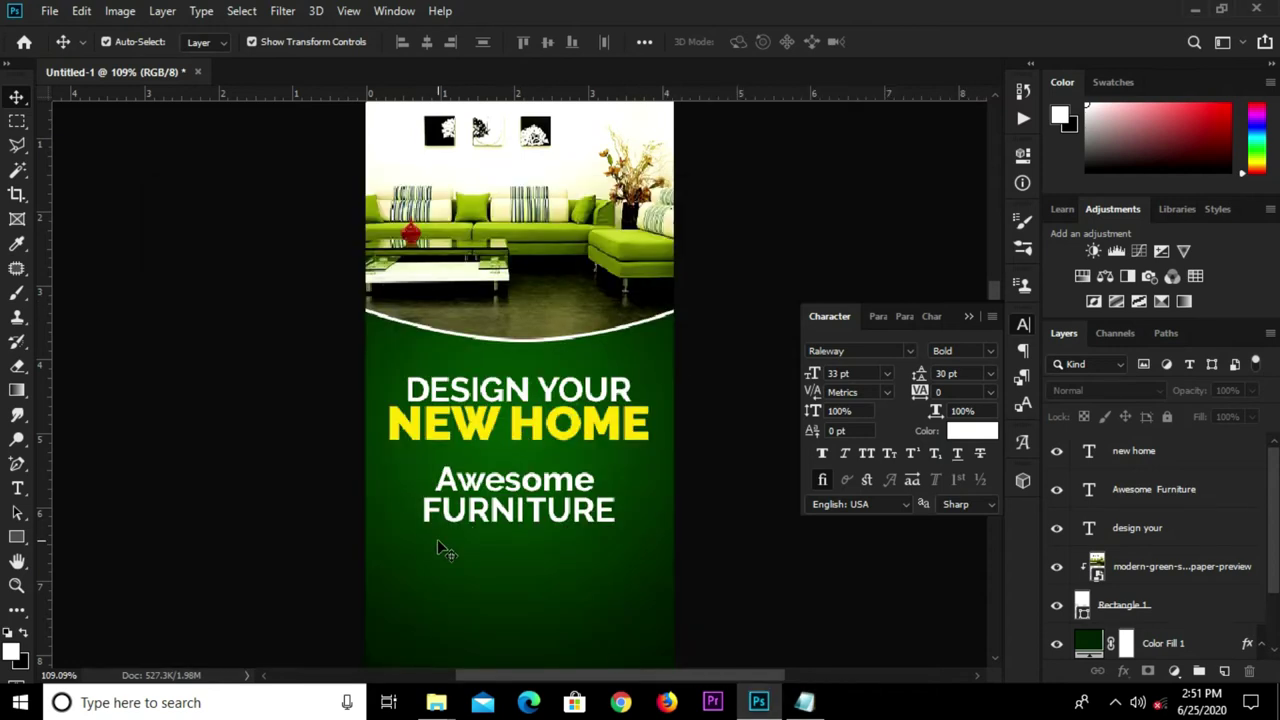
pyautogui.click(17, 488)
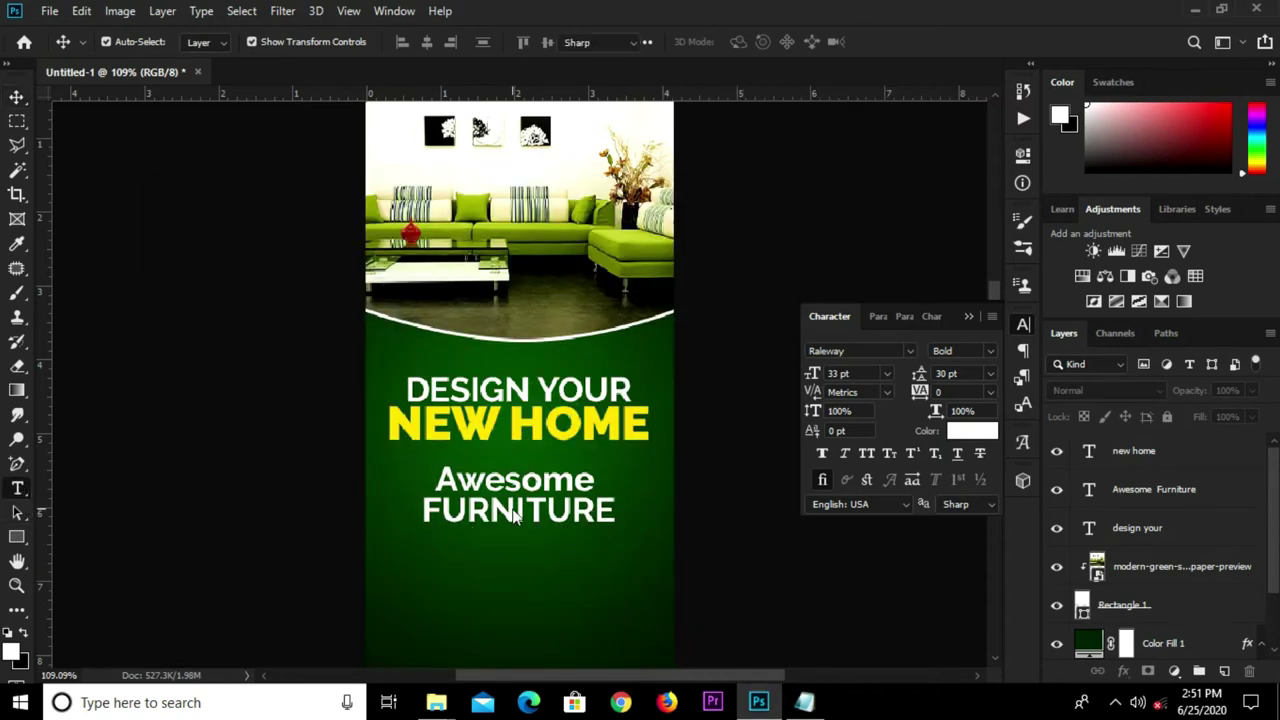
pyautogui.click(453, 540)
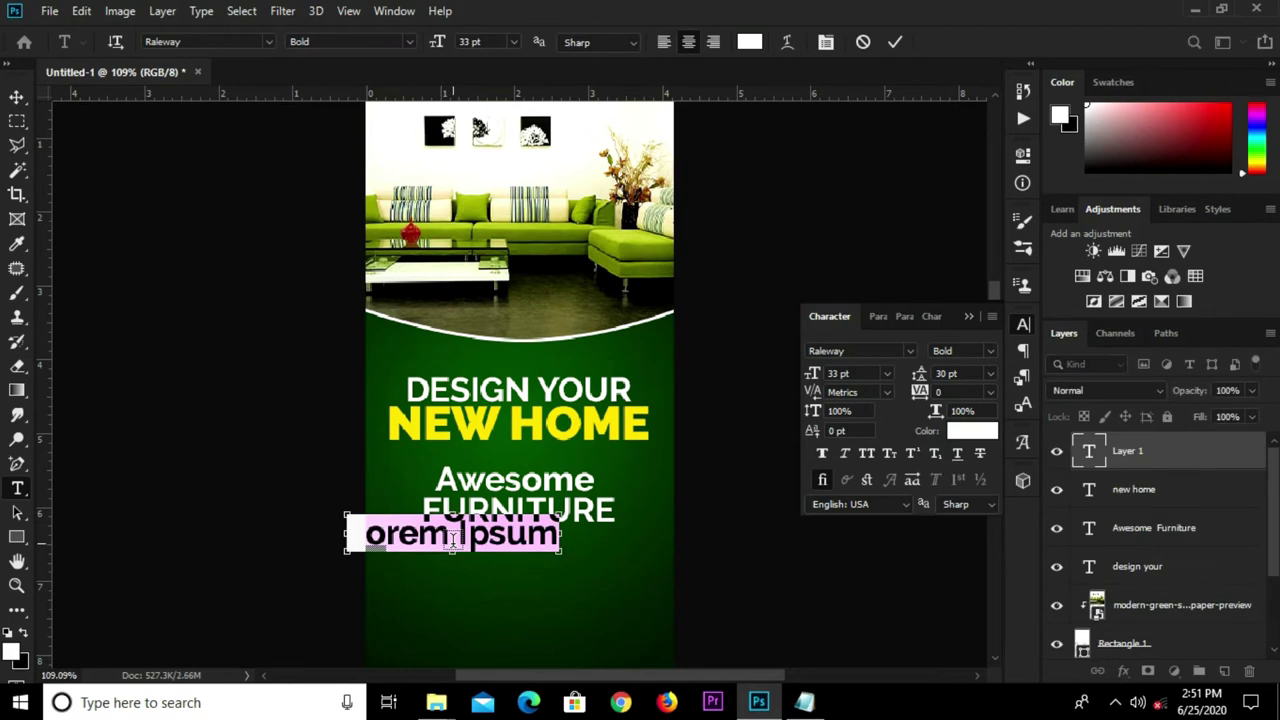
pyautogui.write('Affordable prices')
pyautogui.click(895, 44)
# - Colour the line NEW HOME's yellow, set it to 15 pt, and place it beneath FURNITURE
pyautogui.click(960, 431)
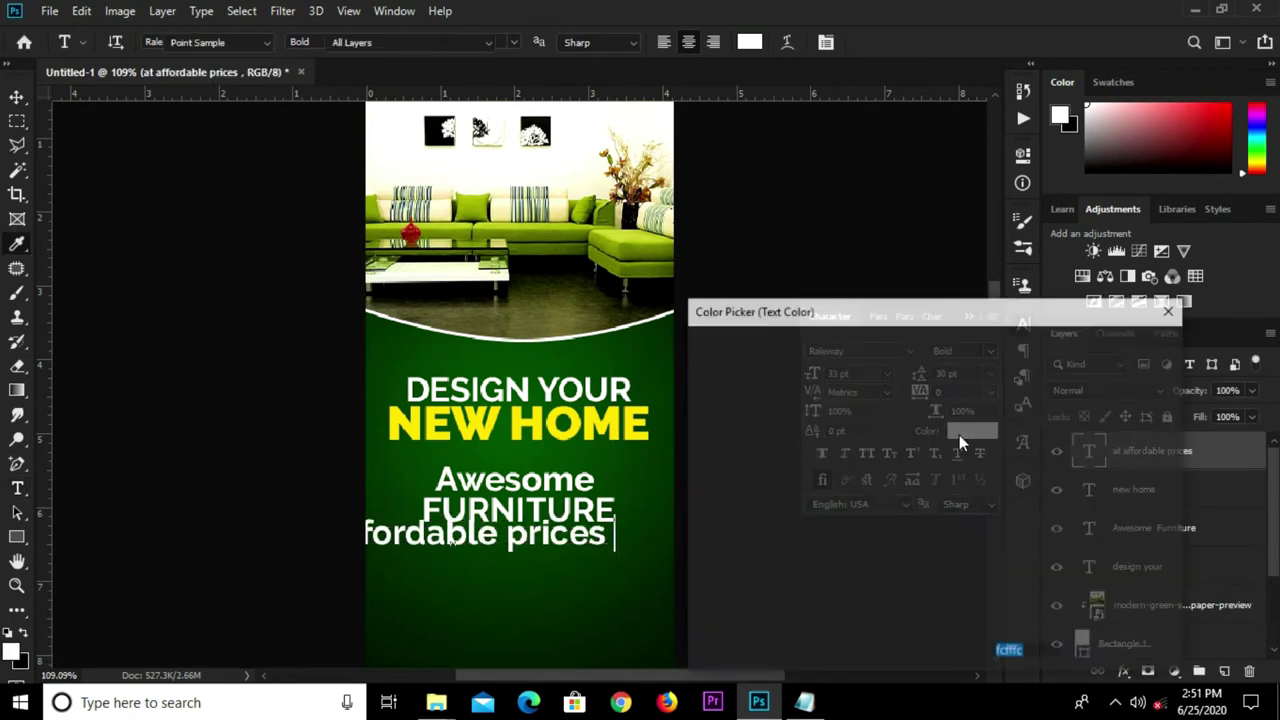
pyautogui.click(524, 418)
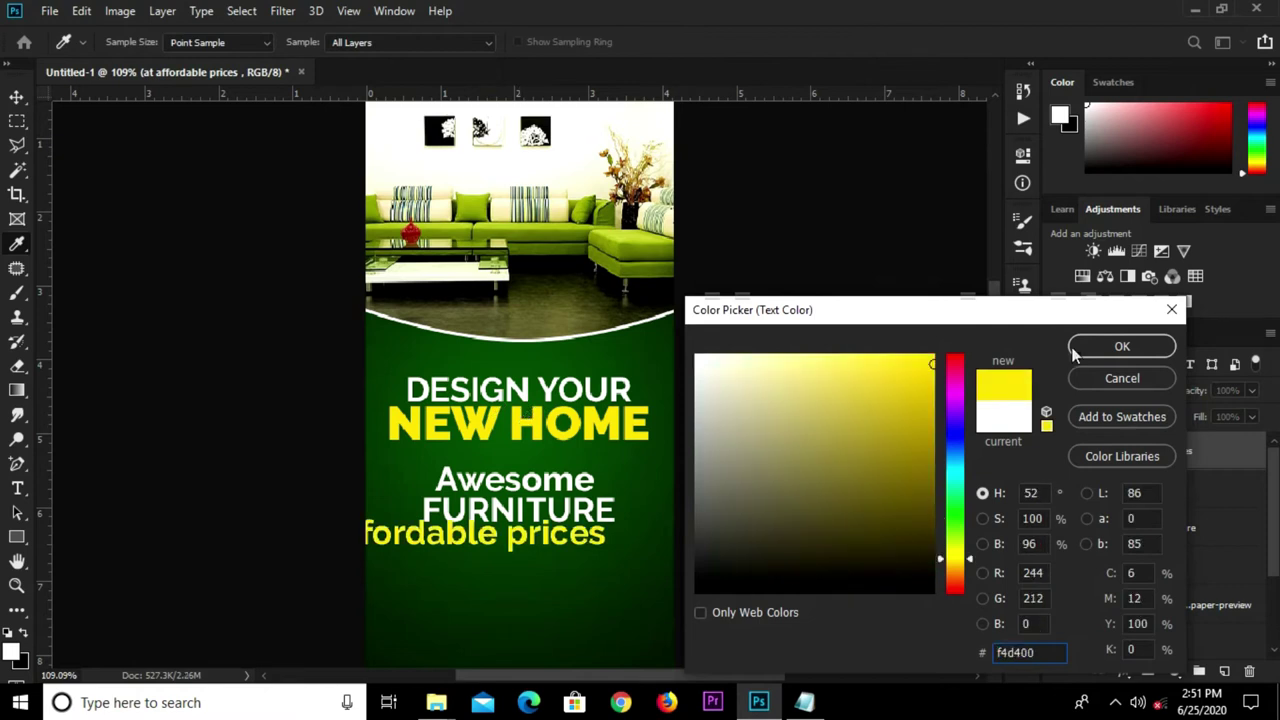
pyautogui.click(1122, 346)
pyautogui.press('v')
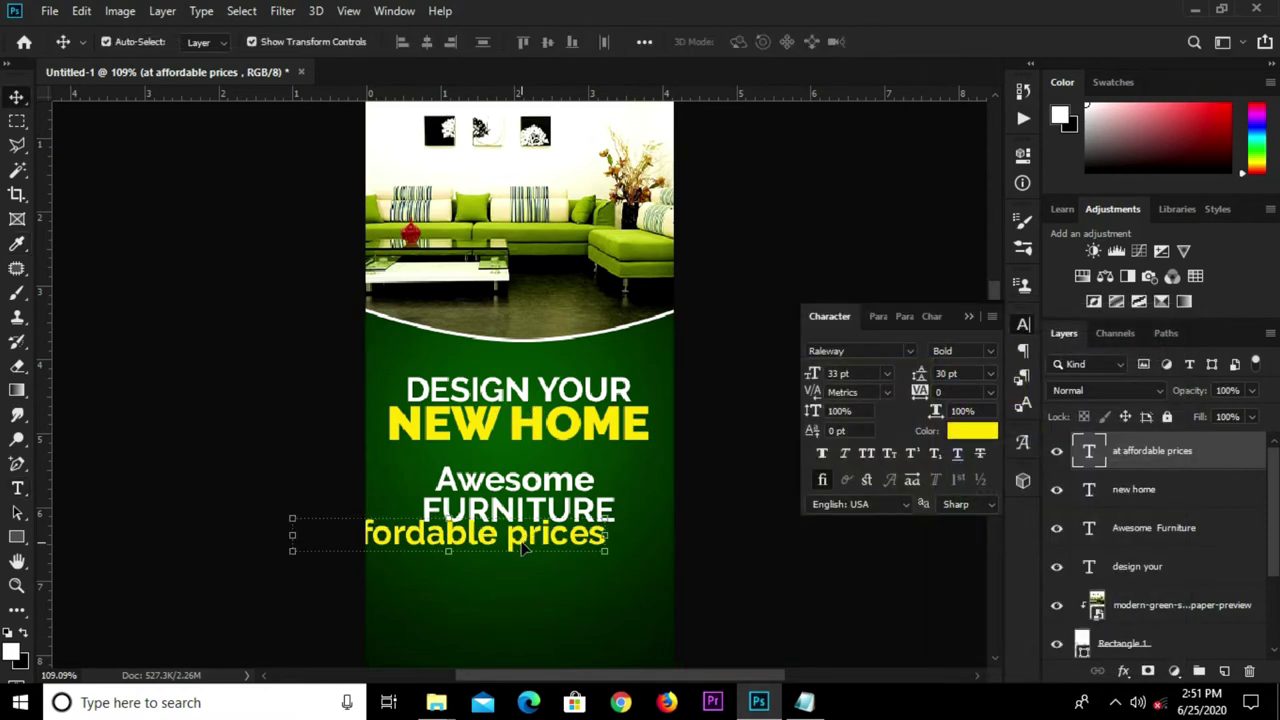
pyautogui.scroll(-1, 535, 545)
pyautogui.click(831, 373)
pyautogui.write('15')
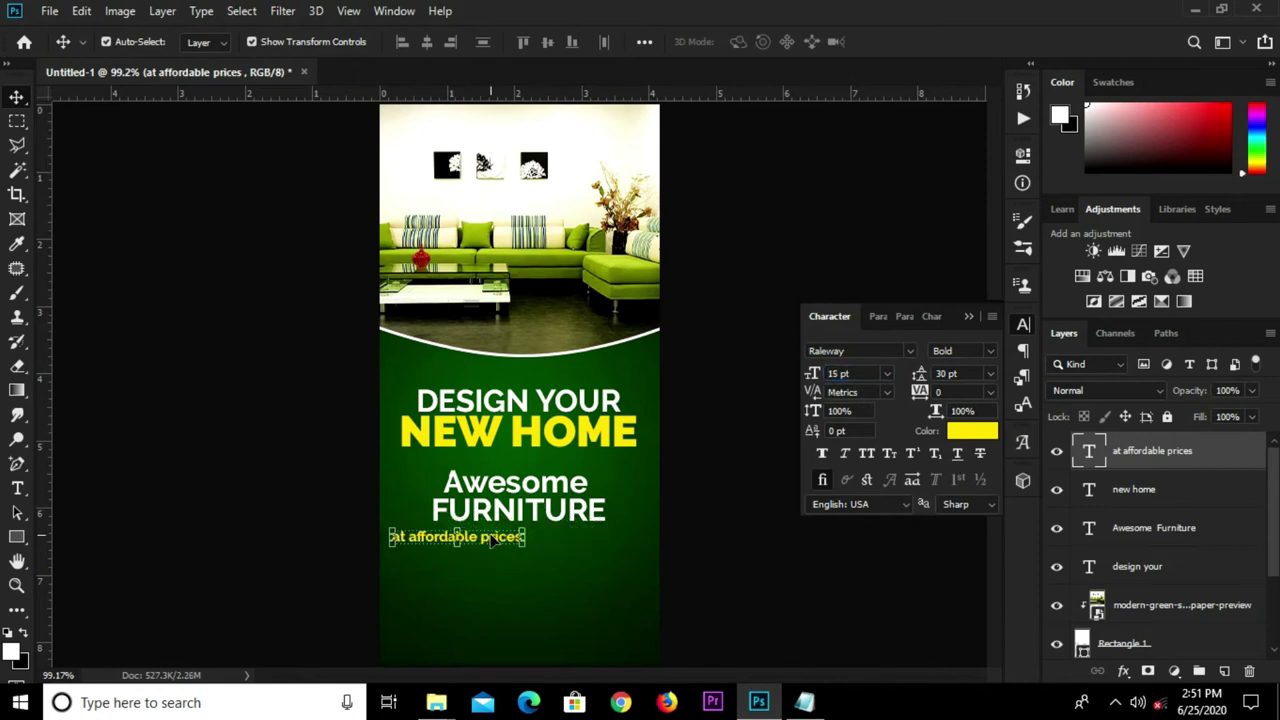
pyautogui.moveTo(487, 545); pyautogui.dragTo(530, 542)
pyautogui.click(740, 523)
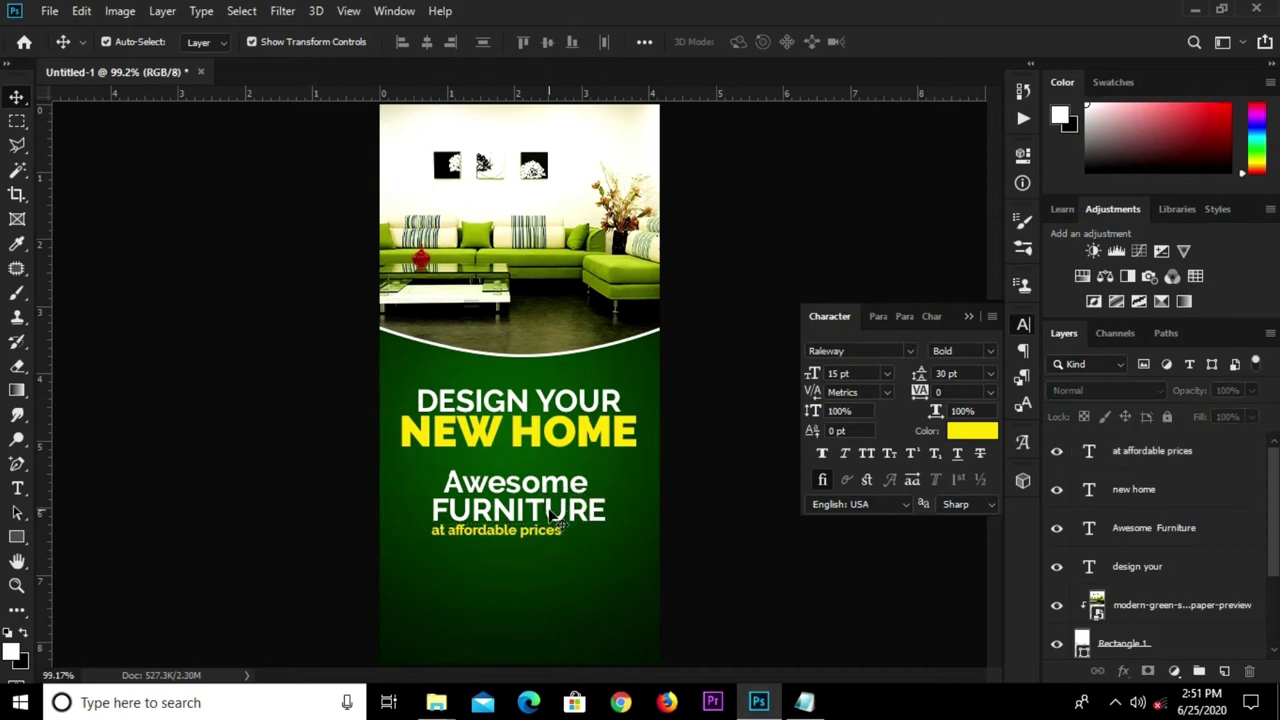
pyautogui.click(16, 537)
pyautogui.click(73, 540)
# - Draw a thin white underline beneath 'at affordable prices'
pyautogui.moveTo(431, 540); pyautogui.dragTo(538, 540)
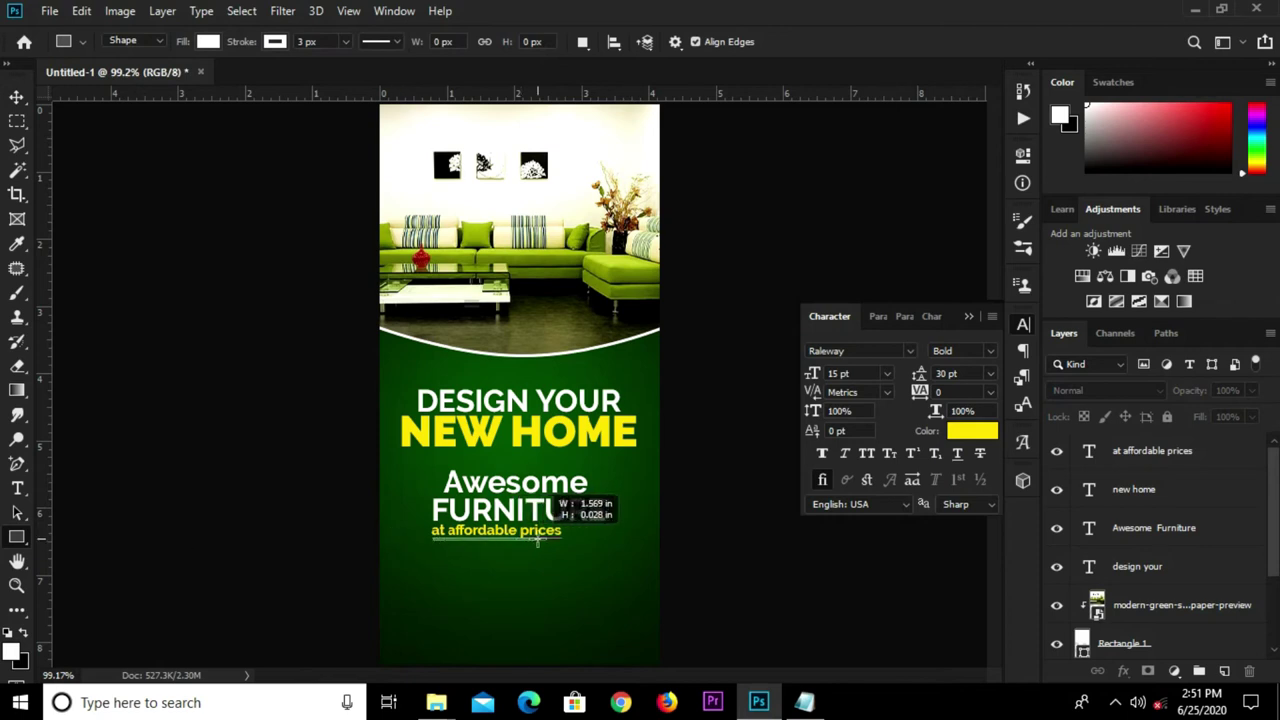
pyautogui.moveTo(538, 540); pyautogui.dragTo(541, 540)
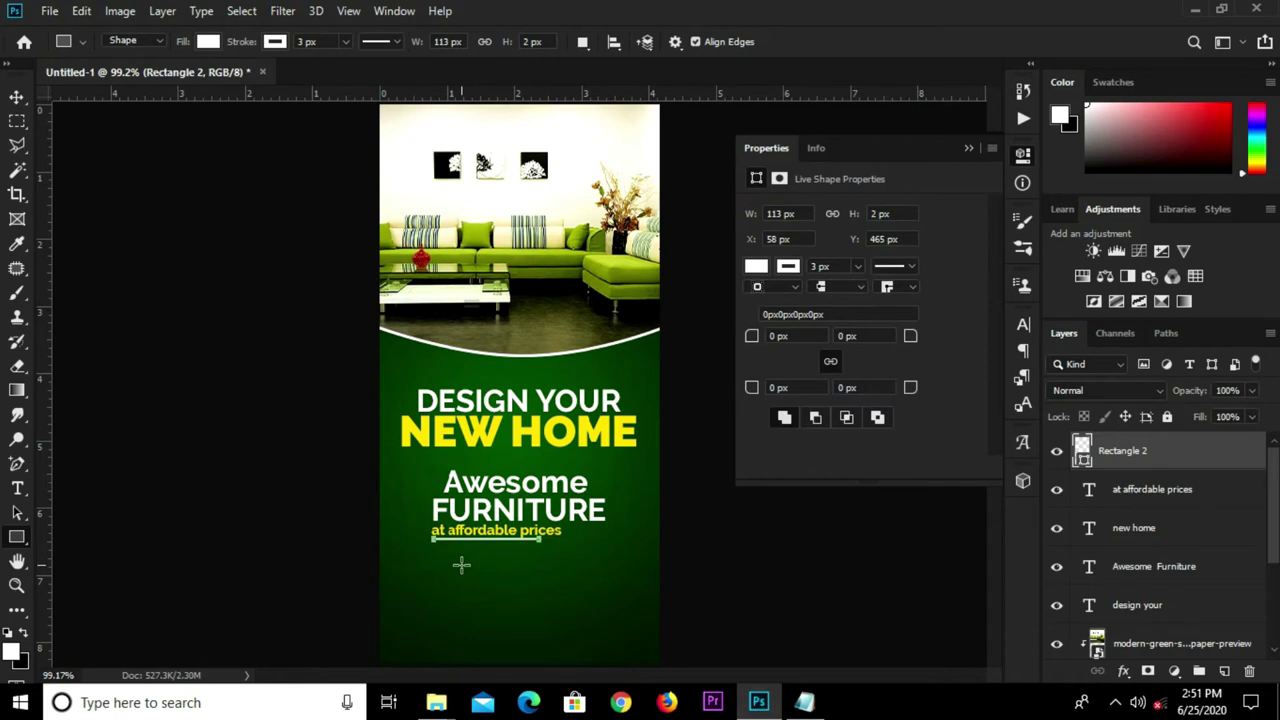
pyautogui.press('v')
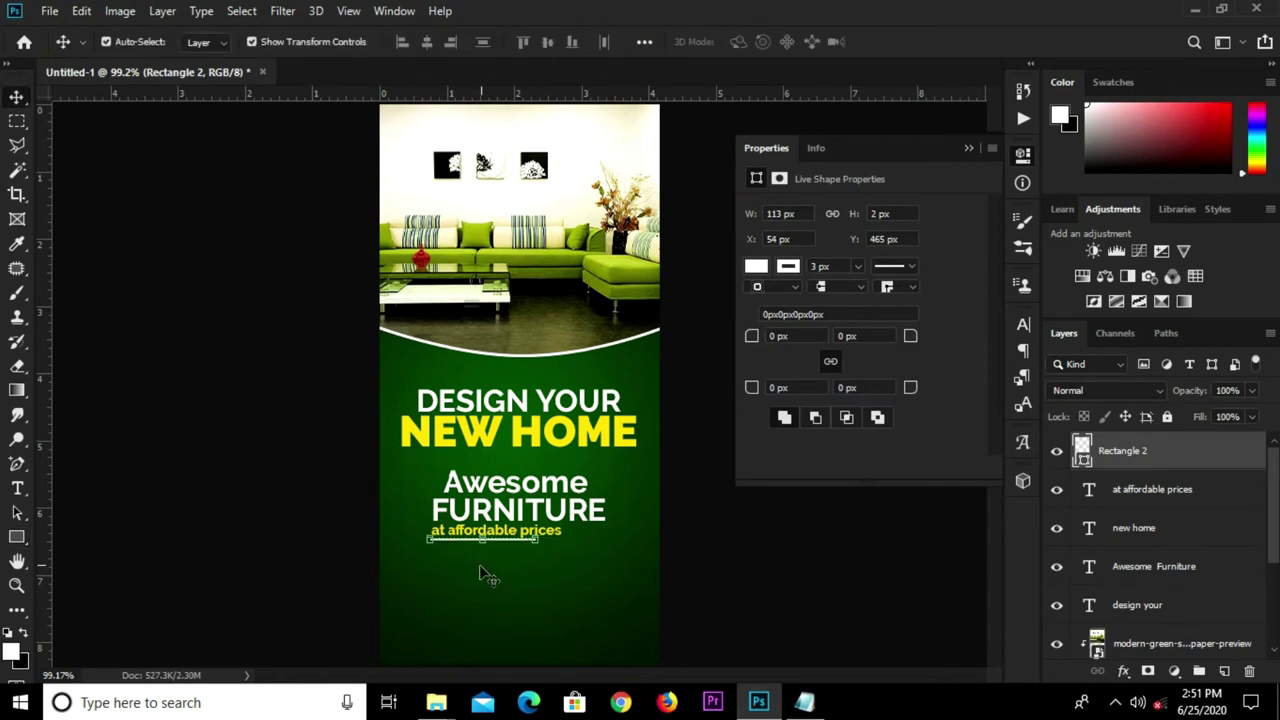
pyautogui.click(683, 563)
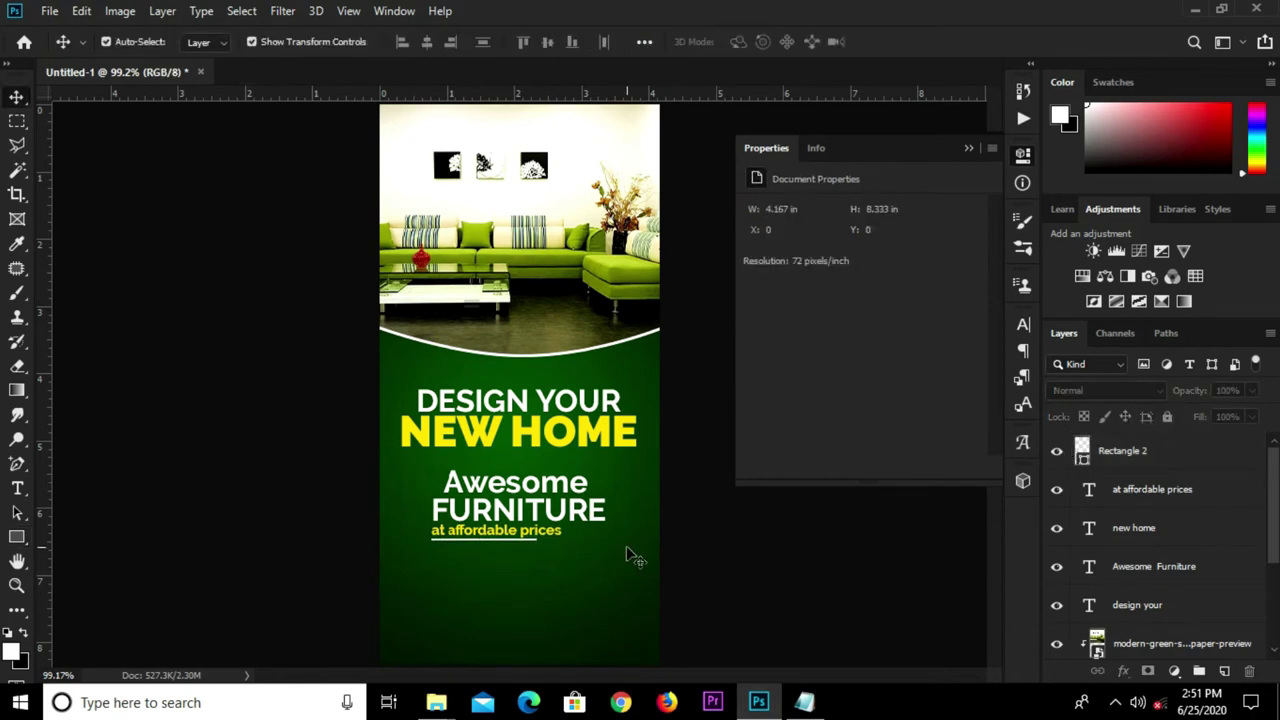
# - Group the underline, Awesome Furniture and 'at affordable prices' into Group 1
pyautogui.scroll(-1, 675, 553)
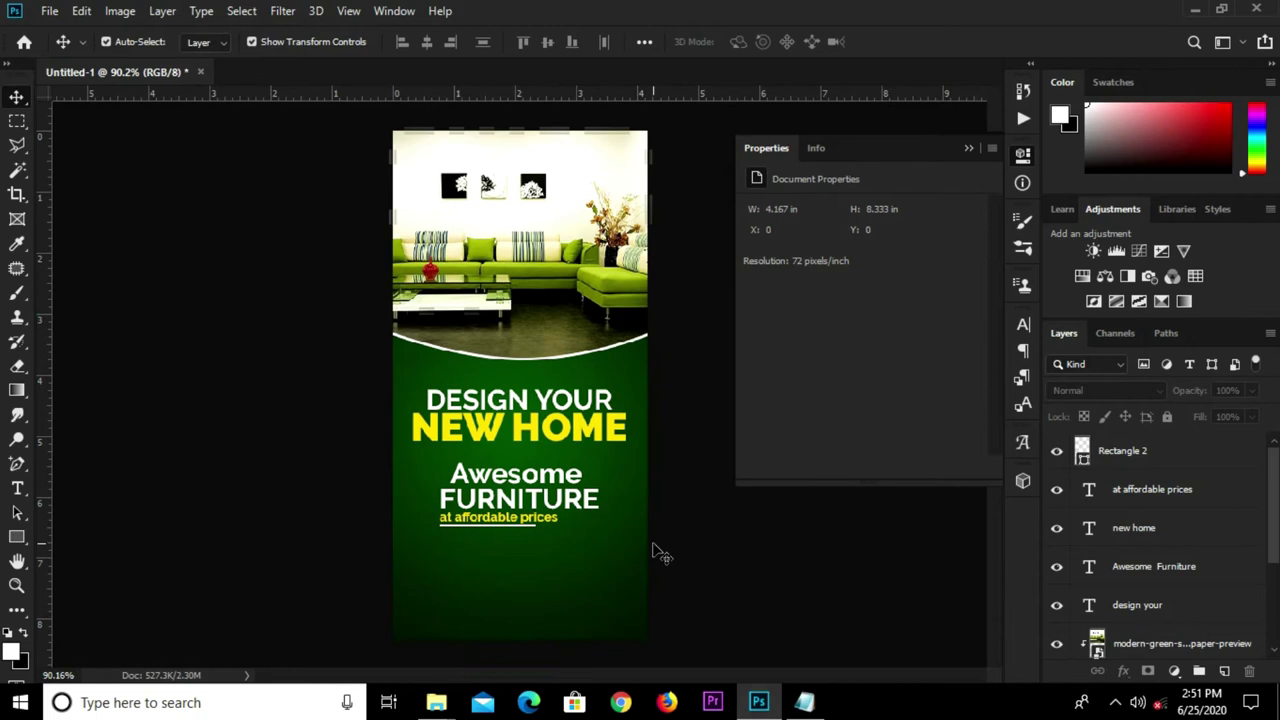
pyautogui.click(1155, 455)
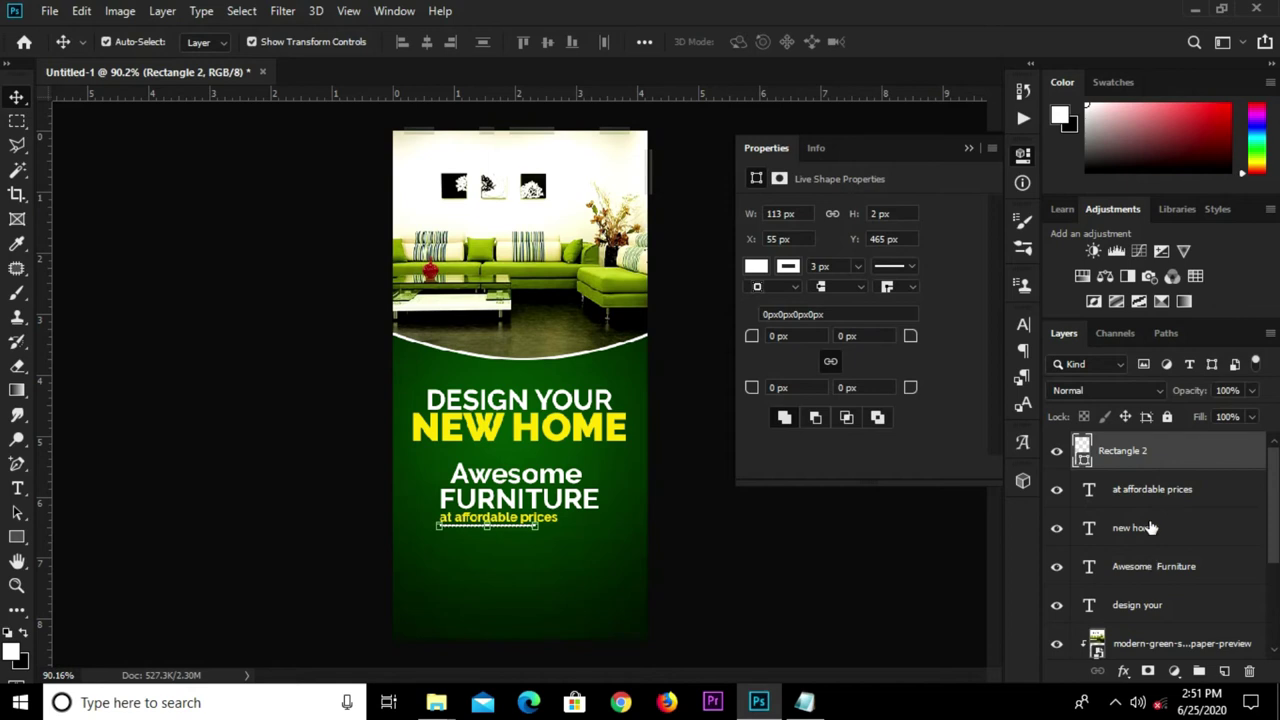
pyautogui.keyDown('ctrl'); pyautogui.click(1152, 566); pyautogui.keyUp('ctrl')
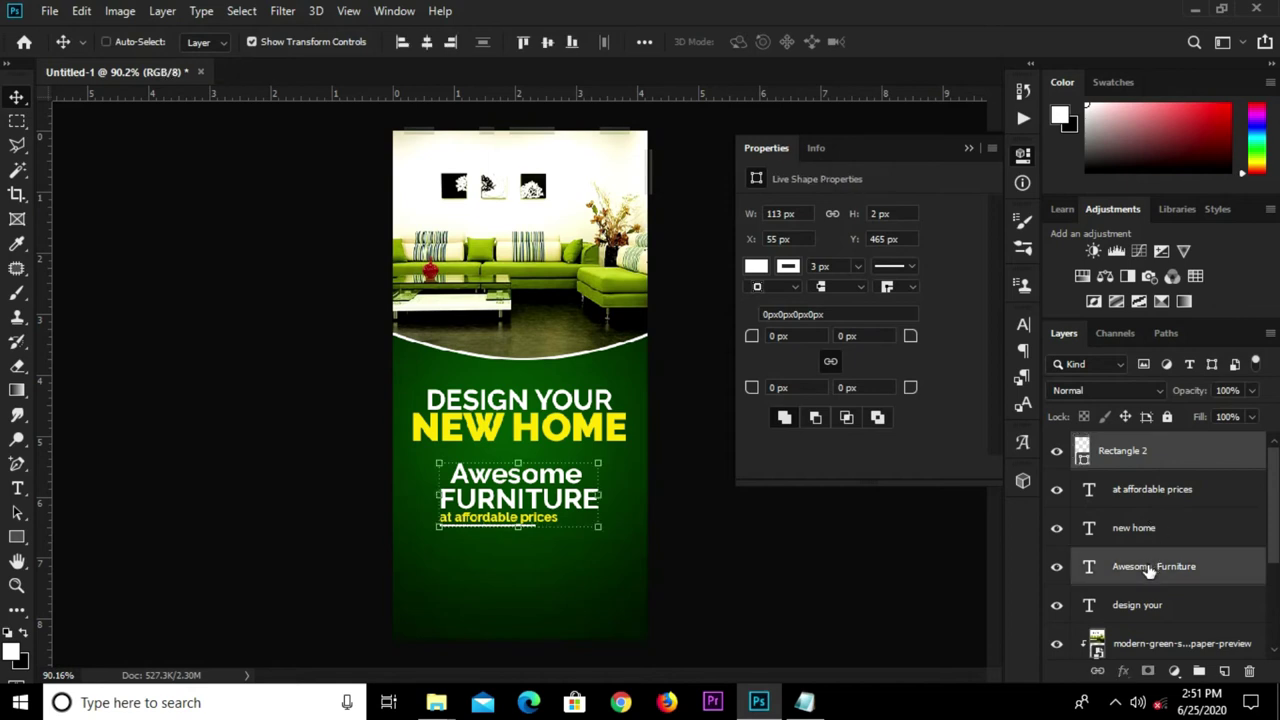
pyautogui.keyDown('ctrl'); pyautogui.click(1168, 497); pyautogui.keyUp('ctrl')
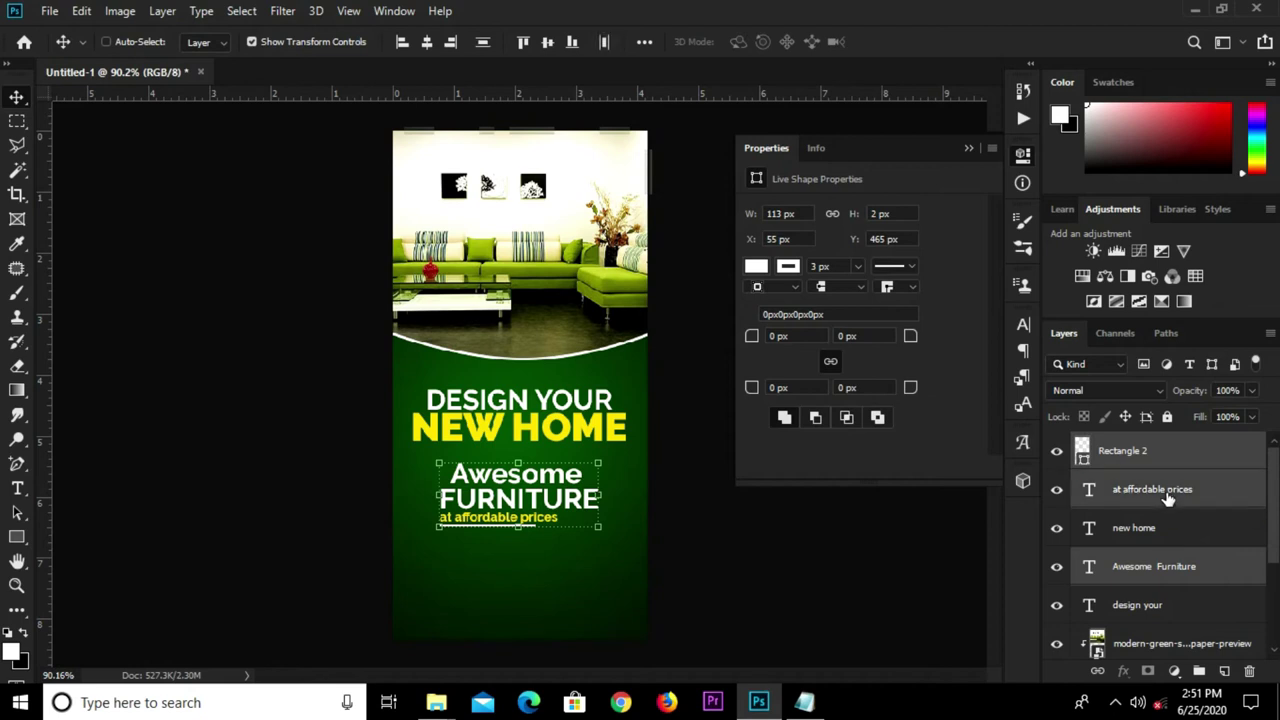
pyautogui.hotkey('ctrl', 'g')
pyautogui.click(1057, 446)
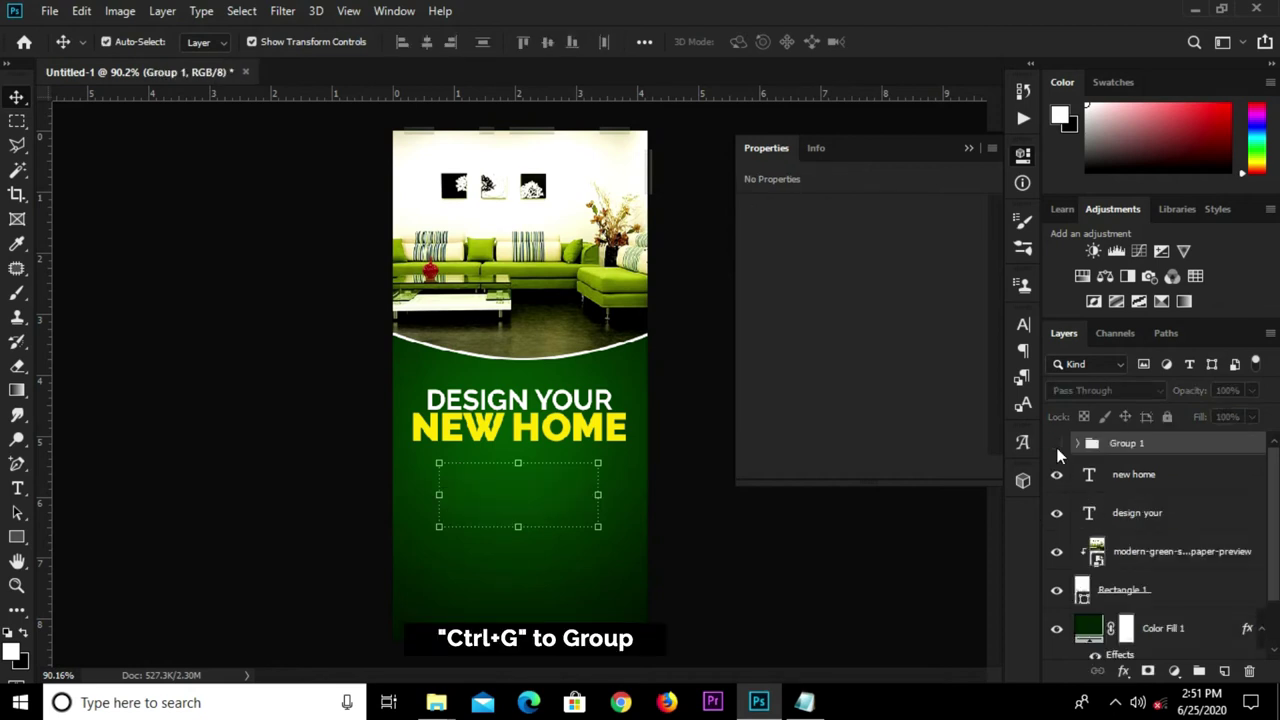
pyautogui.click(1057, 446)
pyautogui.press('Up')
pyautogui.press('Up')
pyautogui.press('Up')
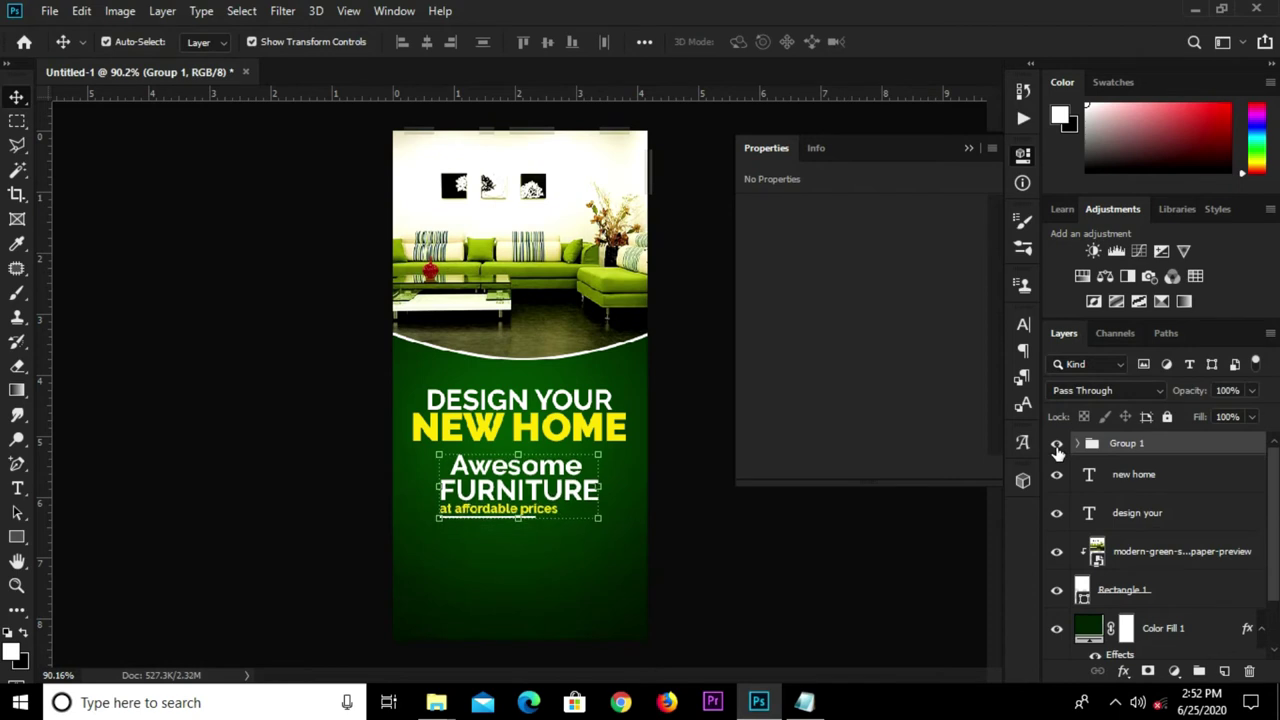
# - Centre Group 1 and the DESIGN YOUR layer horizontally on the canvas
pyautogui.hotkey('ctrl', 'a')
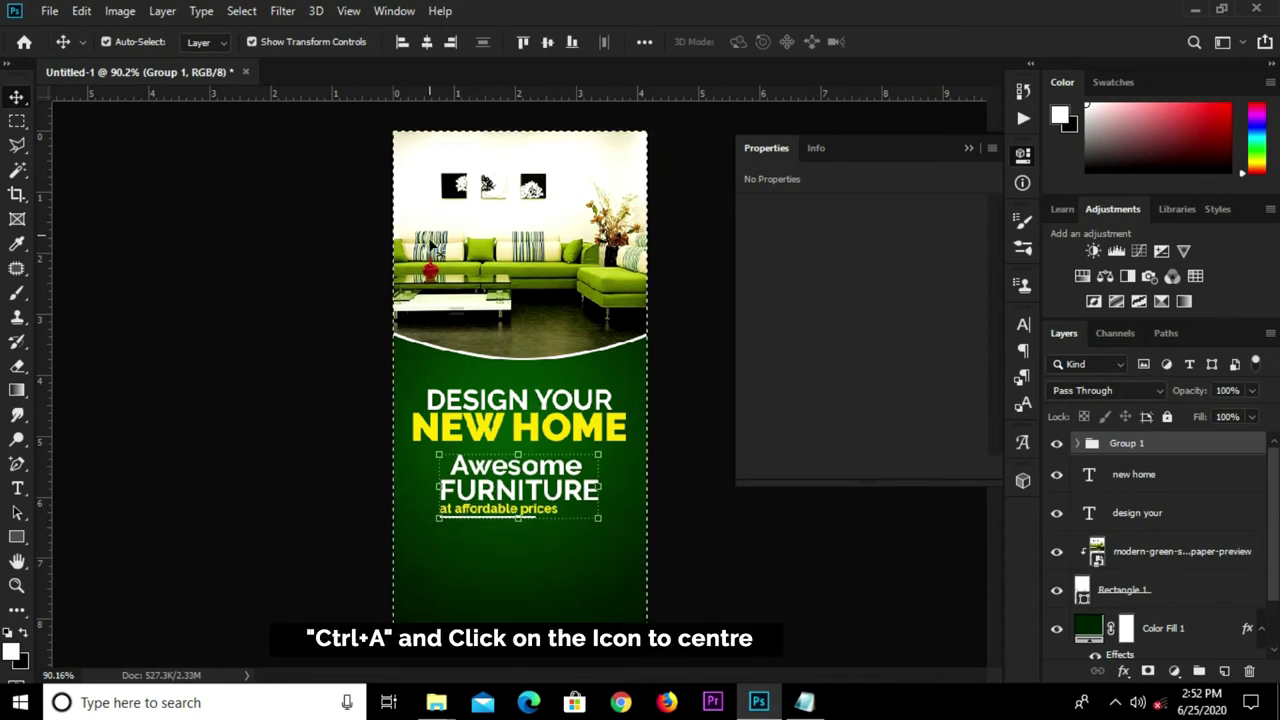
pyautogui.click(426, 43)
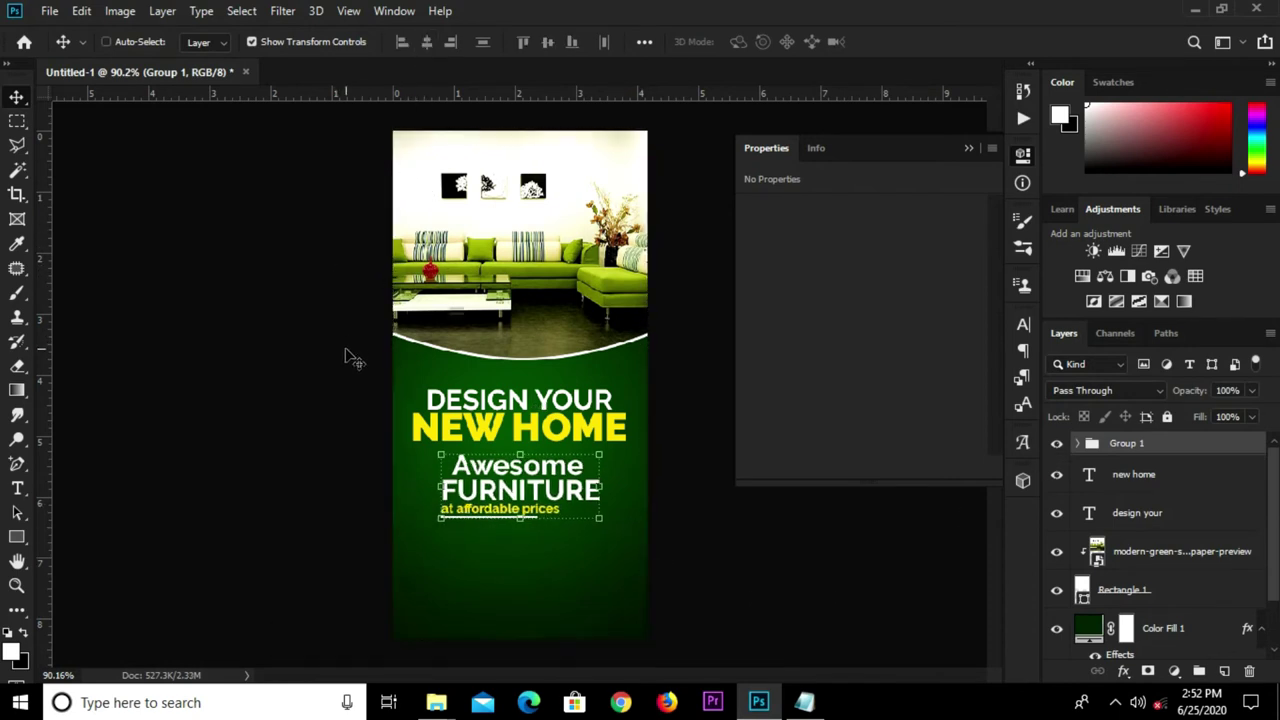
pyautogui.hotkey('ctrl', 'd')
pyautogui.keyDown('ctrl'); pyautogui.click(496, 410); pyautogui.keyUp('ctrl')
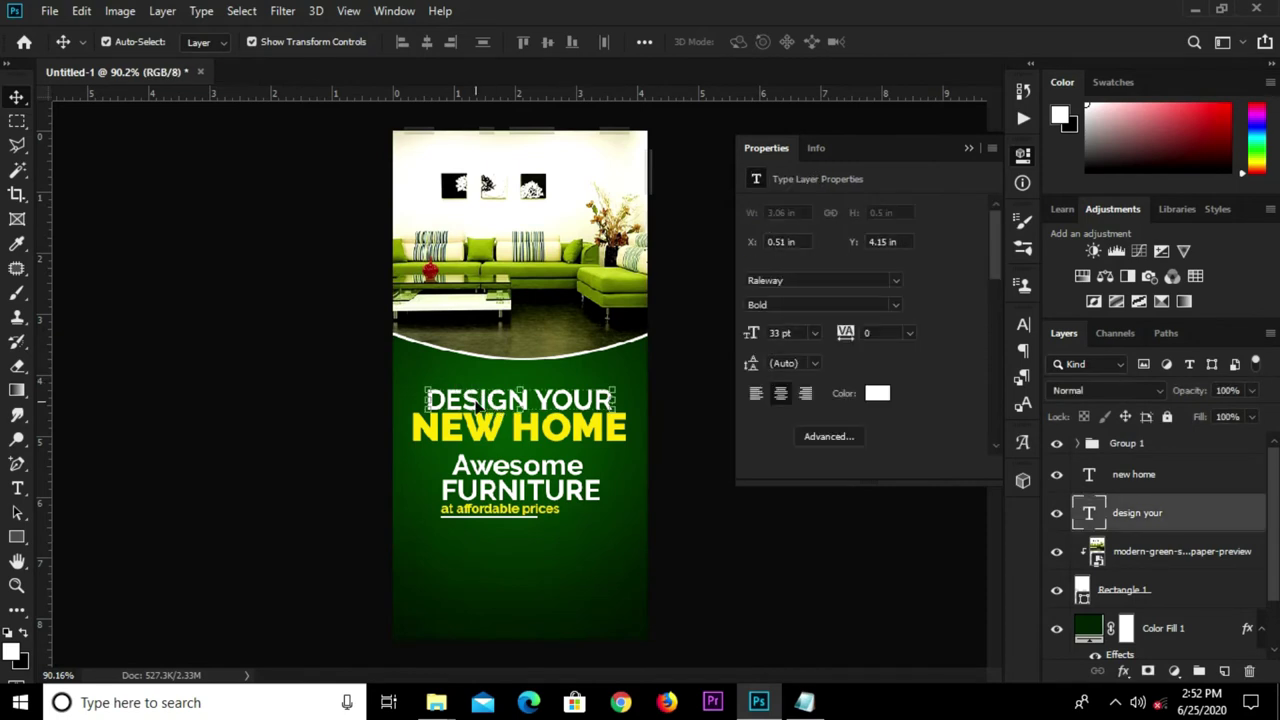
pyautogui.hotkey('ctrl', 'a')
pyautogui.click(427, 43)
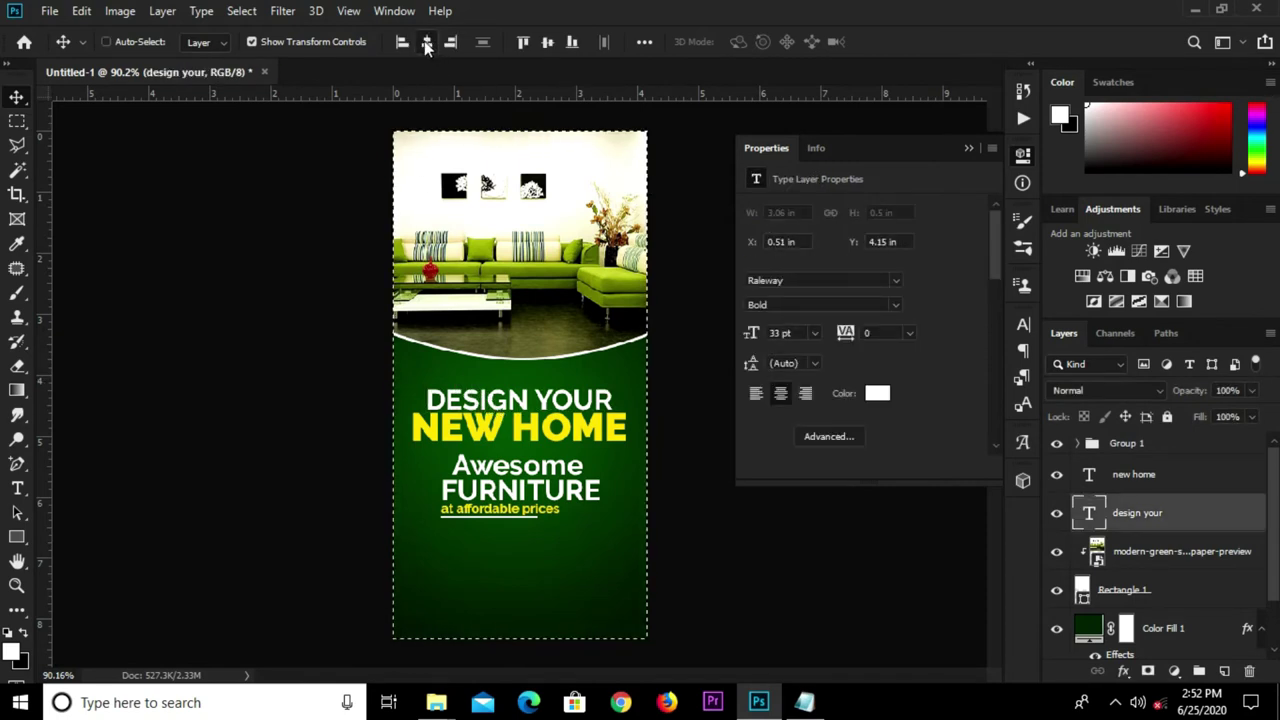
pyautogui.hotkey('ctrl', 'd')
pyautogui.click(338, 462)
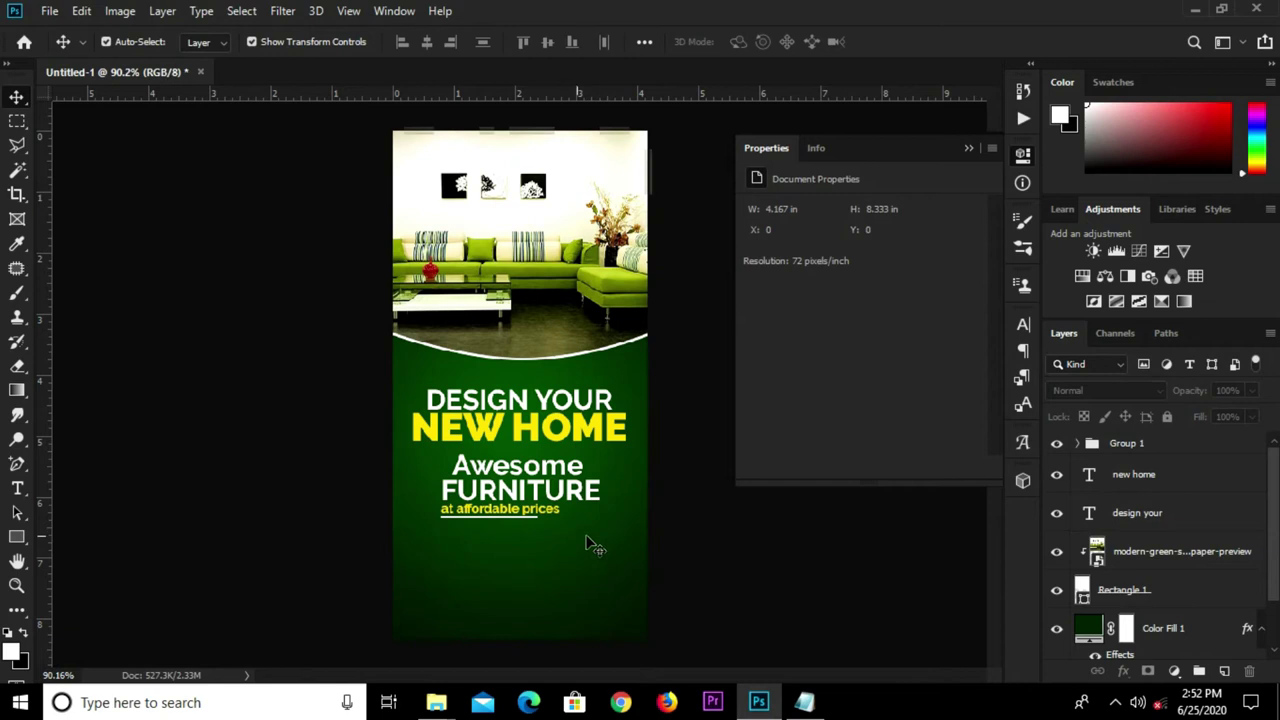
pyautogui.click(20, 540)
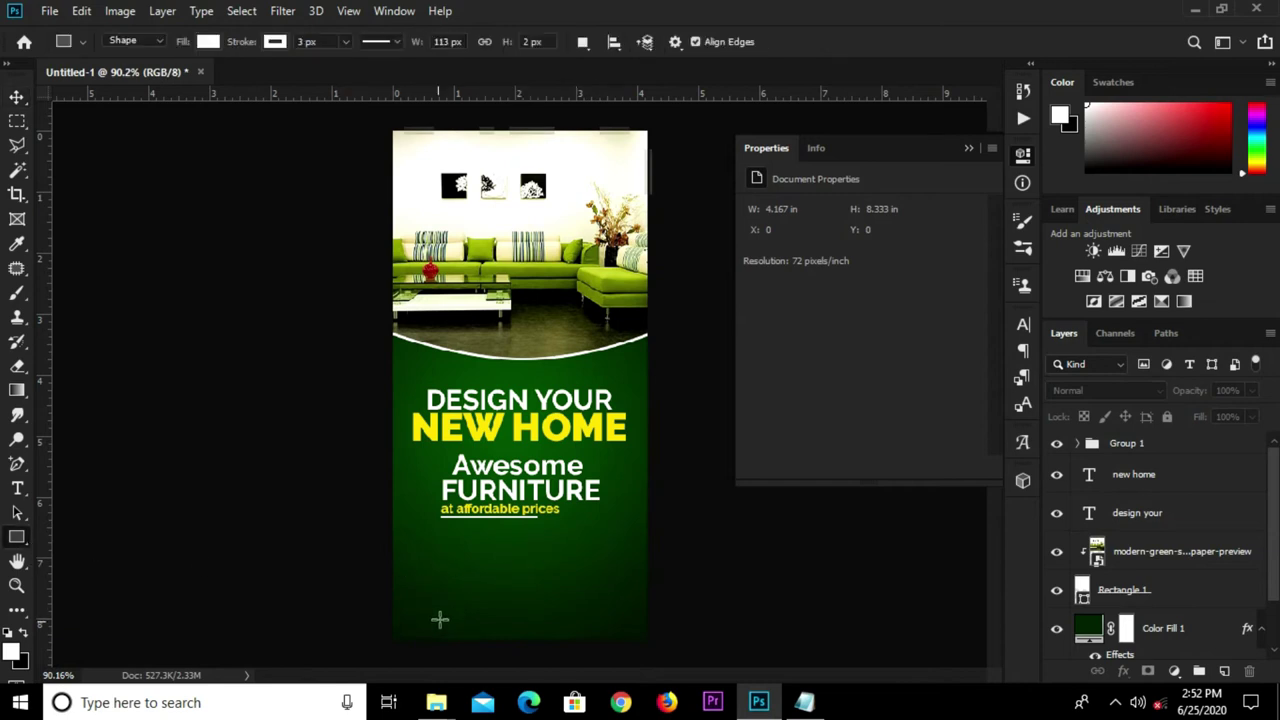
# - Draw a button rectangle near the bottom of the banner and position it
pyautogui.moveTo(461, 606)
pyautogui.mouseDown()
pyautogui.moveTo(579, 619)
pyautogui.moveTo(569, 630)
pyautogui.moveTo(516, 619)
pyautogui.mouseUp()
pyautogui.press('v')
pyautogui.hotkey('ctrl', 't')
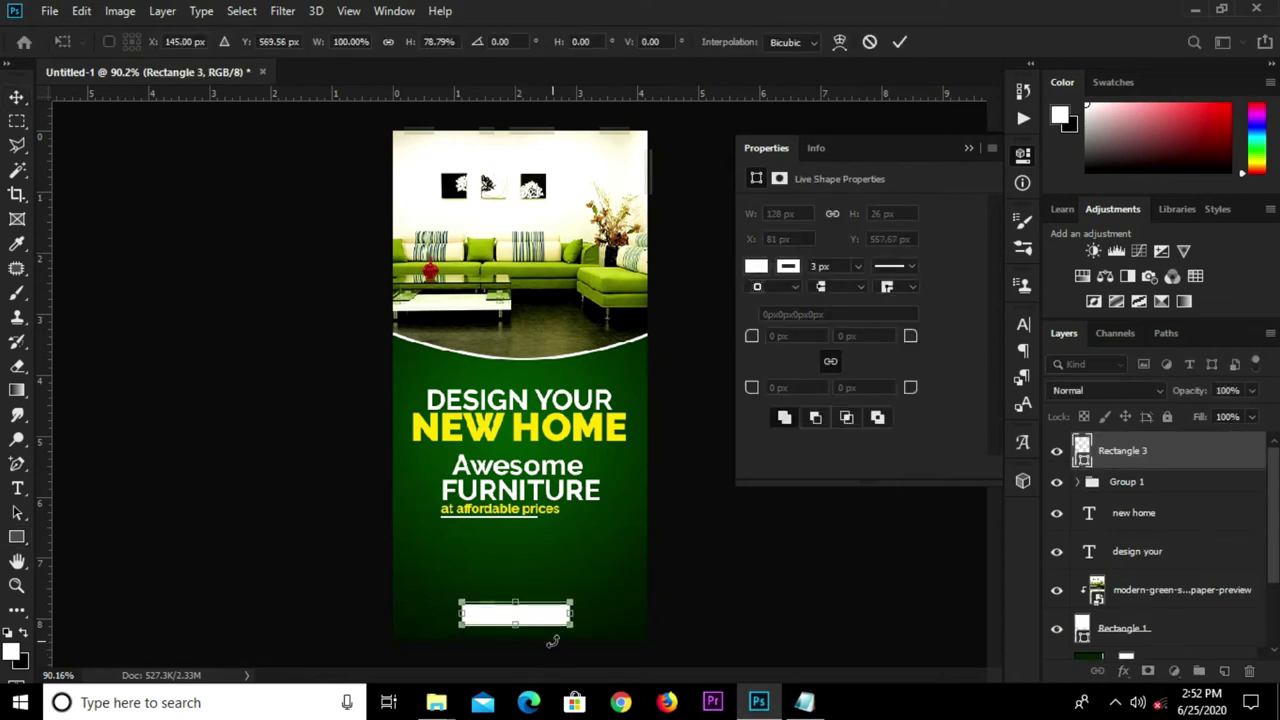
pyautogui.press('Return')
pyautogui.click(680, 603)
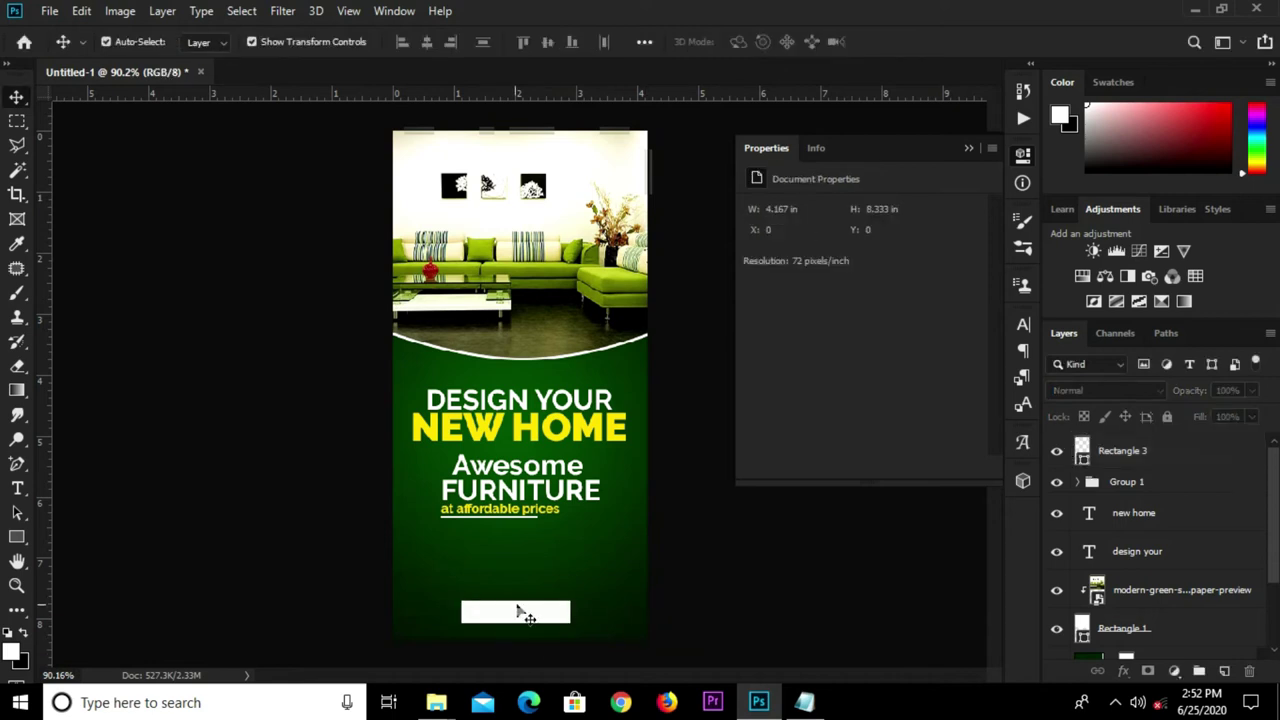
pyautogui.click(517, 614)
pyautogui.moveTo(517, 614); pyautogui.dragTo(556, 612)
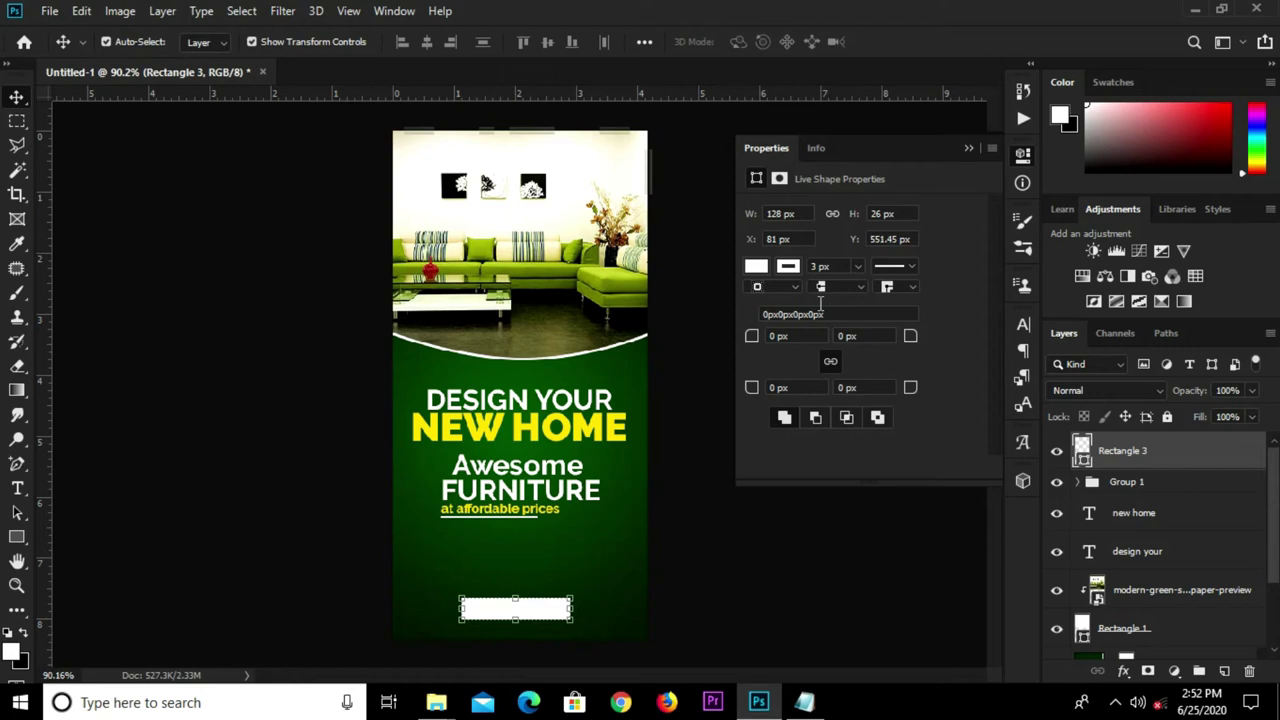
# - Fill Rectangle 3 with yellow f4d400 sampled from NEW HOME
pyautogui.click(756, 266)
pyautogui.click(937, 303)
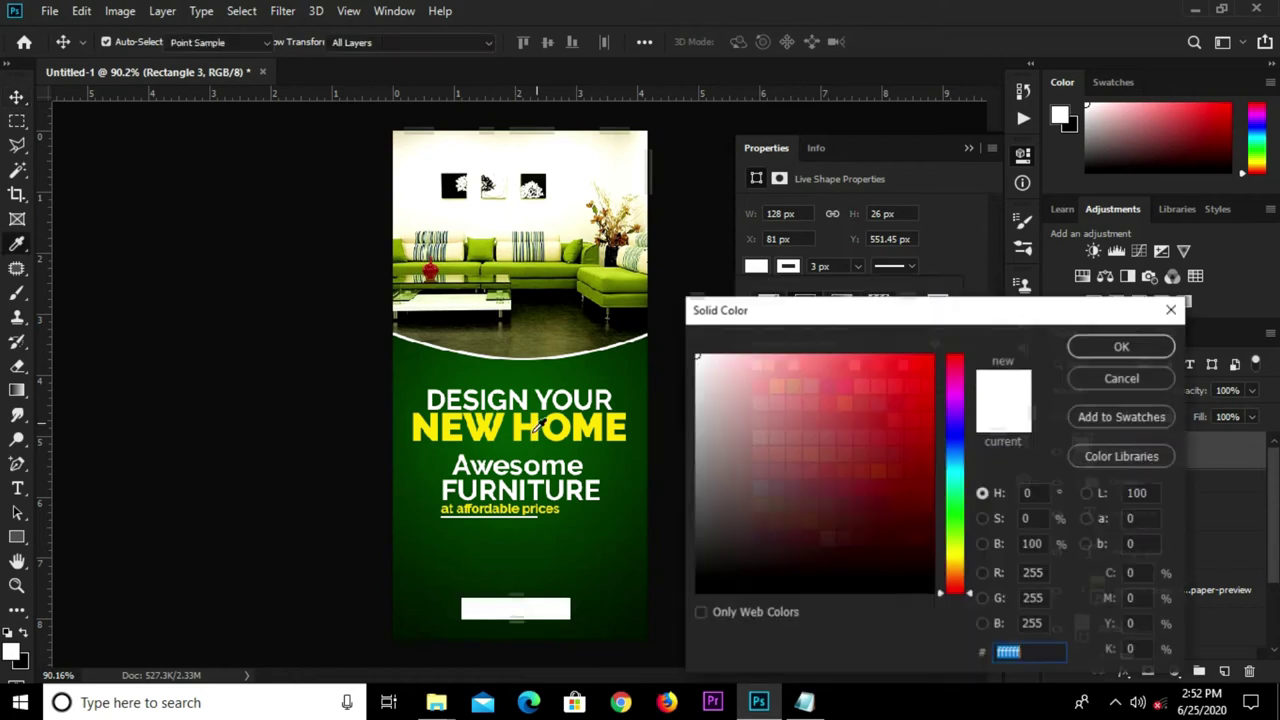
pyautogui.click(540, 420)
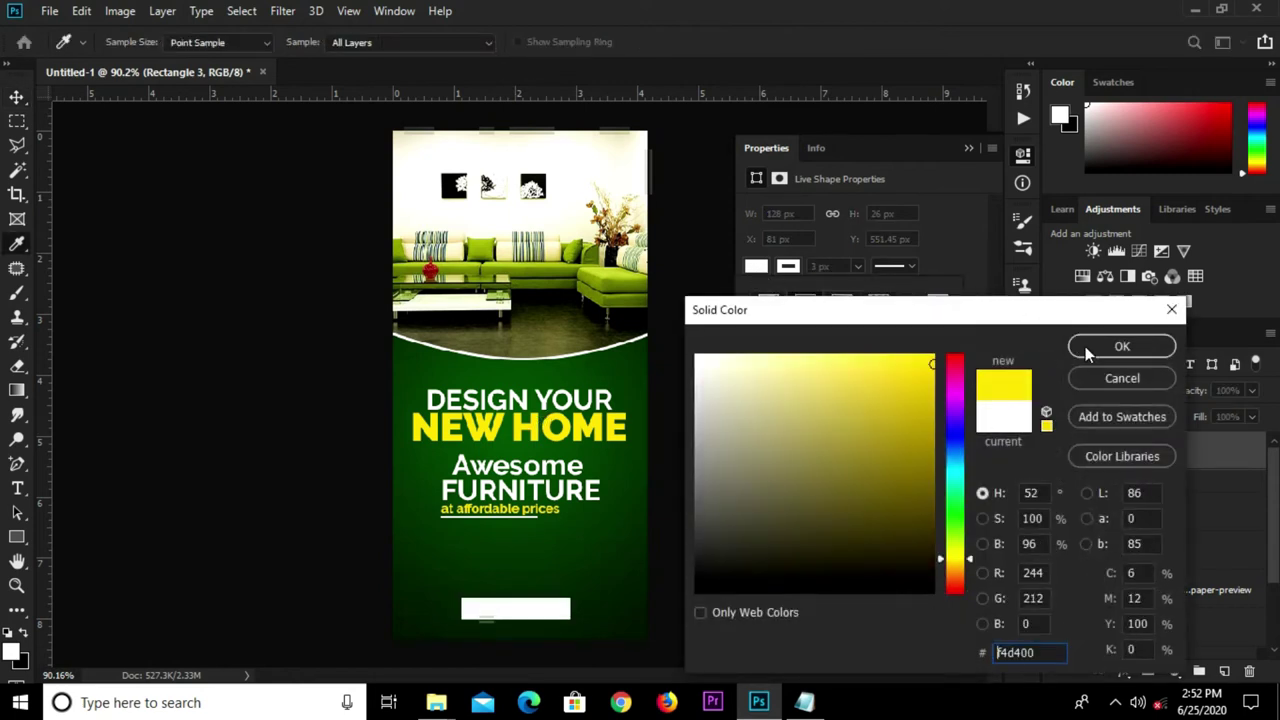
pyautogui.click(1089, 348)
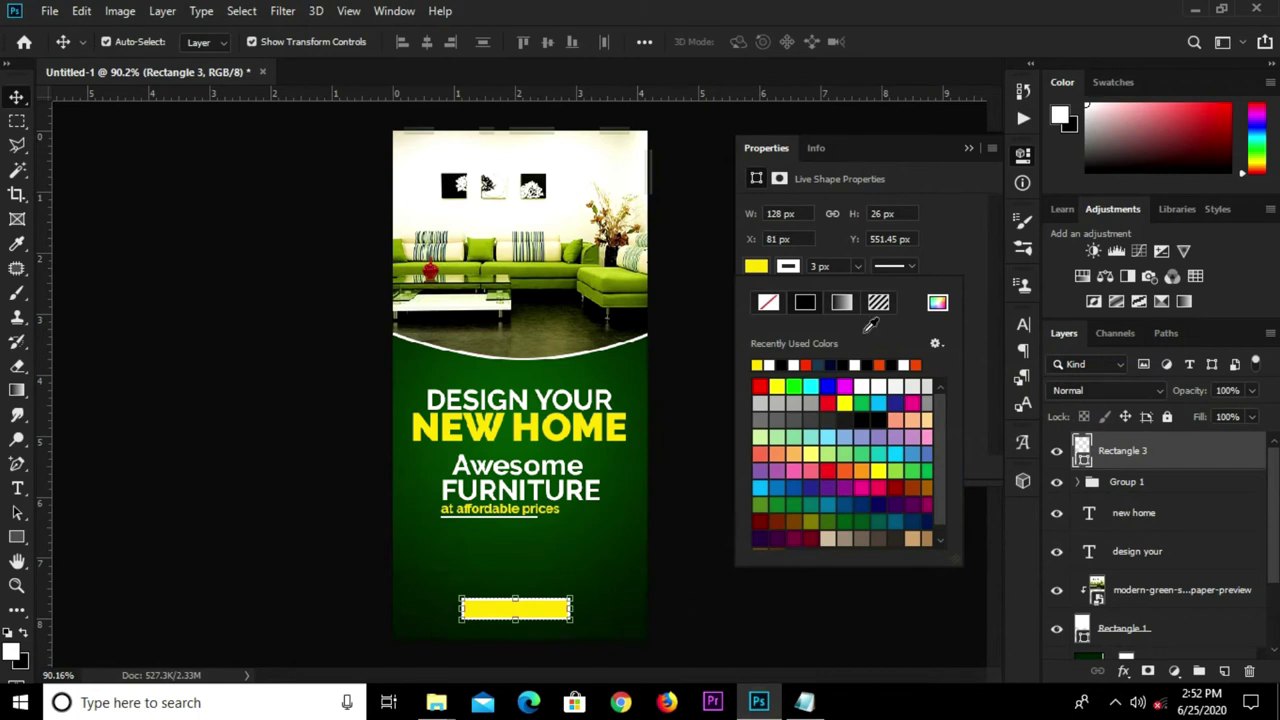
pyautogui.click(788, 267)
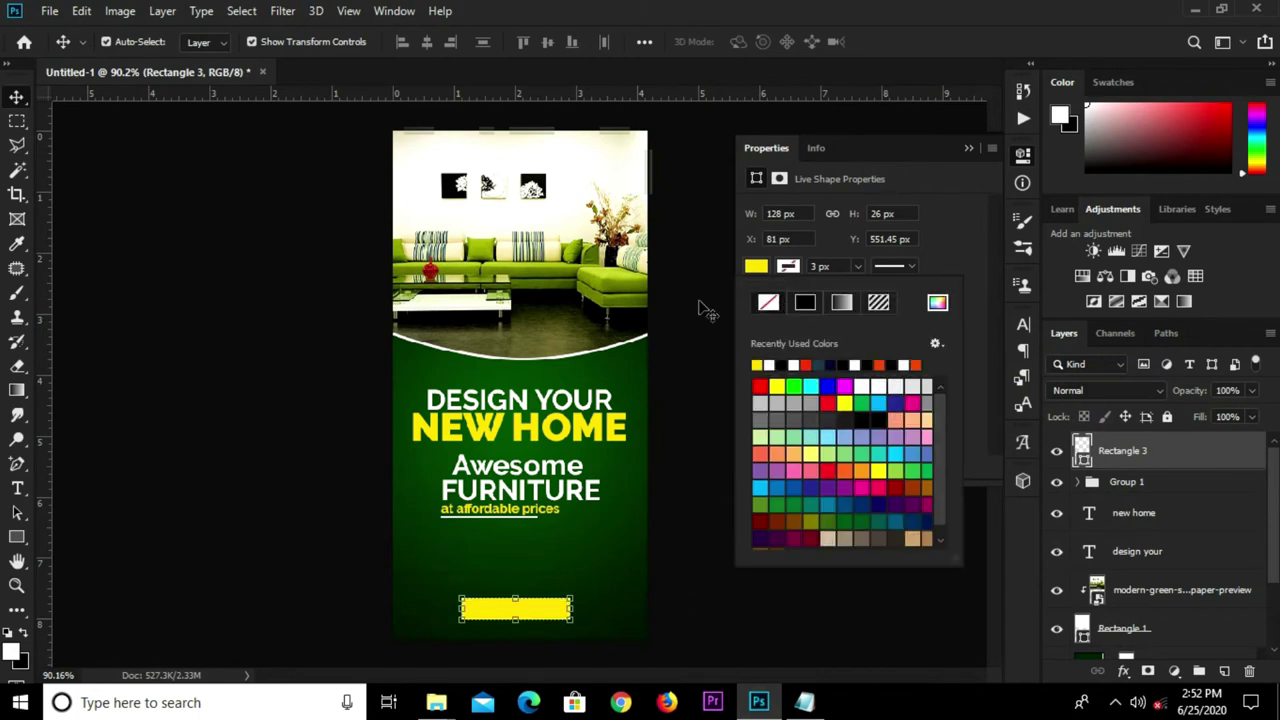
pyautogui.click(205, 372)
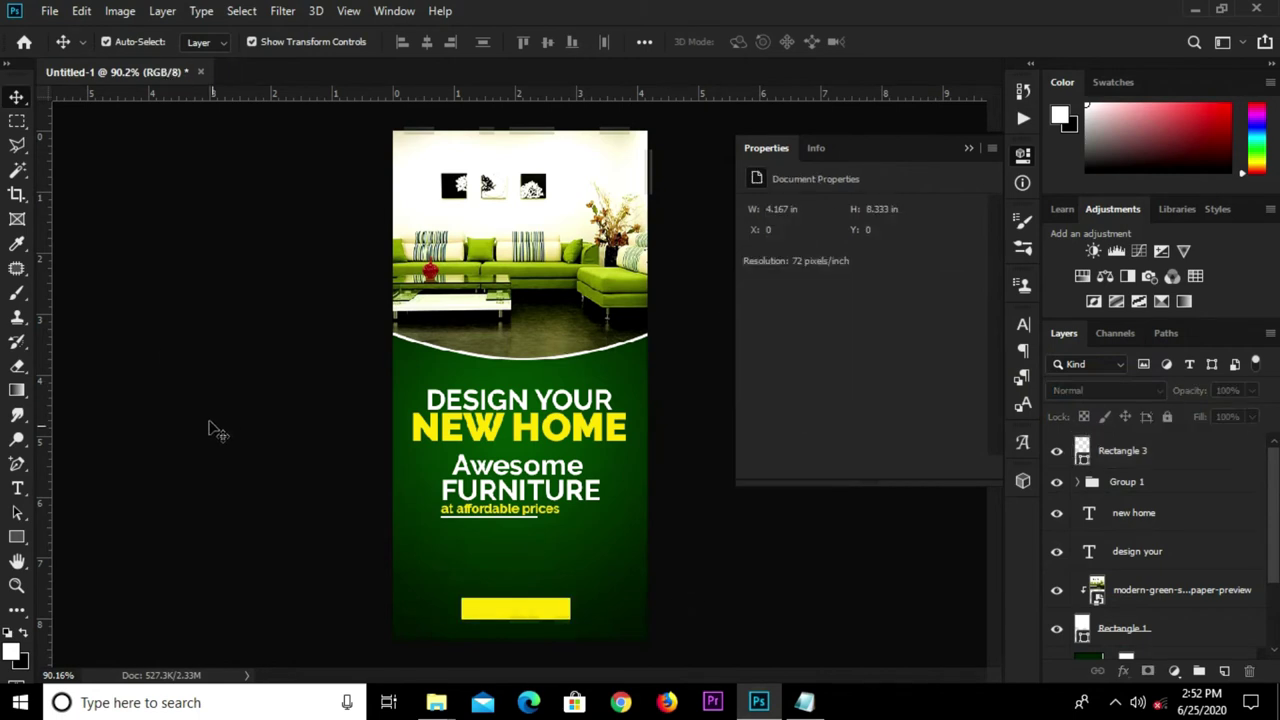
pyautogui.click(508, 607)
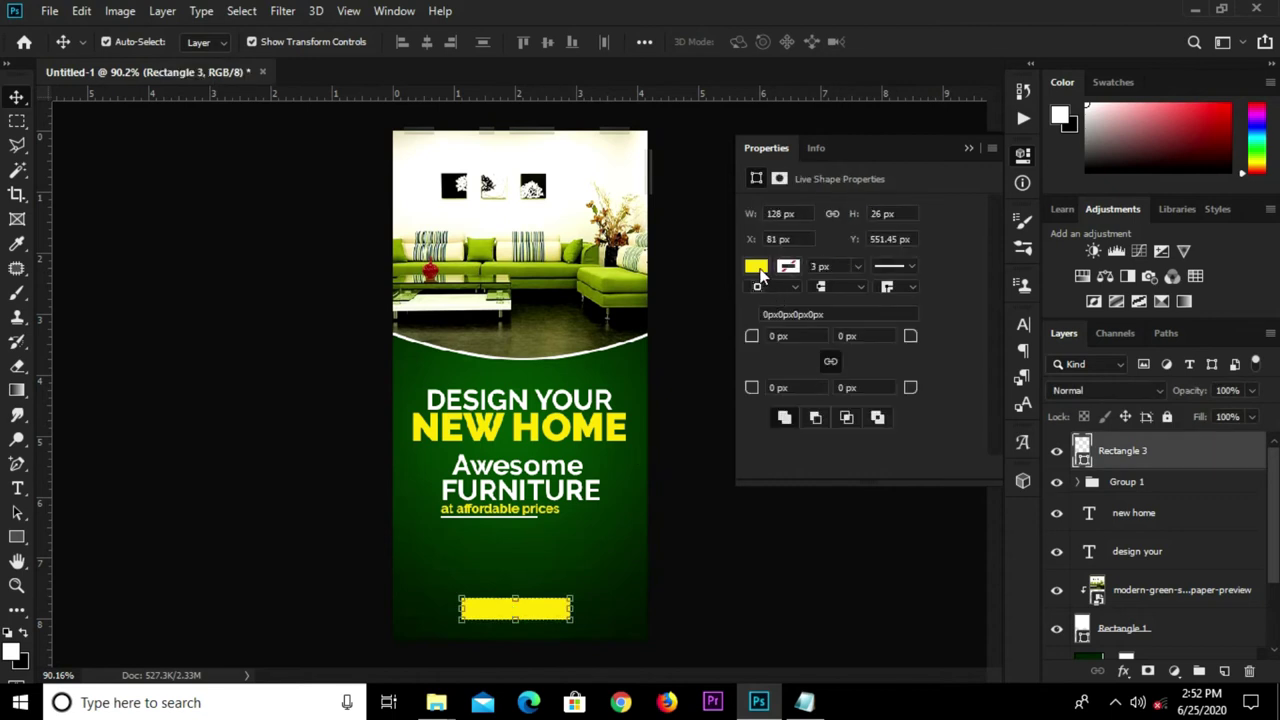
pyautogui.click(757, 268)
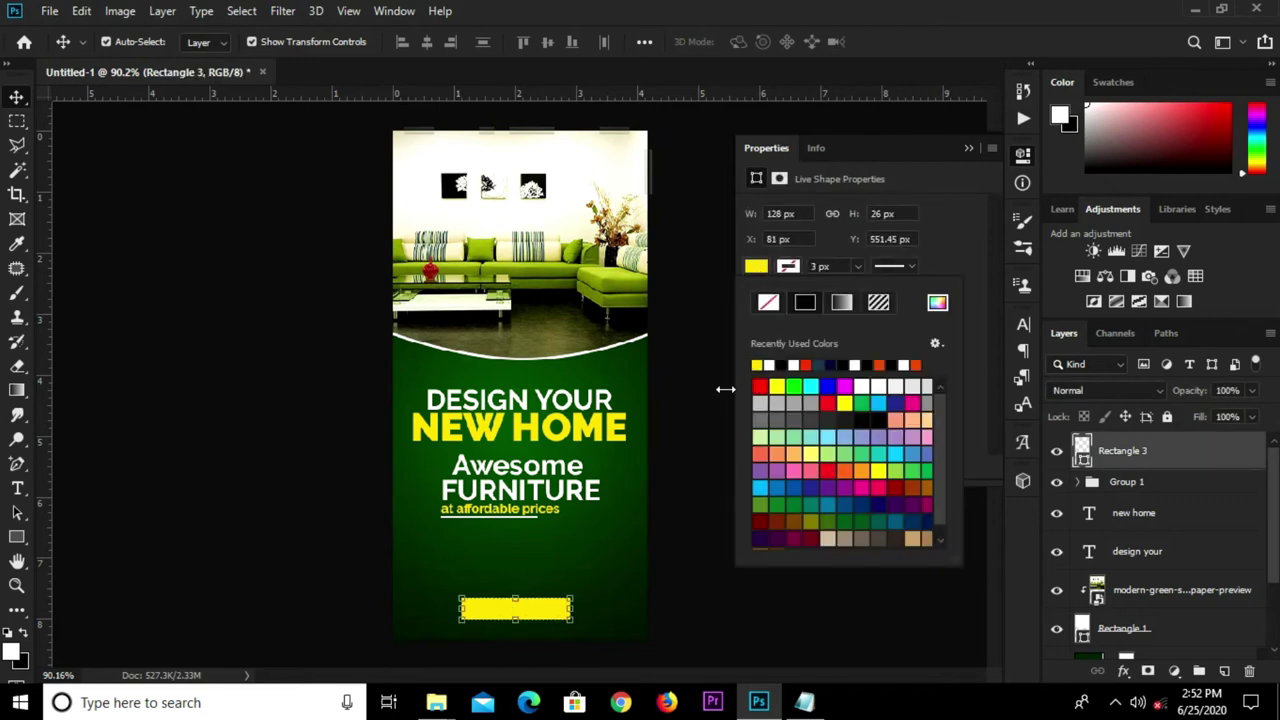
pyautogui.click(700, 414)
pyautogui.click(17, 489)
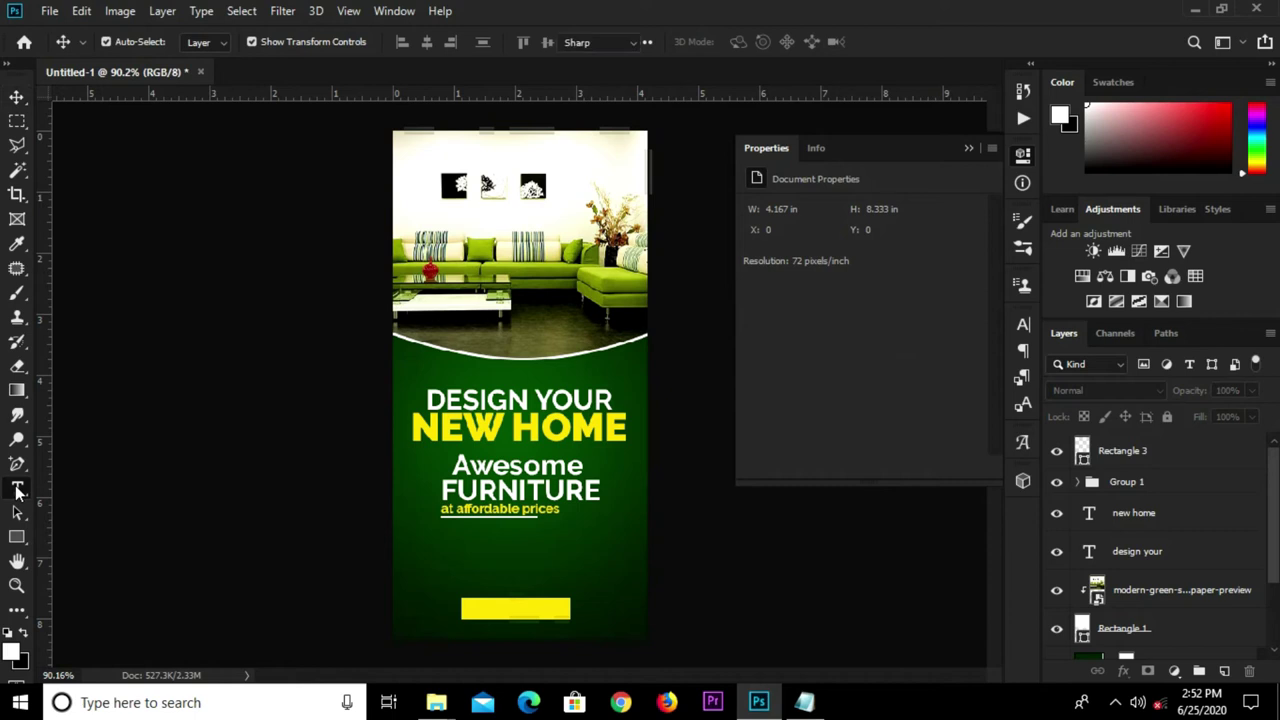
# - Add white SHOP NOW text, scale it to about 72% (23.79 pt), and place it above the button
pyautogui.click(489, 570)
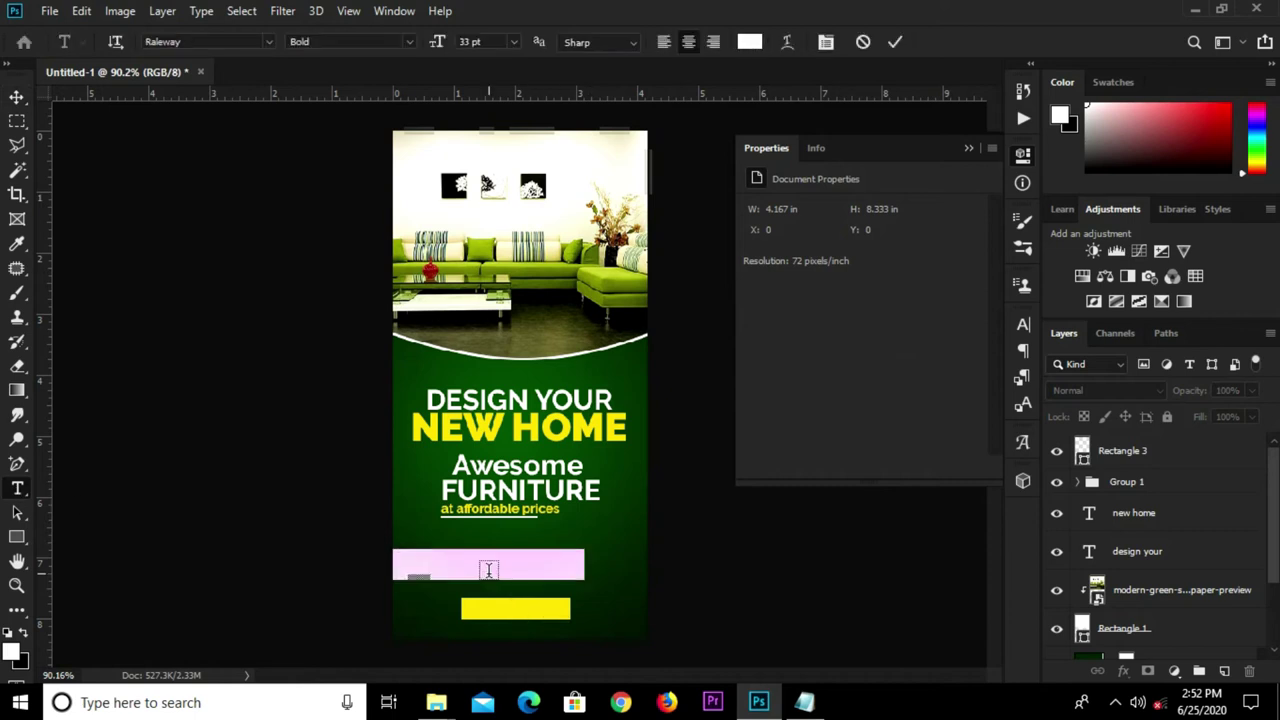
pyautogui.write('SHOP NOW')
pyautogui.click(525, 527)
pyautogui.press('v')
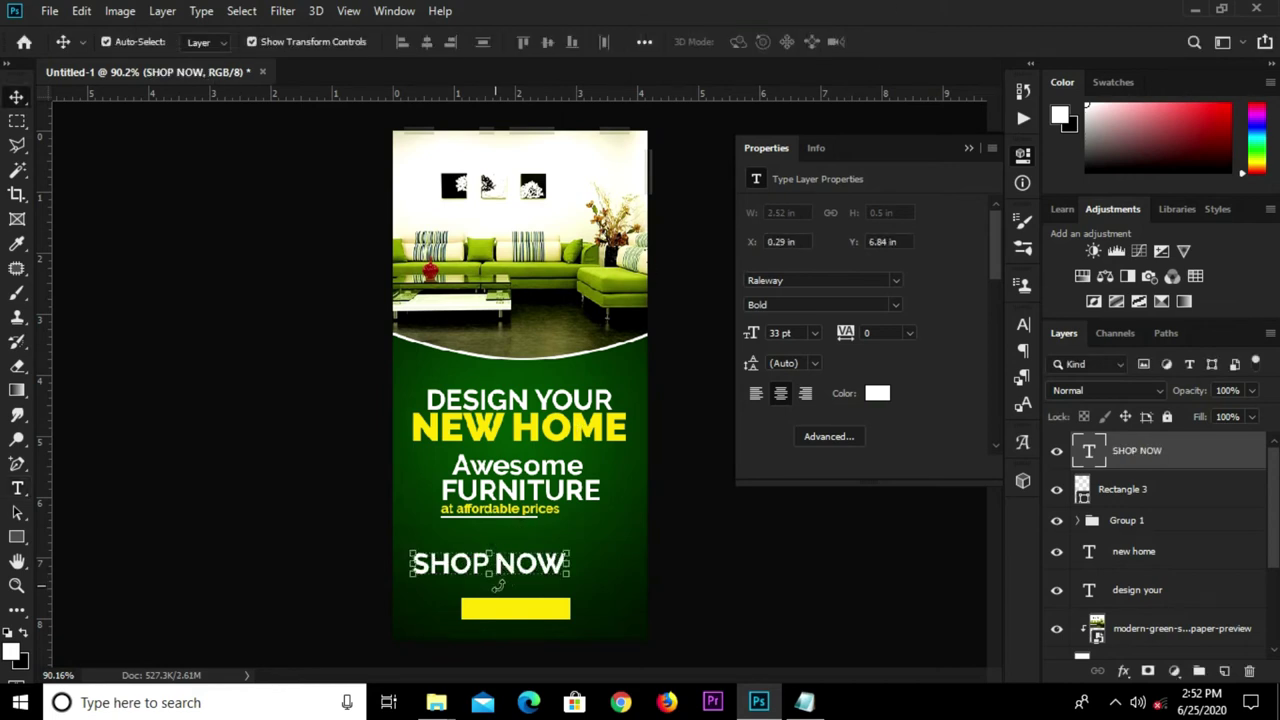
pyautogui.hotkey('ctrl', 't')
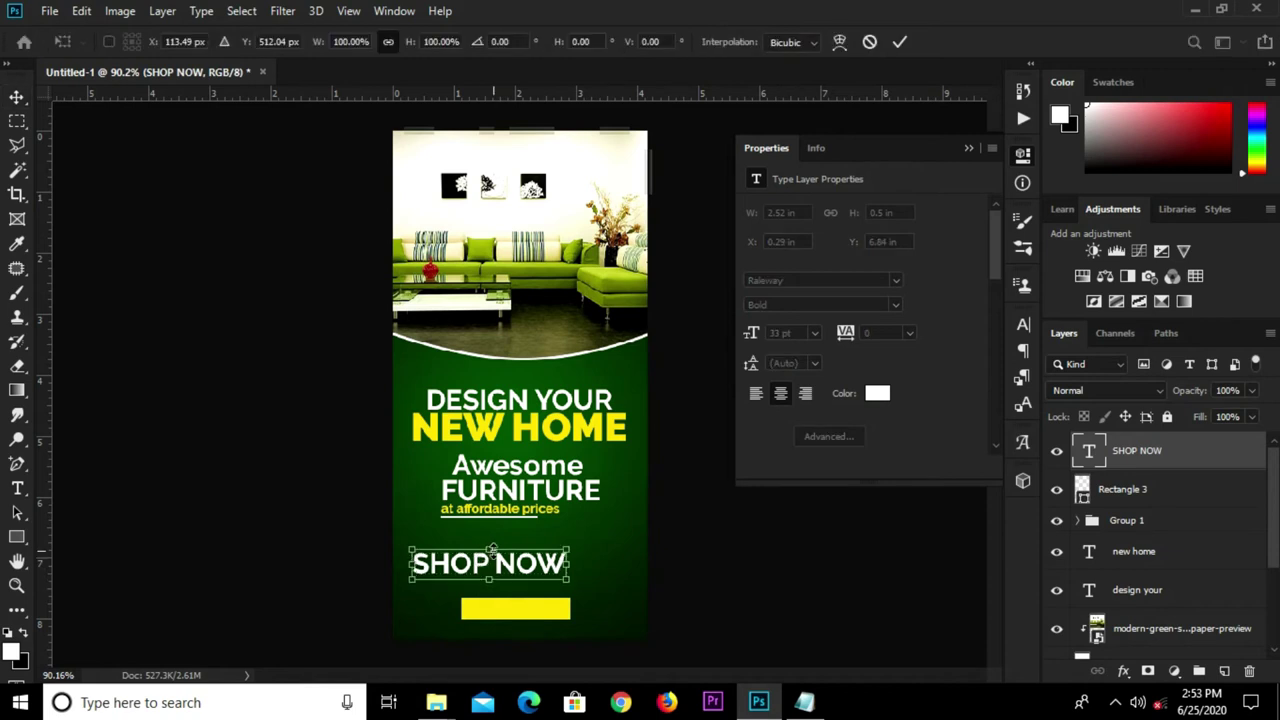
pyautogui.moveTo(492, 548); pyautogui.dragTo(508, 567)
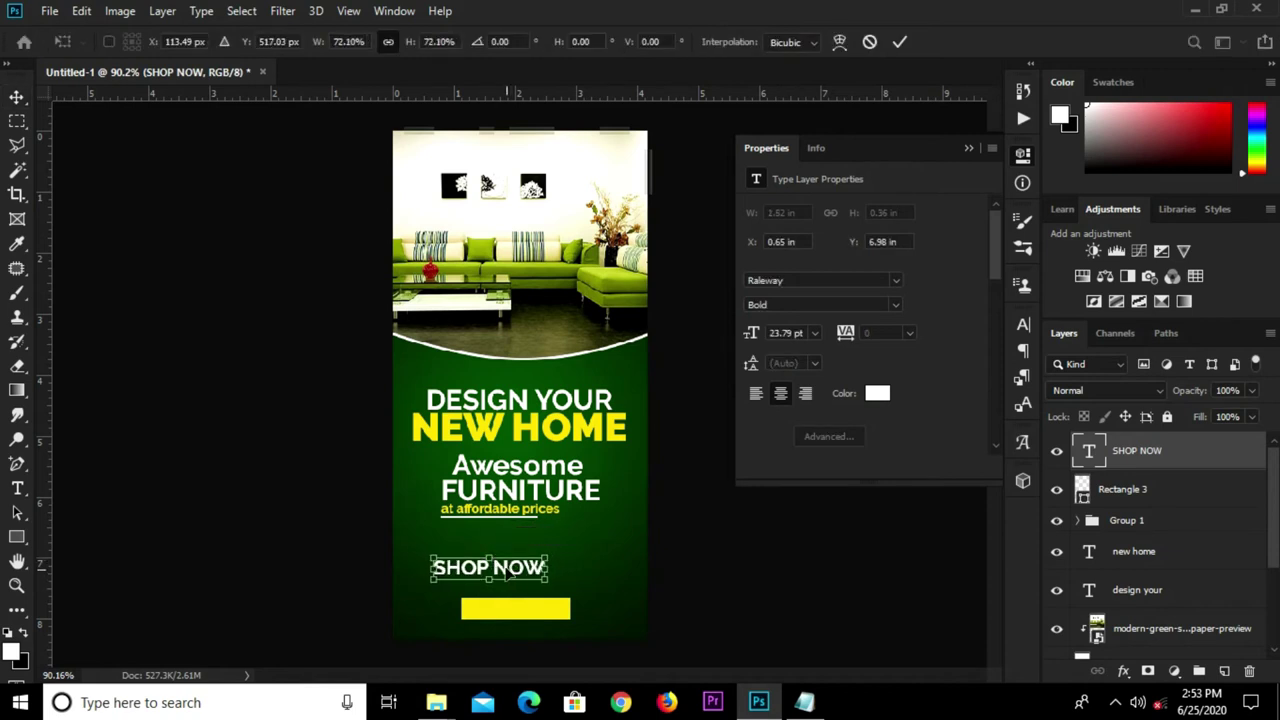
pyautogui.moveTo(508, 571); pyautogui.dragTo(529, 606)
pyautogui.moveTo(506, 586); pyautogui.dragTo(498, 567)
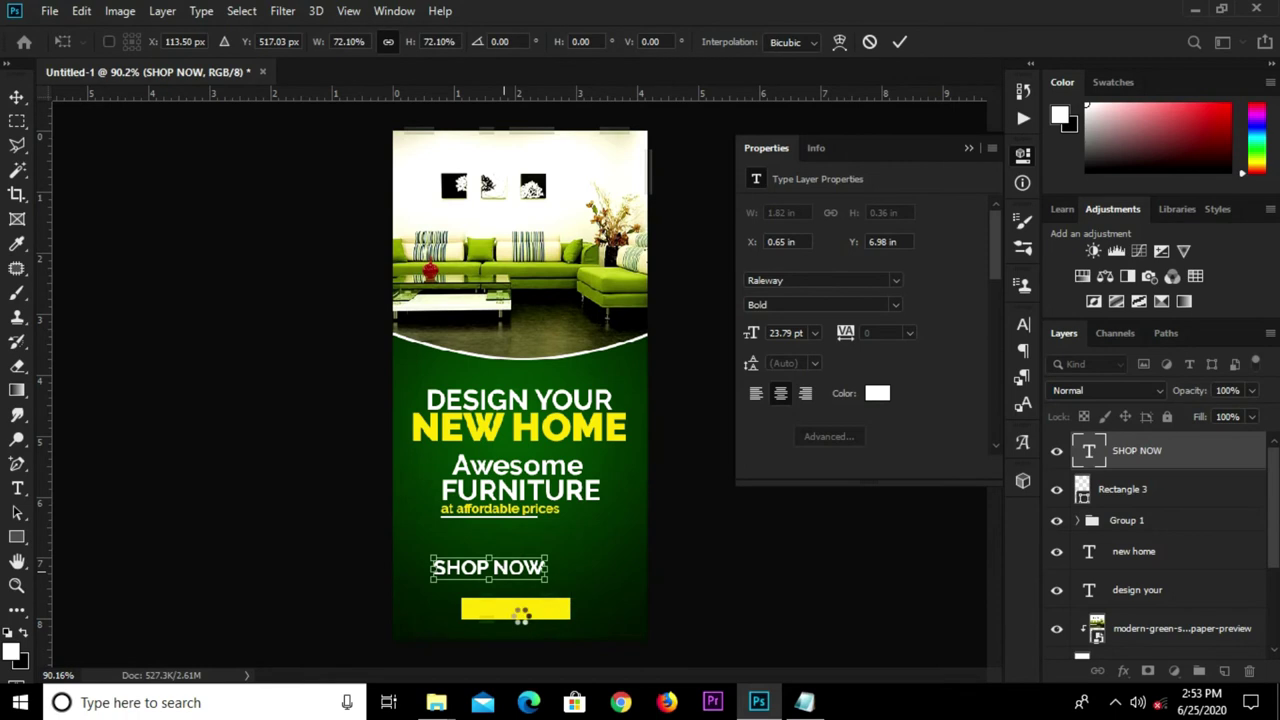
pyautogui.click(578, 600)
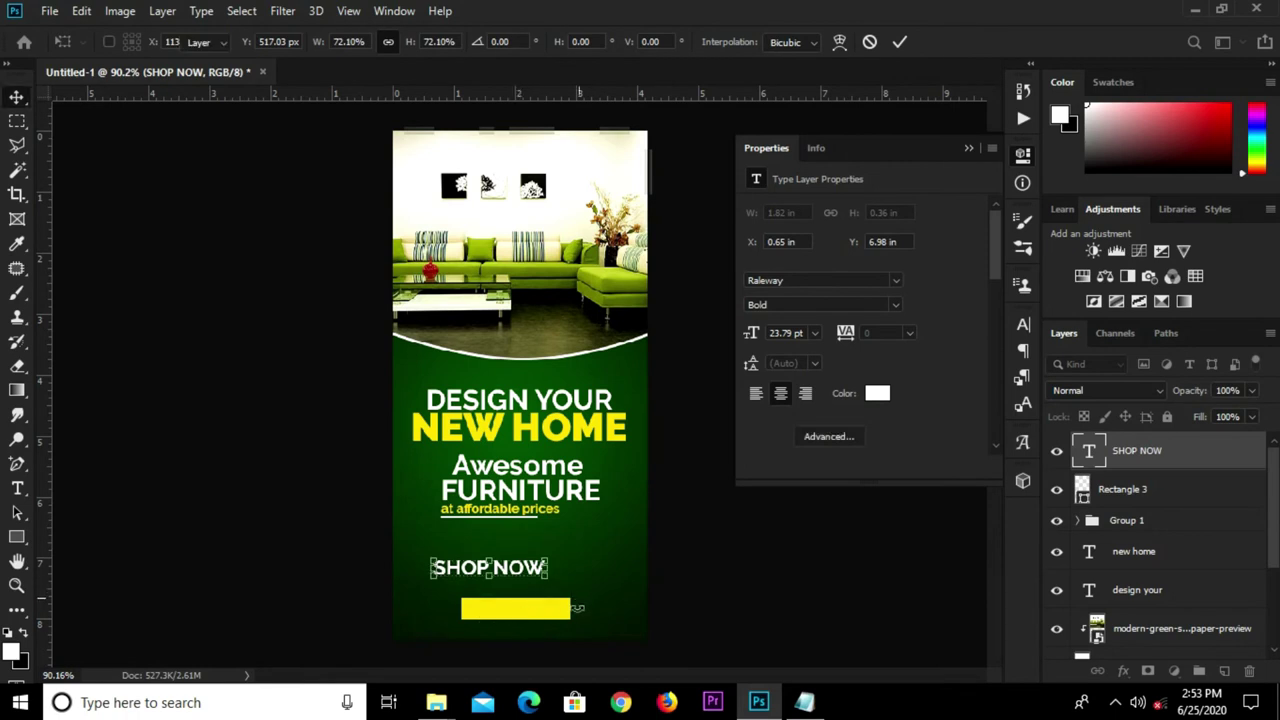
pyautogui.click(552, 612)
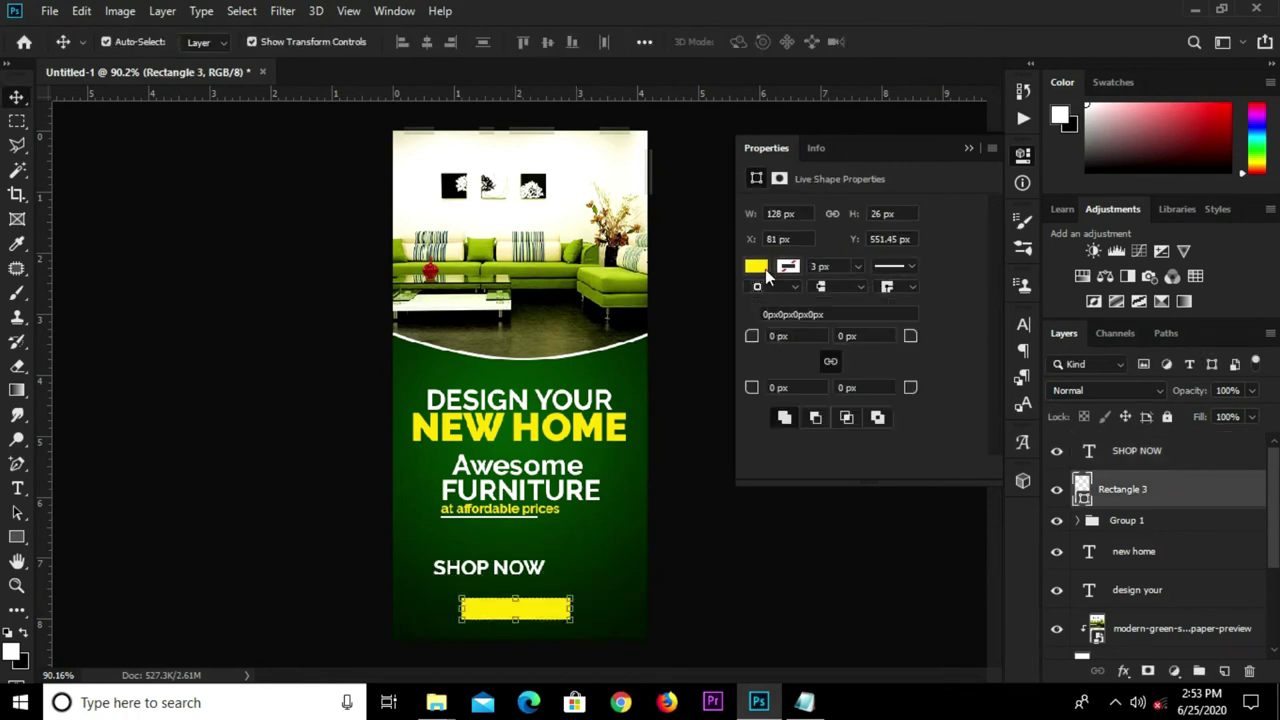
# - Give the button rectangle no fill and a white 2 px outline
pyautogui.click(757, 267)
pyautogui.click(768, 302)
pyautogui.click(786, 268)
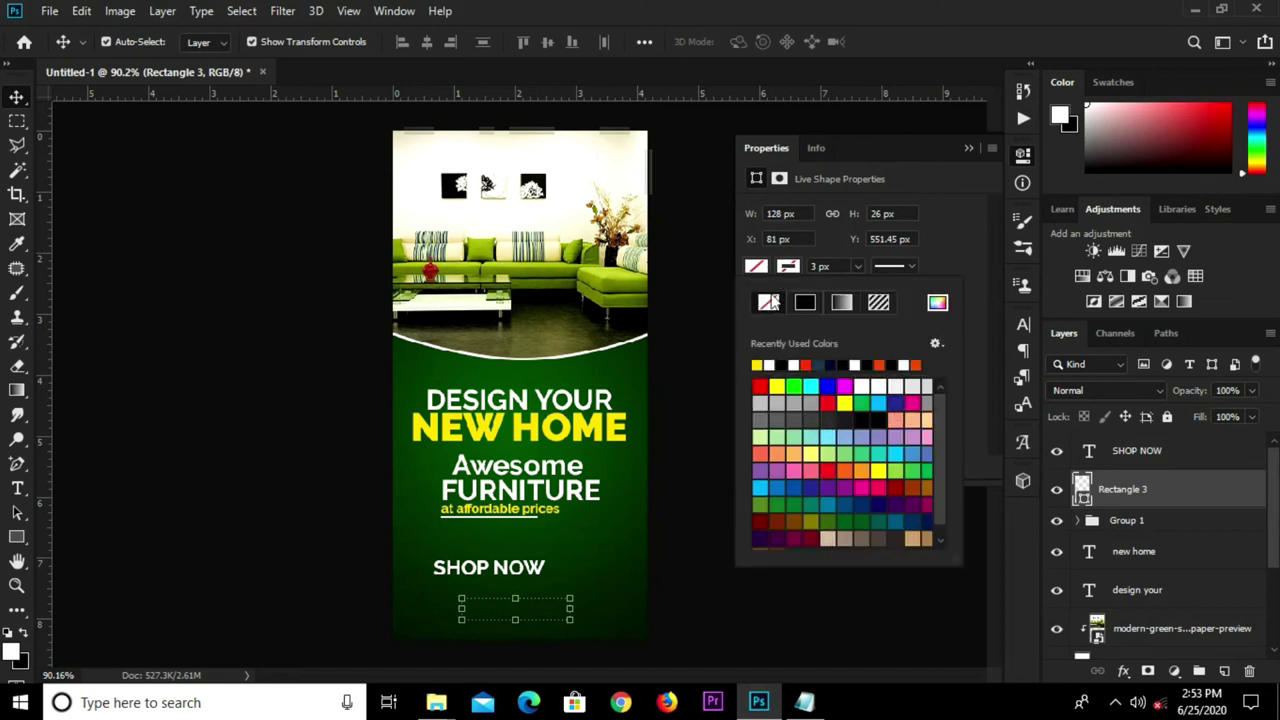
pyautogui.click(770, 364)
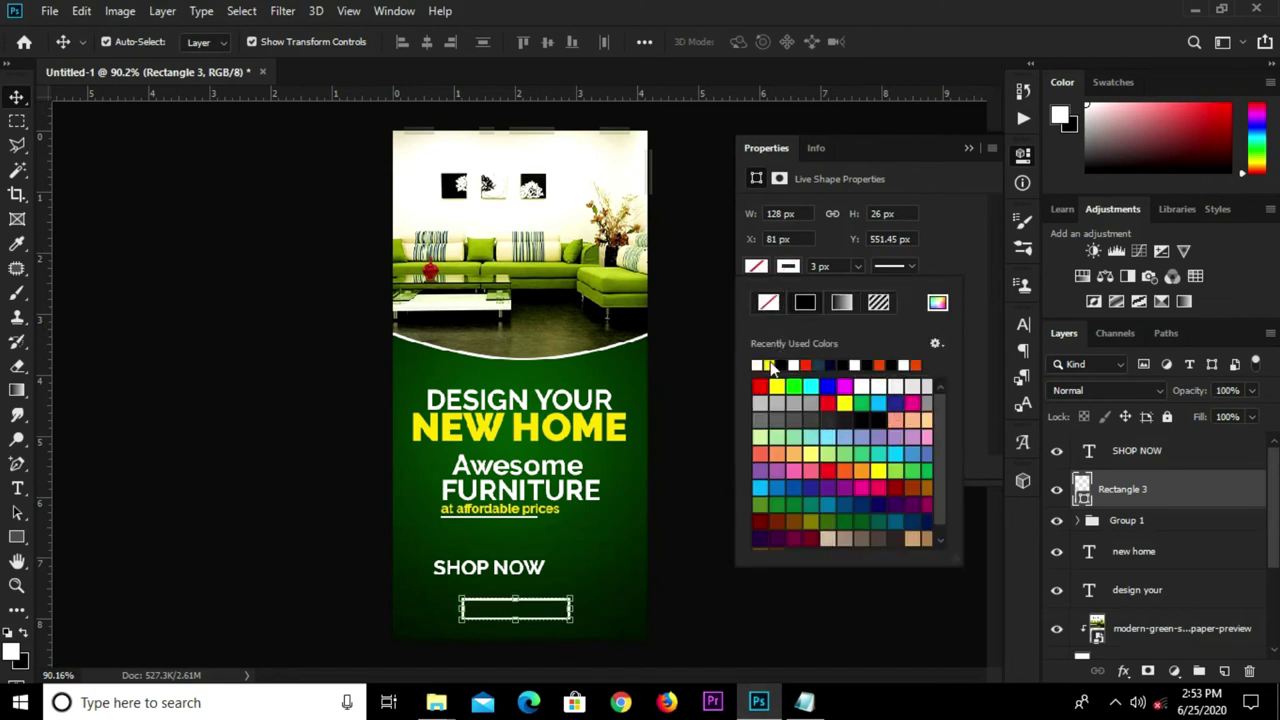
pyautogui.click(825, 266)
pyautogui.write('2')
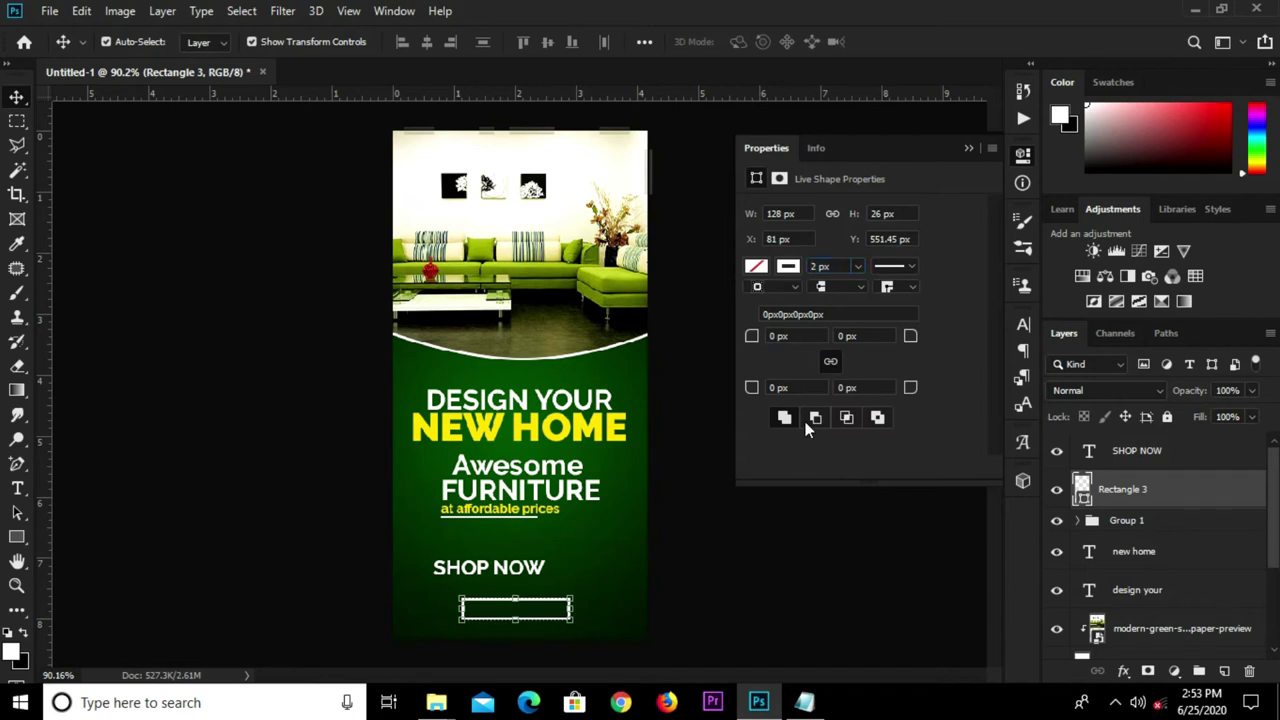
pyautogui.click(566, 629)
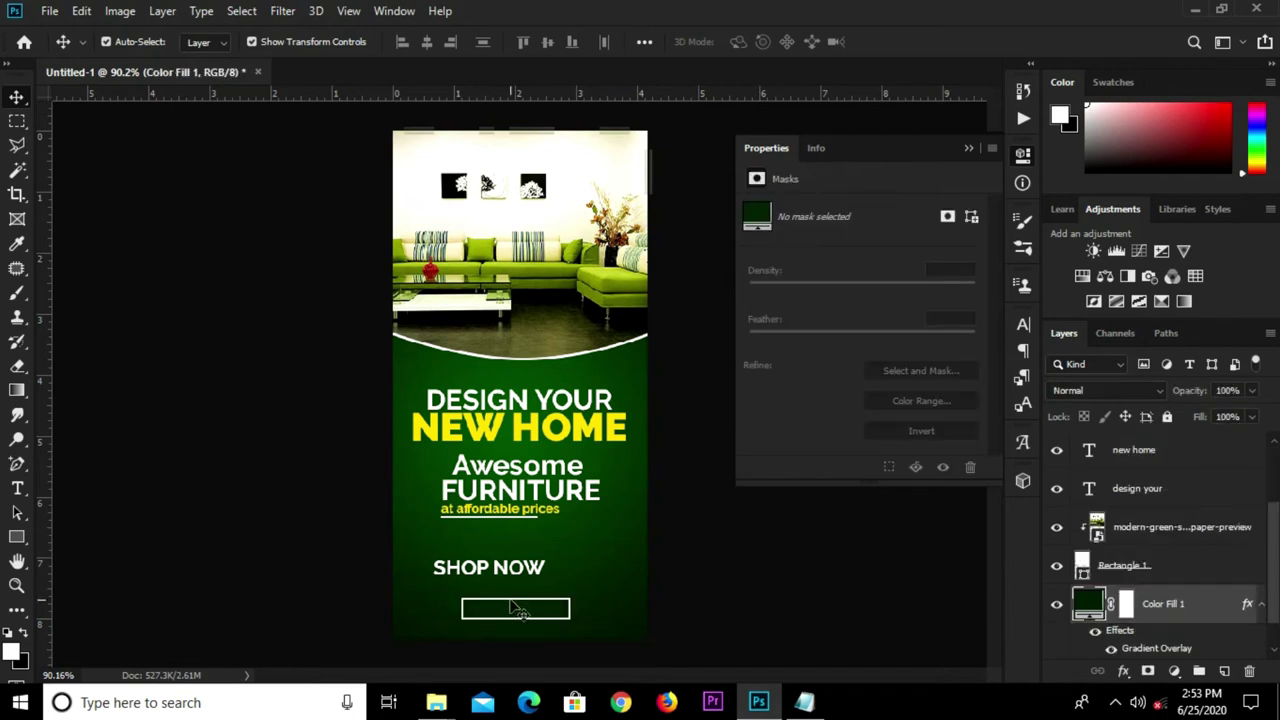
# - Stretch the outlined rectangle taller to 34 px
pyautogui.scroll(3, 527, 618)
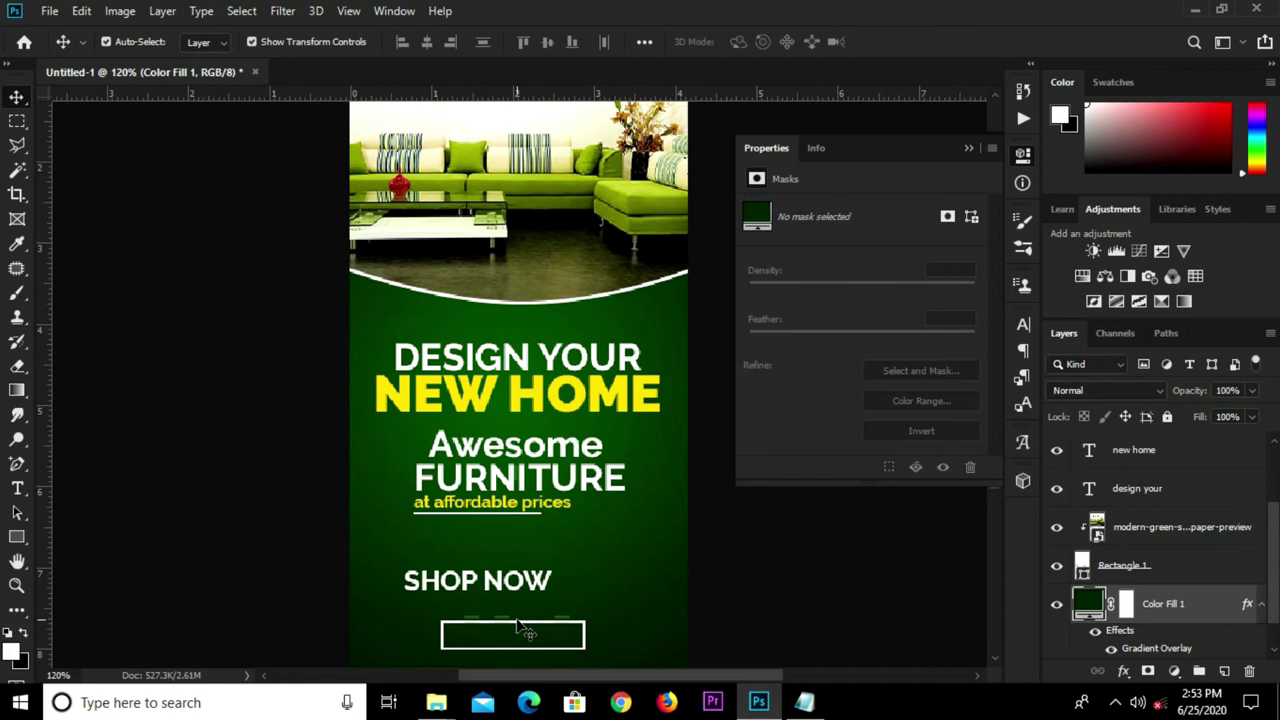
pyautogui.click(527, 632)
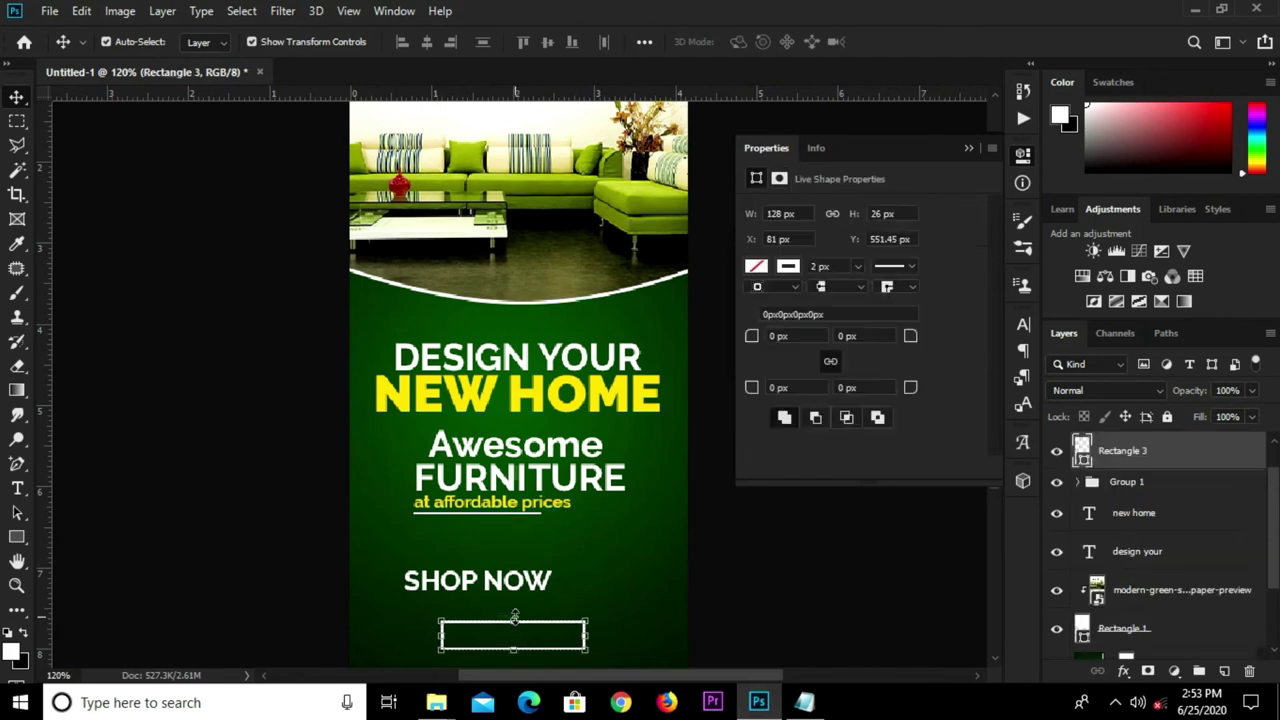
pyautogui.hotkey('ctrl', 't')
pyautogui.moveTo(513, 622); pyautogui.dragTo(514, 608)
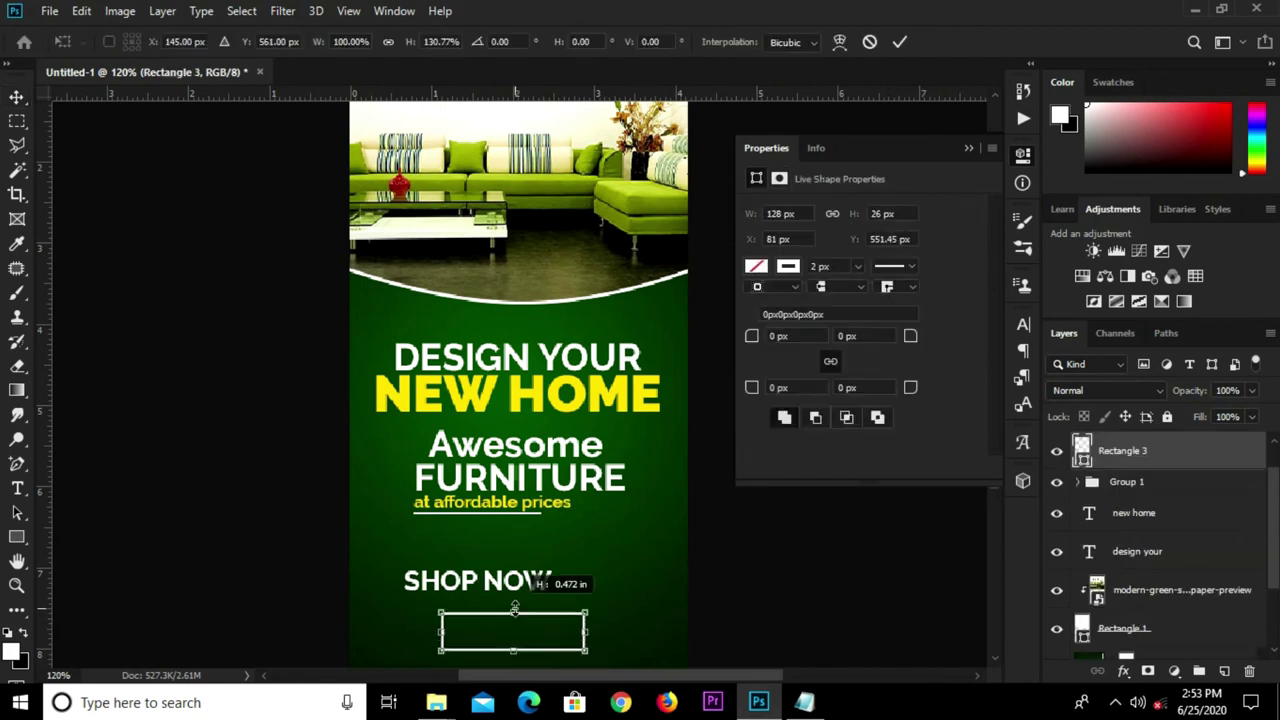
pyautogui.press('Return')
pyautogui.click(297, 569)
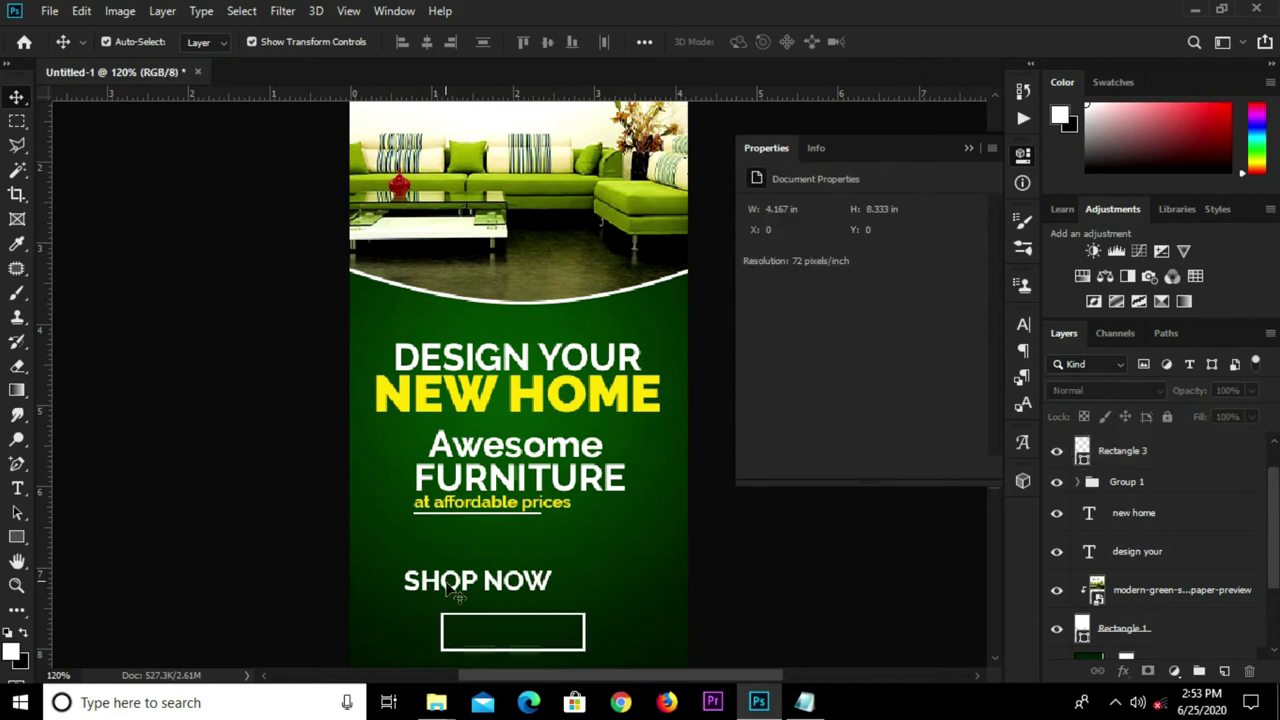
# - Move SHOP NOW into the outlined box and resize it to about 18 pt to fill it
pyautogui.click(460, 588)
pyautogui.moveTo(482, 612); pyautogui.dragTo(500, 634)
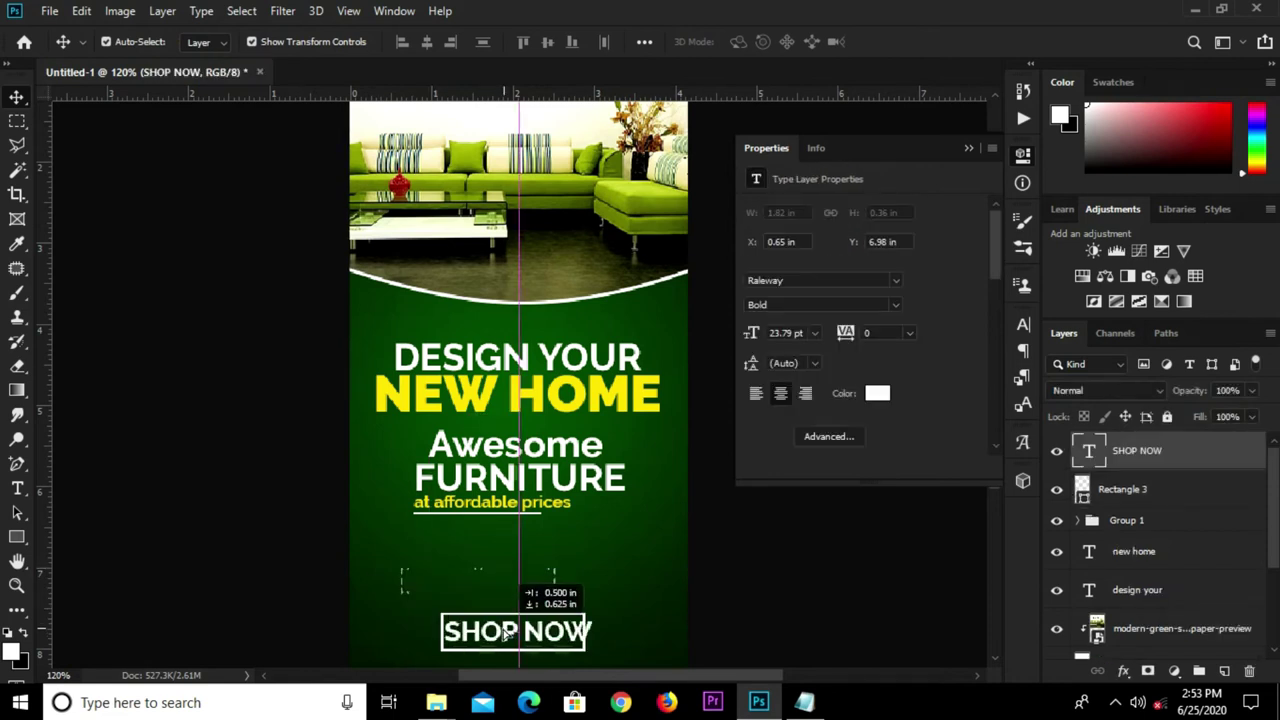
pyautogui.hotkey('ctrl', 't')
pyautogui.moveTo(510, 615); pyautogui.dragTo(517, 622)
pyautogui.scroll(2, 519, 636)
pyautogui.scroll(1, 519, 636)
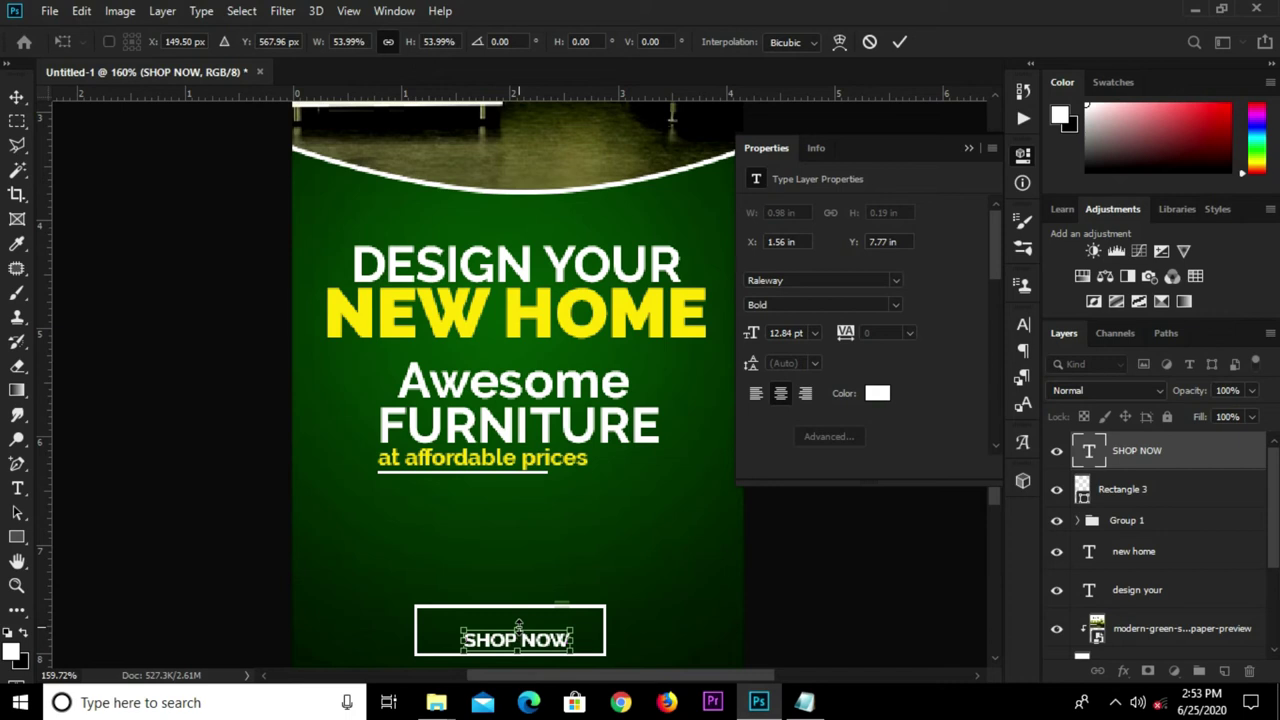
pyautogui.moveTo(518, 624); pyautogui.dragTo(545, 638)
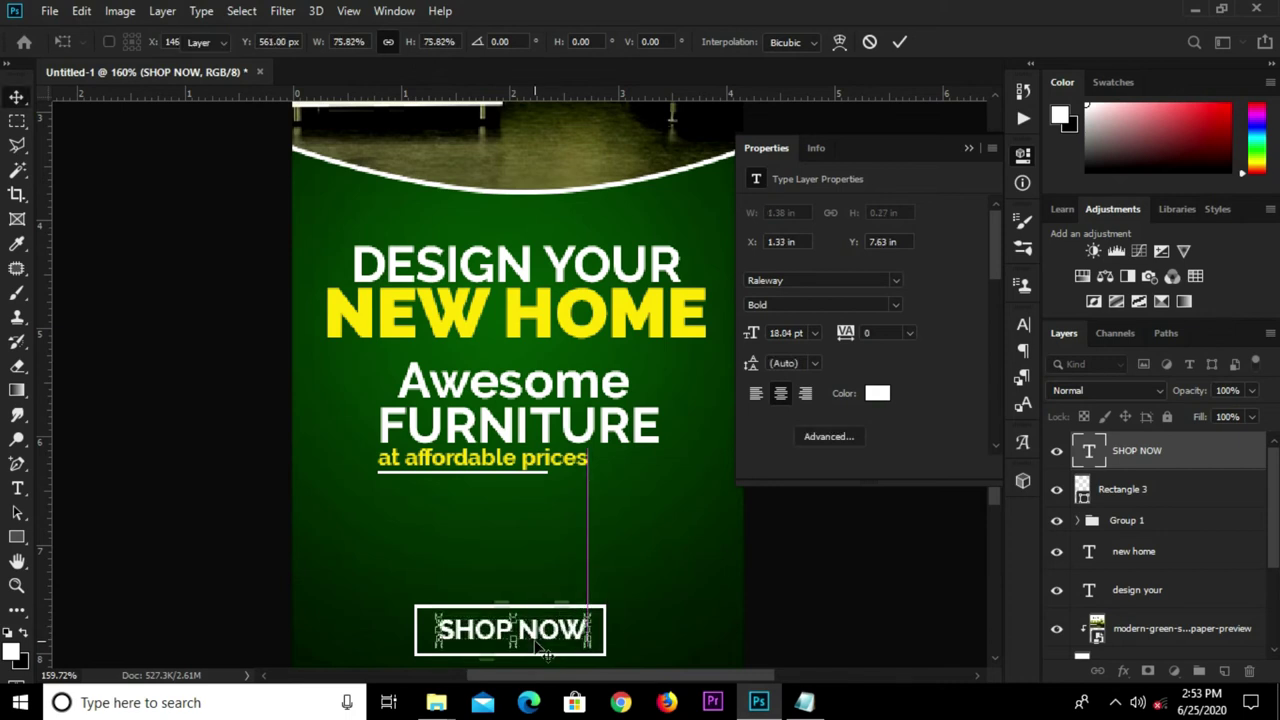
pyautogui.press('Return')
pyautogui.hotkey('ctrl', '0')
pyautogui.click(750, 608)
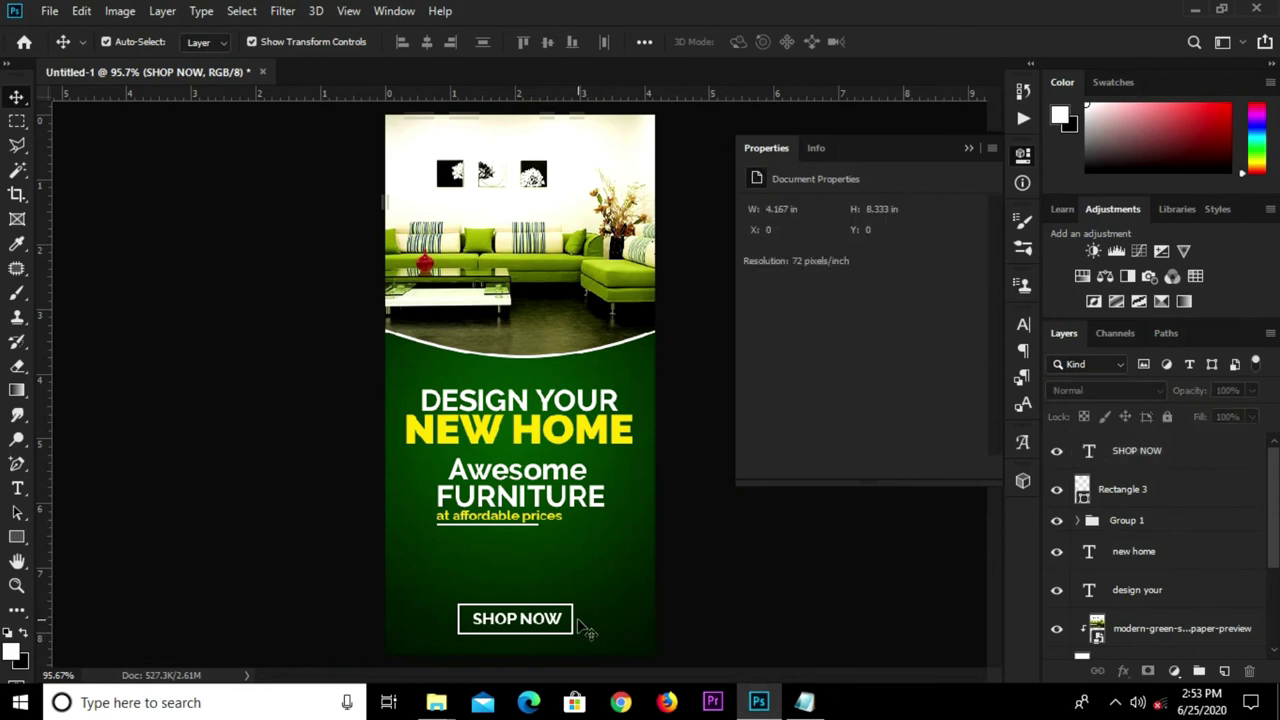
# - Copy the word 'upto' from the Notepad notes
pyautogui.click(806, 702)
pyautogui.moveTo(188, 338); pyautogui.dragTo(130, 338)
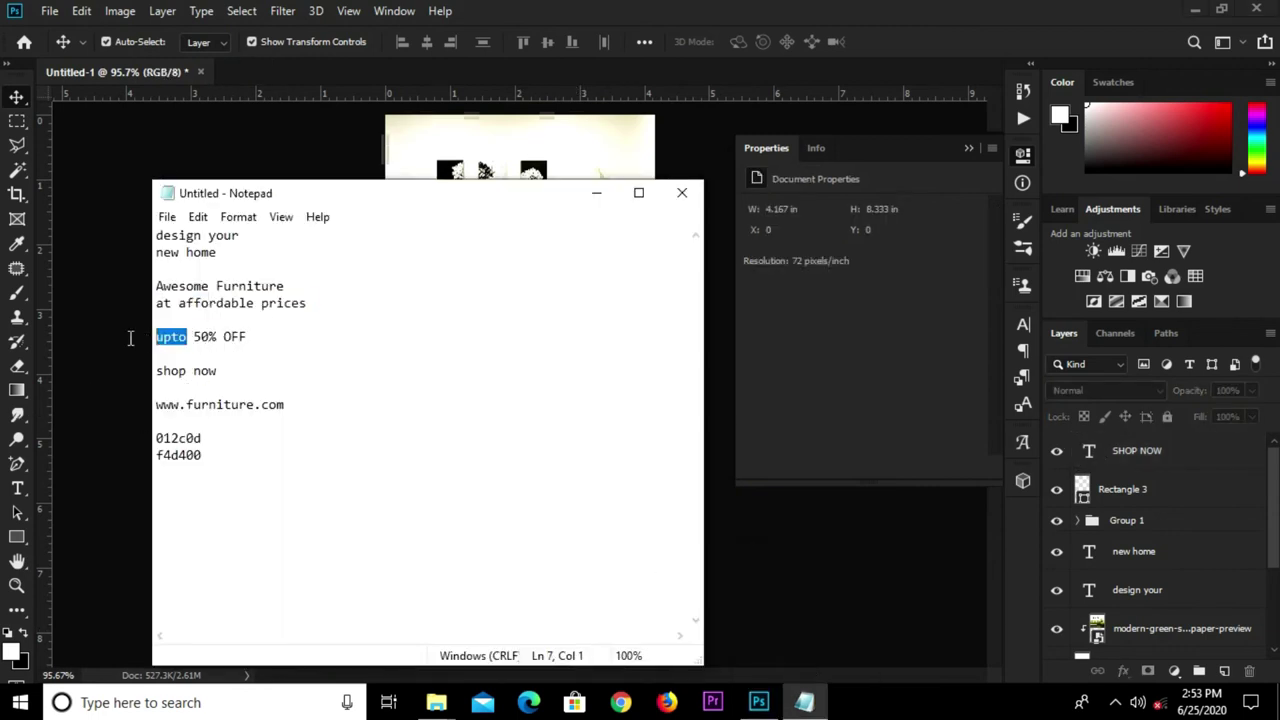
pyautogui.rightClick(170, 334)
pyautogui.click(229, 394)
pyautogui.click(119, 394)
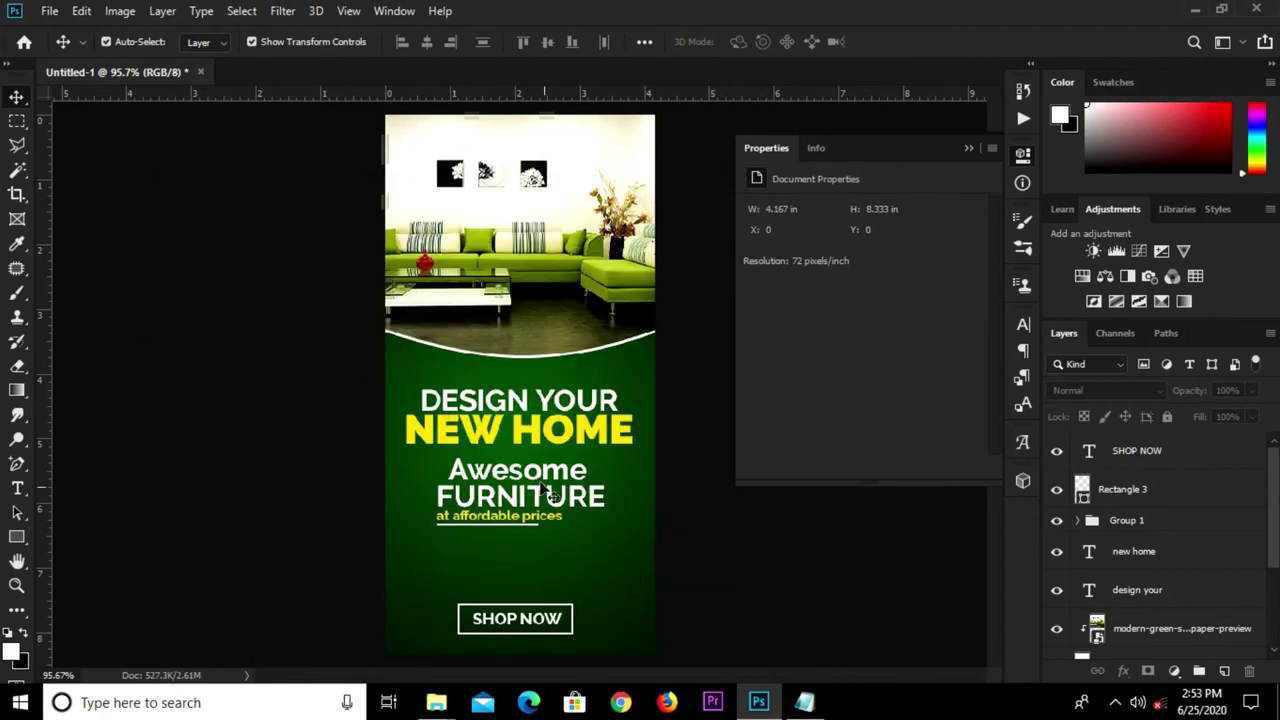
pyautogui.click(550, 410)
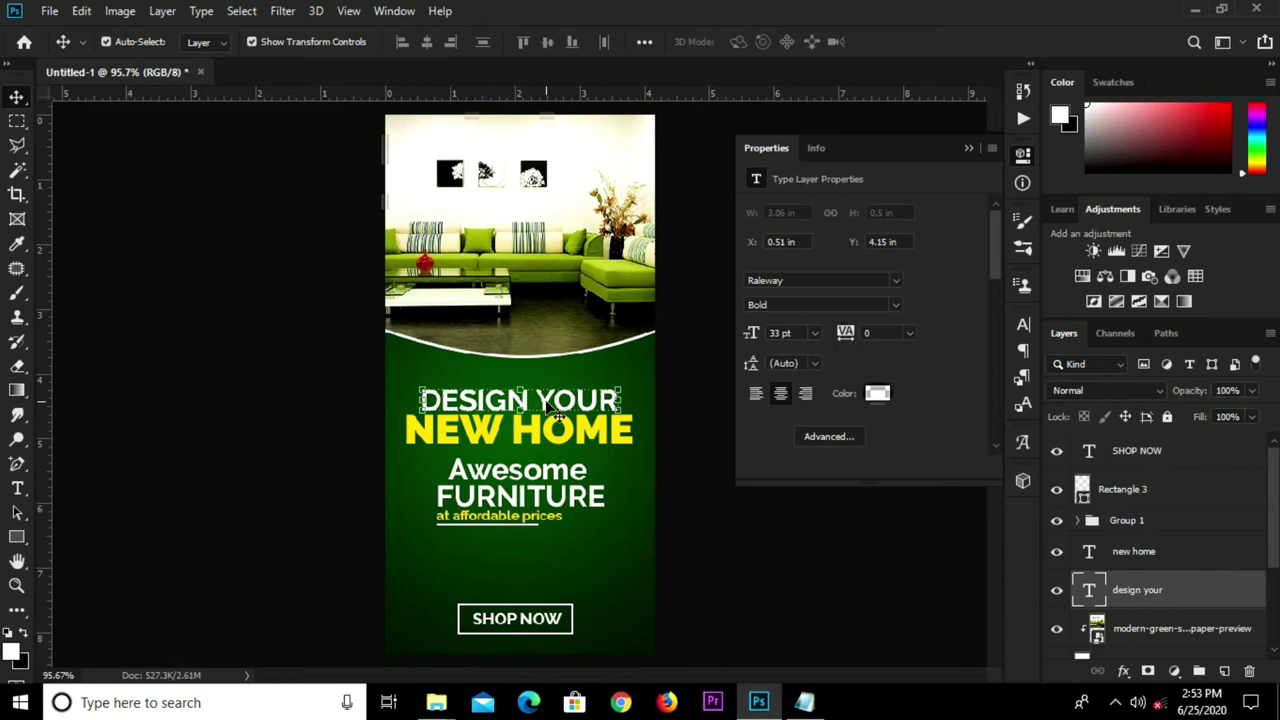
pyautogui.keyDown('alt'); pyautogui.keyDown('shift'); pyautogui.moveTo(560, 401); pyautogui.dragTo(514, 553); pyautogui.keyUp('shift'); pyautogui.keyUp('alt')
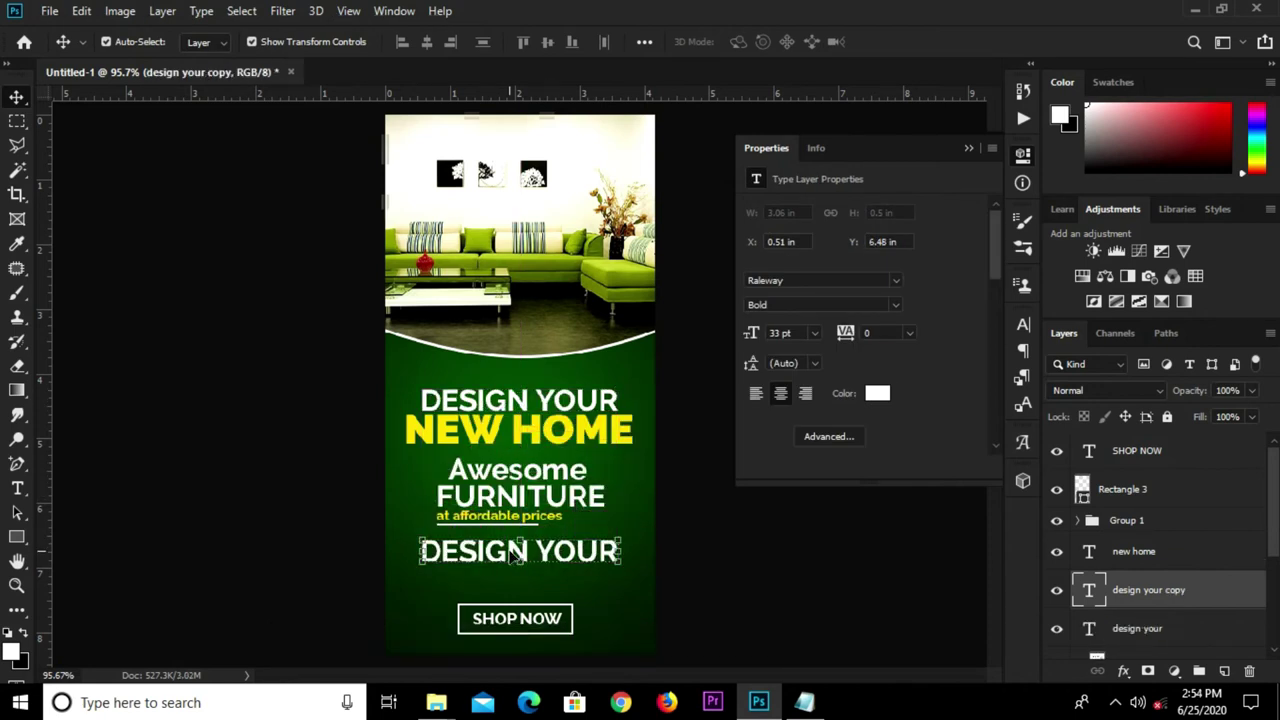
pyautogui.press('t')
pyautogui.click(508, 548)
pyautogui.hotkey('ctrl', 'a')
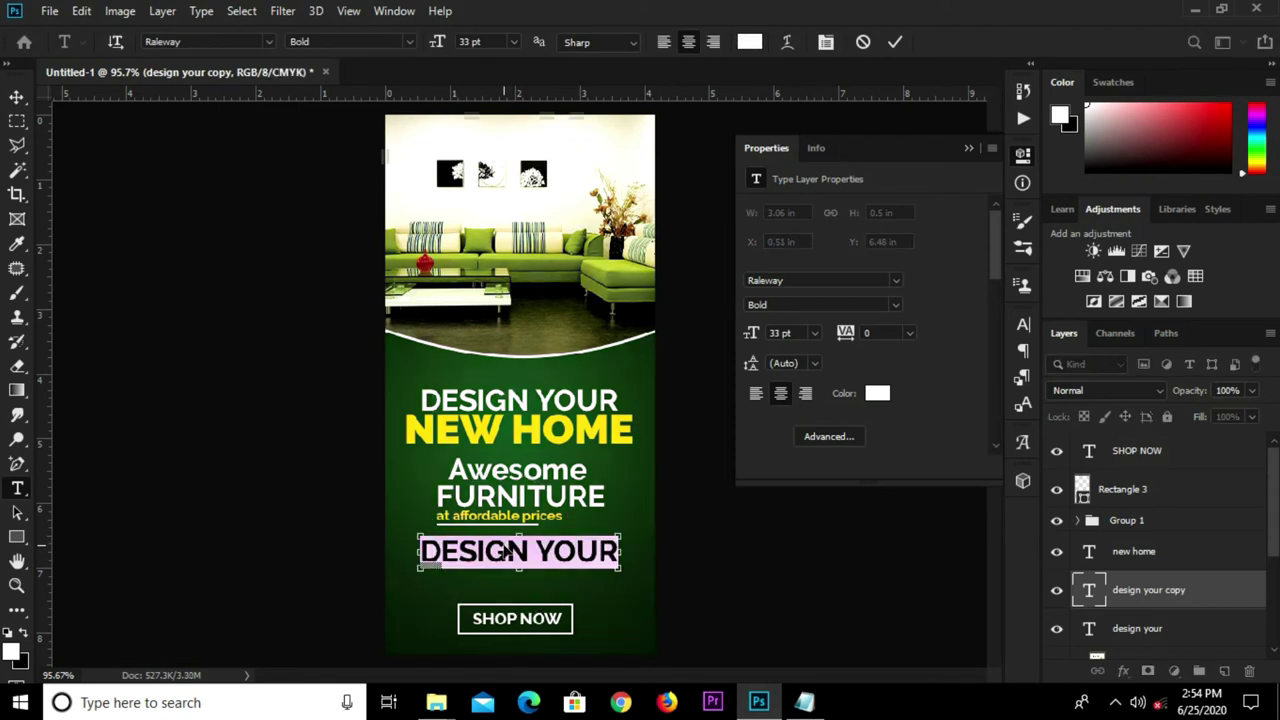
pyautogui.click(507, 551)
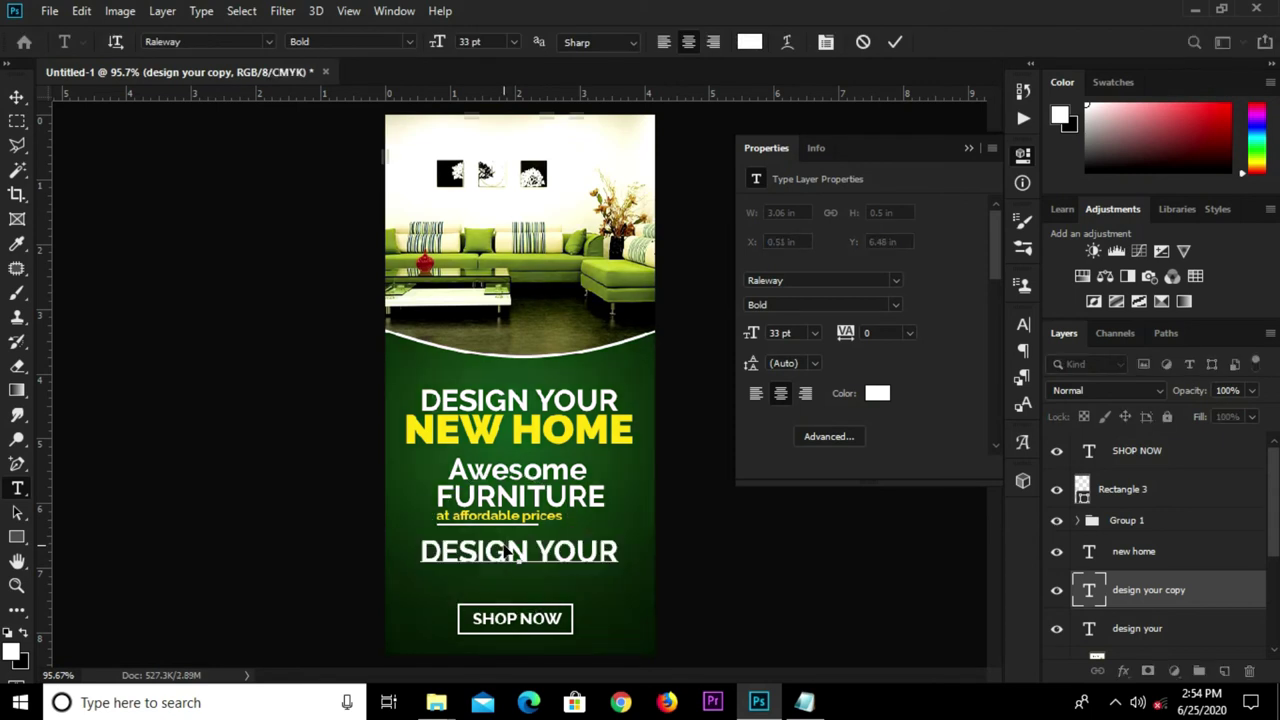
pyautogui.click(889, 45)
pyautogui.press('Escape')
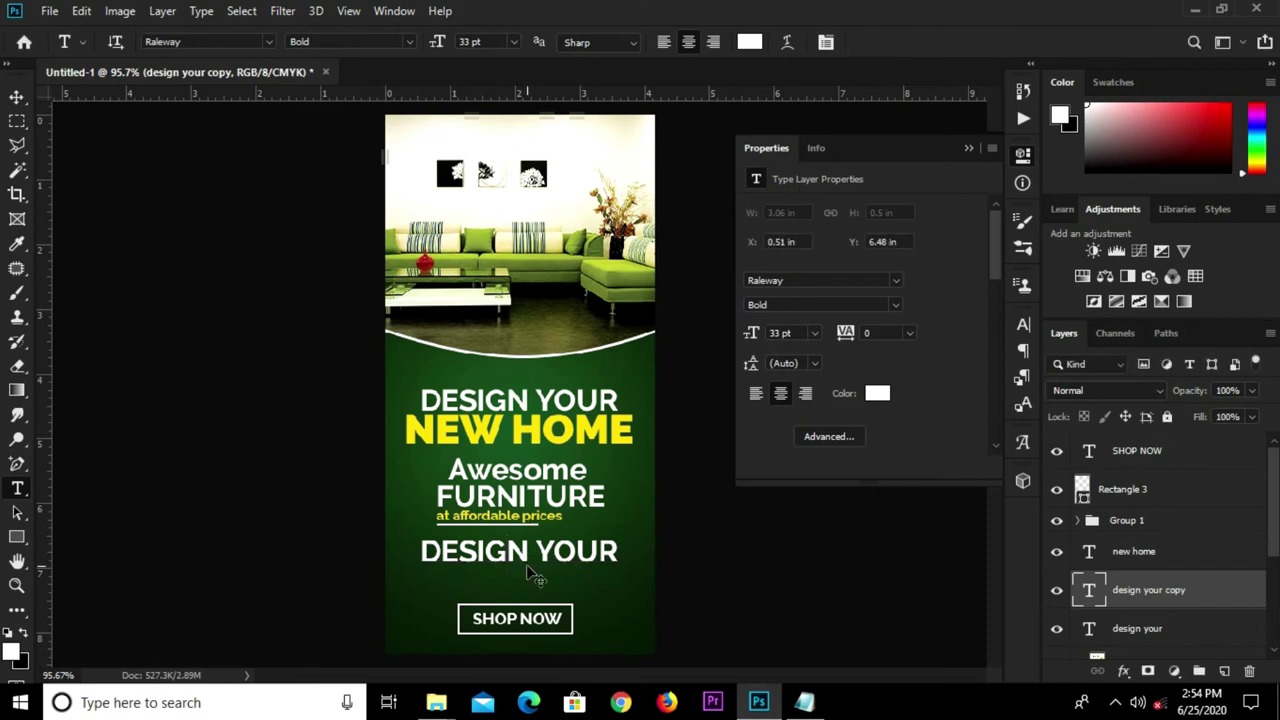
pyautogui.click(967, 149)
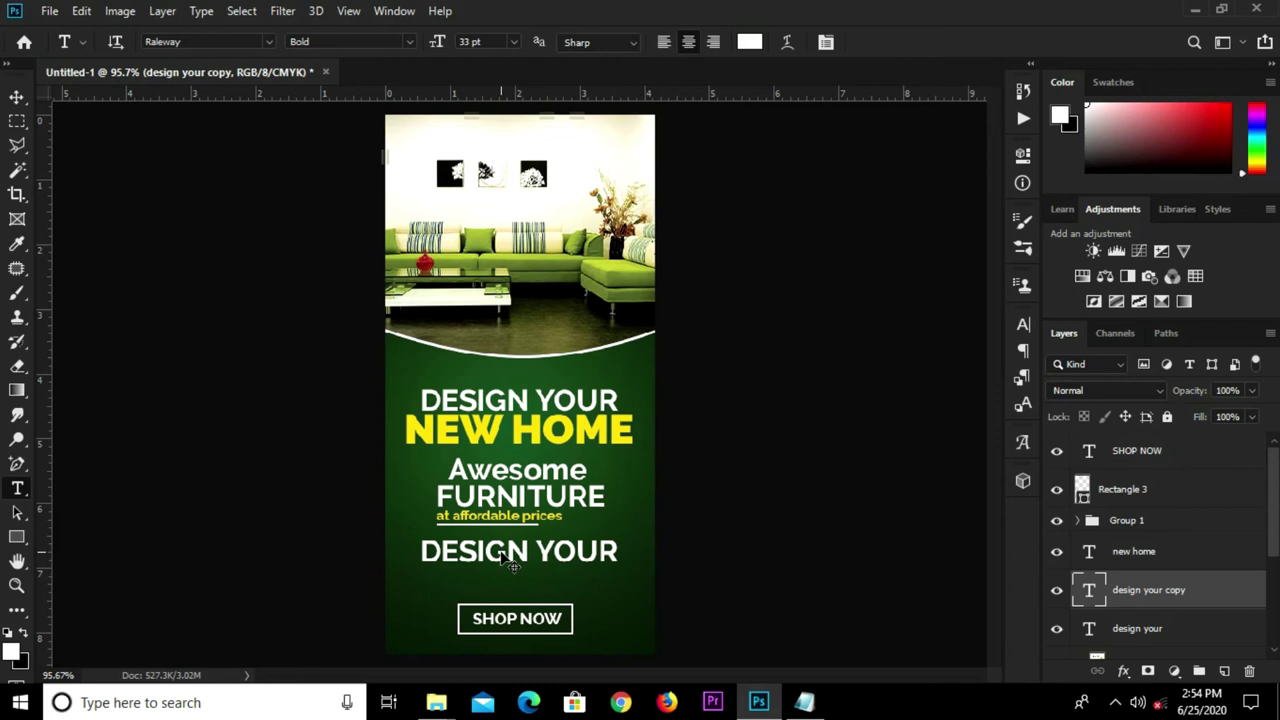
pyautogui.hotkey('ctrl', 'y')
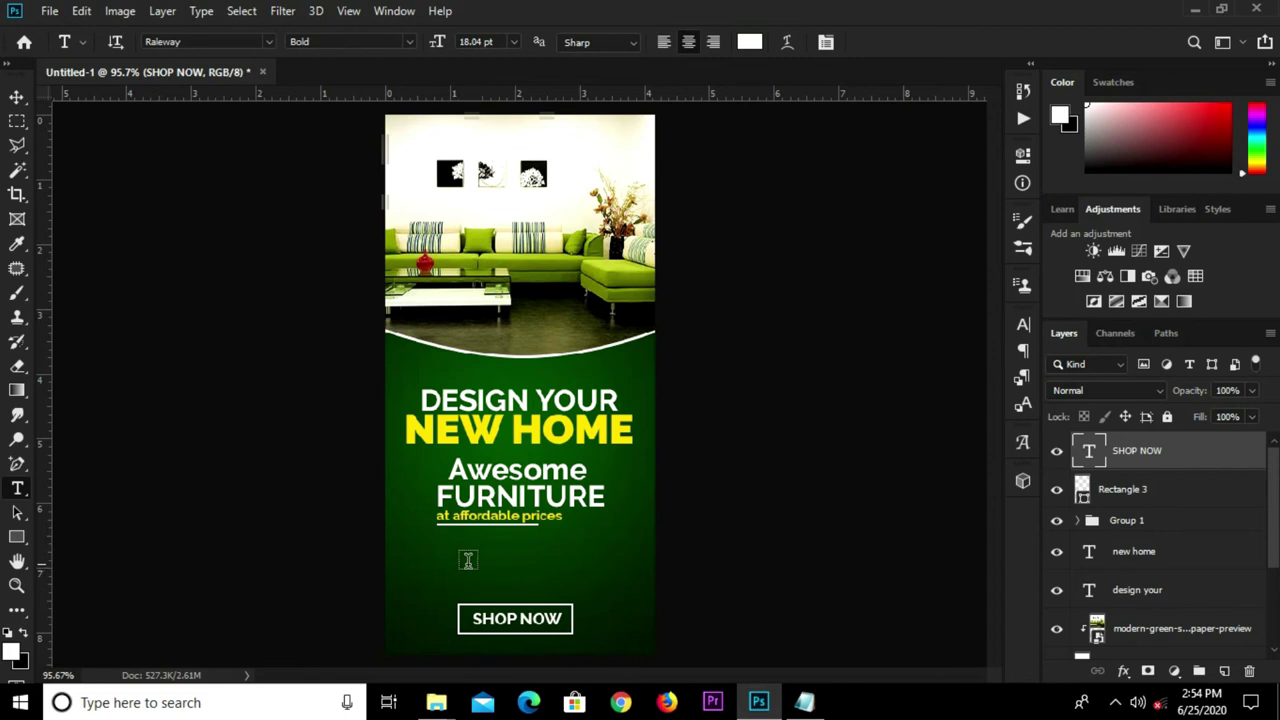
# - Add a white UPTO text line below the affordable-prices tagline
pyautogui.click(464, 557)
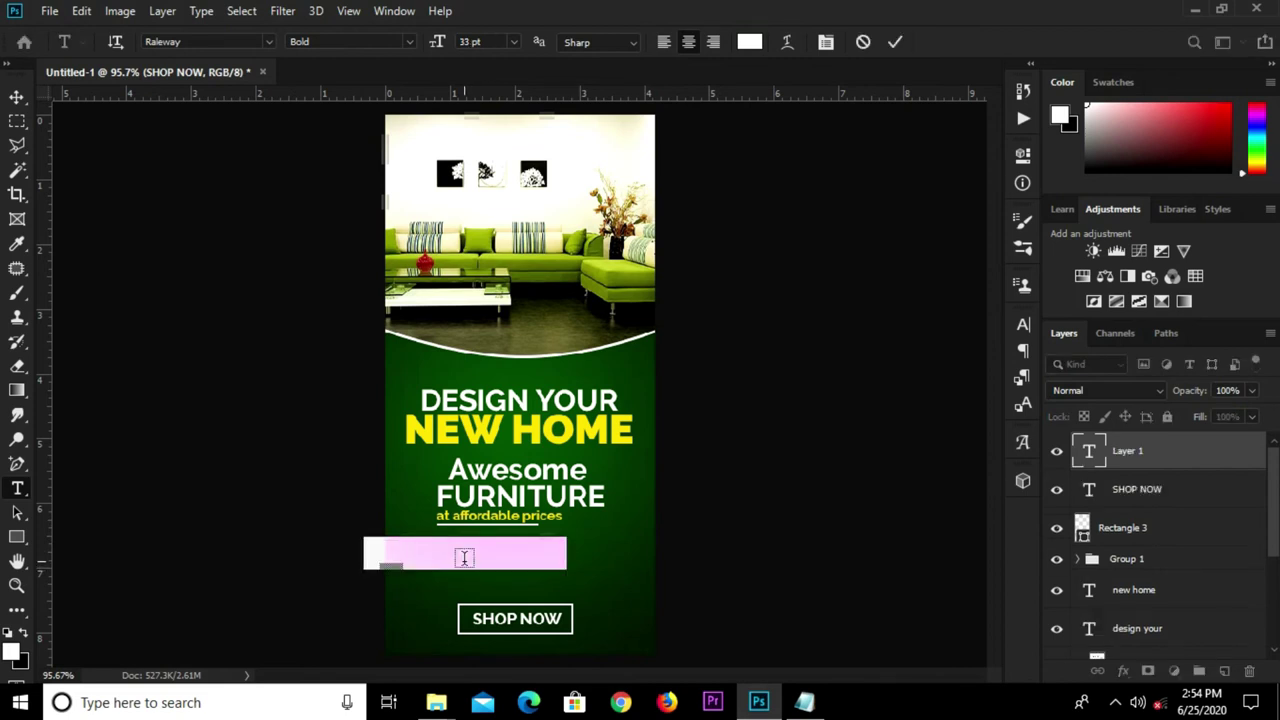
pyautogui.write('UPTO')
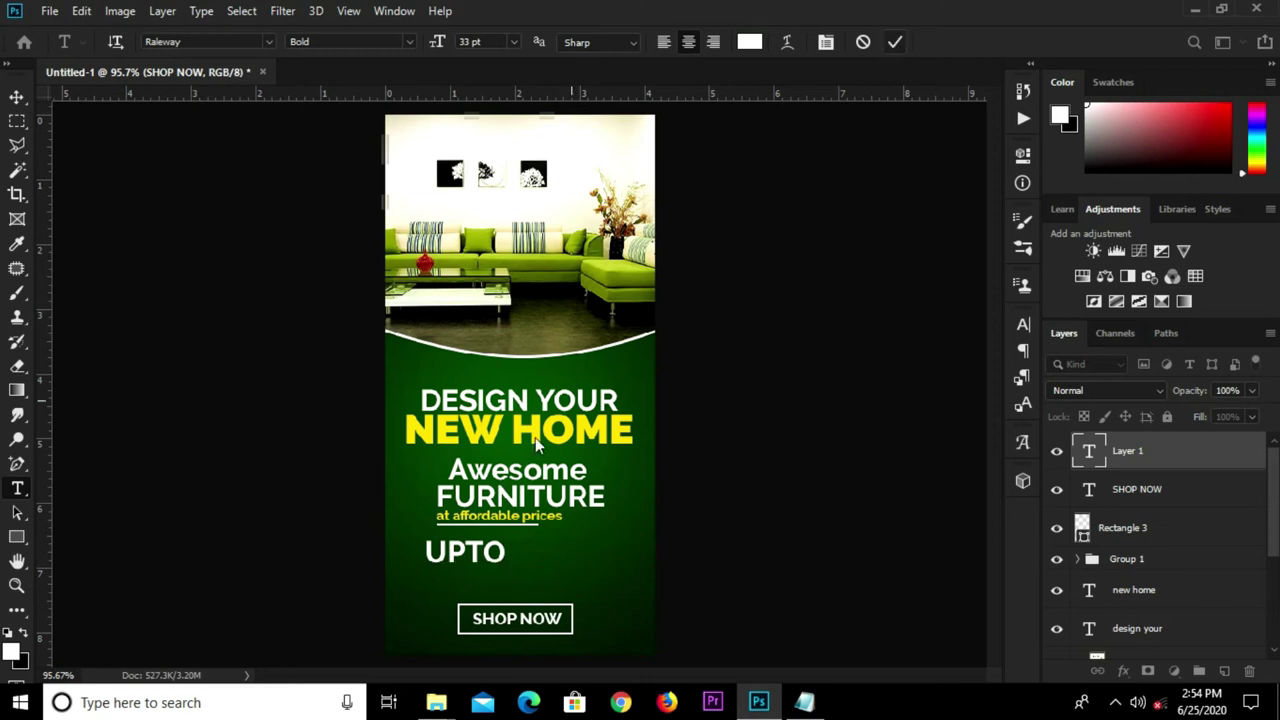
pyautogui.click(565, 420)
# - Scale UPTO to about 85% and centre it horizontally on the banner
pyautogui.press('v')
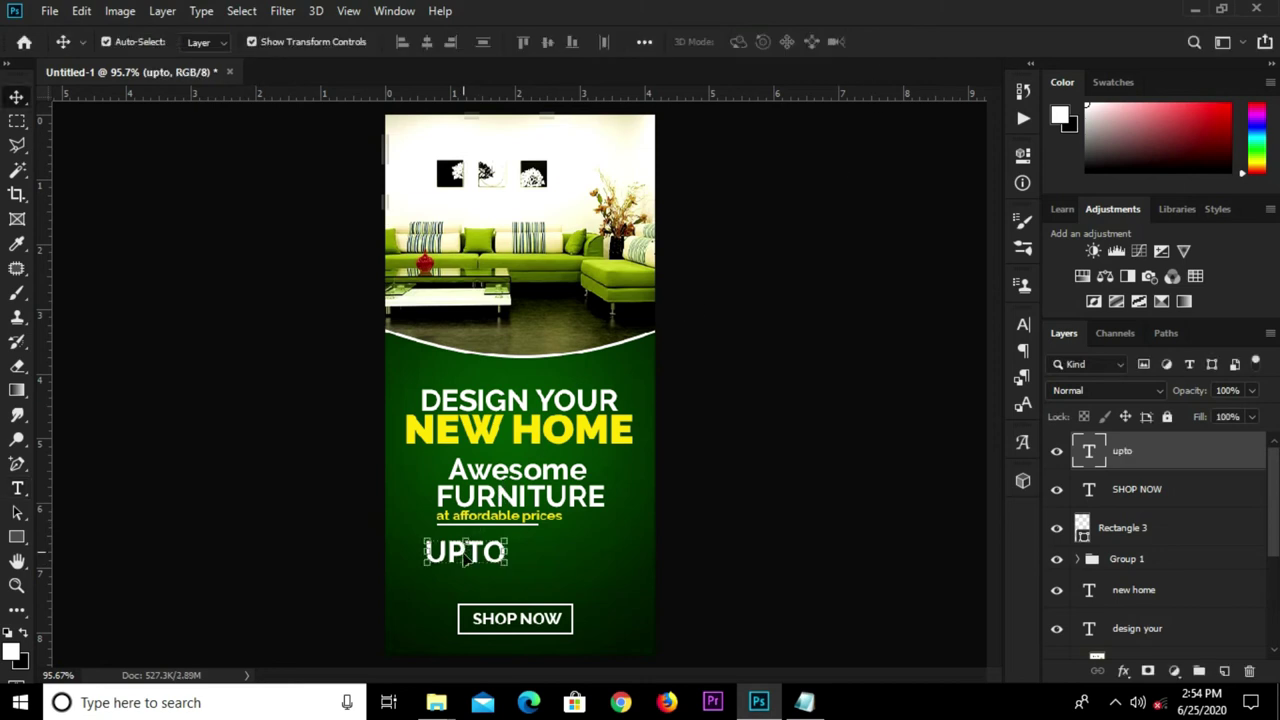
pyautogui.hotkey('ctrl', 't')
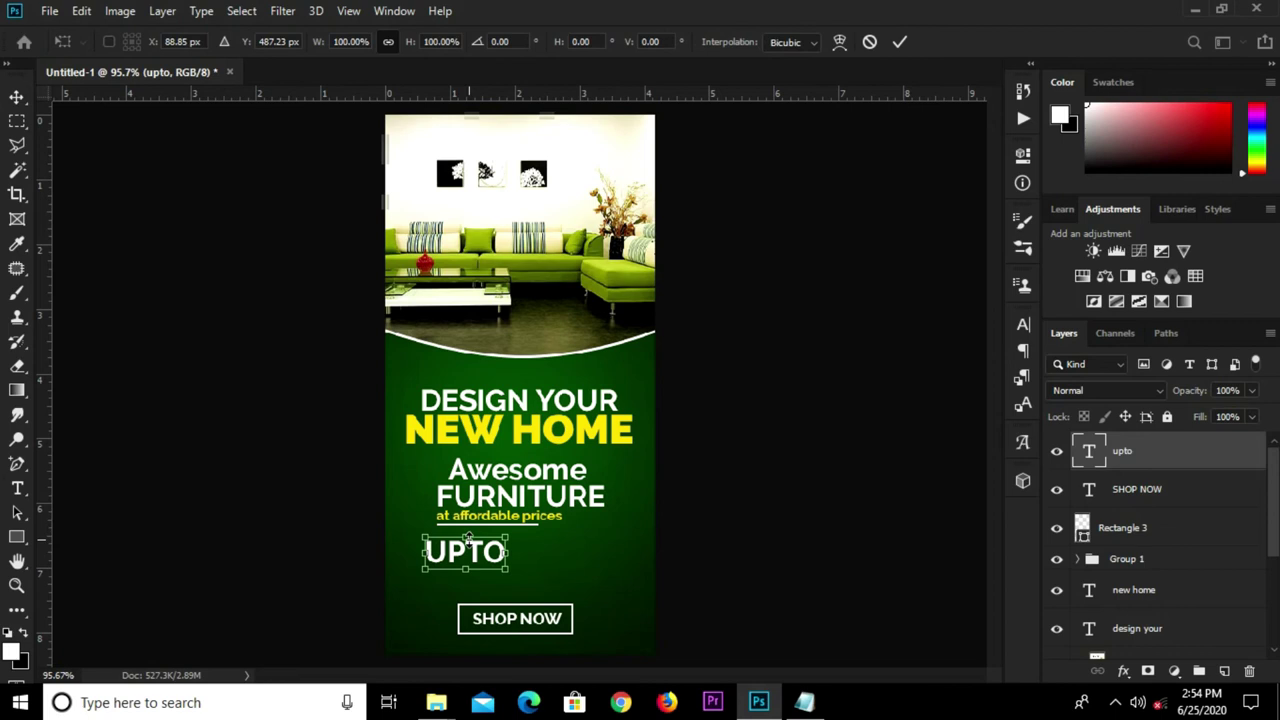
pyautogui.moveTo(468, 540); pyautogui.dragTo(470, 545)
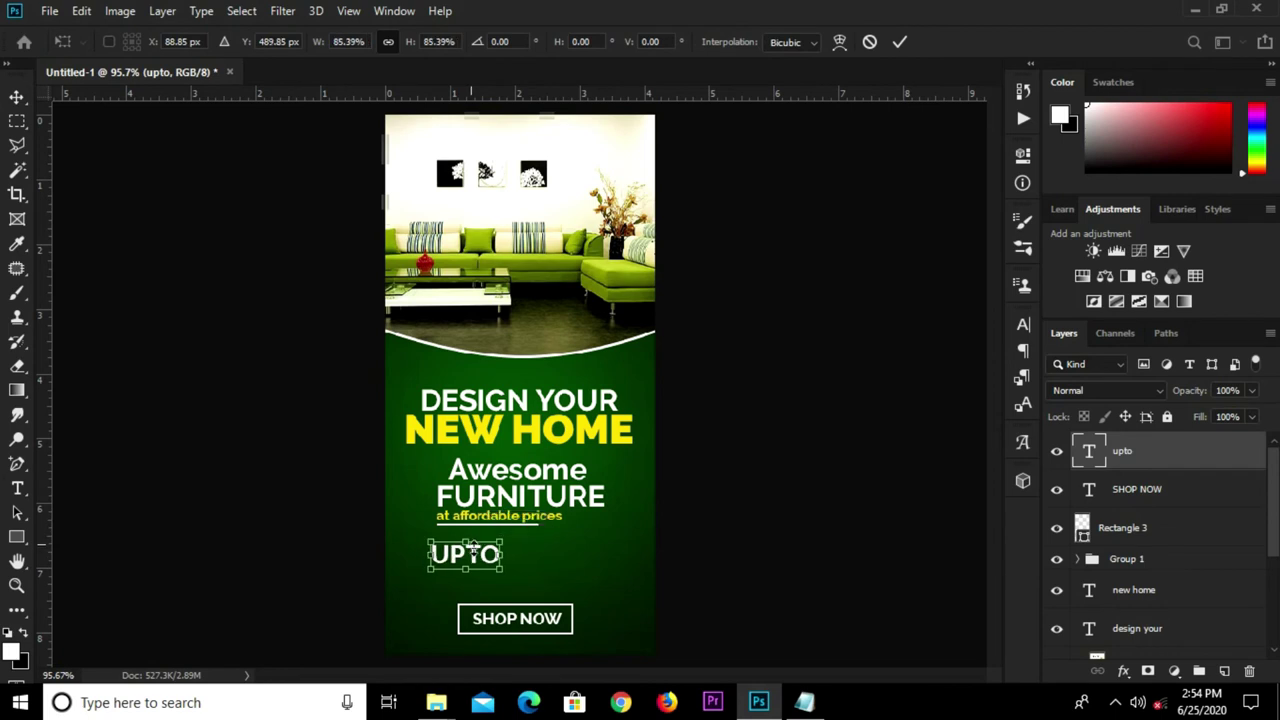
pyautogui.press('Return')
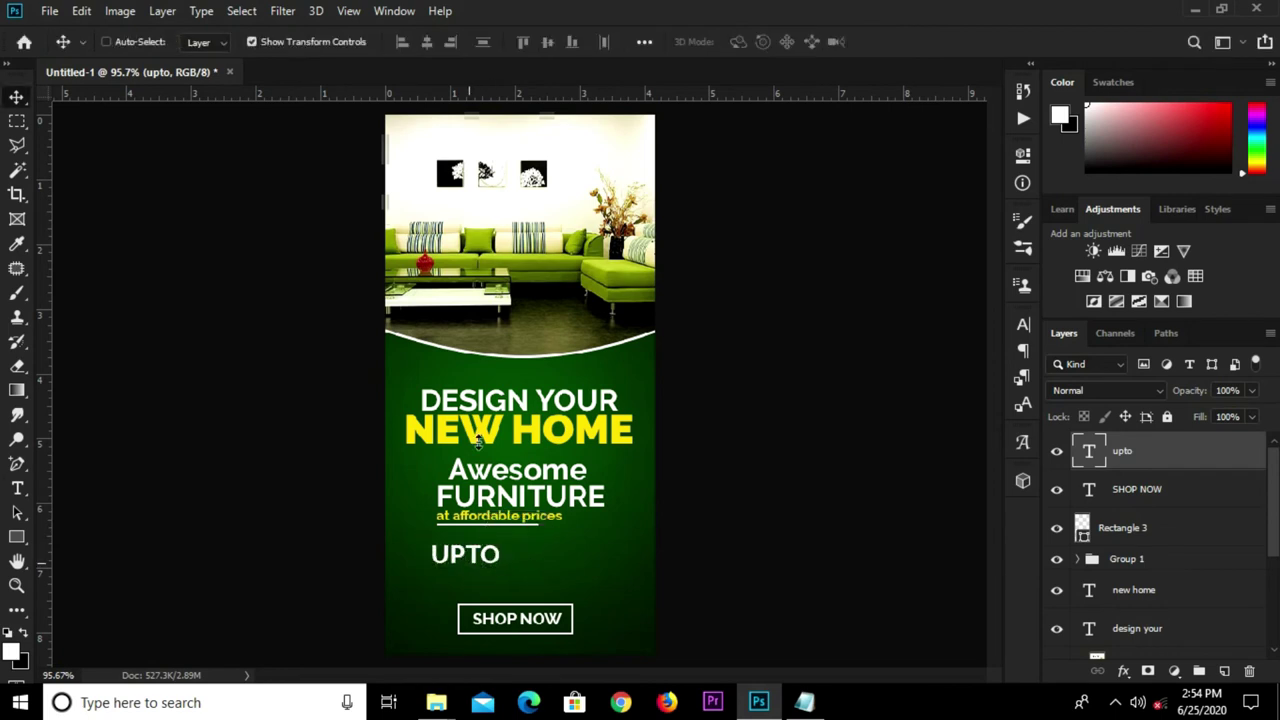
pyautogui.hotkey('ctrl', 'a')
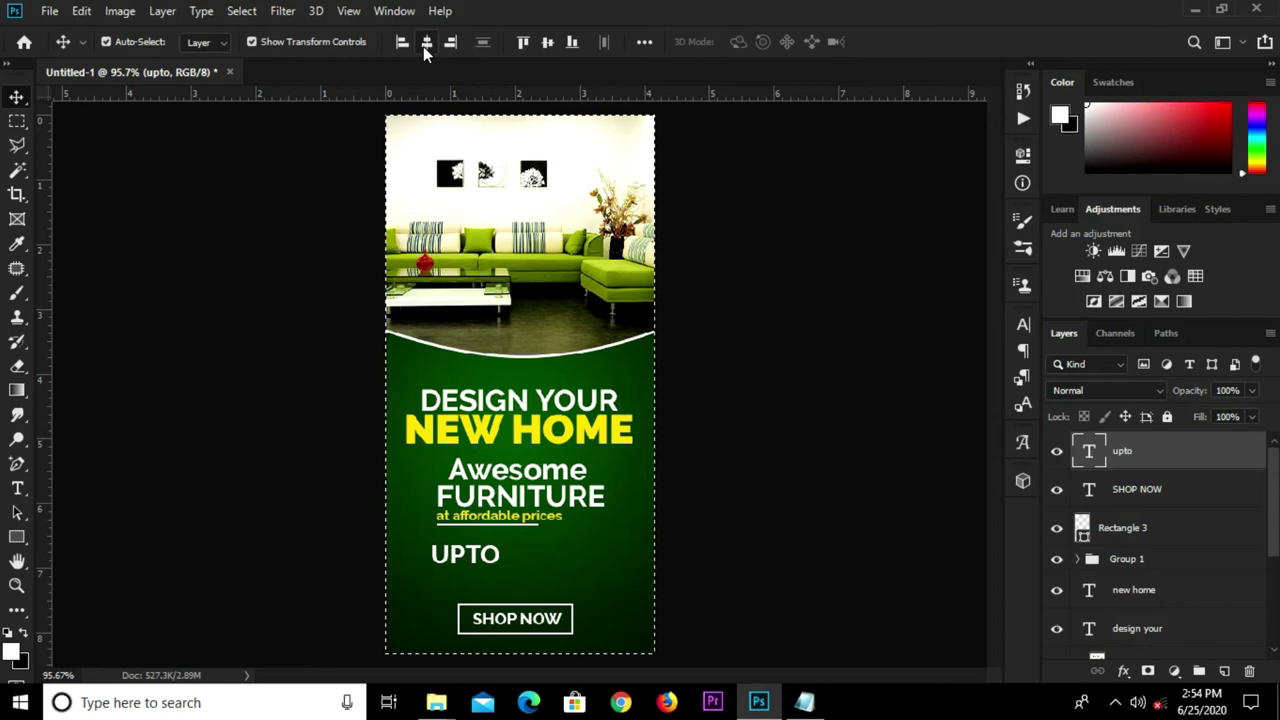
pyautogui.click(428, 42)
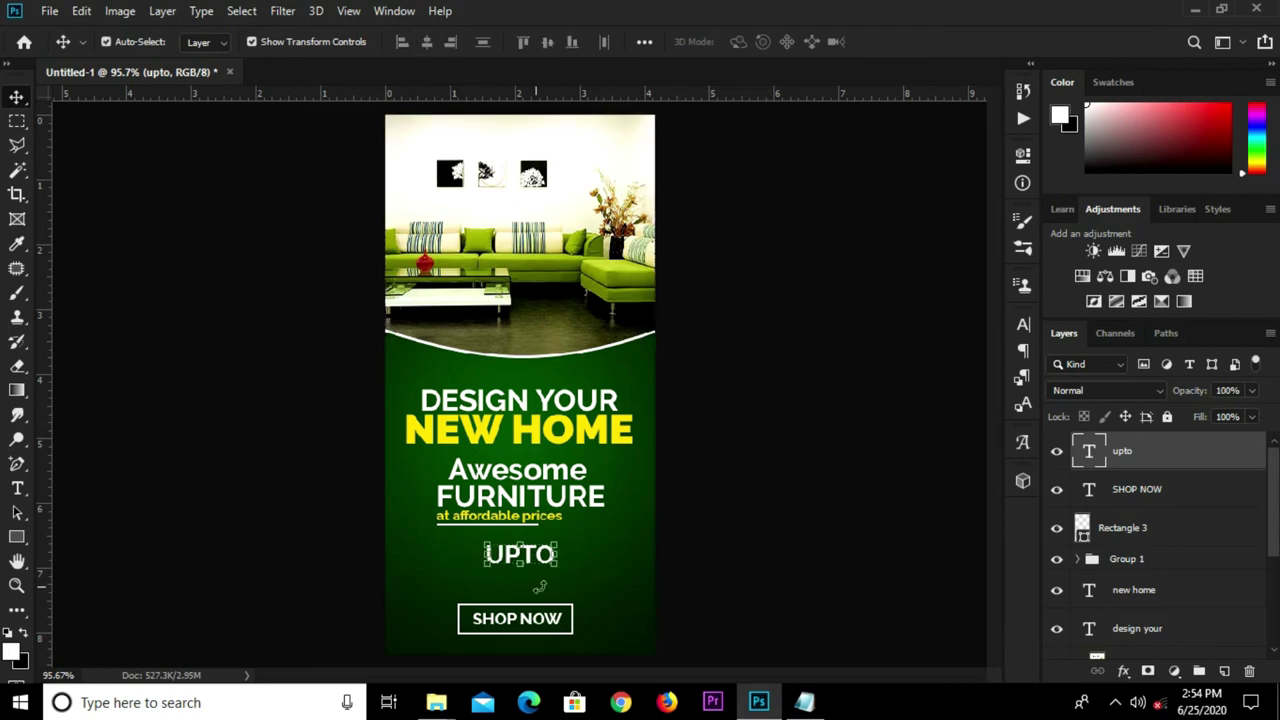
pyautogui.hotkey('ctrl', 'd')
pyautogui.scroll(1, 540, 580)
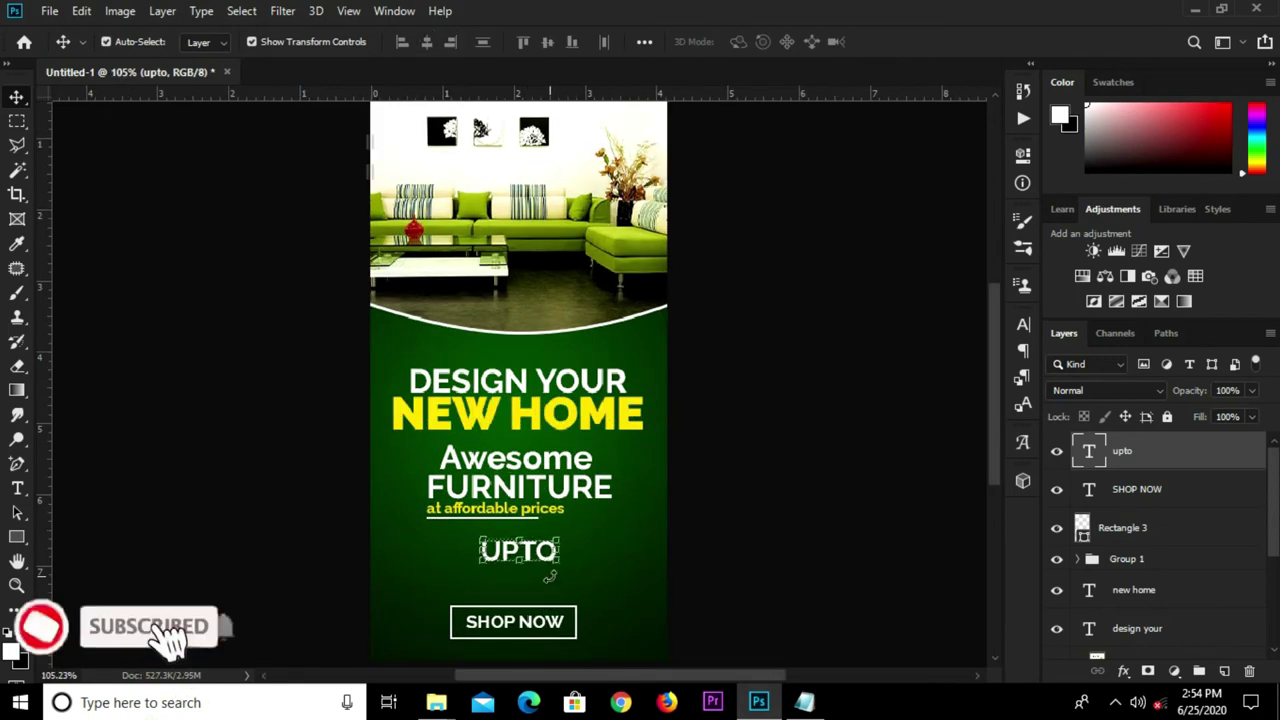
# - Nudge the new home and design your headline lines upward together
pyautogui.click(585, 425)
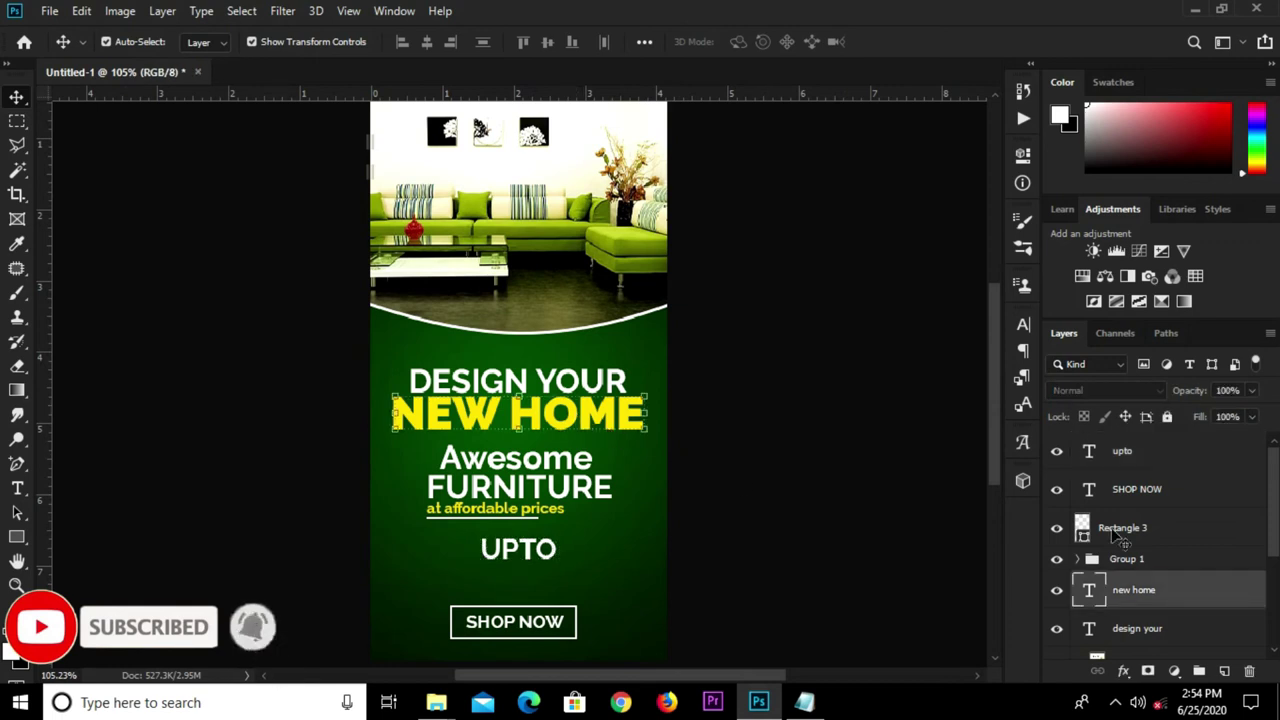
pyautogui.scroll(-1, 1186, 586)
pyautogui.keyDown('ctrl'); pyautogui.click(1150, 590); pyautogui.keyUp('ctrl')
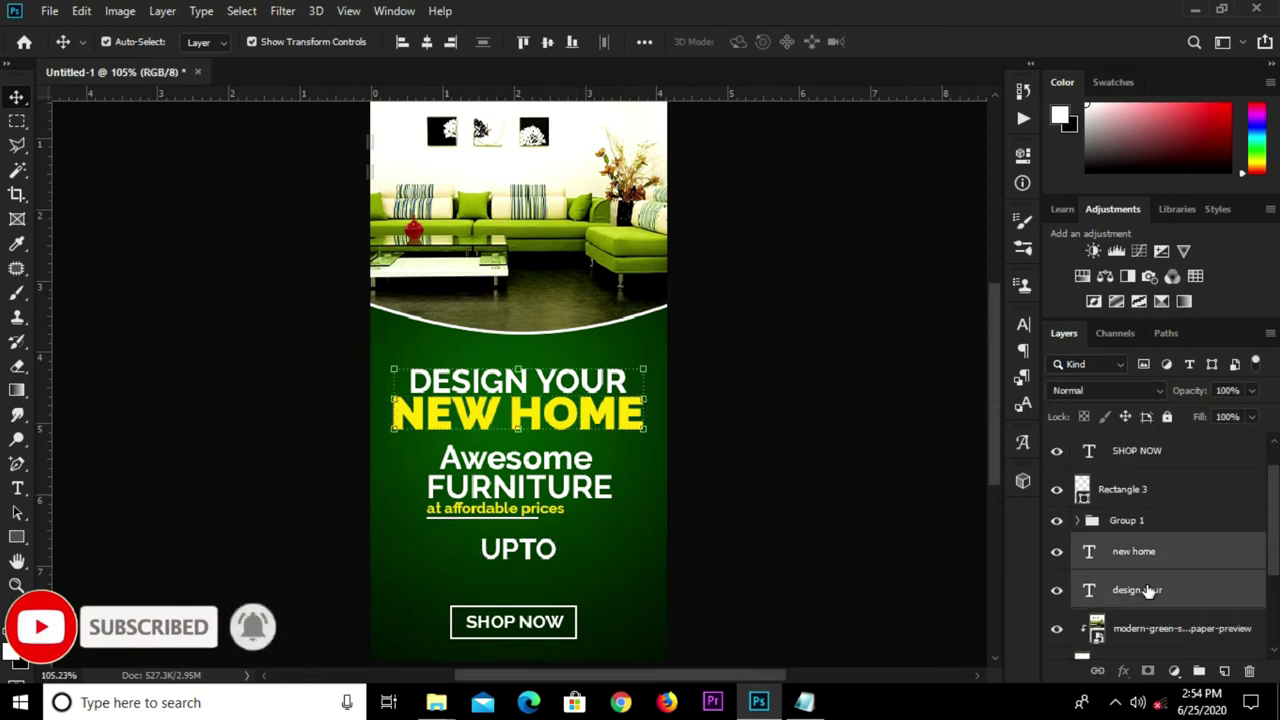
pyautogui.press('Up')
pyautogui.press('Up')
pyautogui.press('Up')
# - Raise the Awesome FURNITURE group and nudge UPTO slightly
pyautogui.press('Up')
pyautogui.press('Up')
pyautogui.press('Up')
pyautogui.press('Up')
pyautogui.press('Up')
pyautogui.press('Up')
pyautogui.scroll(1, 1150, 563)
pyautogui.click(1145, 560)
pyautogui.press('Up')
pyautogui.press('Up')
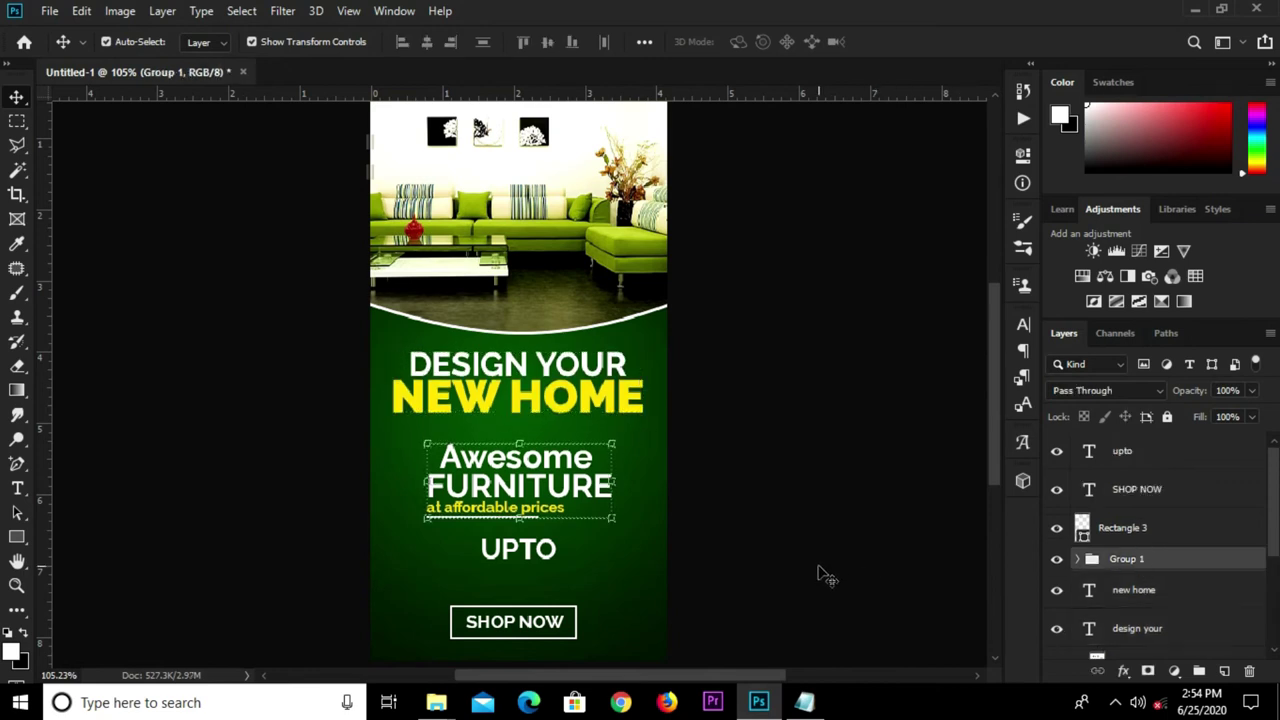
pyautogui.press('Up')
pyautogui.press('Up')
pyautogui.press('Up')
pyautogui.press('Up')
pyautogui.press('Up')
pyautogui.press('Up')
pyautogui.press('Up')
pyautogui.press('Up')
pyautogui.click(523, 563)
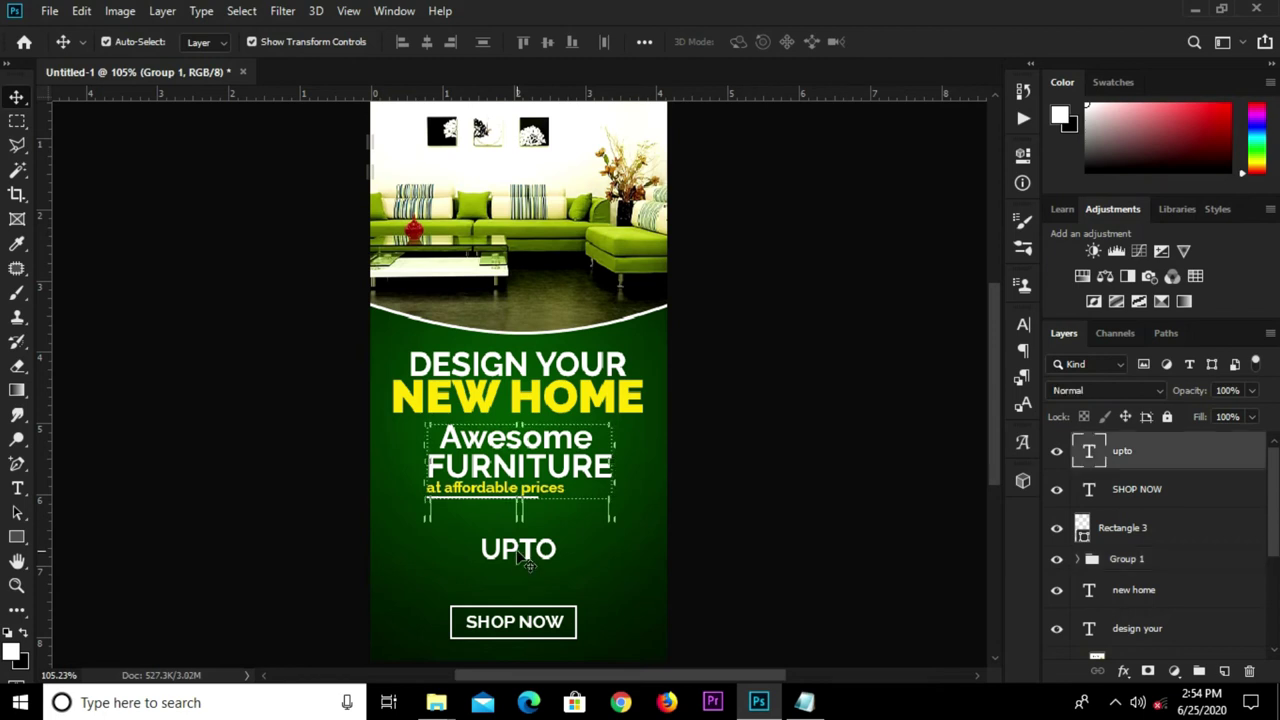
pyautogui.press('Up')
pyautogui.press('Up')
pyautogui.press('Up')
pyautogui.press('Up')
pyautogui.press('Up')
pyautogui.press('Up')
pyautogui.press('Up')
pyautogui.press('Up')
pyautogui.press('Up')
pyautogui.press('Up')
pyautogui.press('Up')
pyautogui.press('Down')
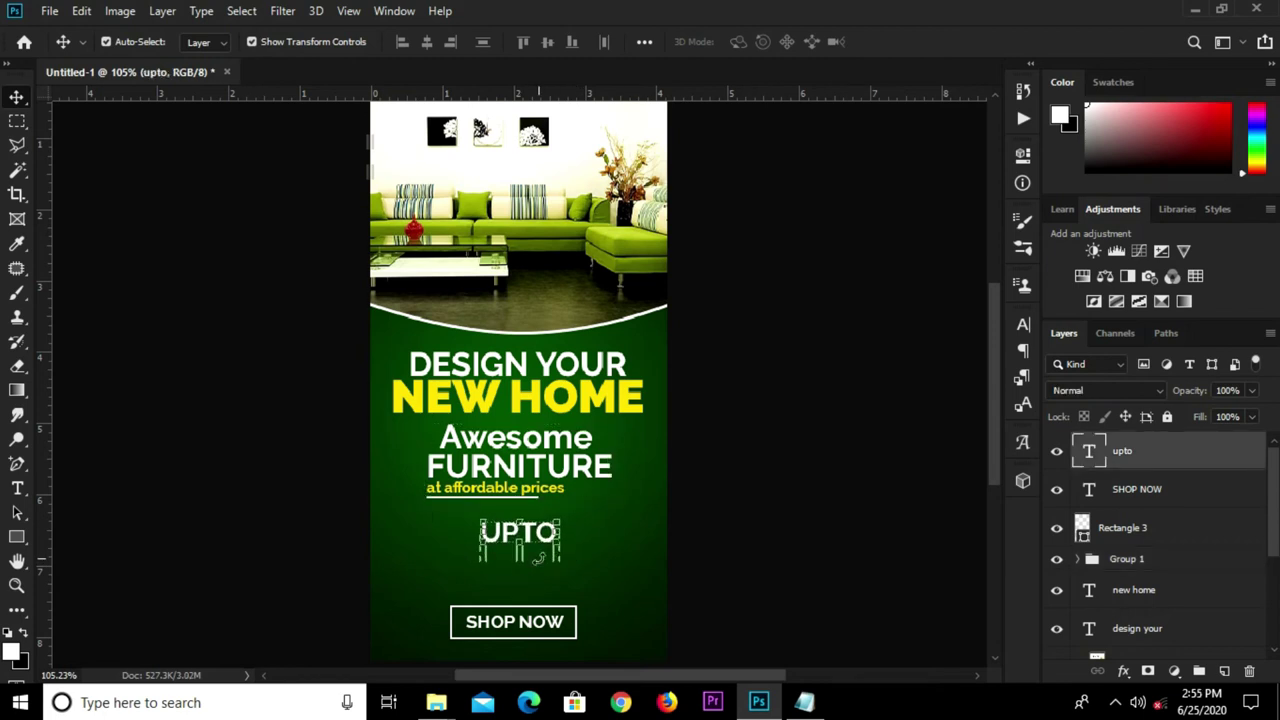
# - Duplicate UPTO just below itself and retype the copy as 50
pyautogui.moveTo(529, 543); pyautogui.dragTo(513, 563)
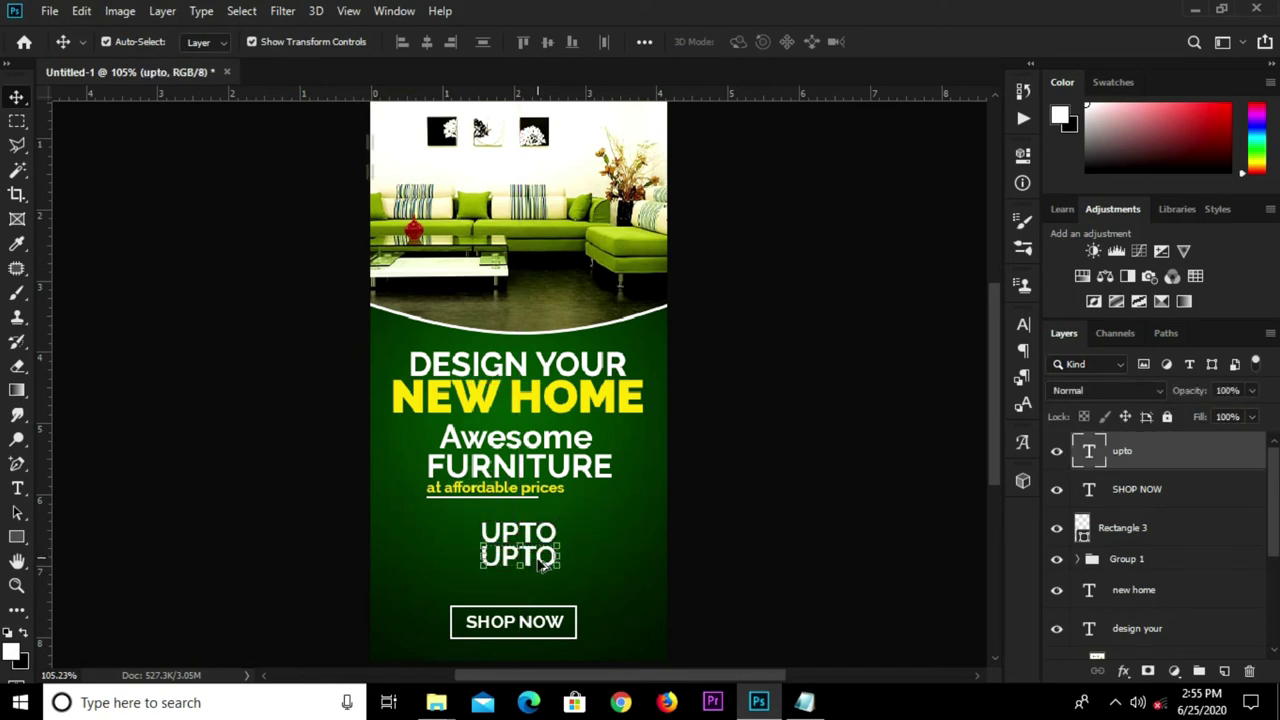
pyautogui.press('t')
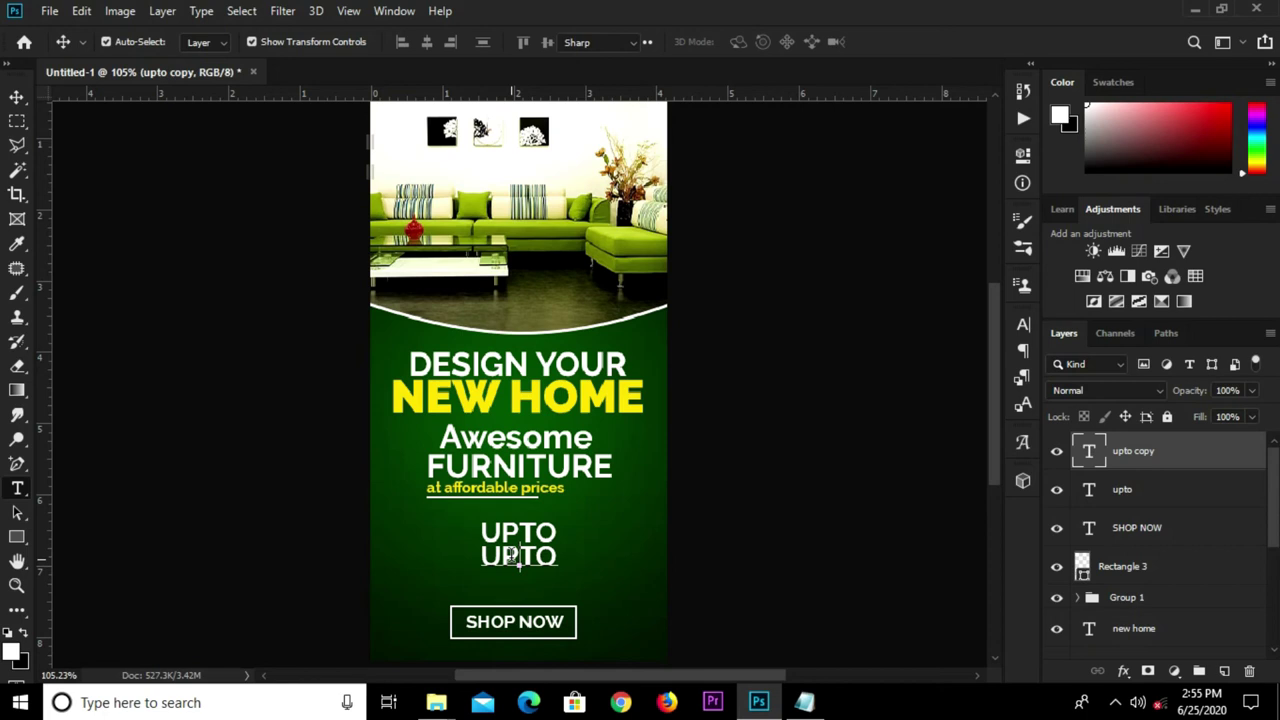
pyautogui.doubleClick(513, 558)
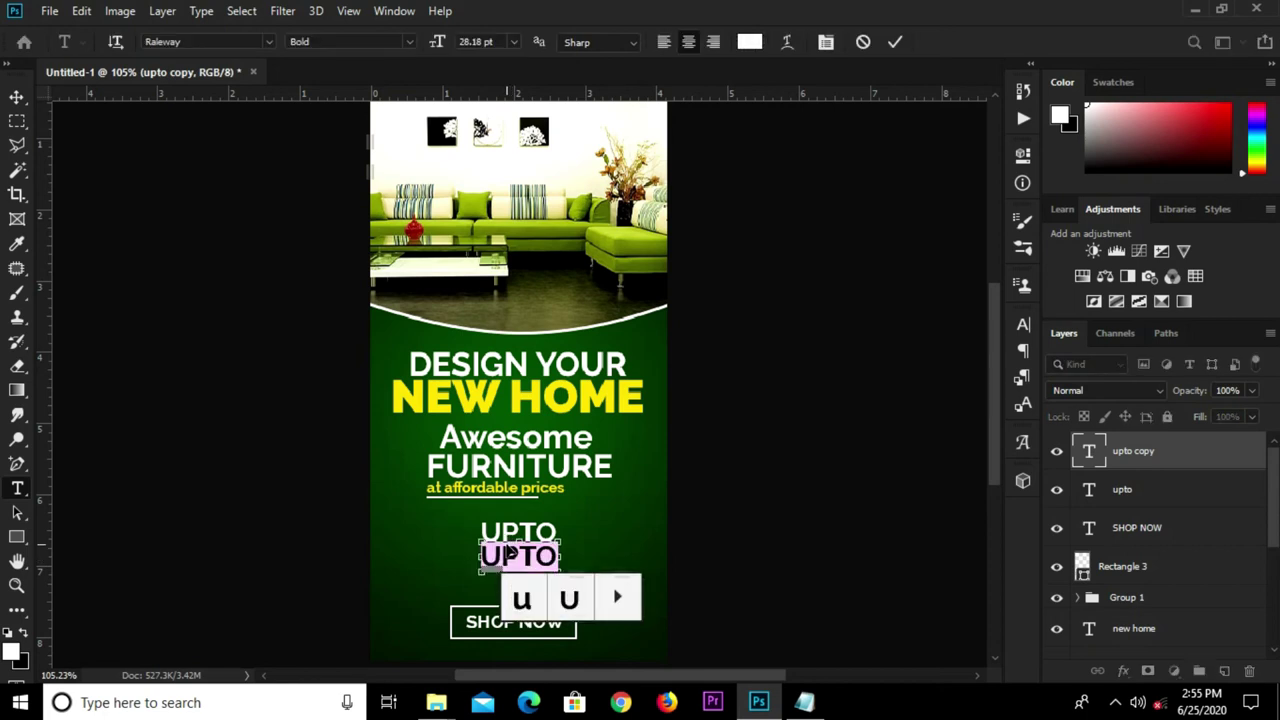
pyautogui.press('BackSpace')
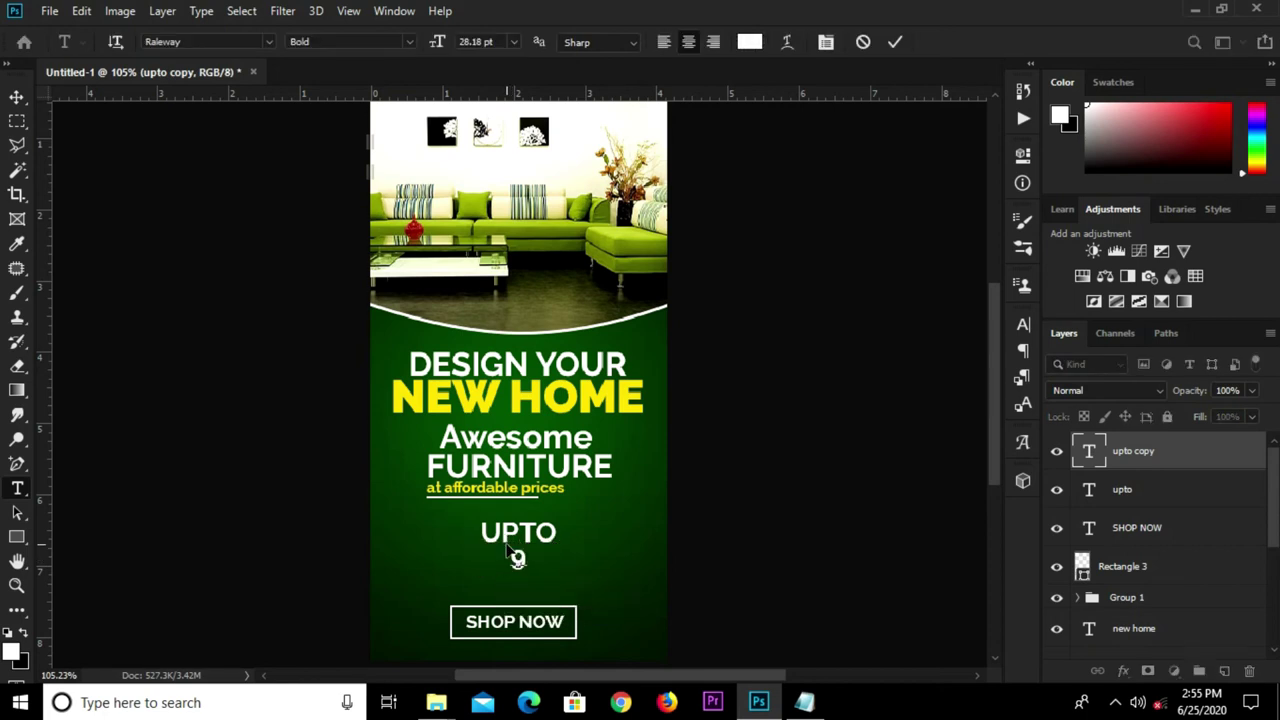
pyautogui.write('50')
pyautogui.click(891, 47)
# - Set the 50 in Accidental Presidency at 68 pt
pyautogui.click(1022, 326)
pyautogui.click(911, 352)
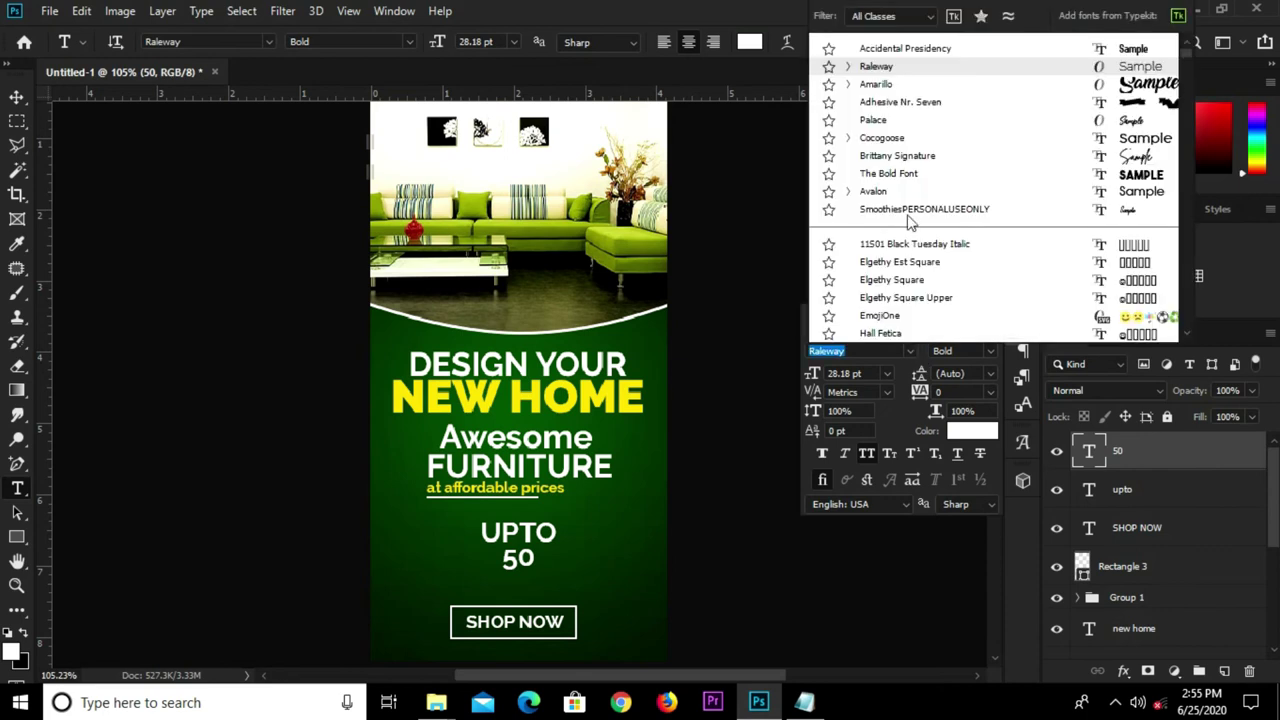
pyautogui.click(884, 46)
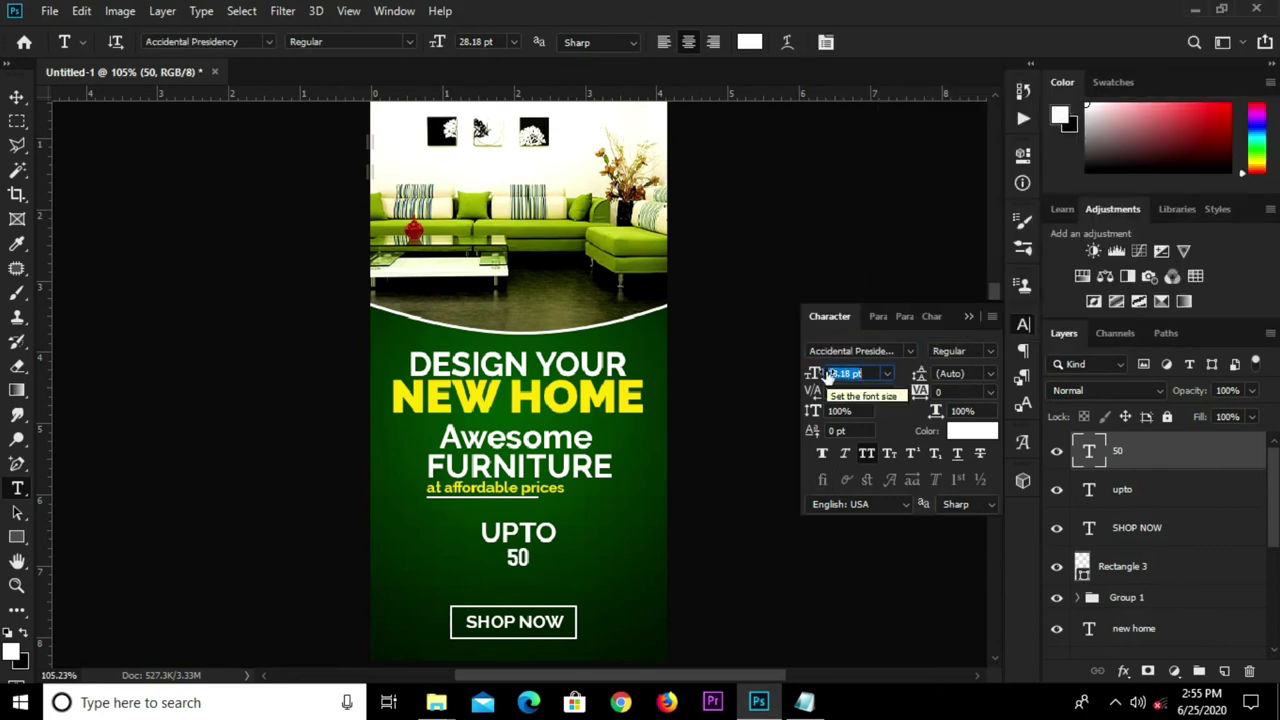
pyautogui.write('68')
pyautogui.click(969, 317)
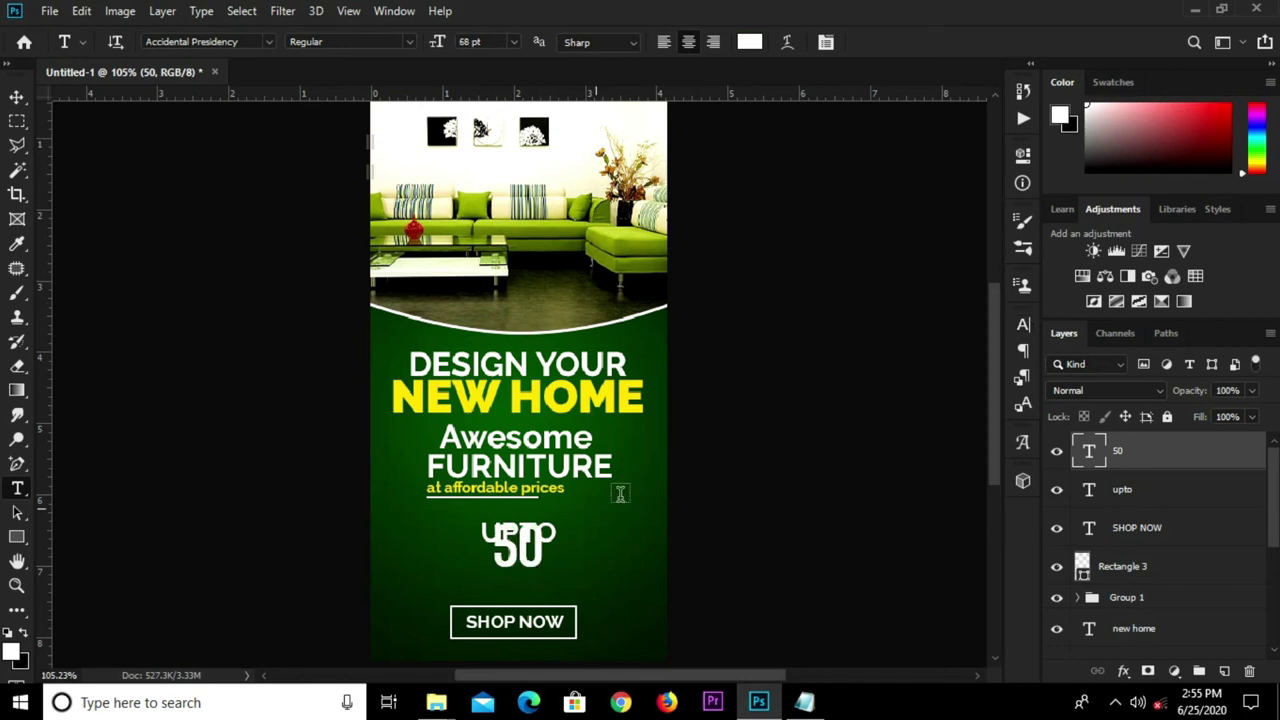
# - Move the 50 lower beneath UPTO and centre it horizontally on the canvas
pyautogui.press('v')
pyautogui.moveTo(512, 550); pyautogui.dragTo(517, 574)
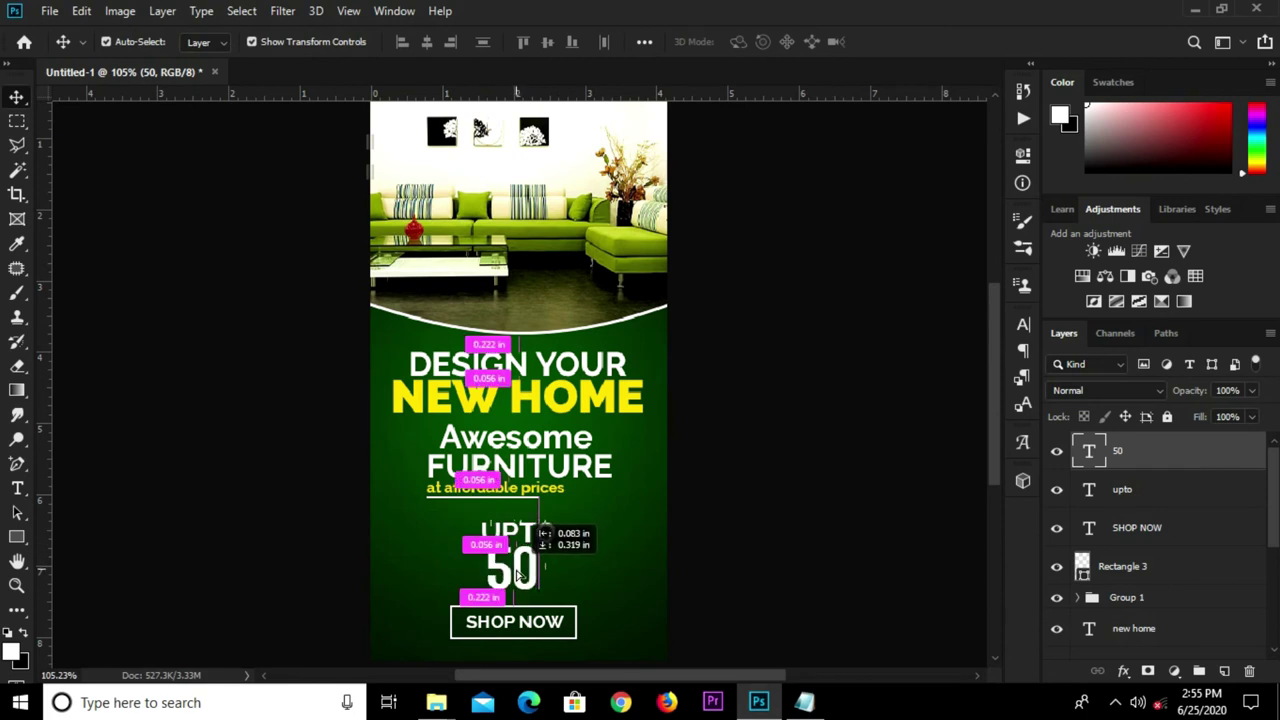
pyautogui.hotkey('ctrl', 'a')
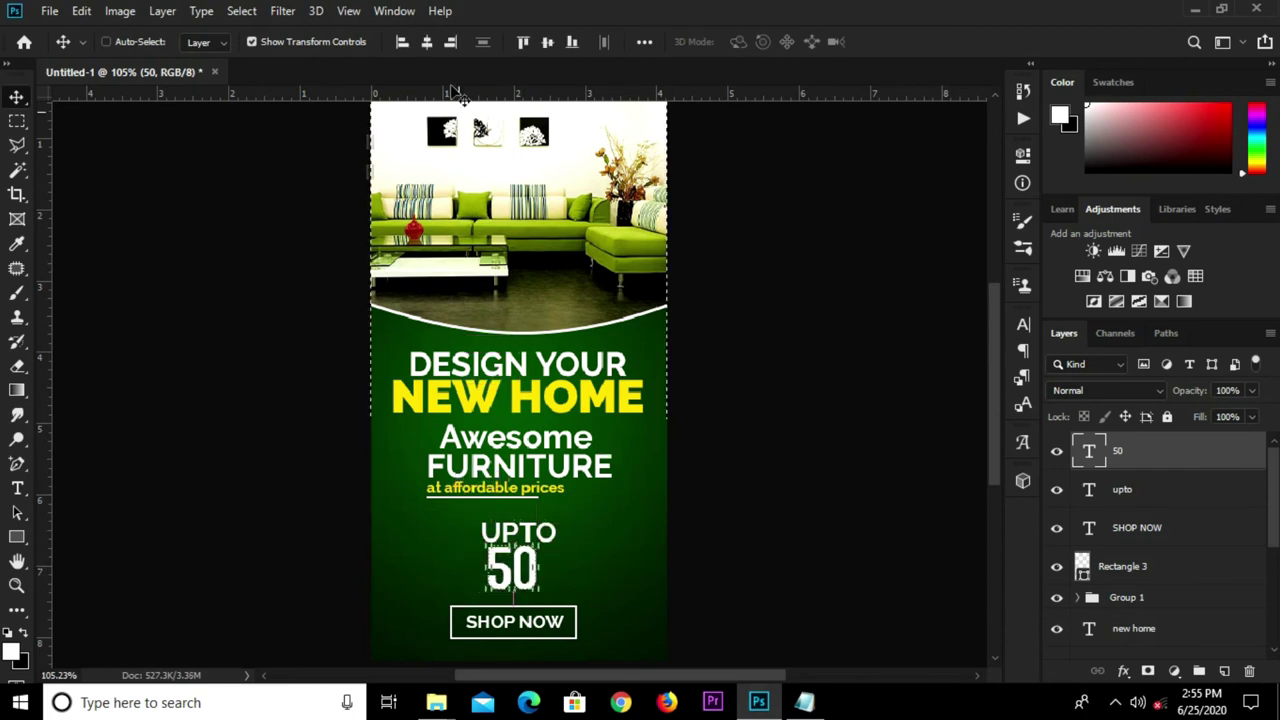
pyautogui.click(427, 45)
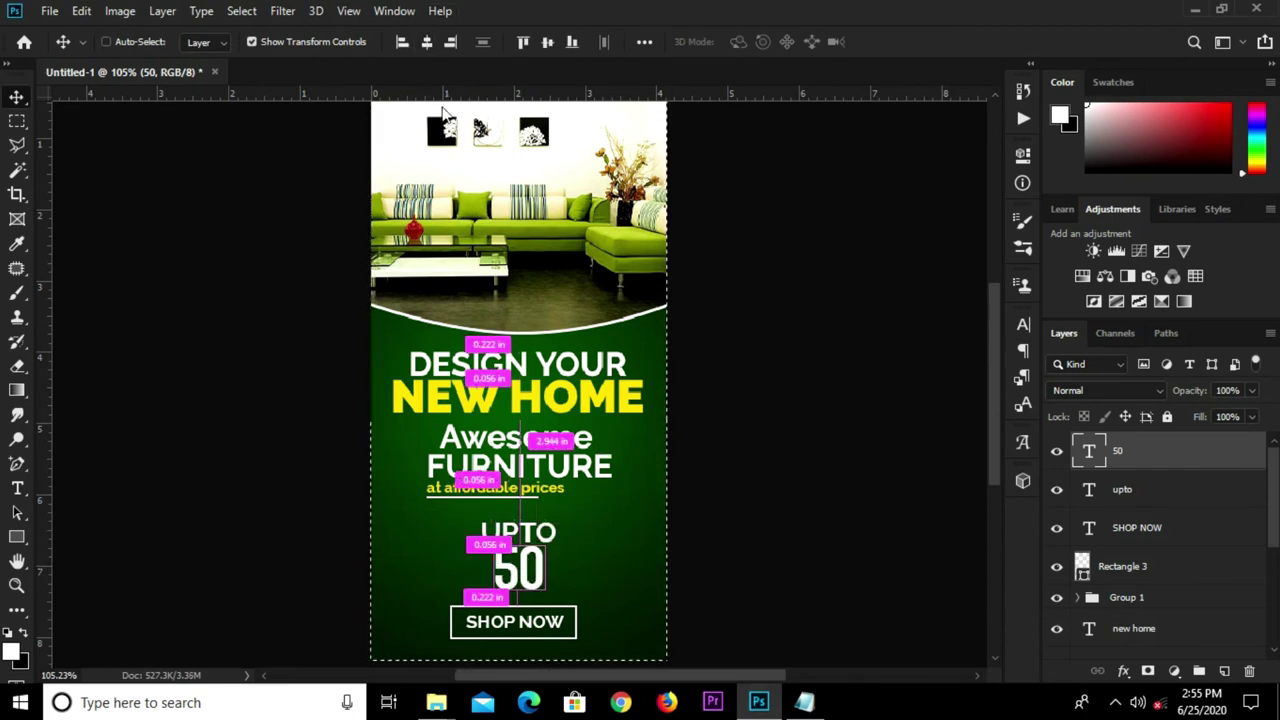
pyautogui.hotkey('ctrl', 'd')
# - Shift UPTO slightly and place a duplicate of it to the right
pyautogui.keyDown('ctrl'); pyautogui.click(535, 538); pyautogui.keyUp('ctrl')
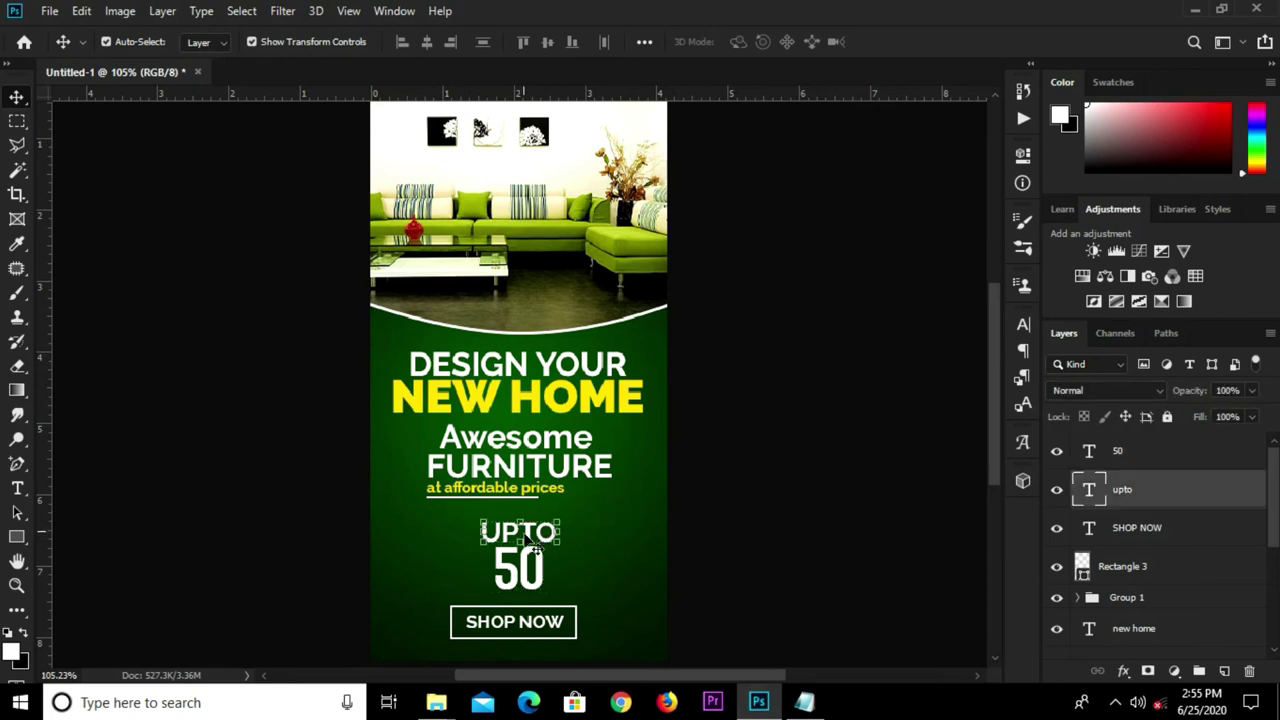
pyautogui.moveTo(543, 541); pyautogui.dragTo(550, 538)
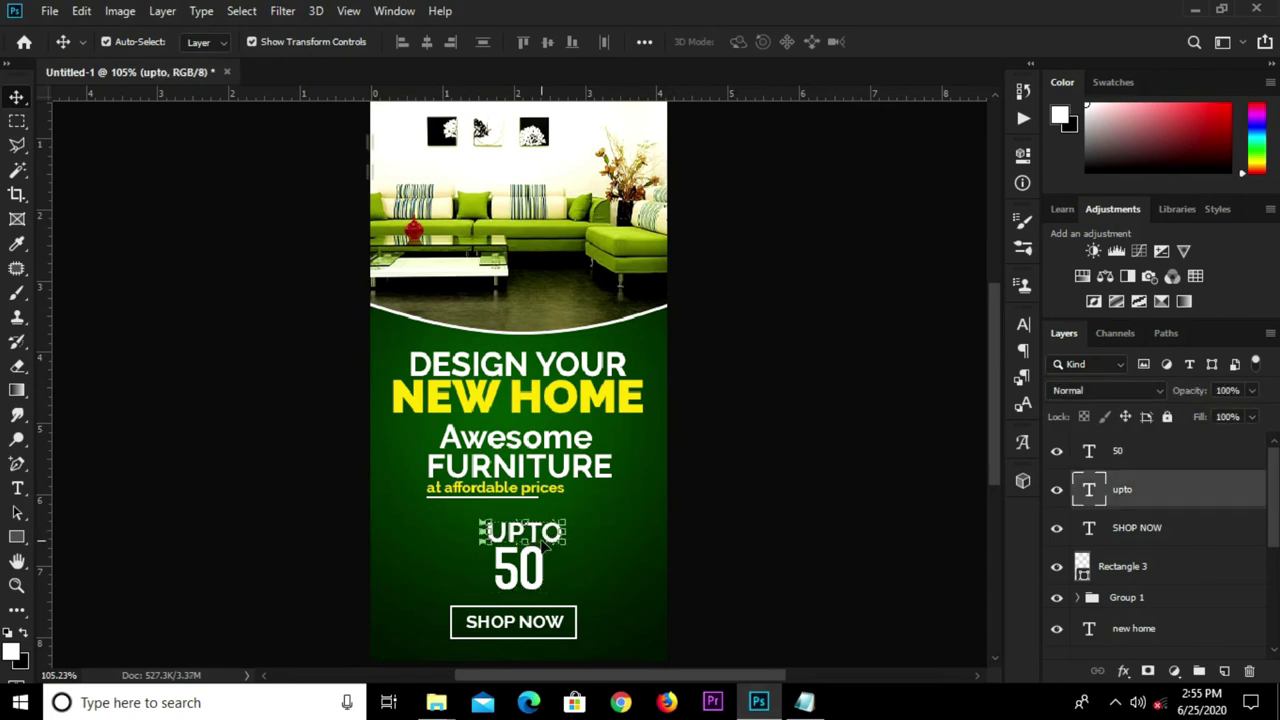
pyautogui.moveTo(541, 543)
pyautogui.mouseDown()
pyautogui.moveTo(504, 538)
pyautogui.moveTo(608, 530)
pyautogui.mouseUp()
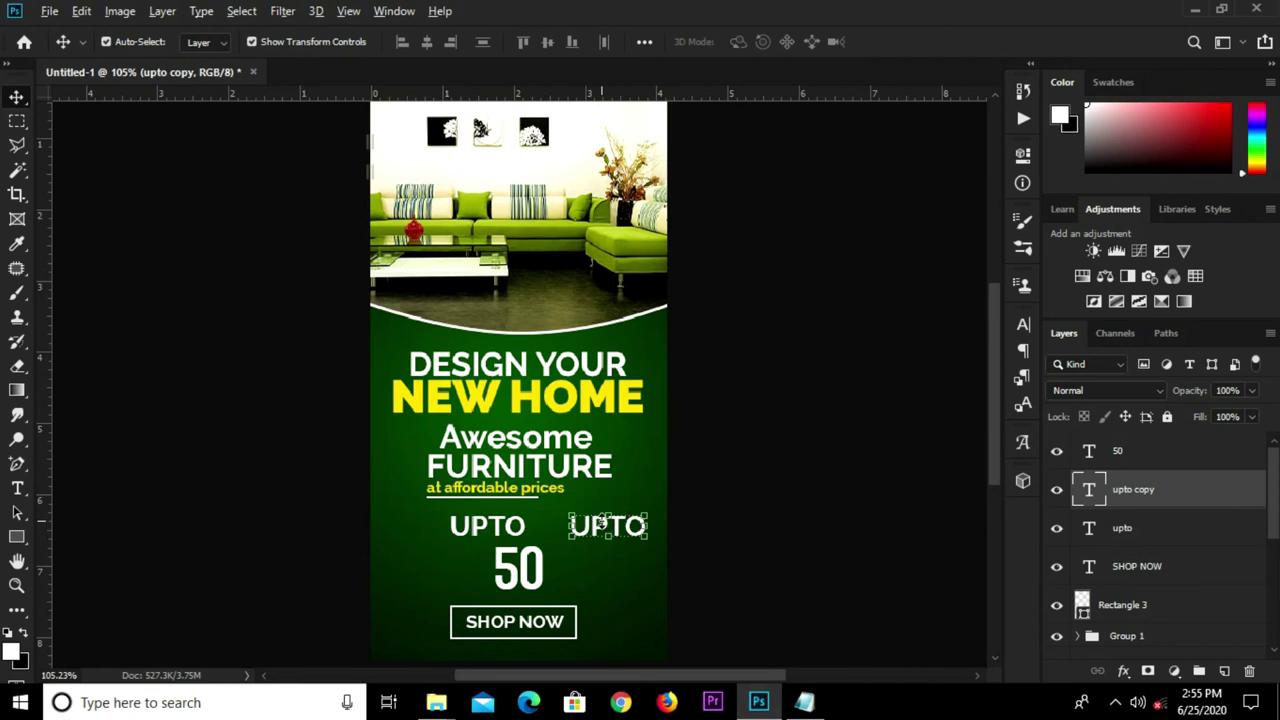
# - Drop another UPTO copy lower down and retype it as OFF
pyautogui.moveTo(601, 523); pyautogui.dragTo(598, 580)
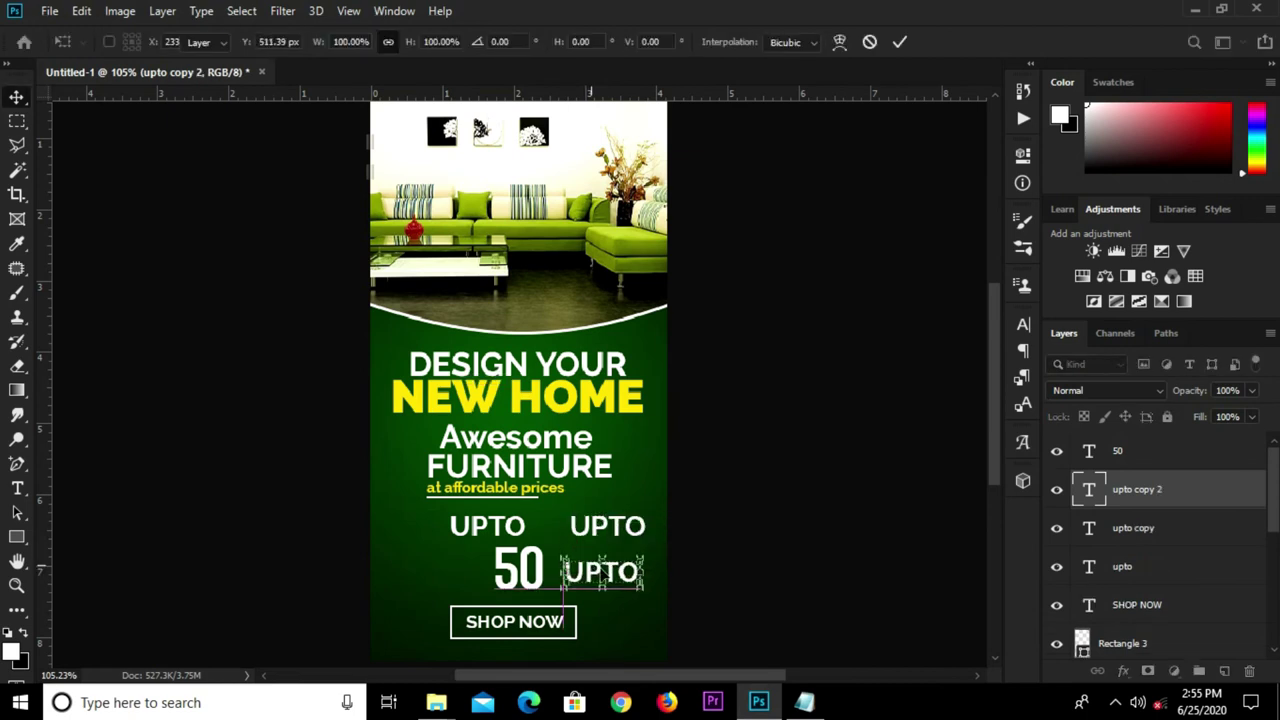
pyautogui.press('t')
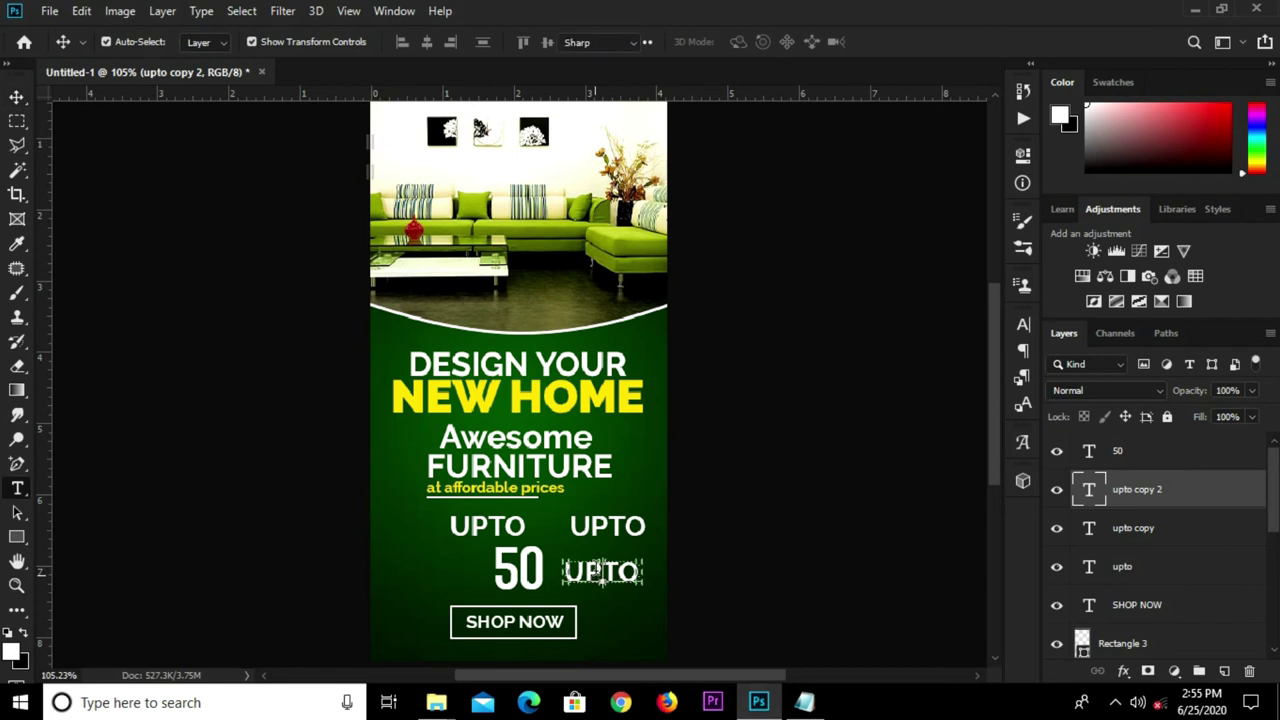
pyautogui.doubleClick(598, 571)
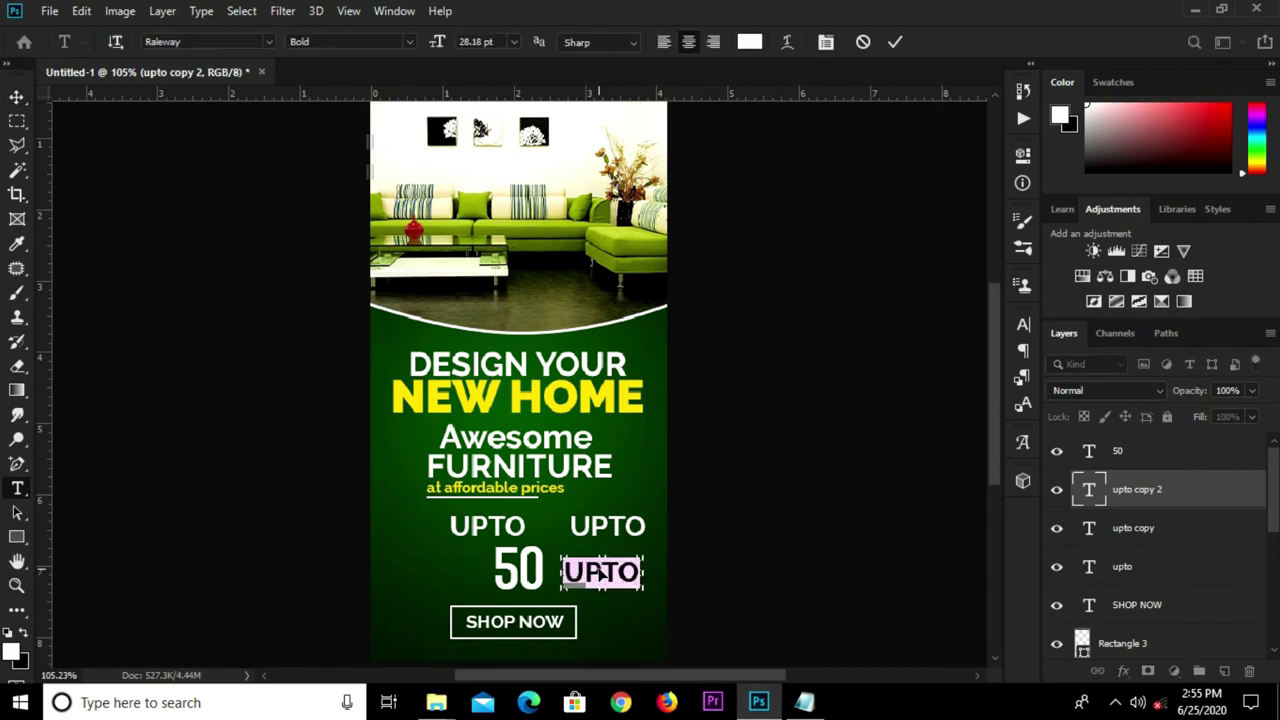
pyautogui.write('OFF')
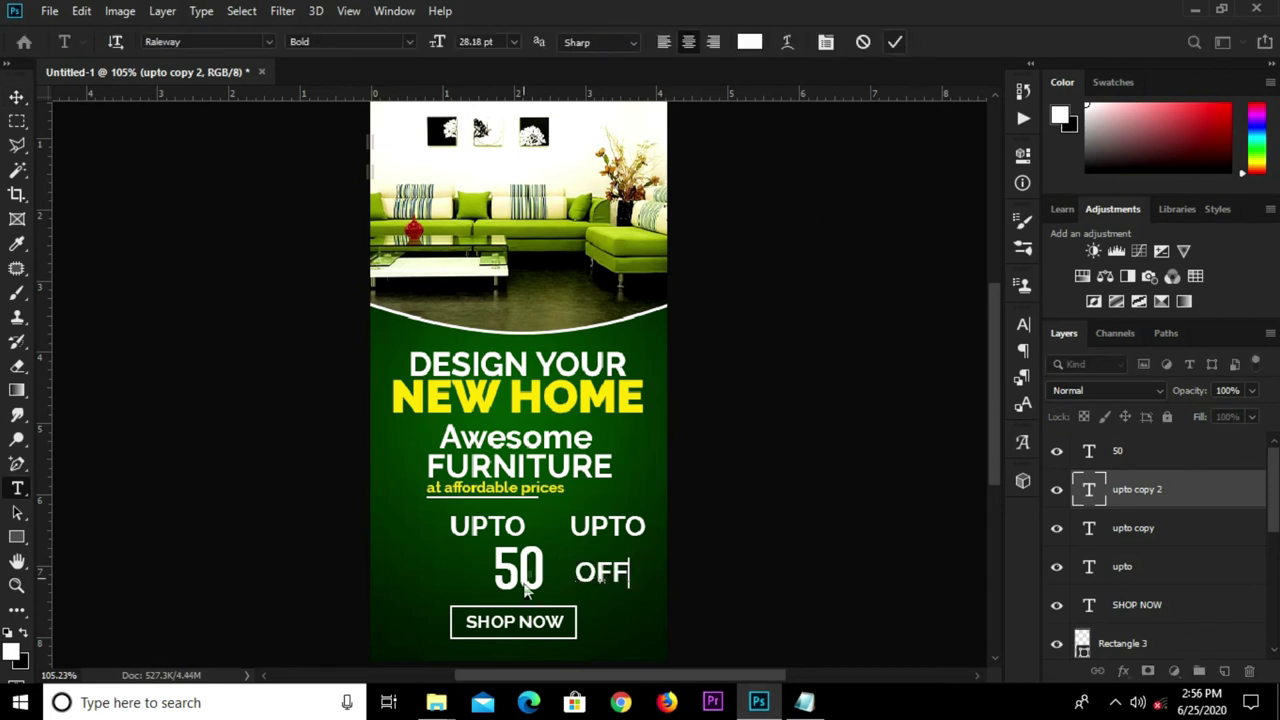
pyautogui.hotkey('ctrl', 'Return')
# - Move OFF beside the 50 and scale it to about 66%
pyautogui.press('v')
pyautogui.moveTo(605, 578); pyautogui.dragTo(573, 582)
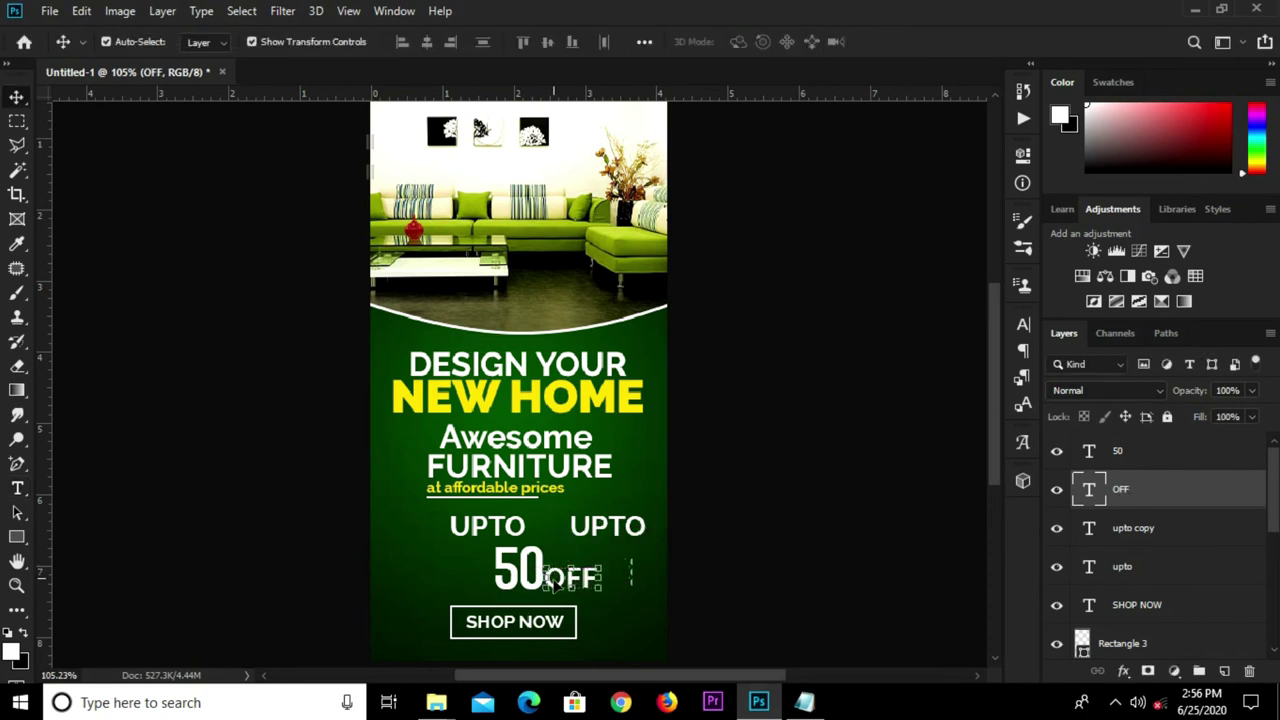
pyautogui.hotkey('ctrl', 't')
pyautogui.keyDown('alt'); pyautogui.scroll(3, 562, 588); pyautogui.keyUp('alt')
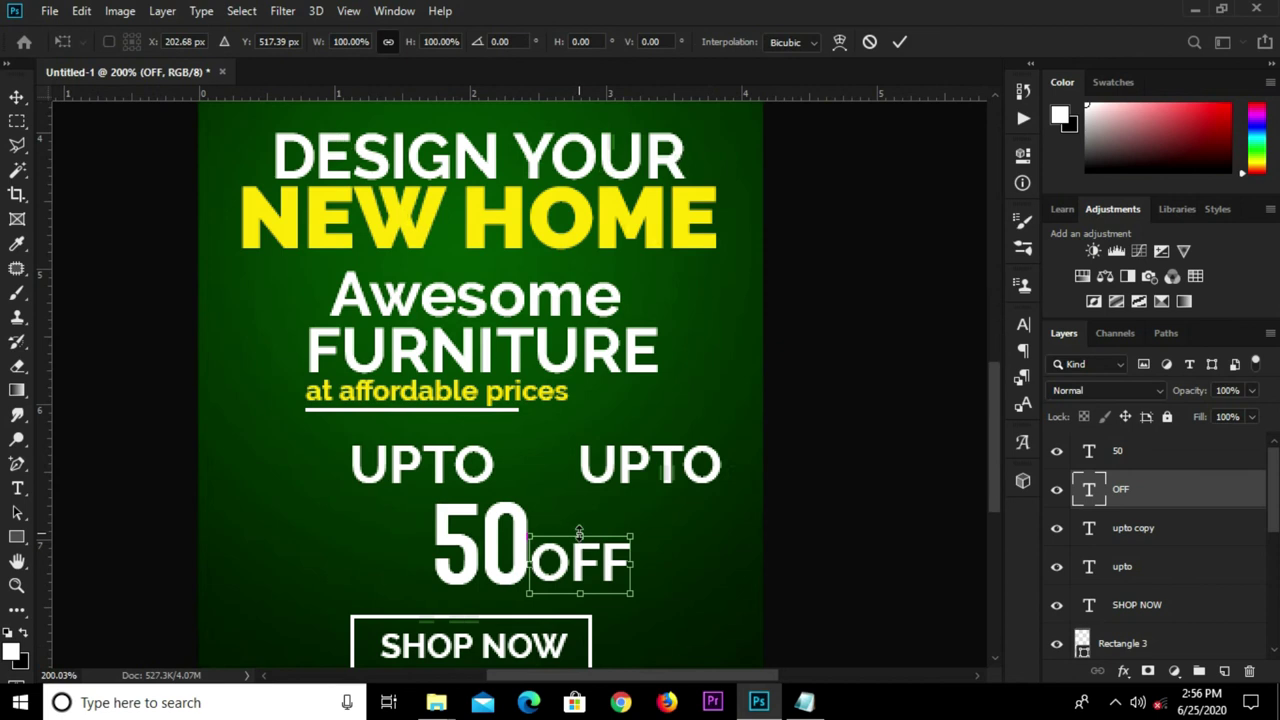
pyautogui.moveTo(579, 536); pyautogui.dragTo(571, 578)
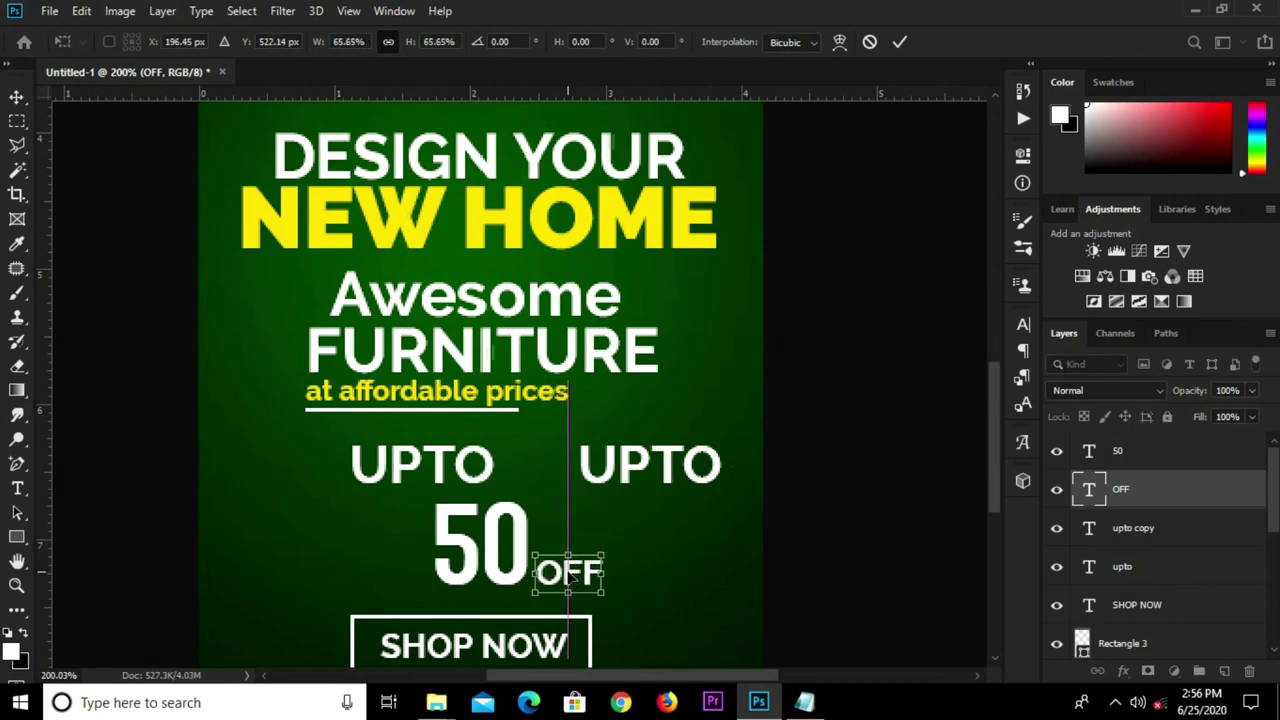
pyautogui.press('Return')
pyautogui.click(623, 475)
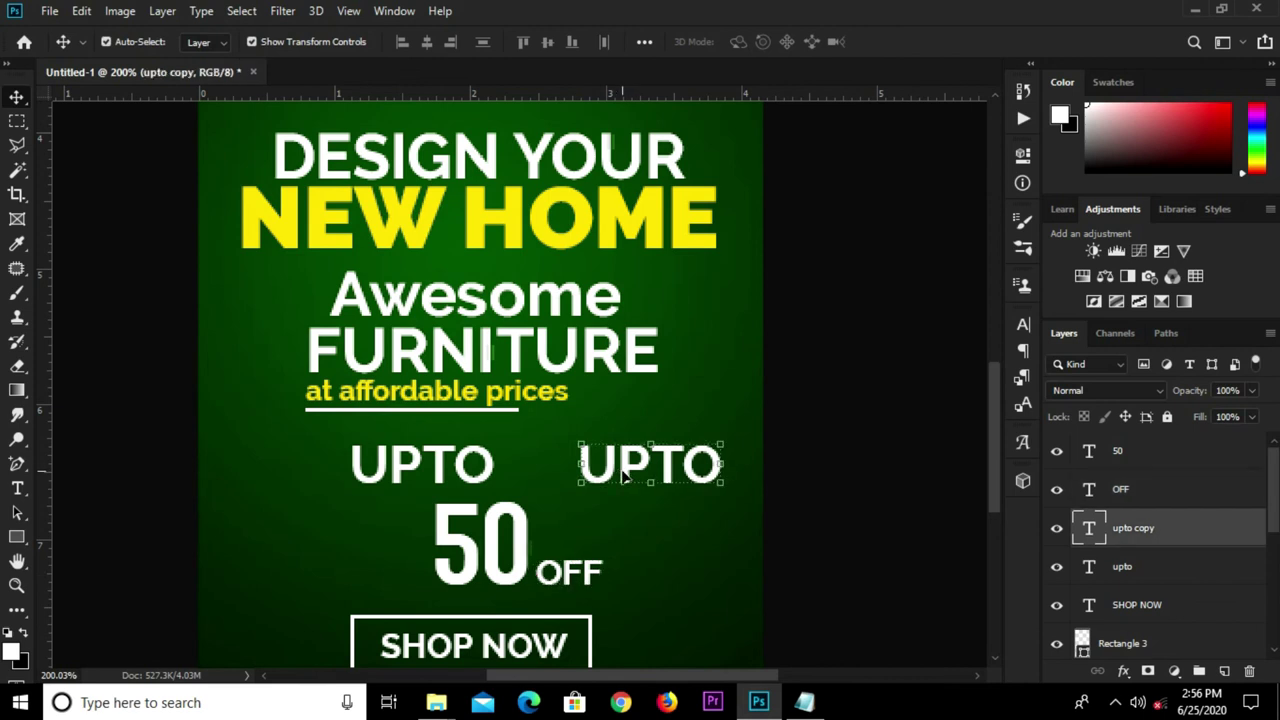
# - Retype the right-hand UPTO copy as a % sign
pyautogui.doubleClick(623, 477)
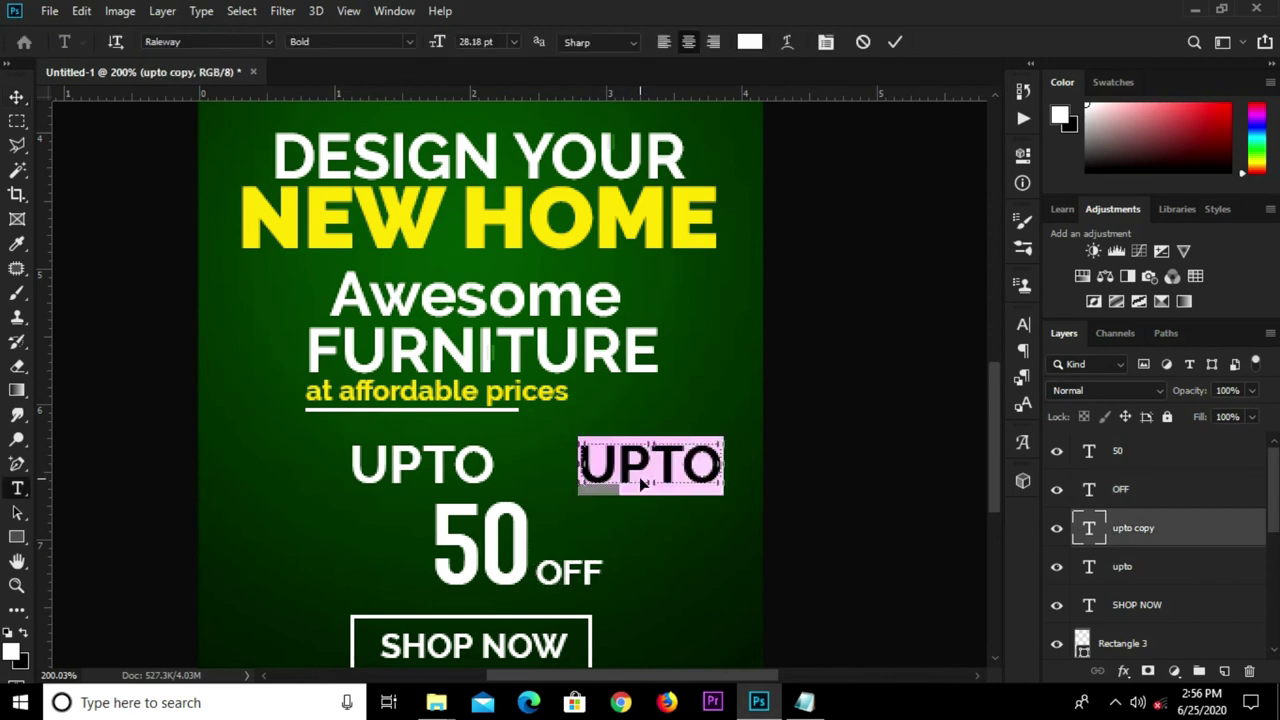
pyautogui.write('%')
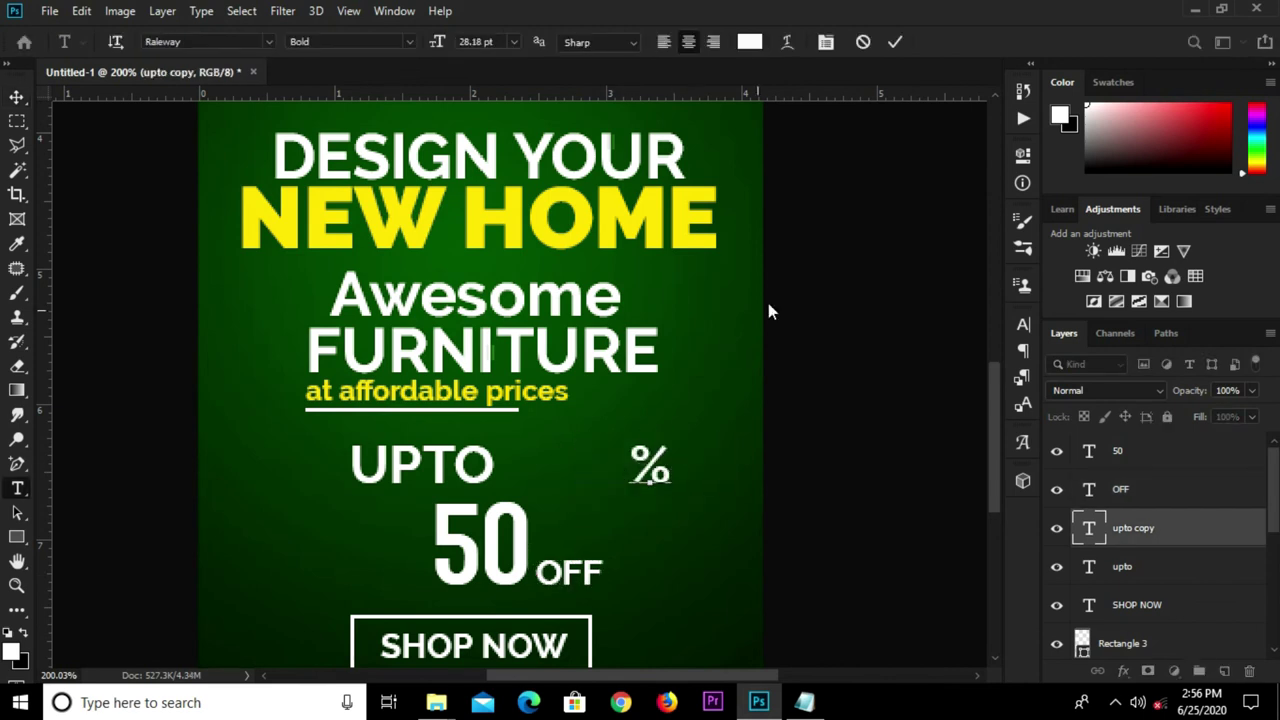
pyautogui.hotkey('ctrl', 'Return')
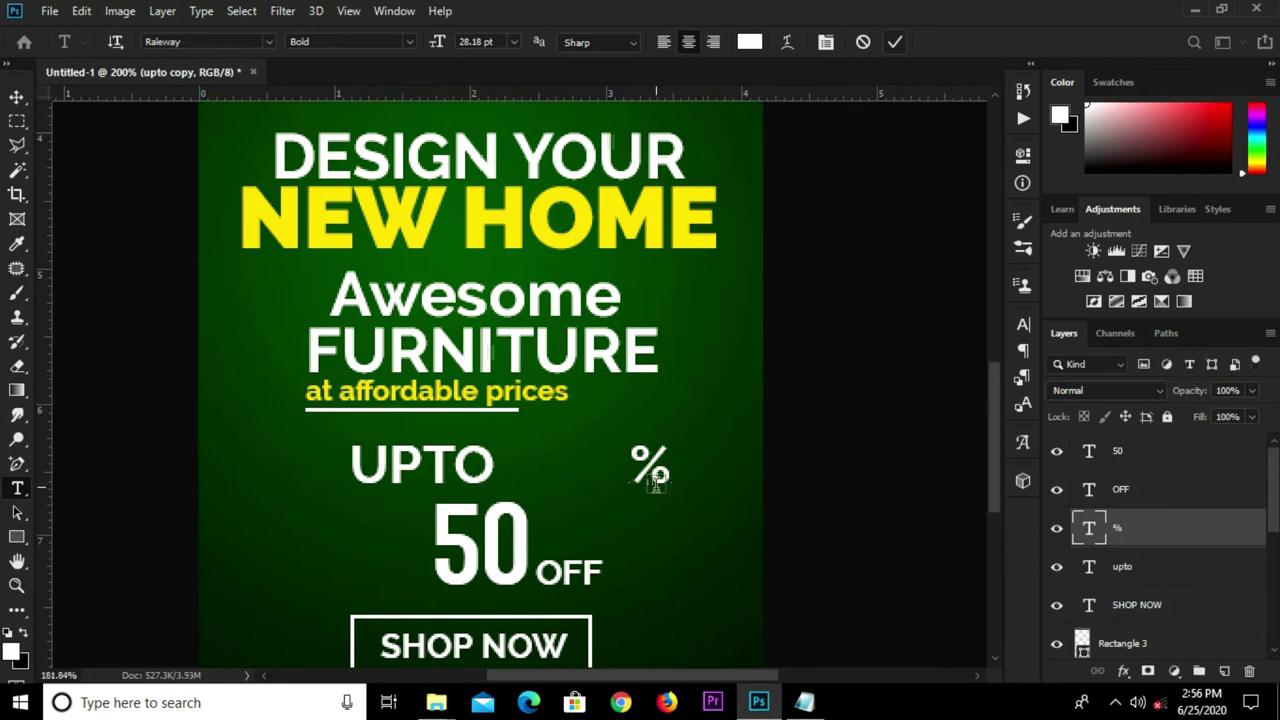
# - Place the % right after 50 above OFF and enlarge it to about 130%
pyautogui.scroll(-1, 651, 480)
pyautogui.press('v')
pyautogui.moveTo(655, 478); pyautogui.dragTo(574, 528)
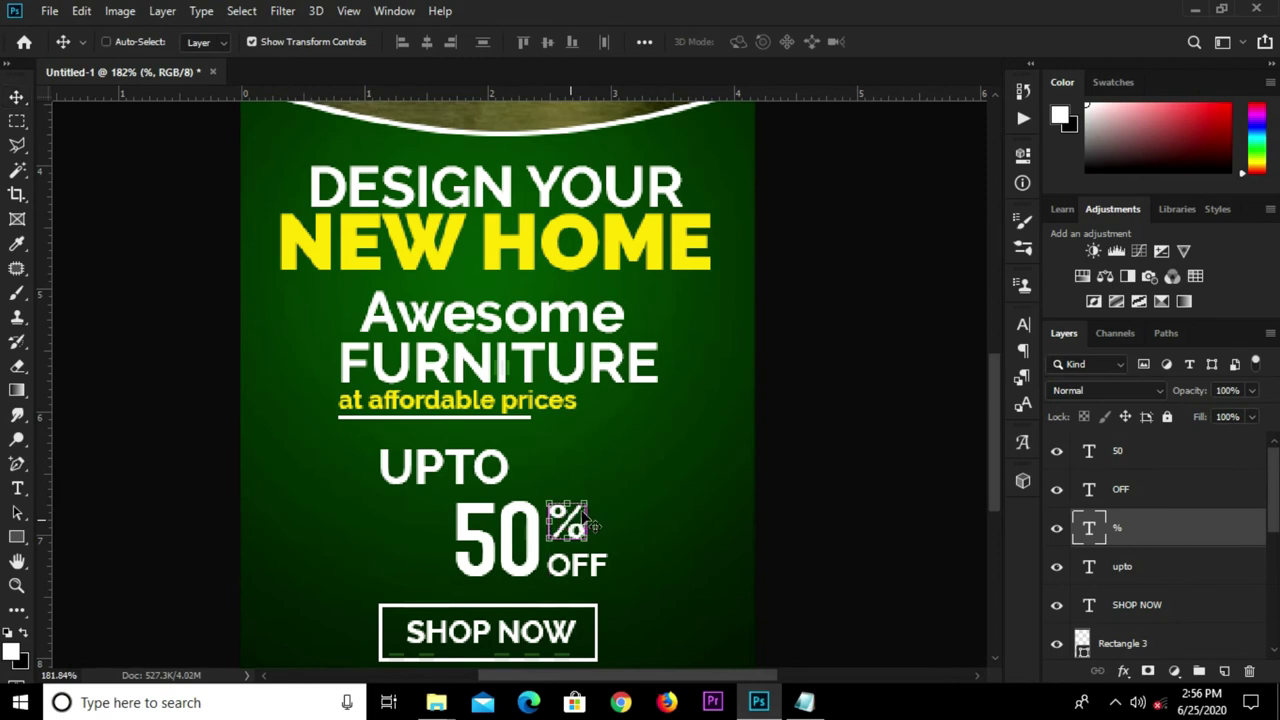
pyautogui.hotkey('ctrl', 't')
pyautogui.moveTo(587, 497)
pyautogui.mouseDown()
pyautogui.moveTo(600, 480)
pyautogui.moveTo(576, 536)
pyautogui.mouseUp()
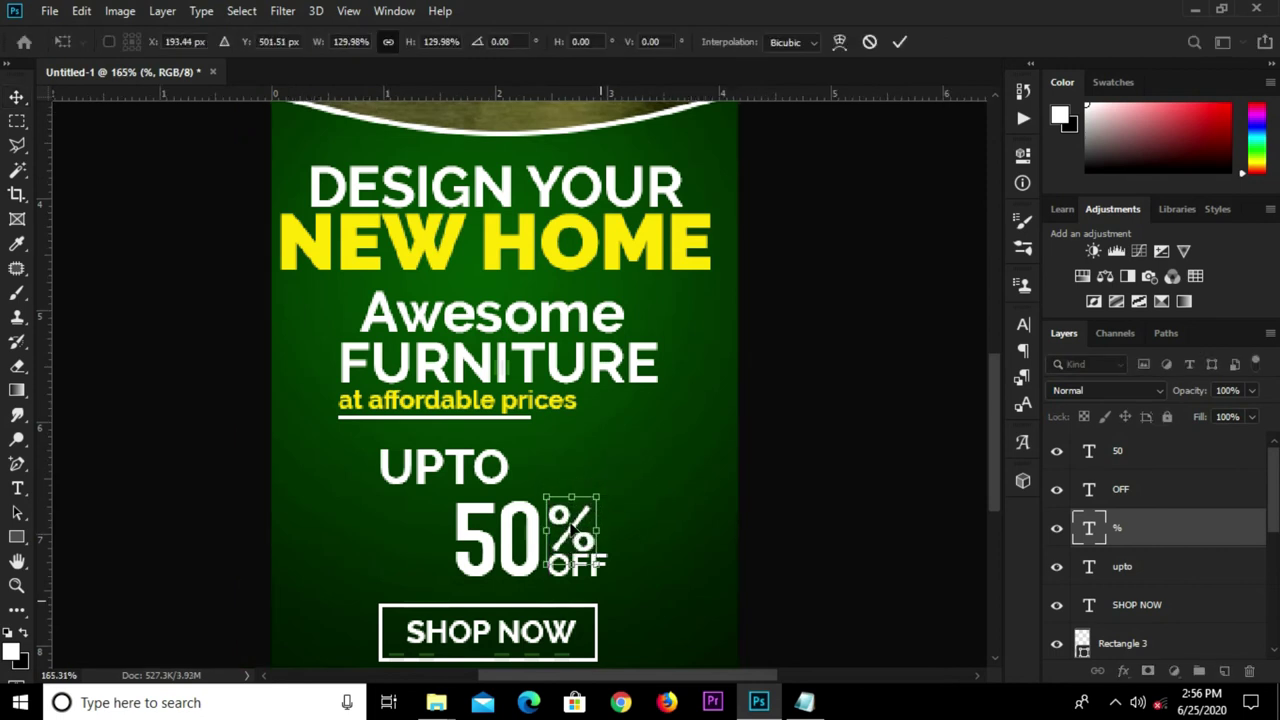
pyautogui.scroll(-1, 574, 528)
pyautogui.press('Return')
pyautogui.click(577, 546)
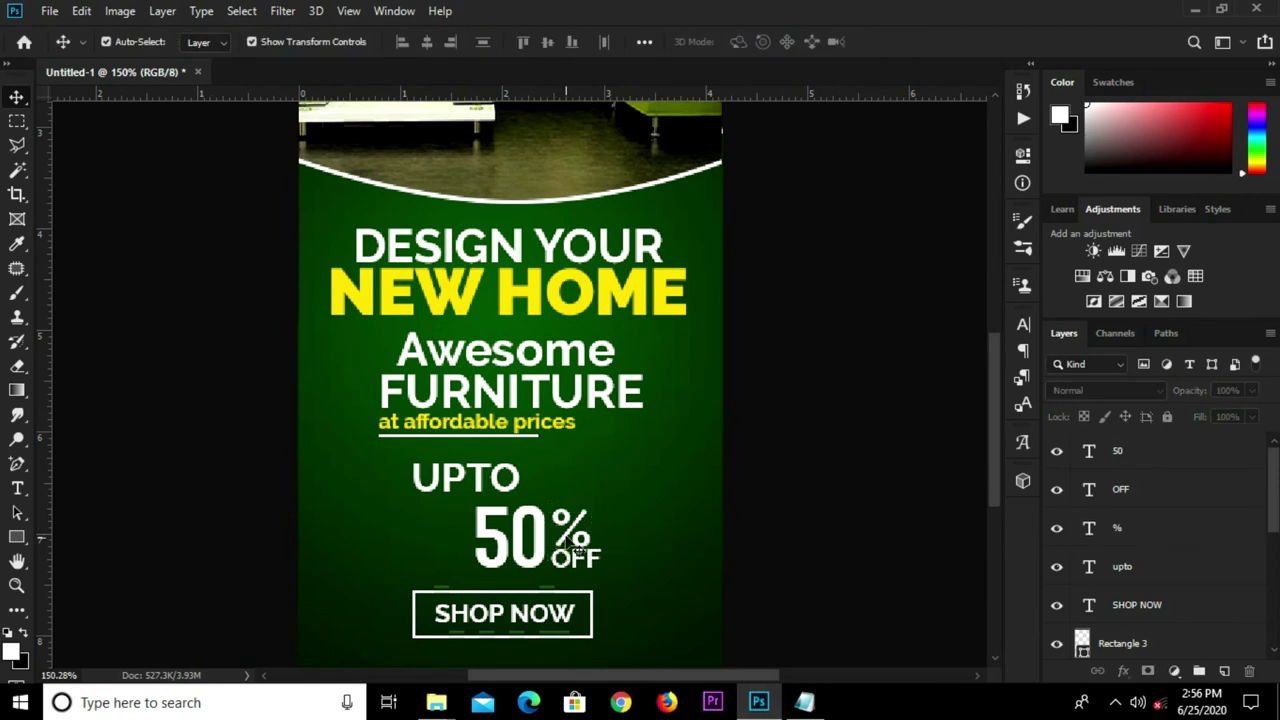
pyautogui.click(580, 540)
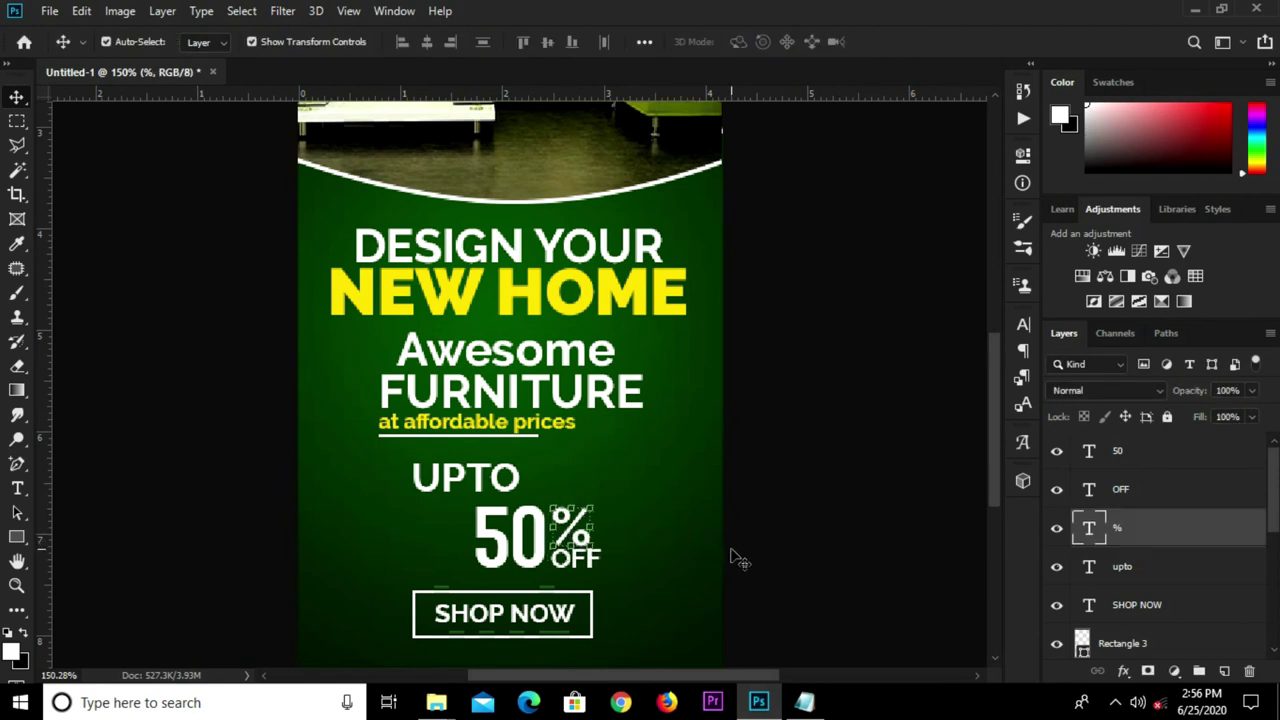
pyautogui.click(628, 586)
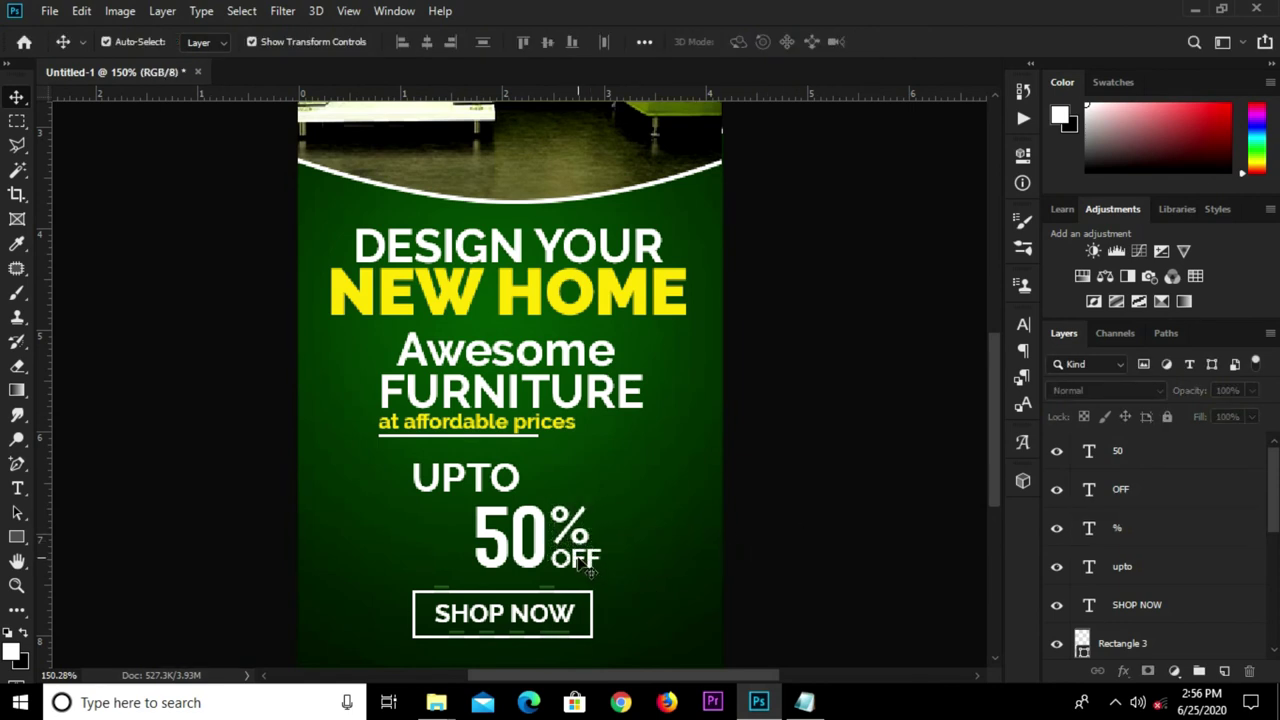
# - Shrink OFF to about 77% so it fits neatly under the %
pyautogui.click(588, 562)
pyautogui.hotkey('ctrl', 't')
pyautogui.scroll(1, 582, 570)
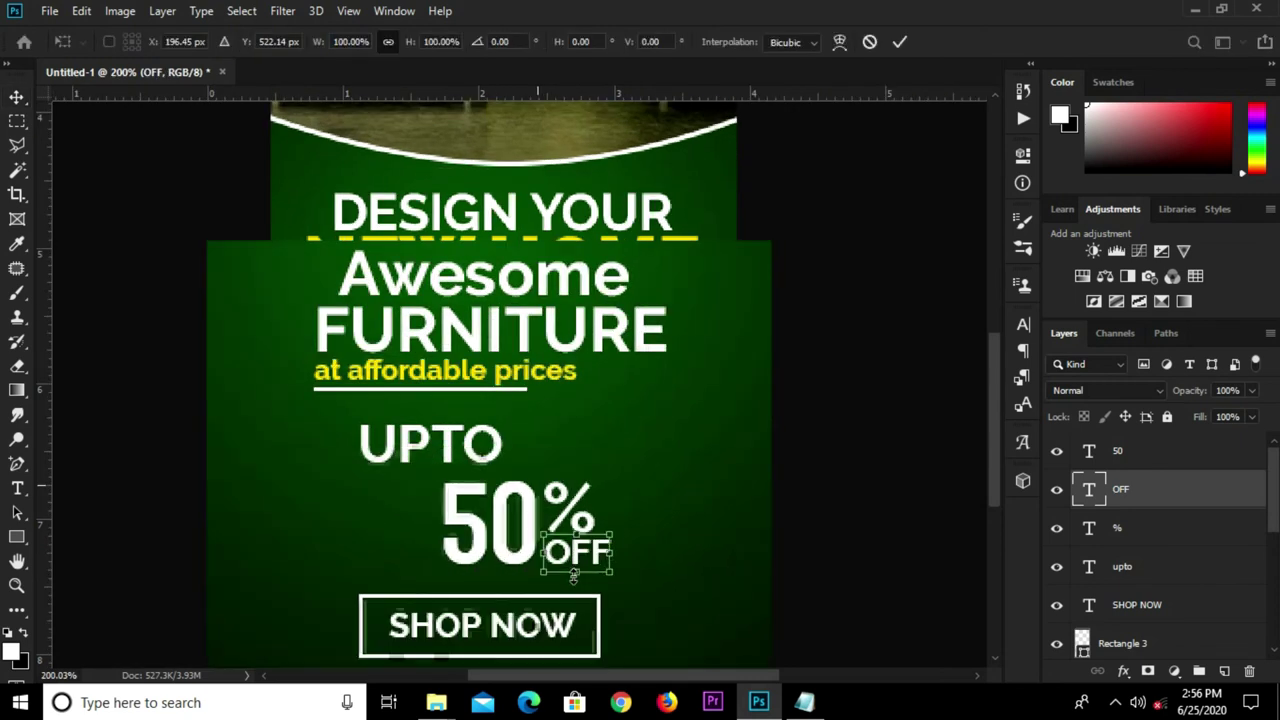
pyautogui.moveTo(579, 575); pyautogui.dragTo(580, 566)
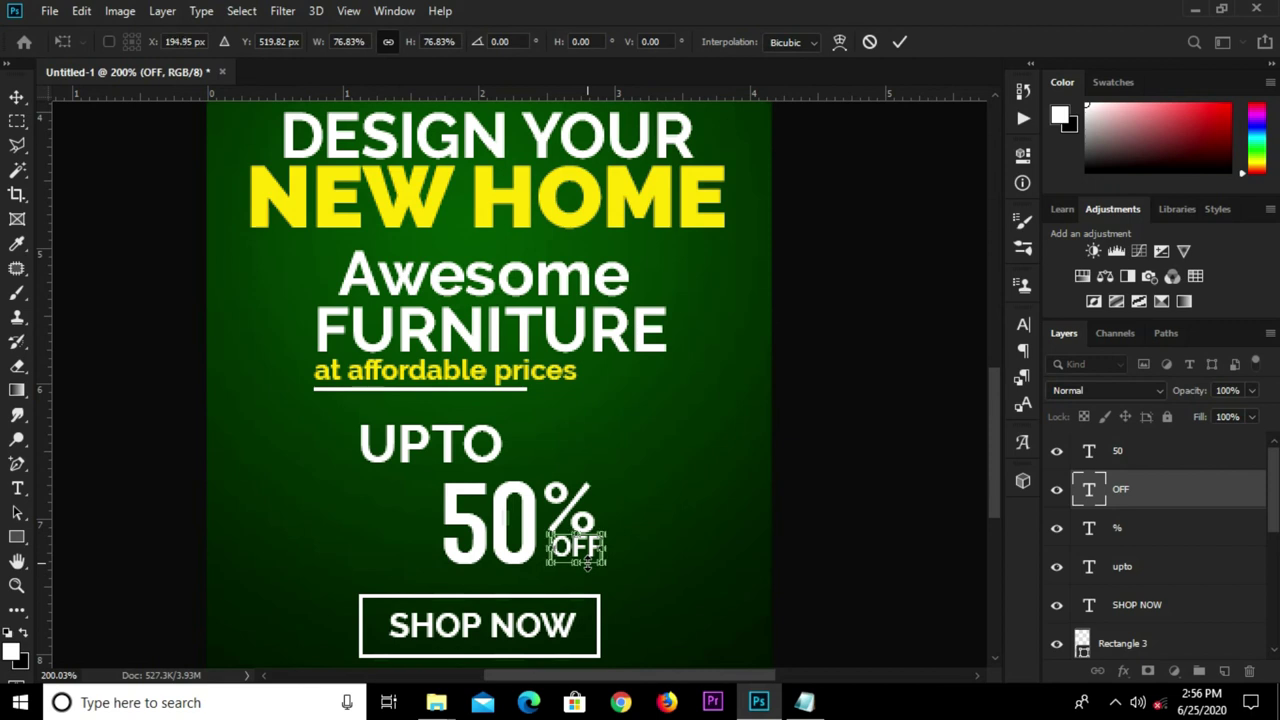
pyautogui.press('Down')
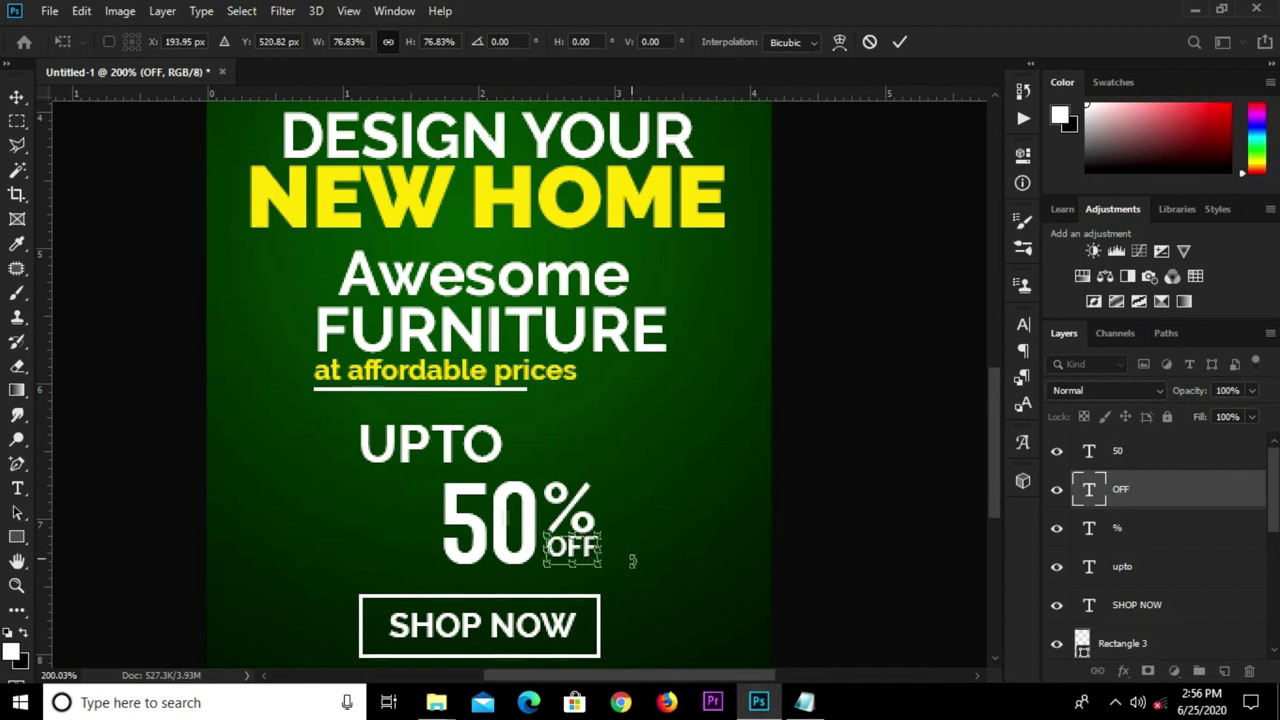
pyautogui.click(899, 43)
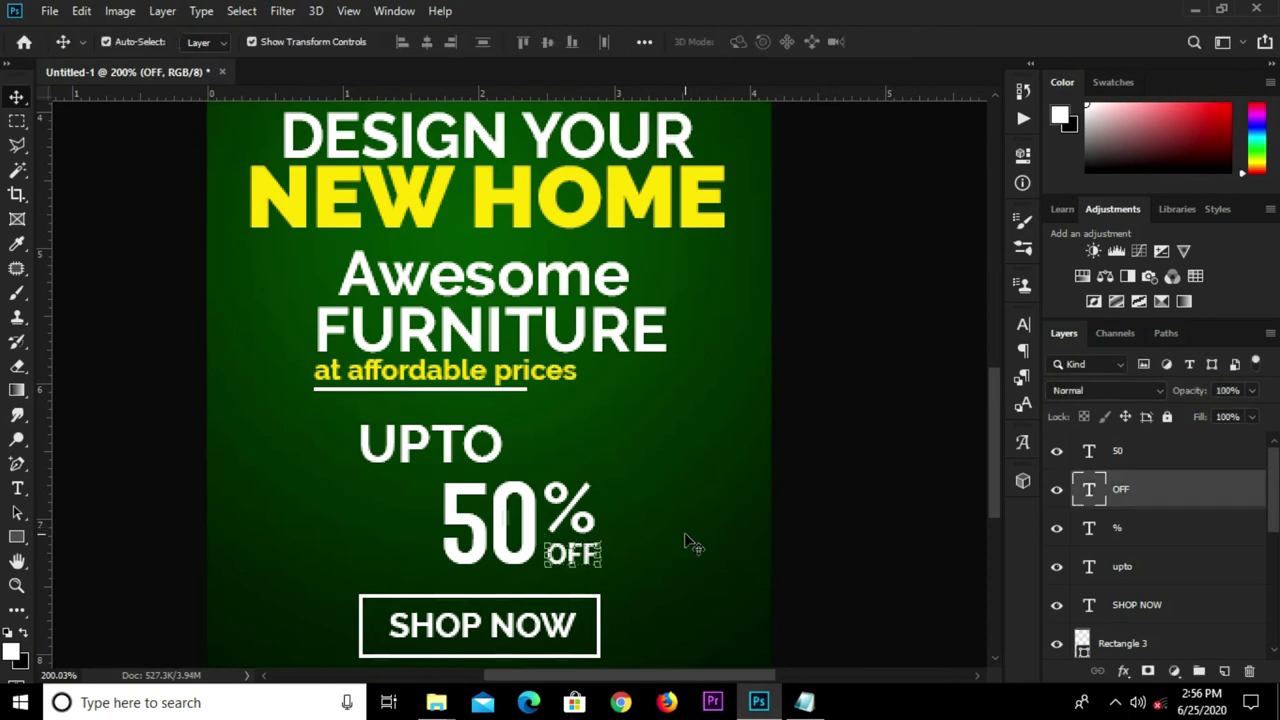
# - Move UPTO right so it sits directly above 50%
pyautogui.click(610, 520)
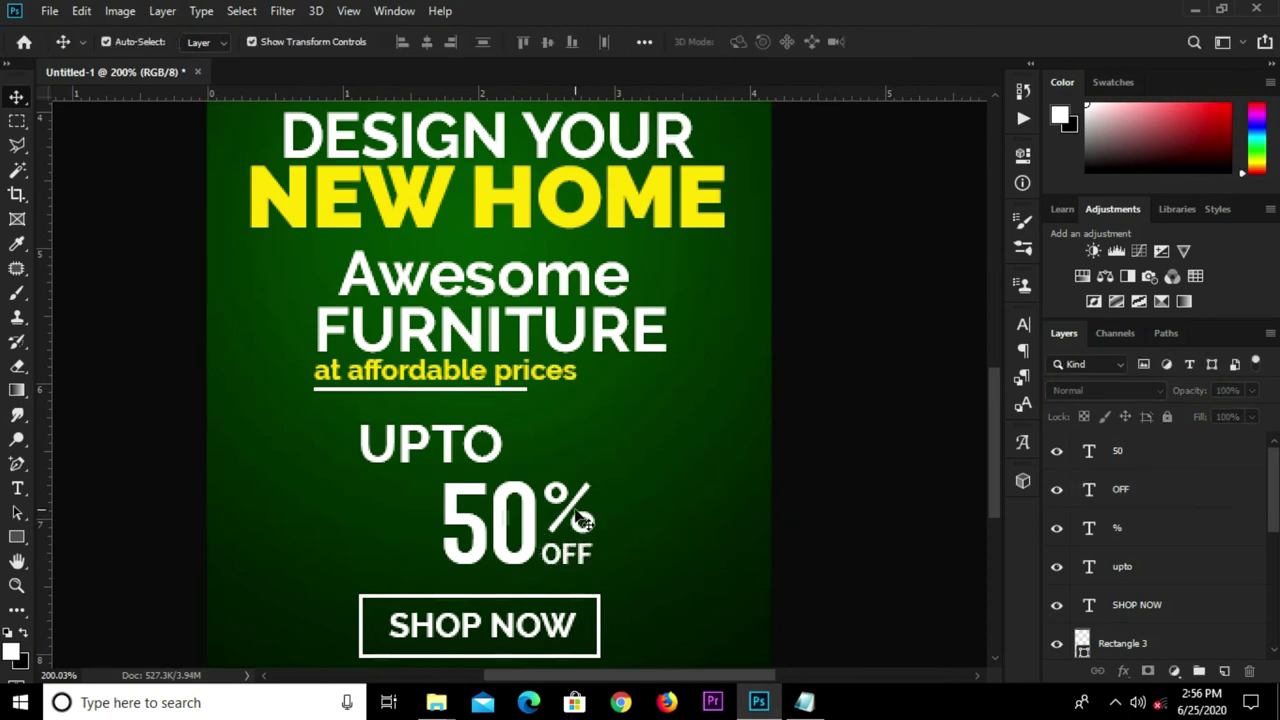
pyautogui.click(583, 520)
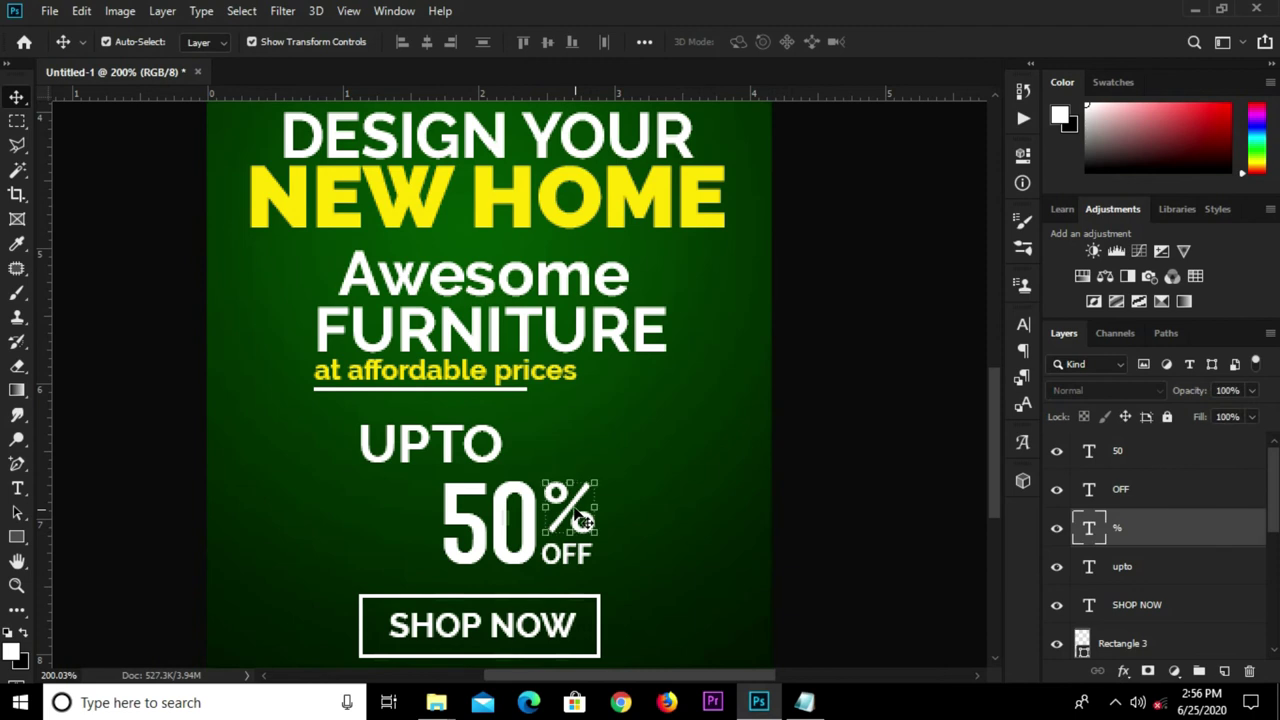
pyautogui.click(830, 525)
pyautogui.click(1147, 568)
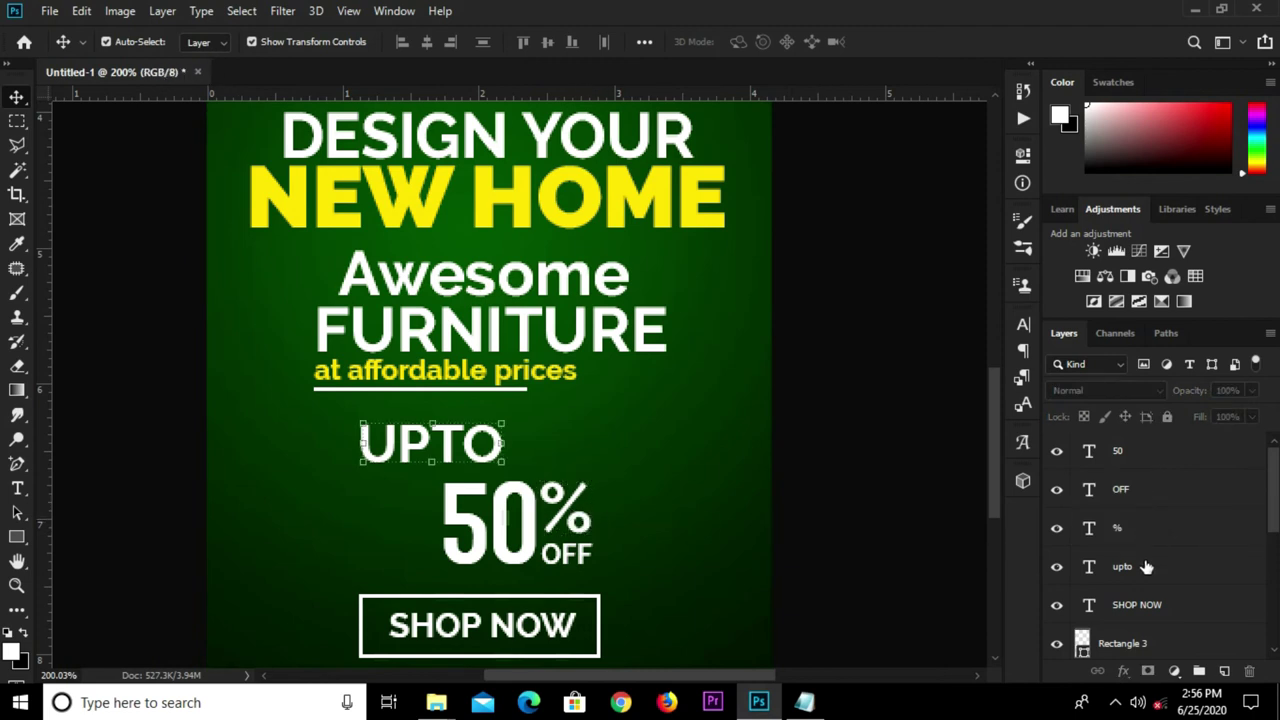
pyautogui.moveTo(452, 443); pyautogui.dragTo(535, 456)
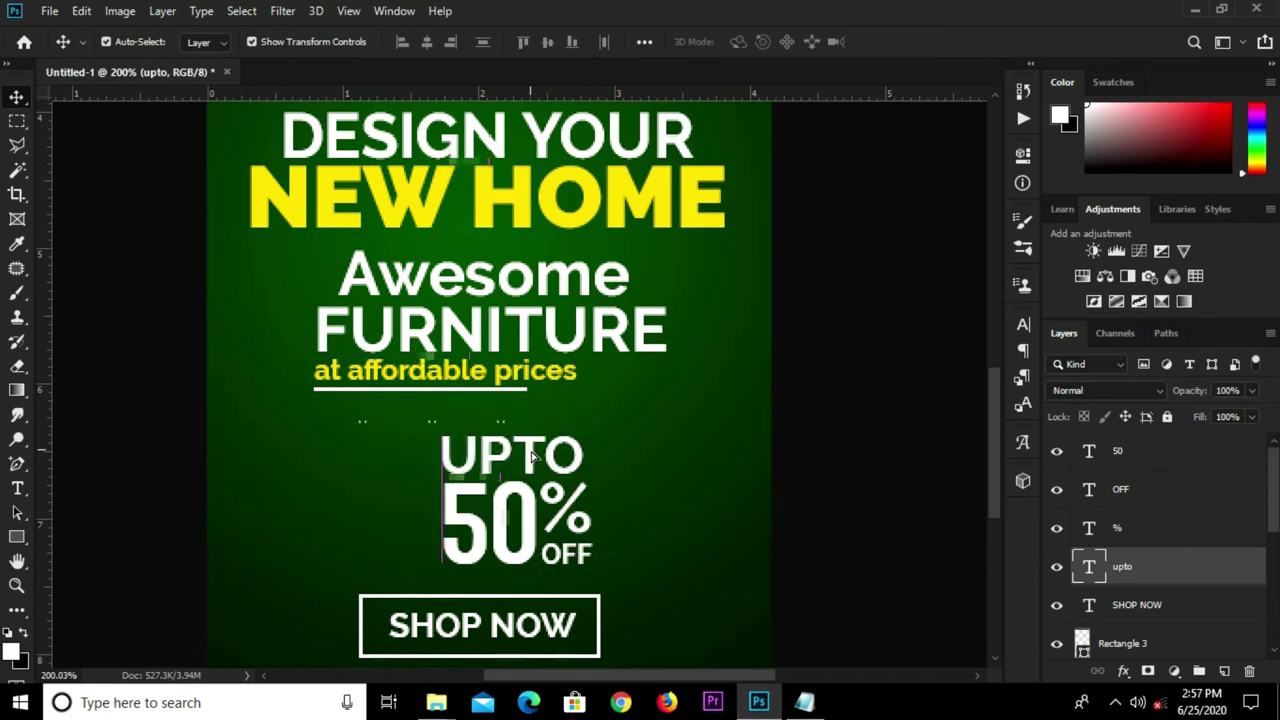
pyautogui.press('Right')
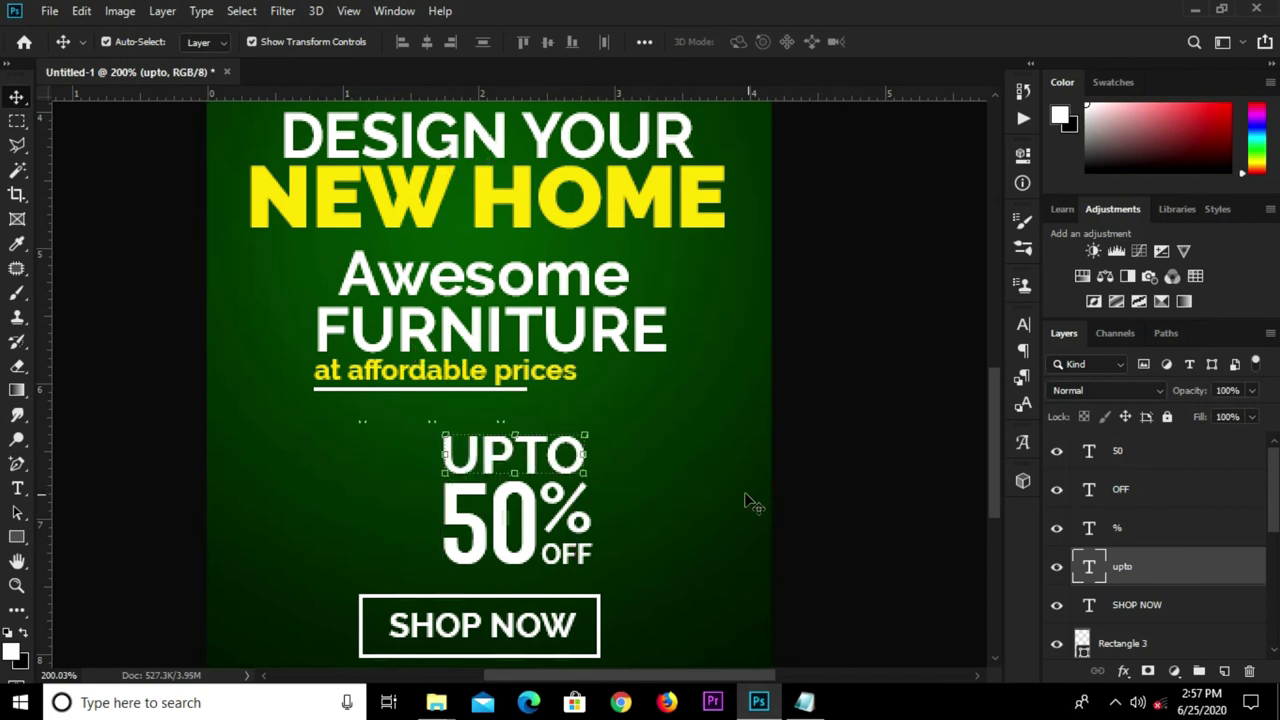
pyautogui.click(846, 538)
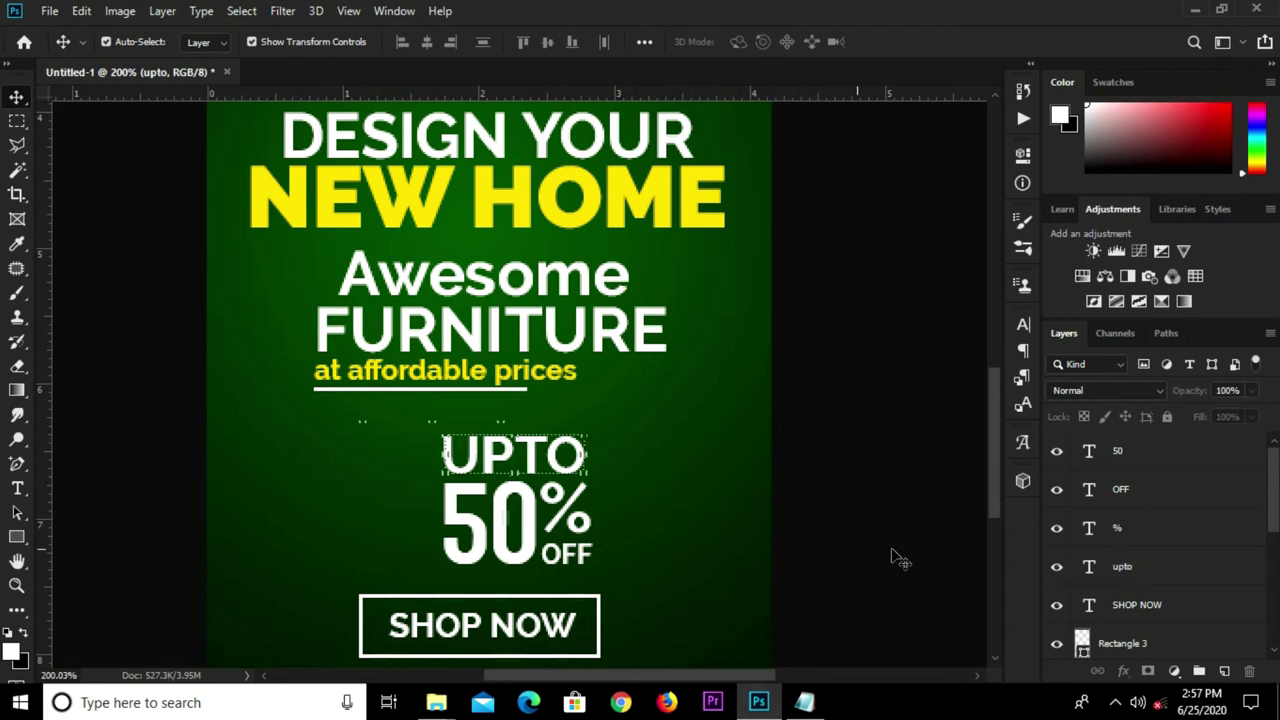
# - Group the upto, 50, OFF and % layers into Group 2
pyautogui.click(1165, 576)
pyautogui.keyDown('shift'); pyautogui.click(1152, 465); pyautogui.keyUp('shift')
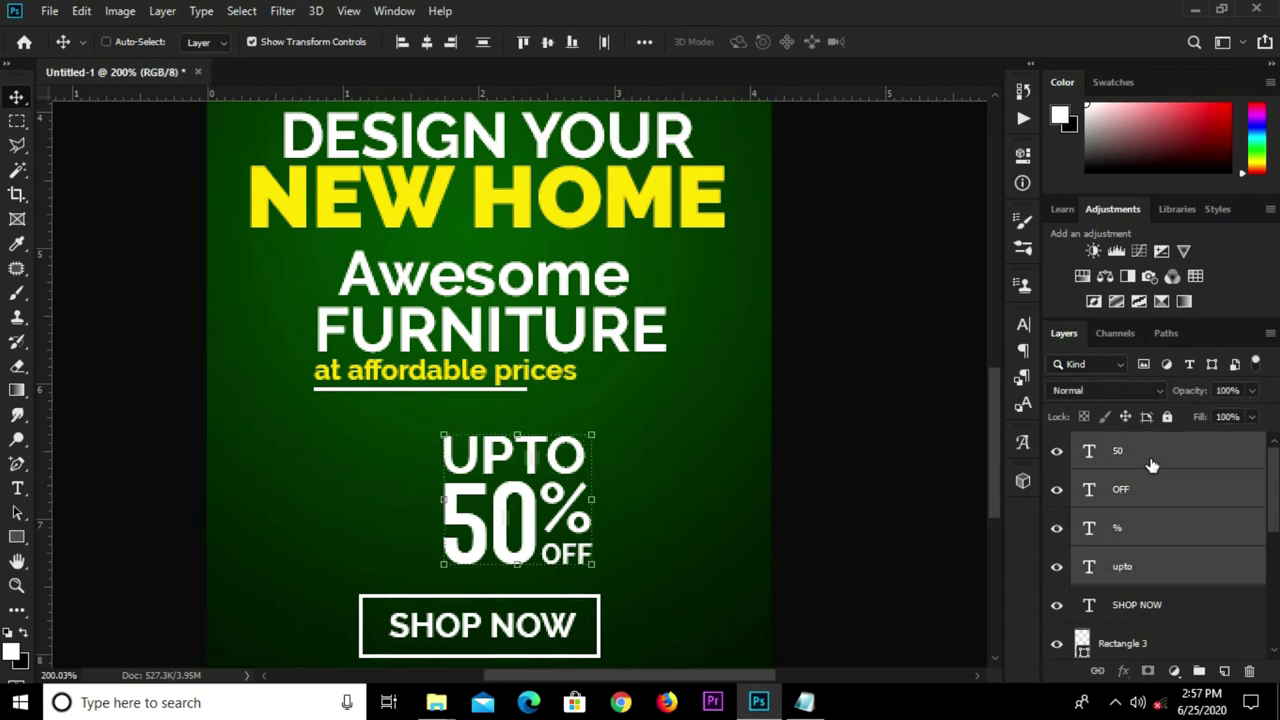
pyautogui.hotkey('ctrl', 'g')
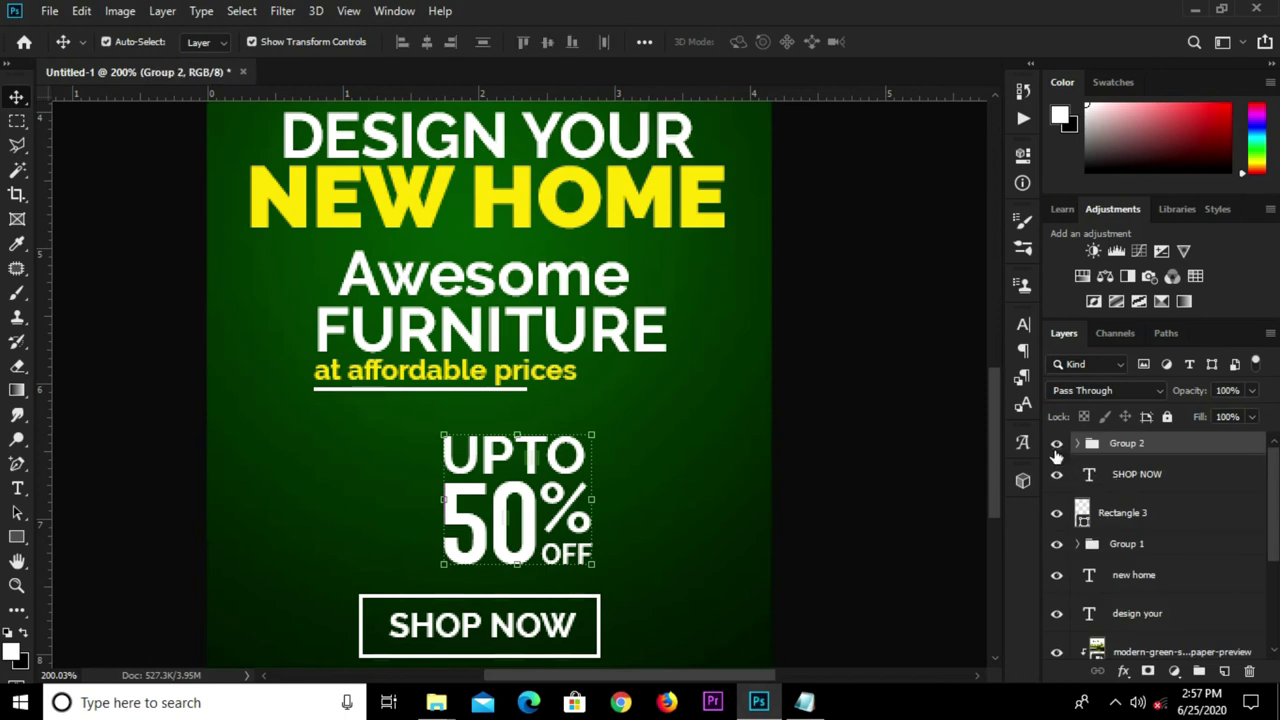
# - Centre the UPTO 50% OFF group horizontally, scale it to about 89% and raise it slightly
pyautogui.click(1055, 446)
pyautogui.click(1056, 446)
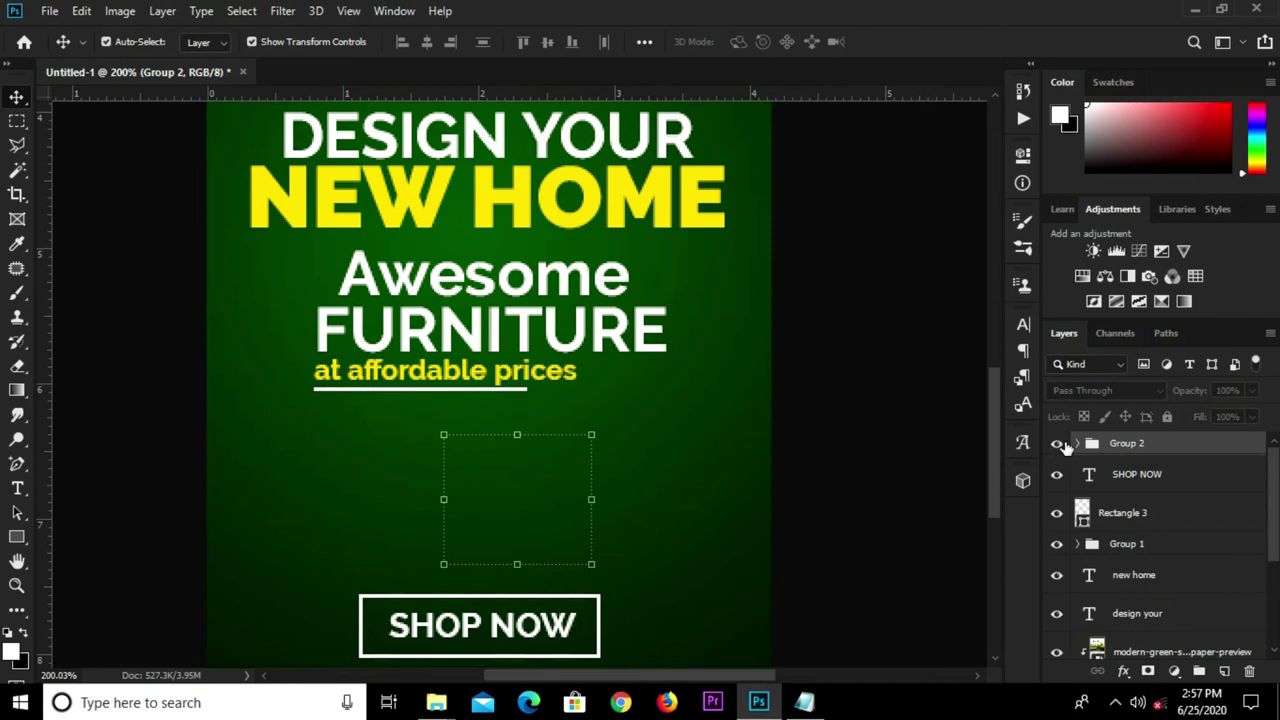
pyautogui.click(1058, 445)
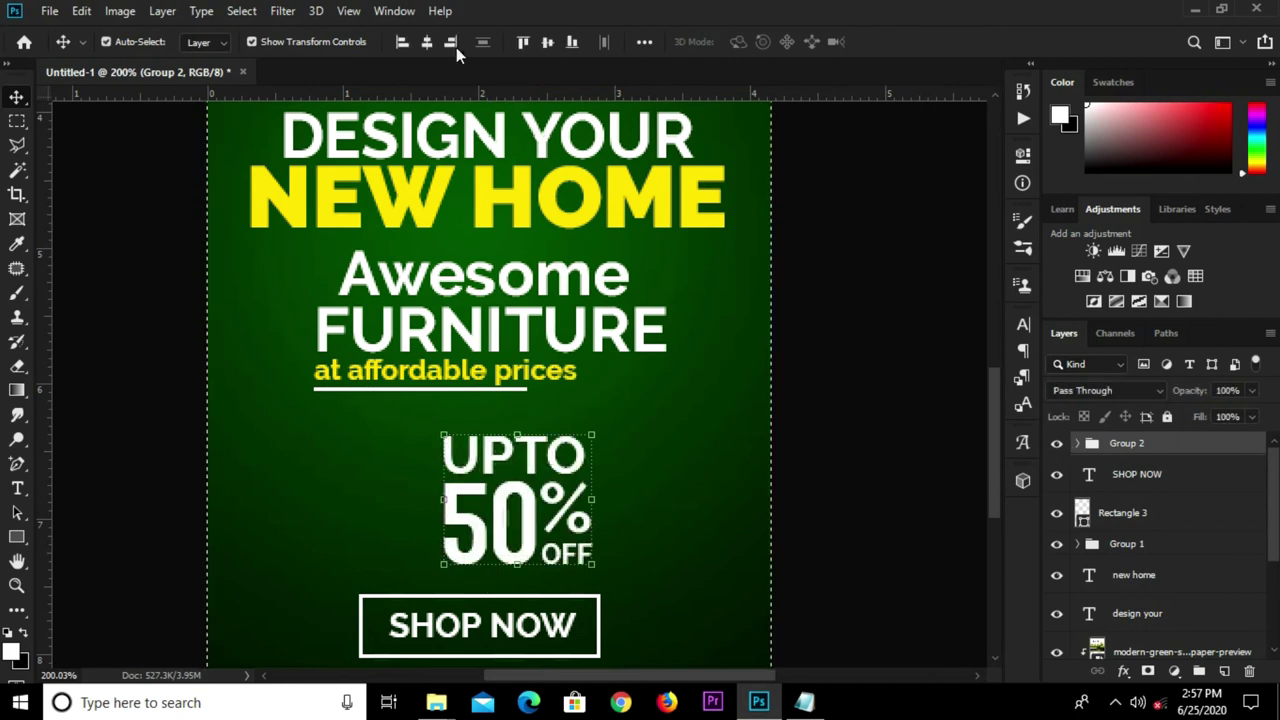
pyautogui.click(417, 43)
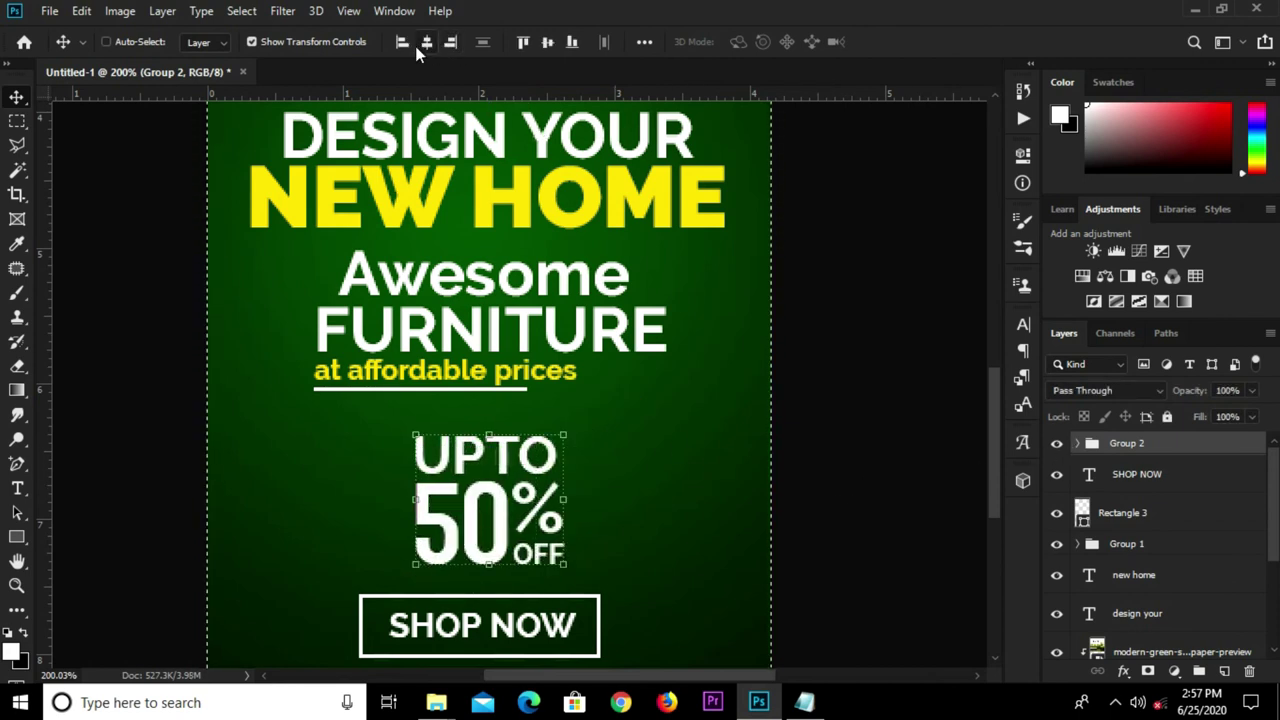
pyautogui.hotkey('ctrl', 't')
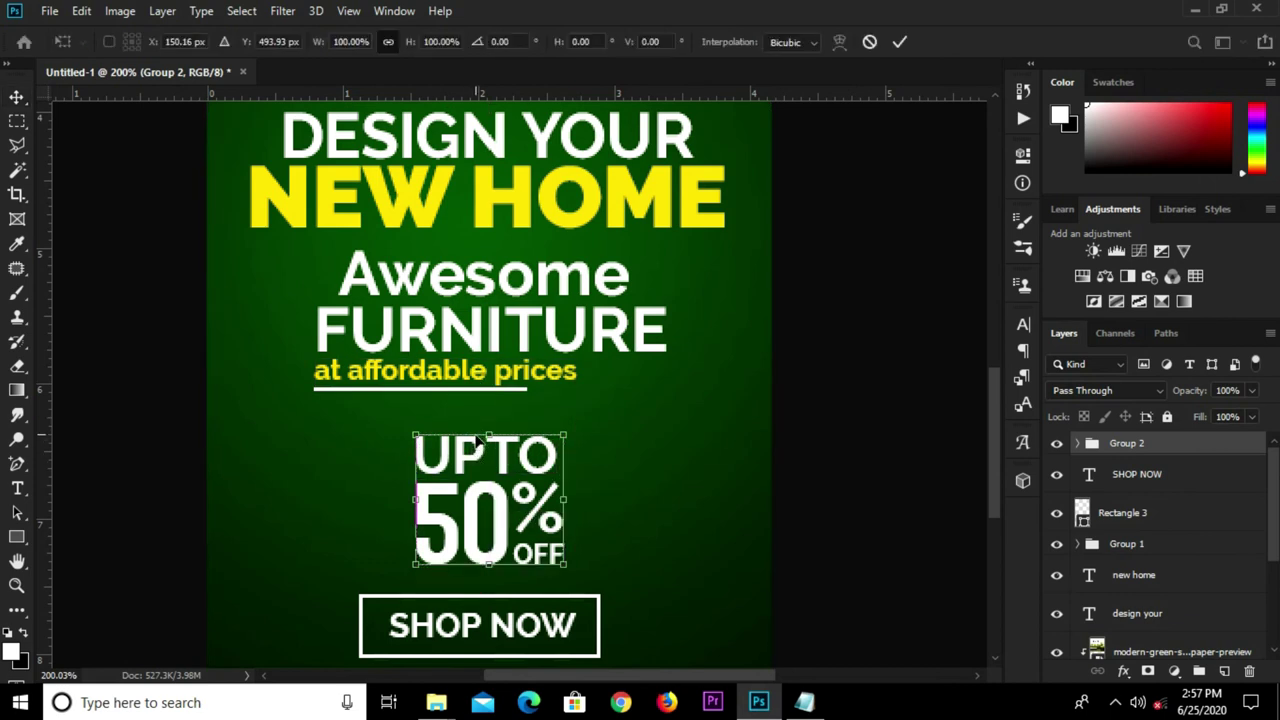
pyautogui.moveTo(488, 433); pyautogui.dragTo(488, 450)
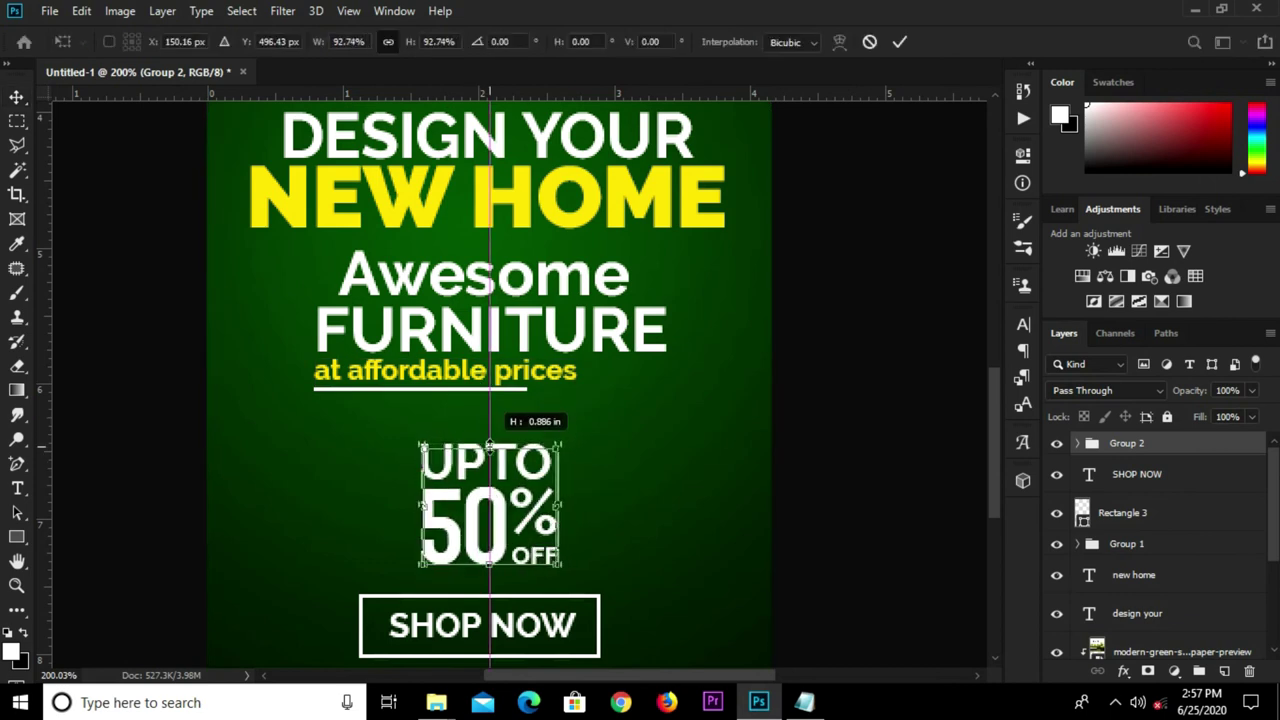
pyautogui.moveTo(497, 510); pyautogui.dragTo(497, 497)
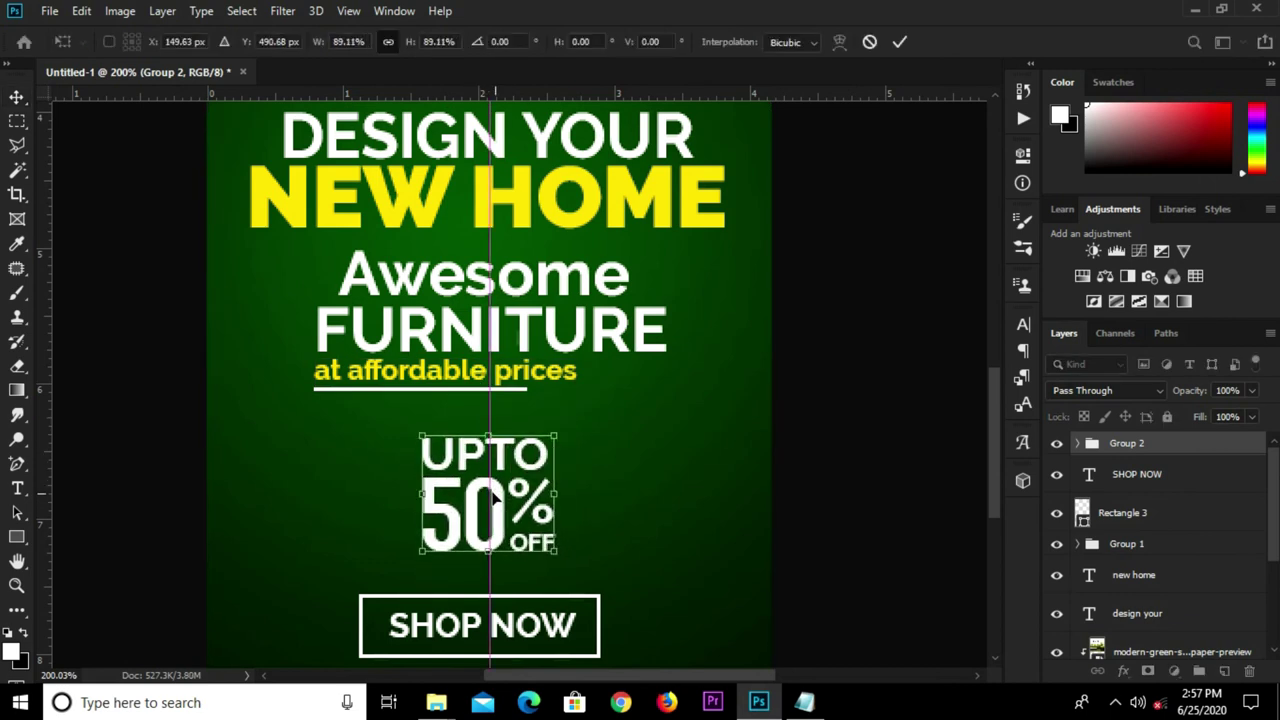
pyautogui.press('Return')
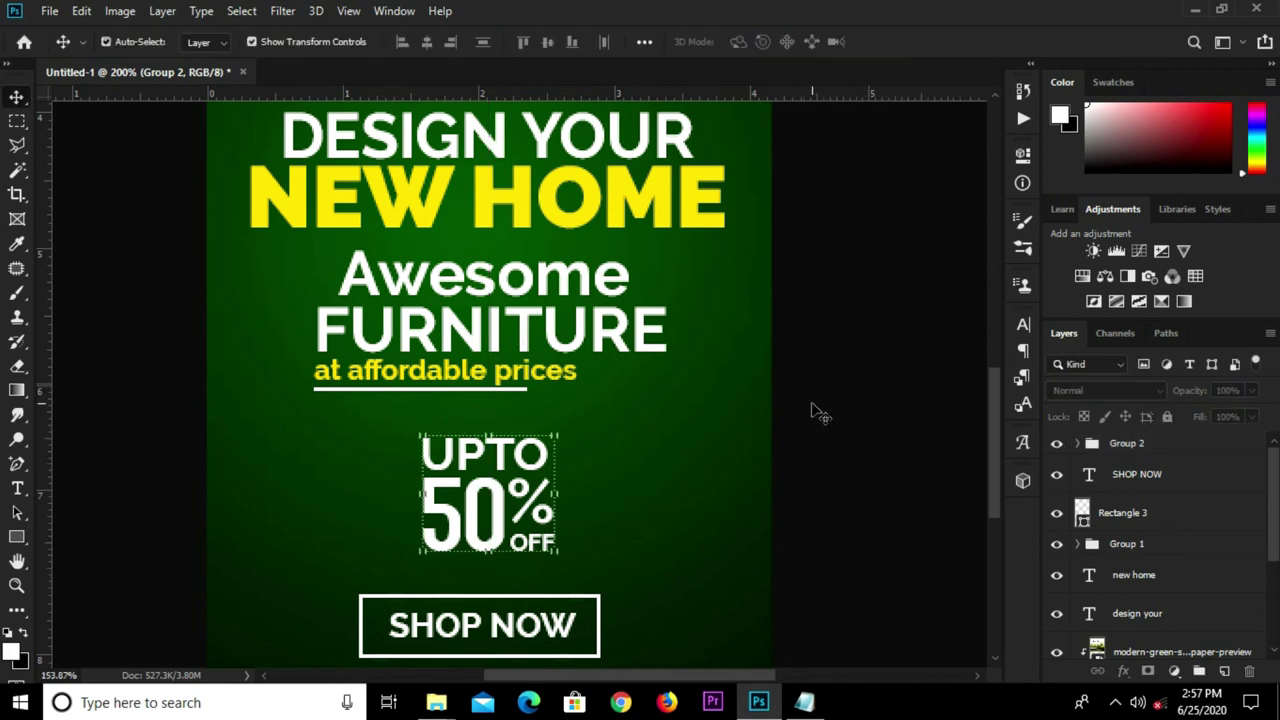
# - Duplicate the SHOP NOW text to just below the button
pyautogui.scroll(-1, 790, 450)
pyautogui.scroll(-1, 789, 470)
pyautogui.scroll(-1, 785, 495)
pyautogui.scroll(-1, 755, 520)
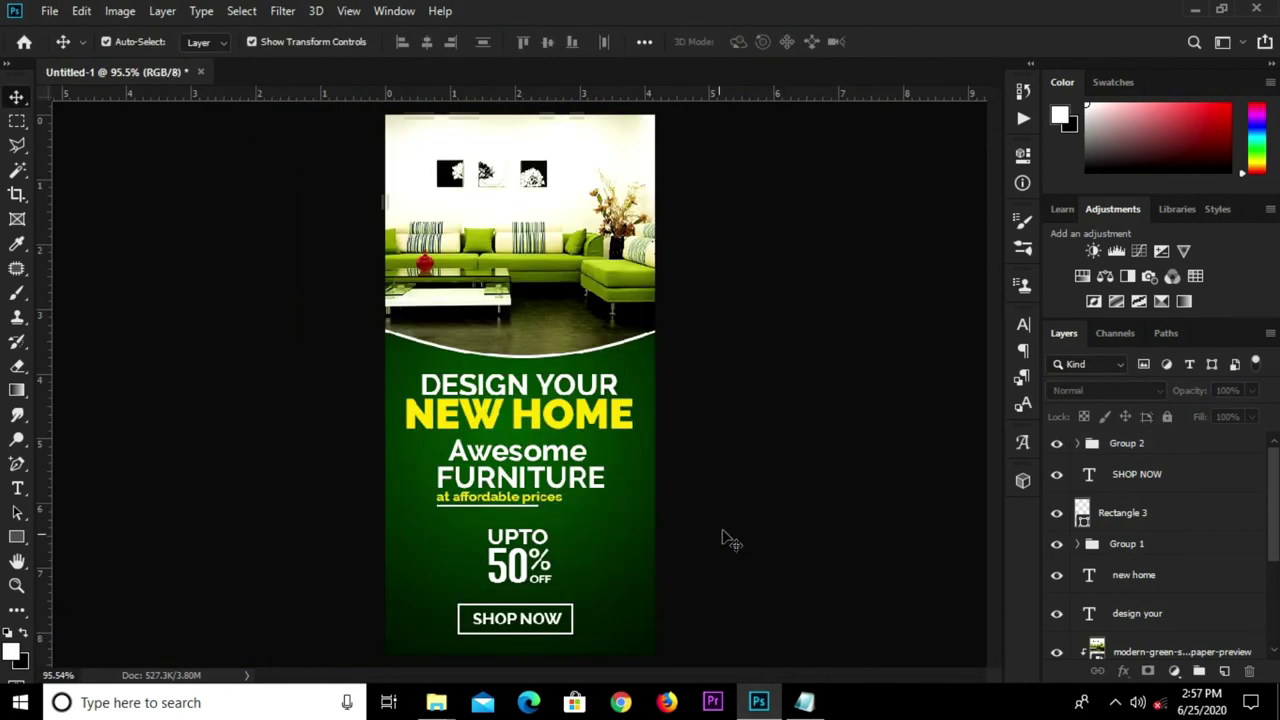
pyautogui.click(517, 620)
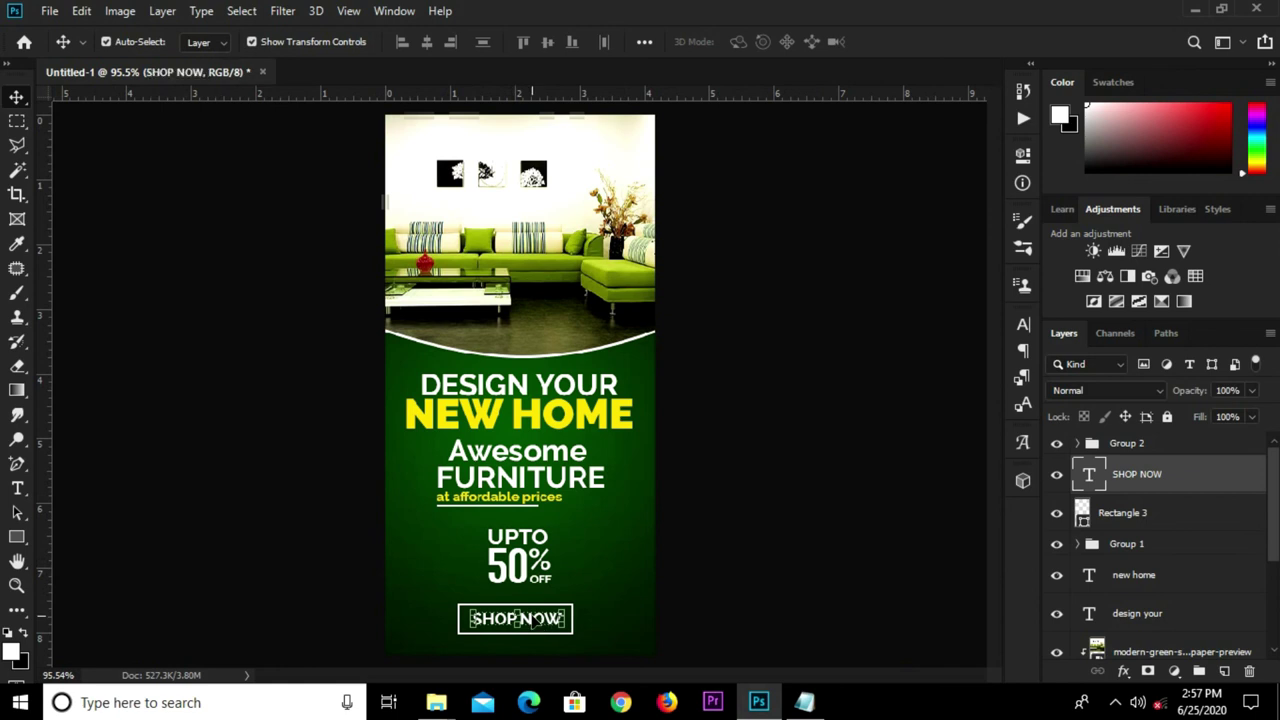
pyautogui.moveTo(537, 632); pyautogui.dragTo(537, 658)
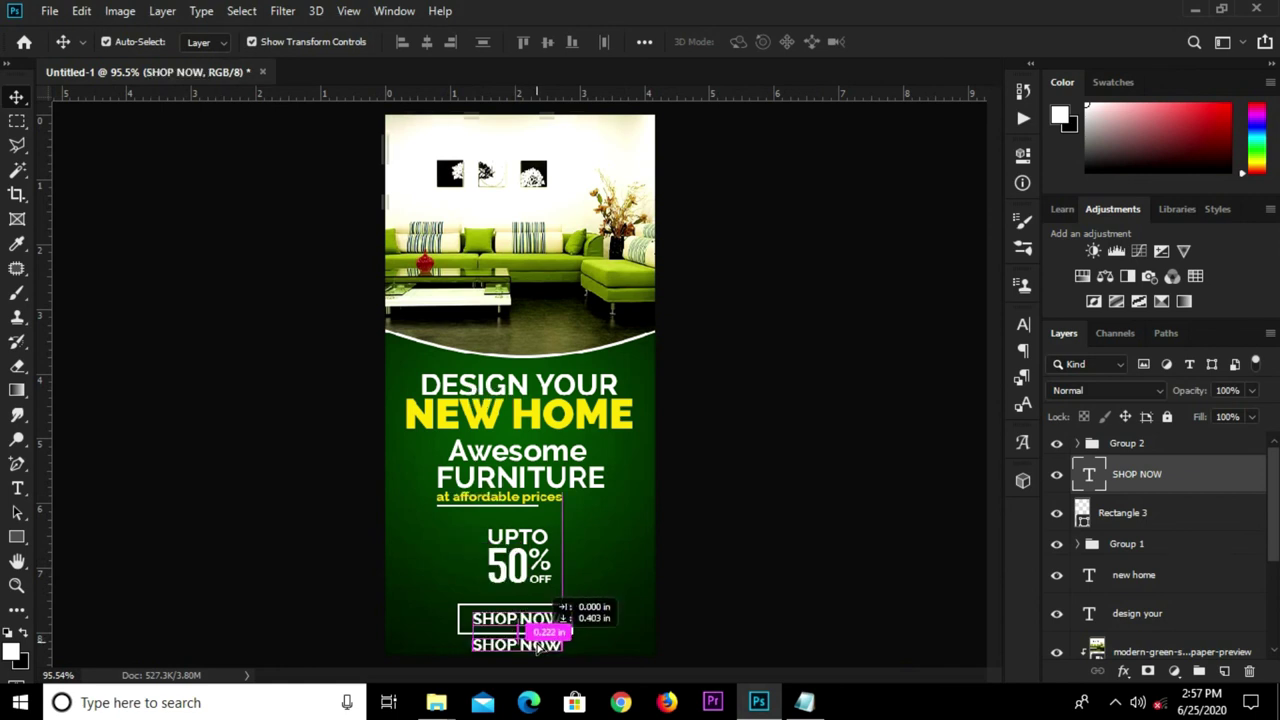
pyautogui.click(790, 556)
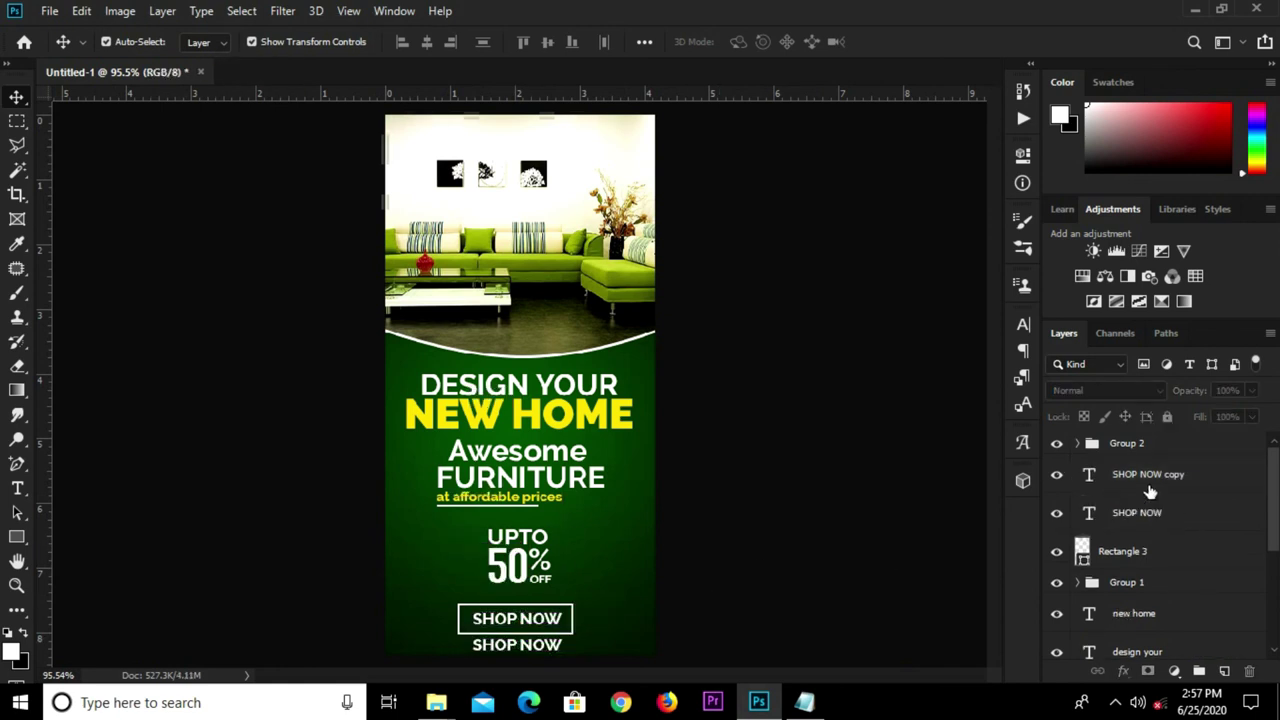
# - Nudge the SHOP NOW button and its duplicate text line upward
pyautogui.click(1129, 554)
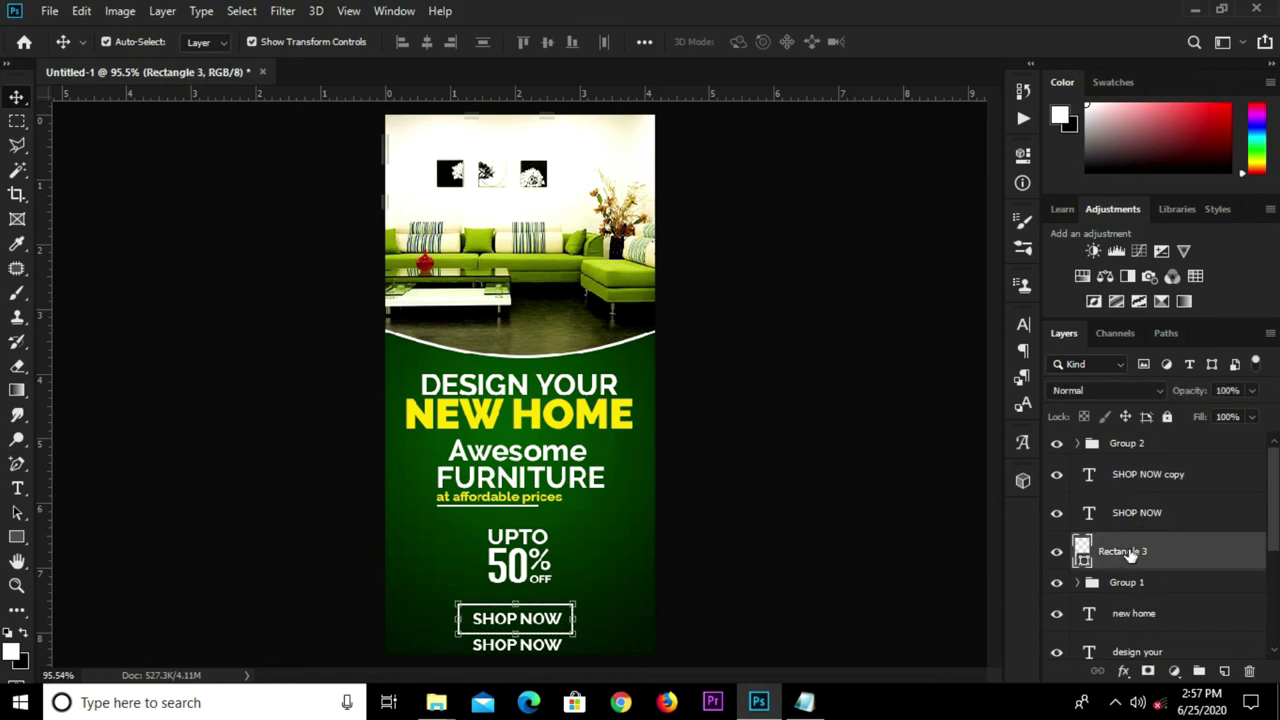
pyautogui.keyDown('shift'); pyautogui.click(1141, 513); pyautogui.keyUp('shift')
pyautogui.press('Up')
pyautogui.press('Up')
pyautogui.press('Up')
pyautogui.press('Up')
pyautogui.press('Up')
pyautogui.press('Up')
pyautogui.press('Up')
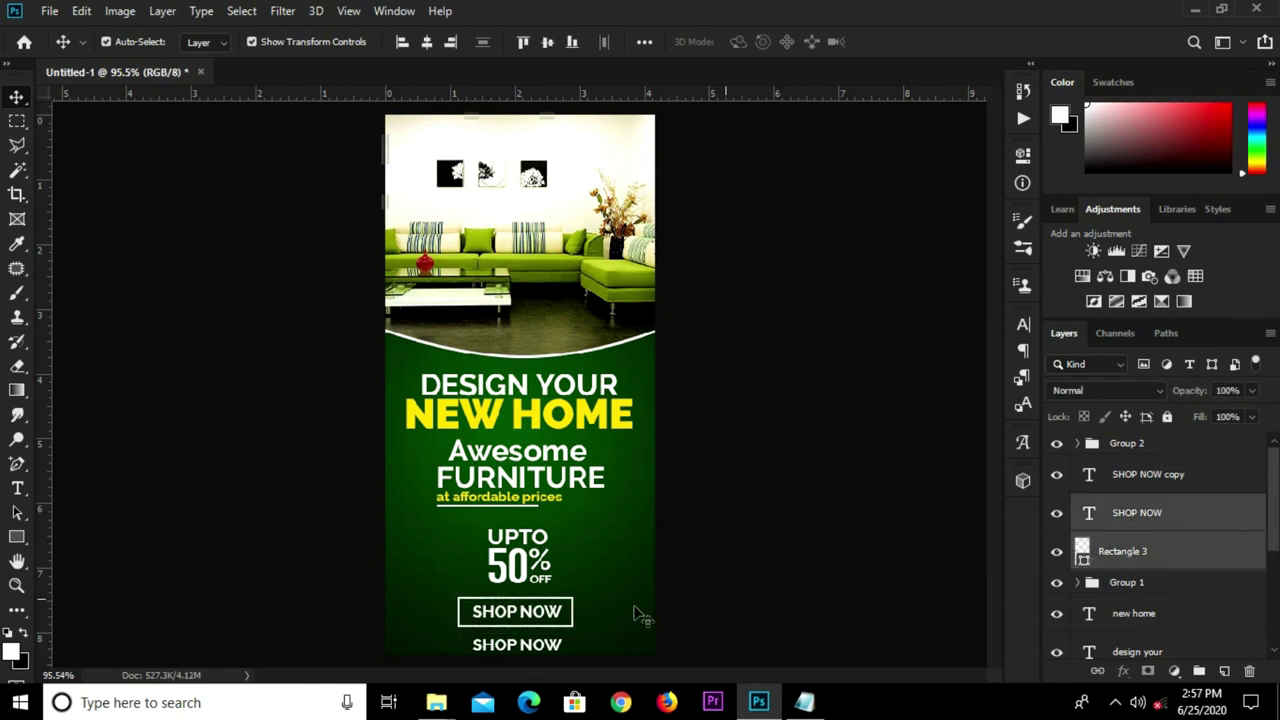
pyautogui.click(640, 615)
pyautogui.click(527, 645)
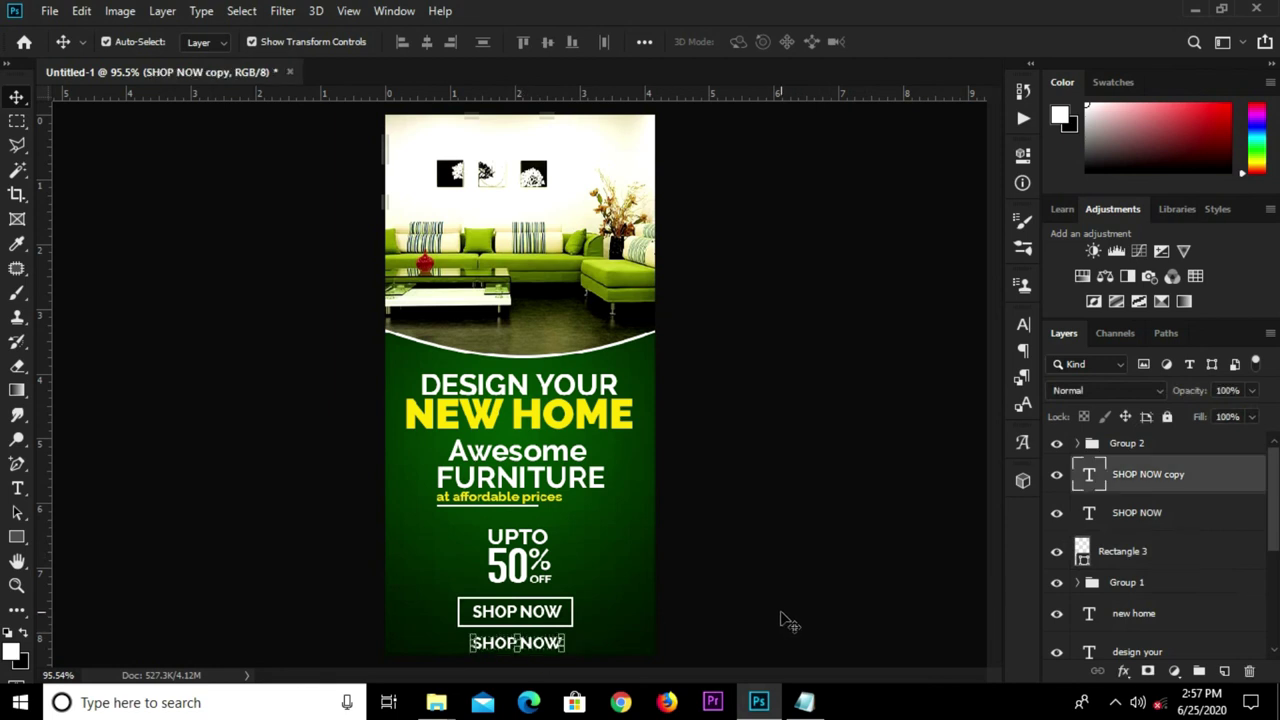
pyautogui.press('Up')
pyautogui.press('Up')
pyautogui.click(1024, 324)
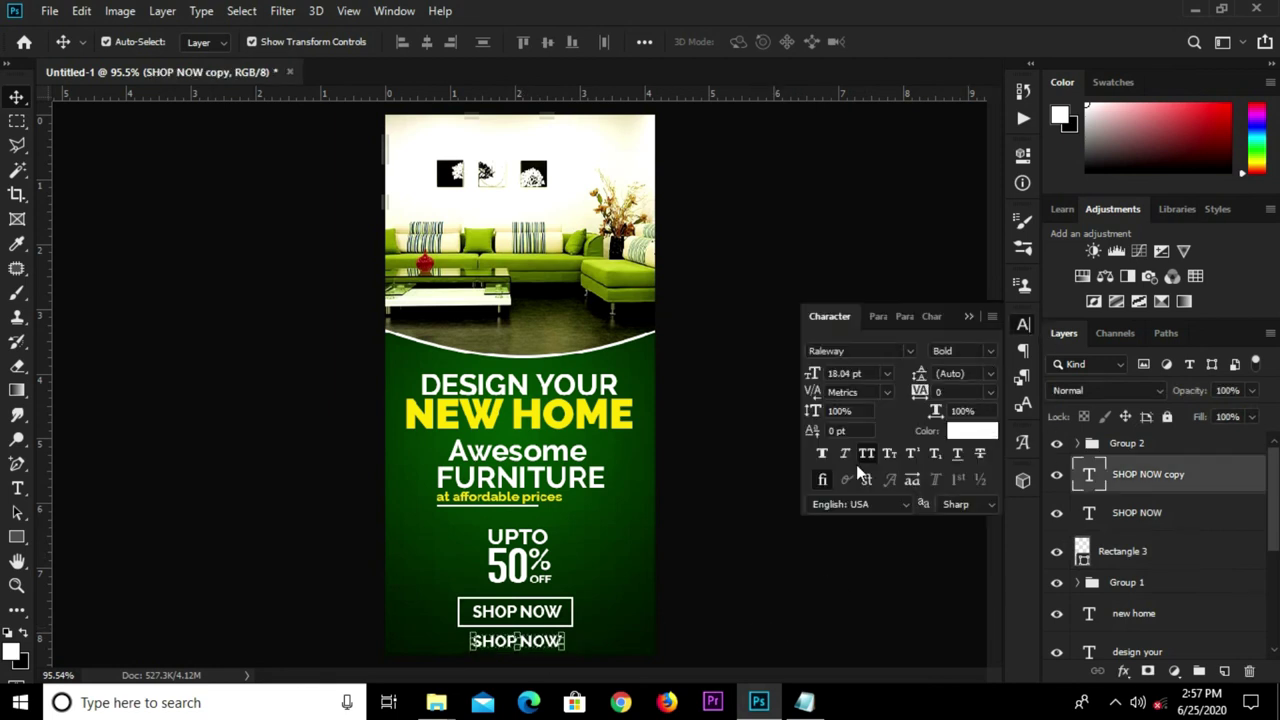
pyautogui.click(968, 316)
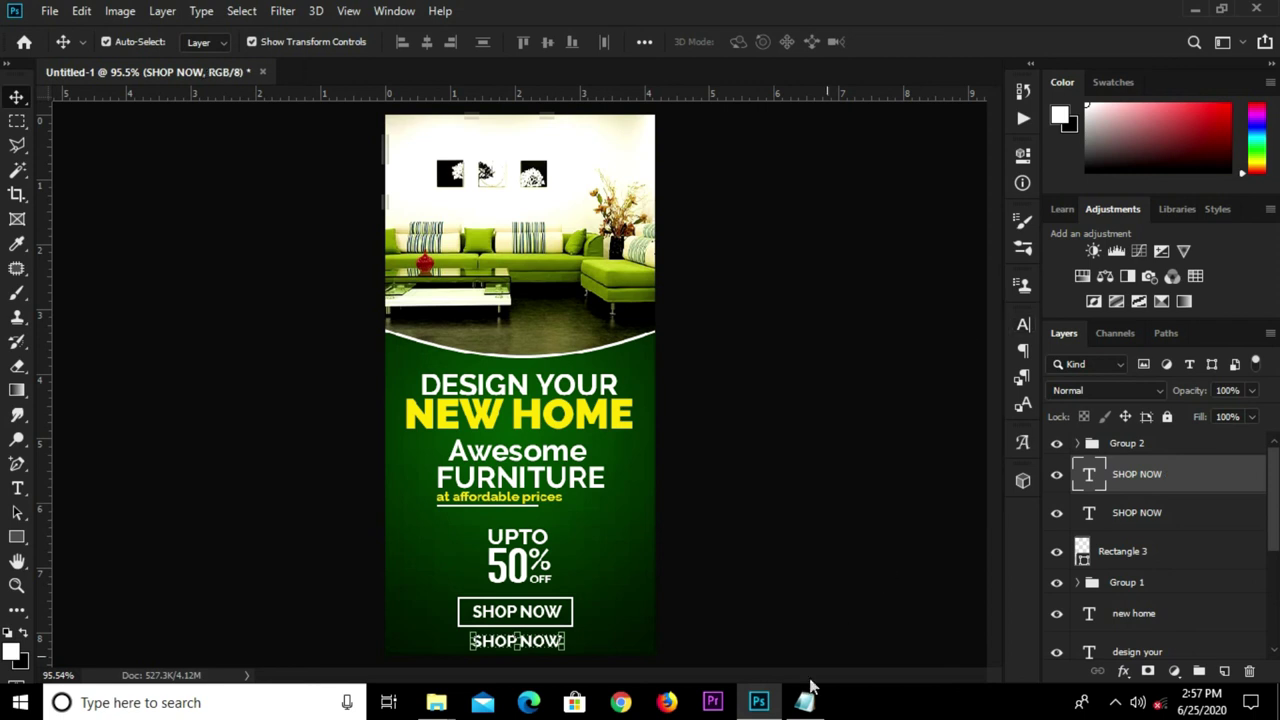
pyautogui.click(804, 702)
pyautogui.moveTo(301, 417); pyautogui.dragTo(167, 389)
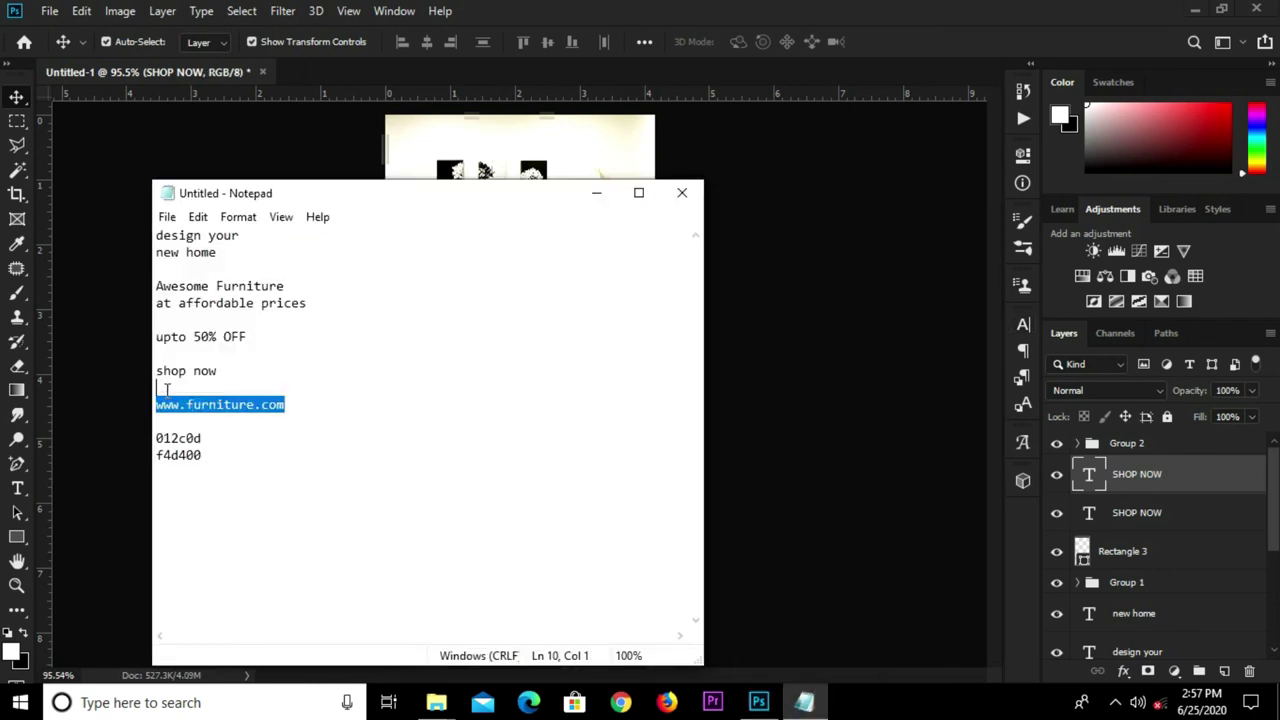
pyautogui.rightClick(184, 404)
pyautogui.click(234, 174)
pyautogui.click(777, 252)
pyautogui.click(1024, 326)
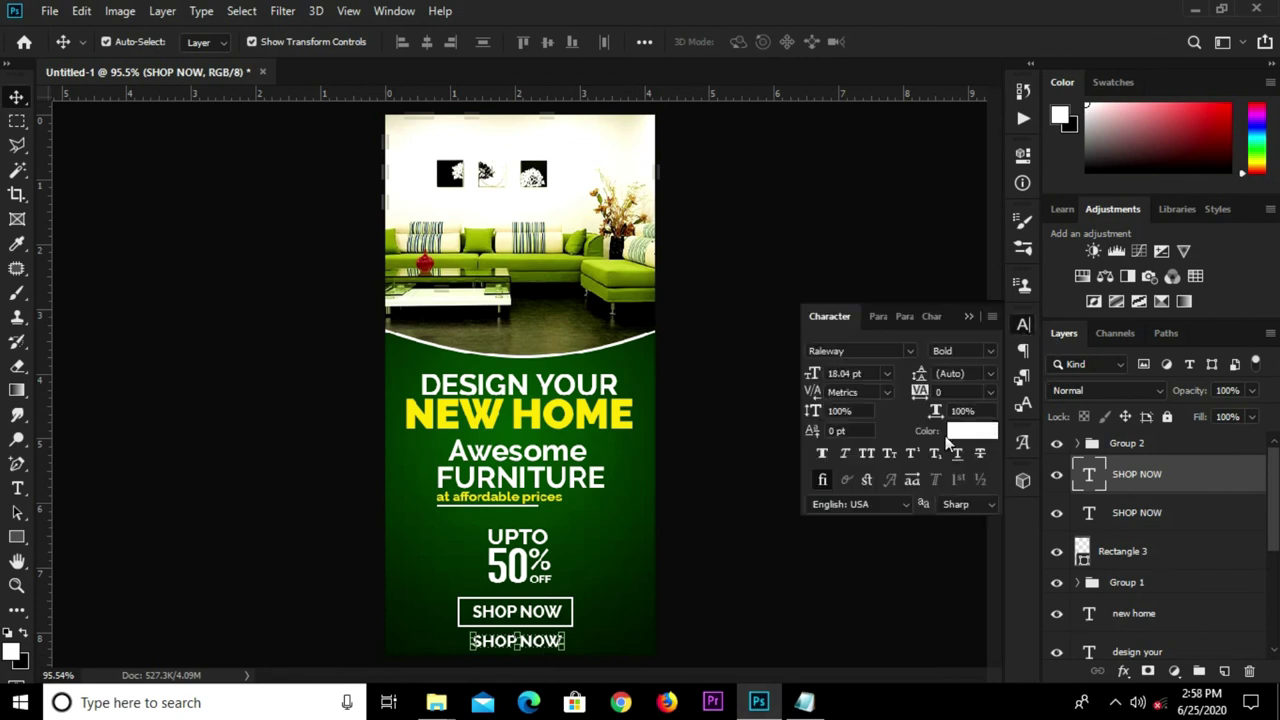
pyautogui.click(775, 592)
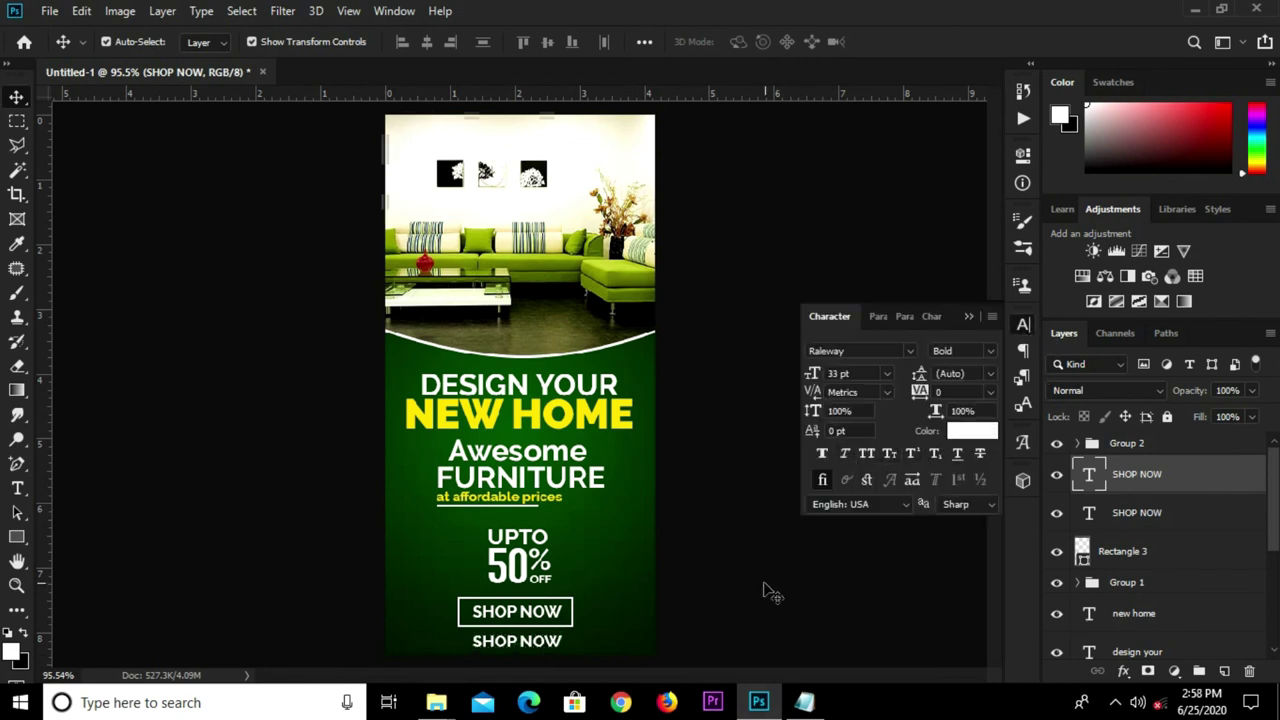
pyautogui.click(512, 648)
pyautogui.click(975, 315)
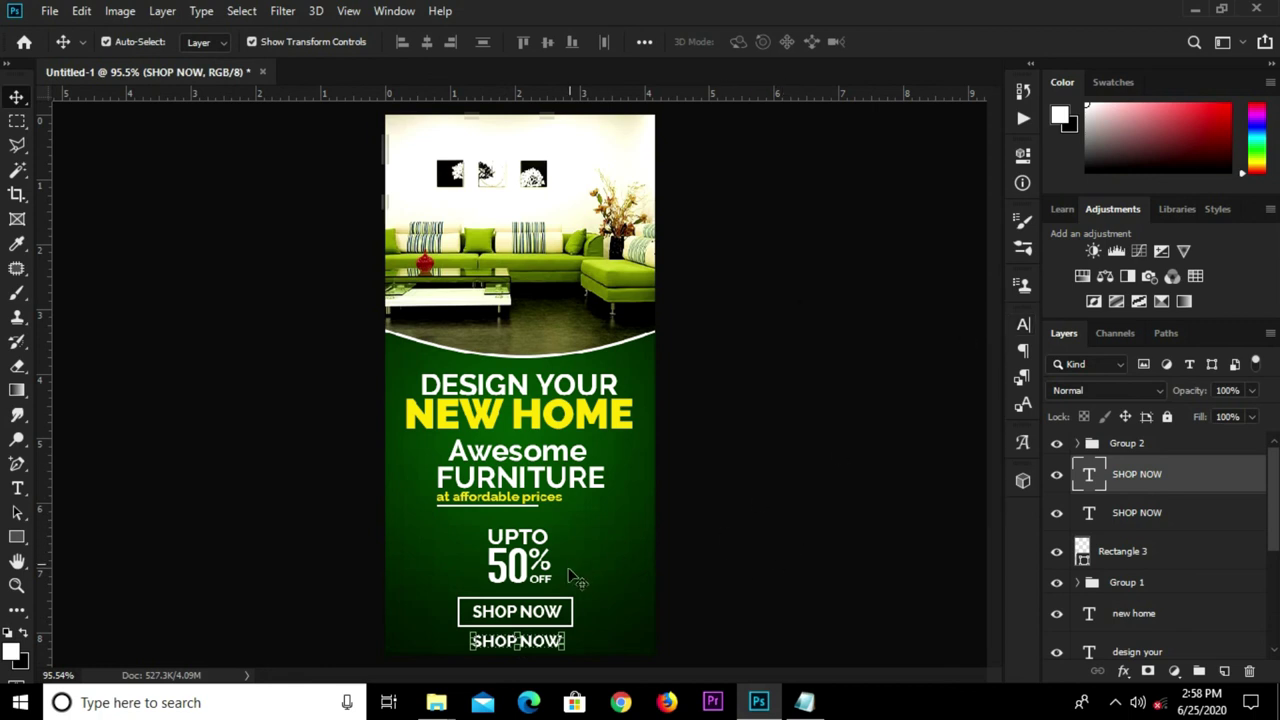
pyautogui.press('t')
pyautogui.click(533, 645)
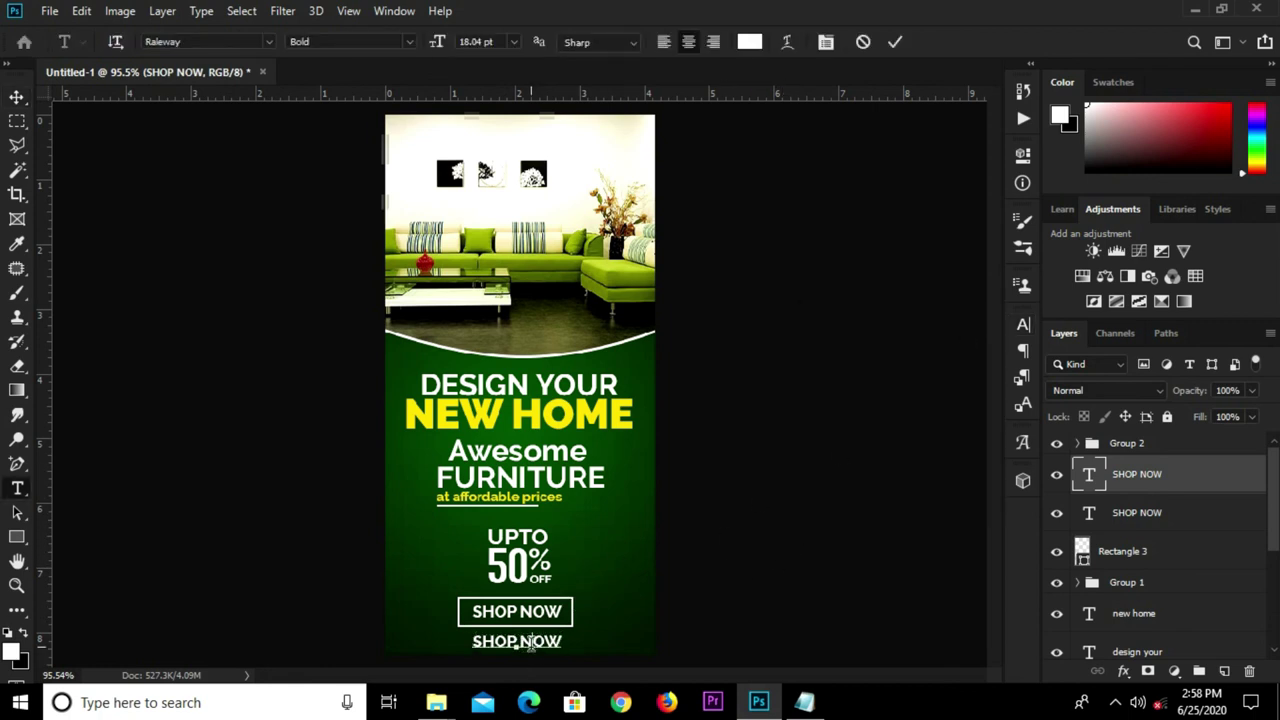
pyautogui.hotkey('ctrl', 'a')
pyautogui.press('BackSpace')
pyautogui.click(897, 47)
pyautogui.press('v')
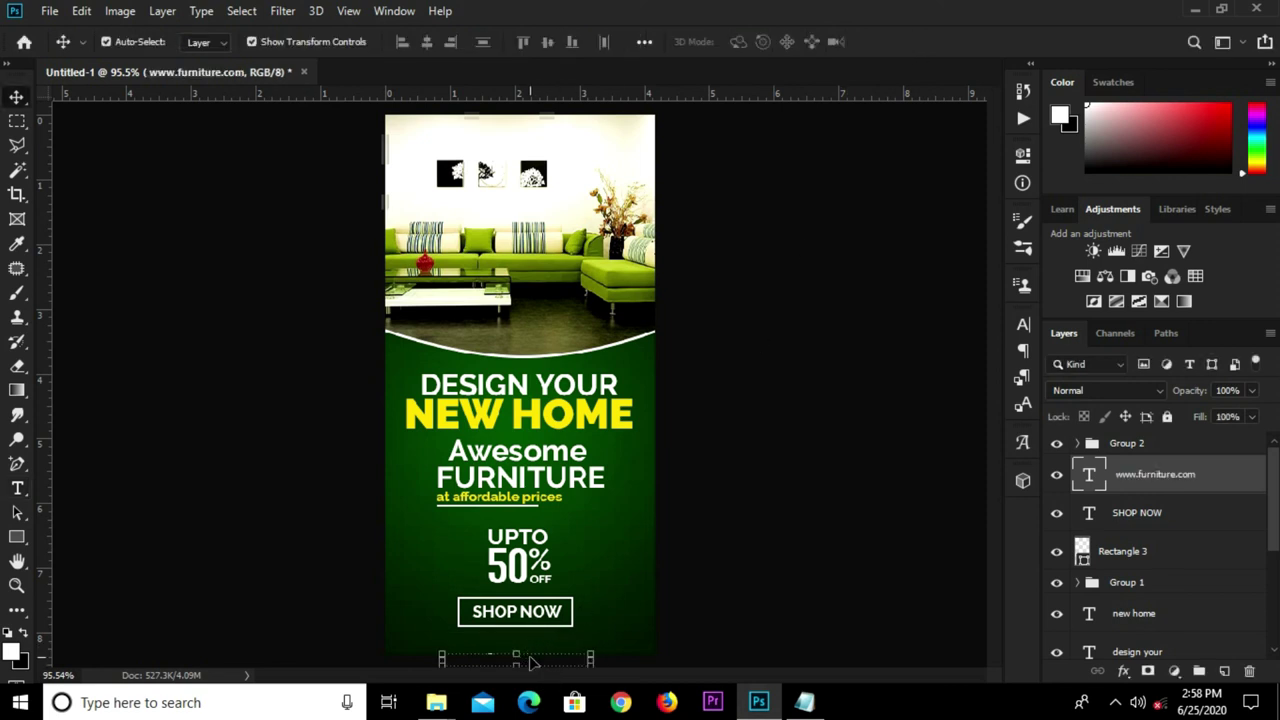
pyautogui.hotkey('ctrl', 'a')
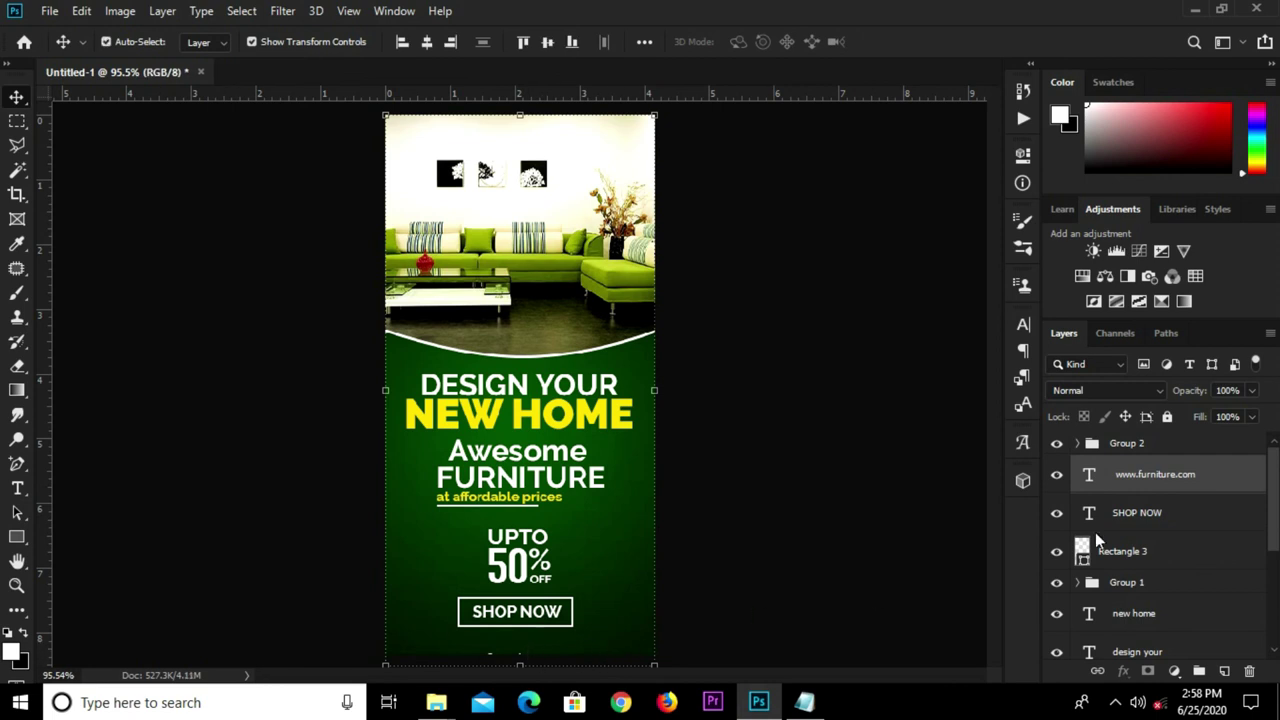
pyautogui.hotkey('ctrl', '-')
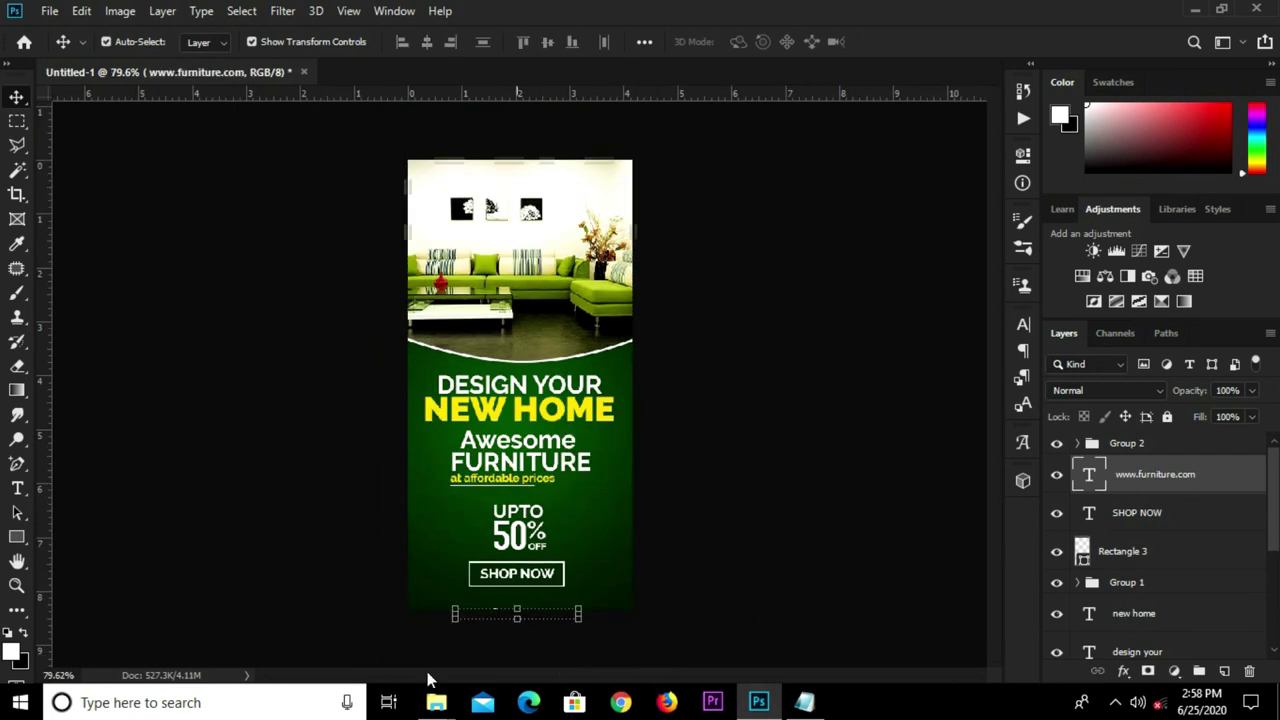
pyautogui.hotkey('ctrl', 't')
pyautogui.press('Up')
pyautogui.press('Up')
pyautogui.press('Up')
pyautogui.press('Up')
pyautogui.press('Up')
pyautogui.press('Up')
pyautogui.press('Up')
pyautogui.press('Up')
pyautogui.press('Up')
pyautogui.press('Up')
pyautogui.press('Up')
pyautogui.press('Up')
pyautogui.press('Up')
pyautogui.press('Up')
pyautogui.press('Up')
pyautogui.press('Up')
pyautogui.press('Up')
pyautogui.press('Up')
pyautogui.press('Up')
pyautogui.press('Up')
pyautogui.press('Up')
pyautogui.press('Up')
pyautogui.press('Up')
pyautogui.press('Return')
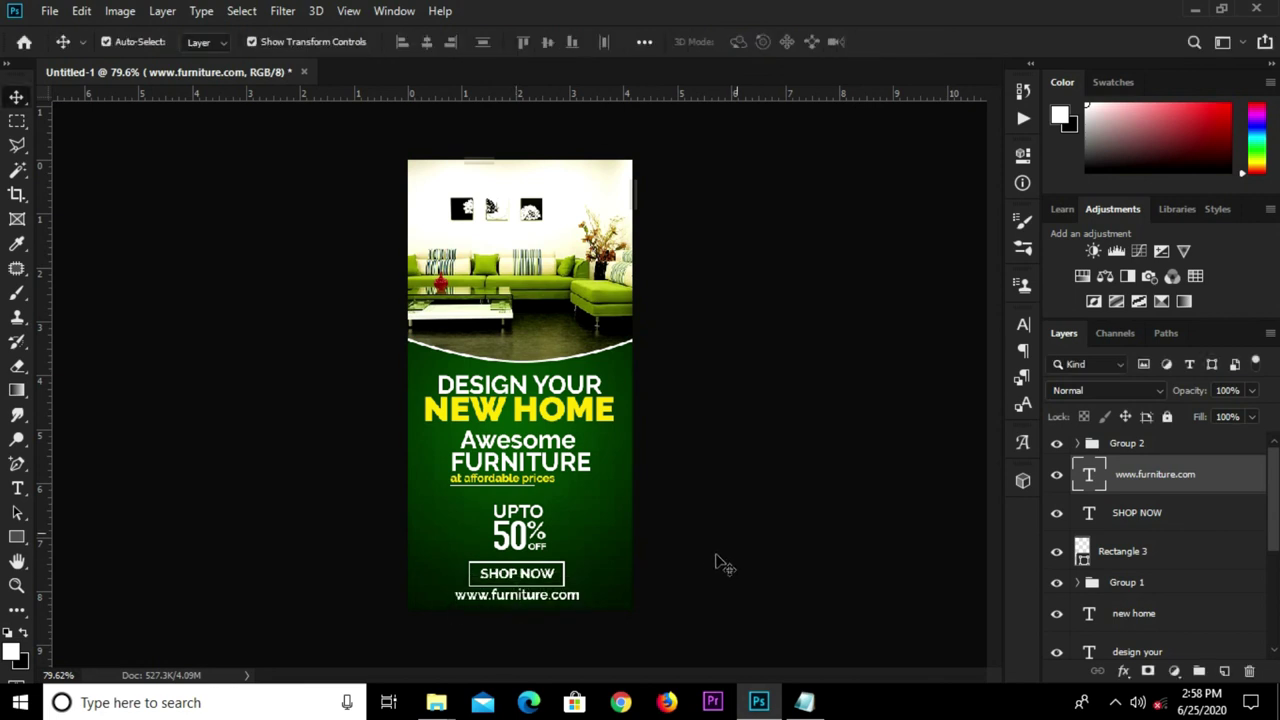
# - Select the SHOP NOW text with its Rectangle 3 button and raise the button slightly
pyautogui.click(715, 563)
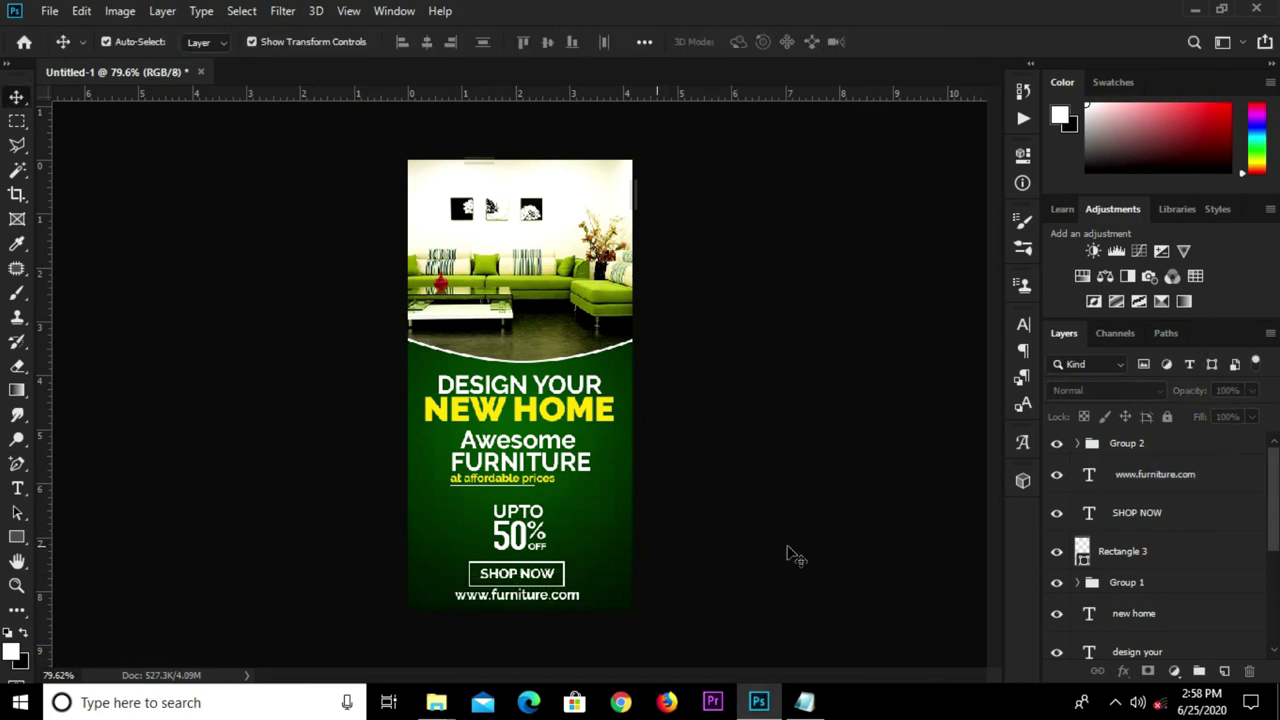
pyautogui.click(1136, 452)
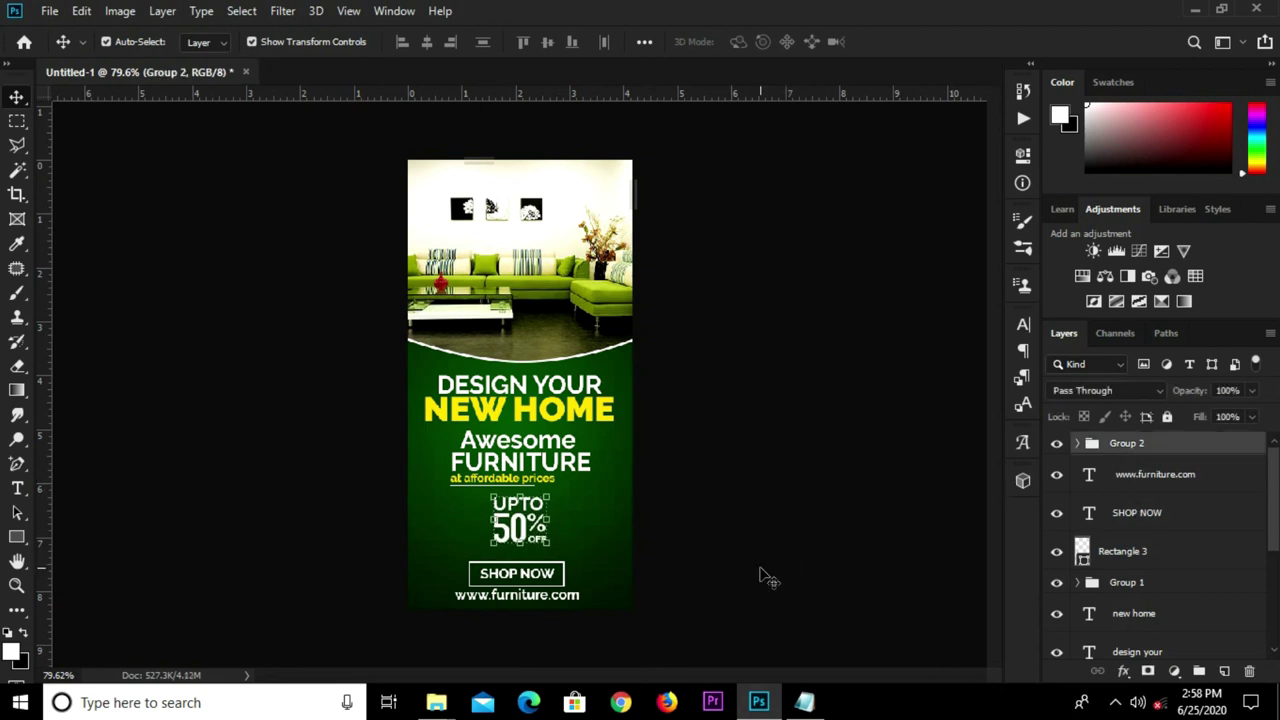
pyautogui.click(515, 578)
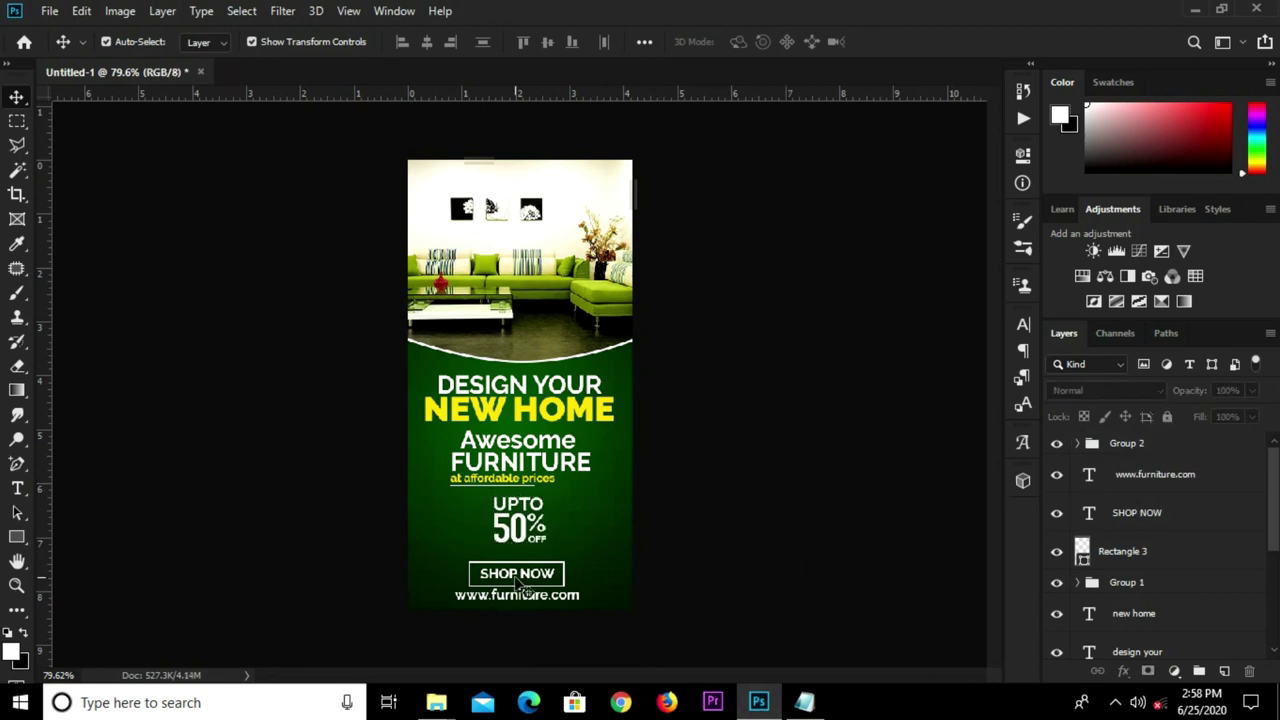
pyautogui.keyDown('shift'); pyautogui.click(1142, 563); pyautogui.keyUp('shift')
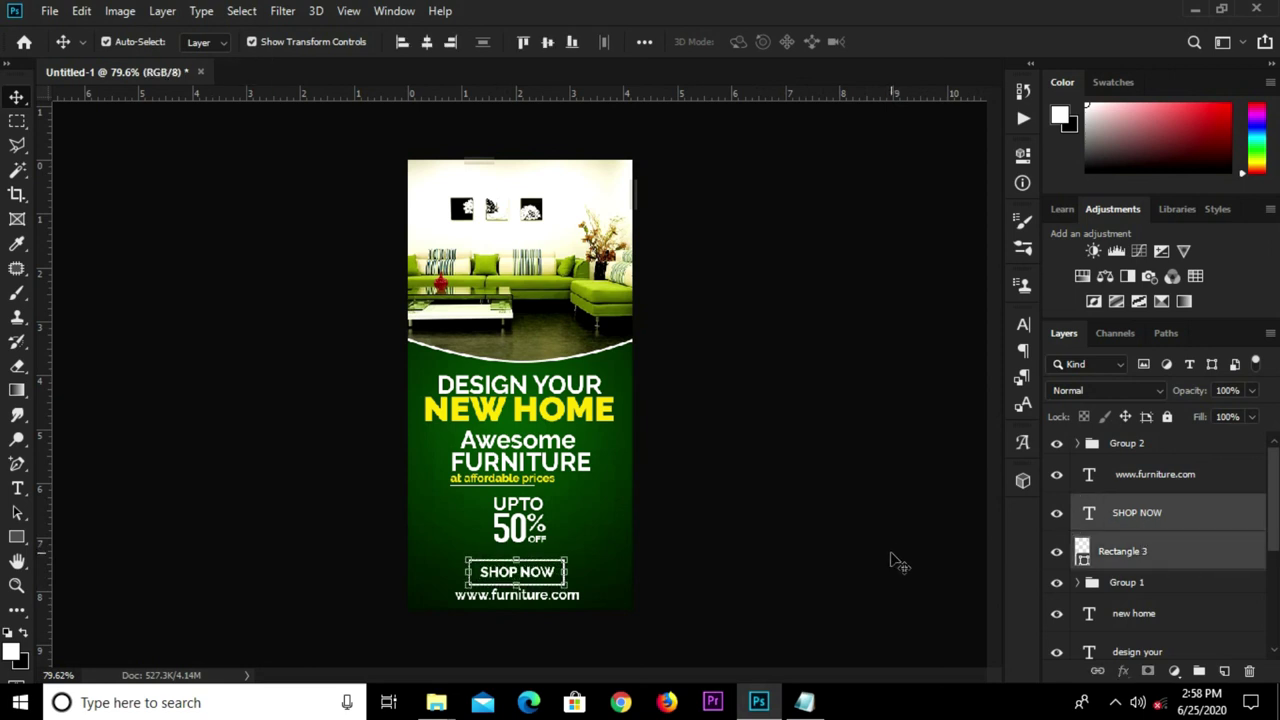
pyautogui.click(765, 576)
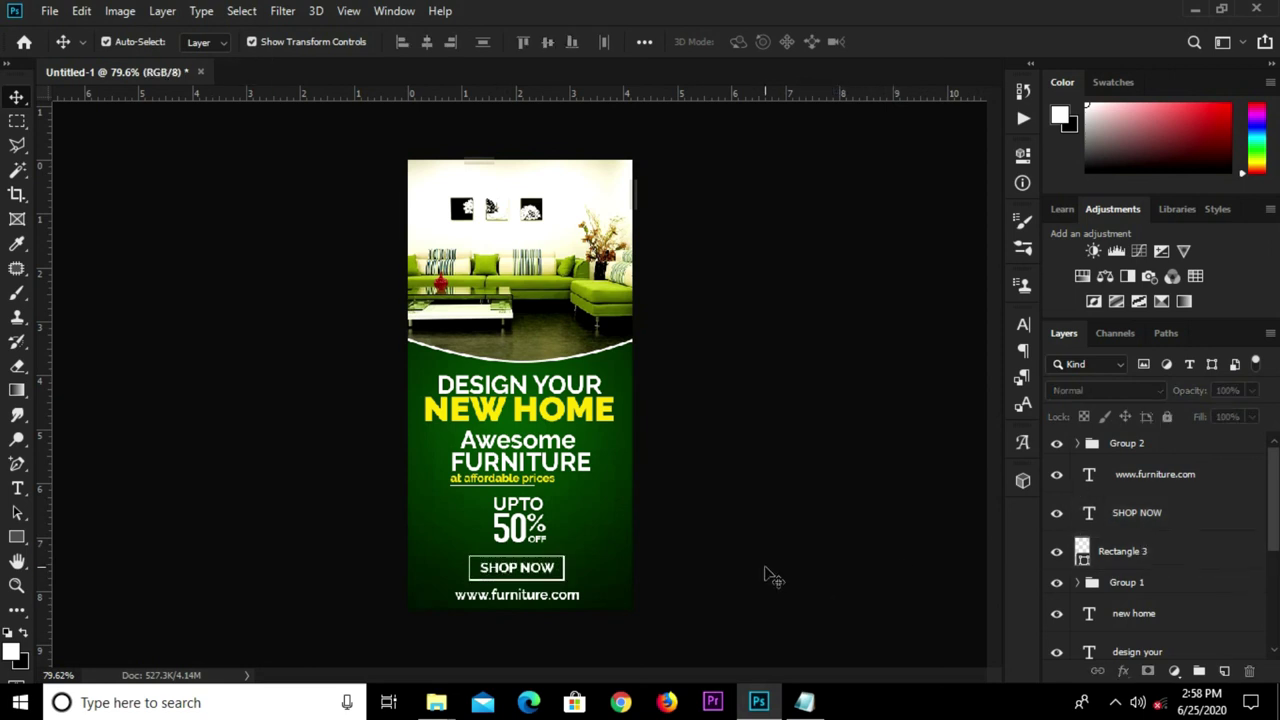
pyautogui.scroll(2, 785, 580)
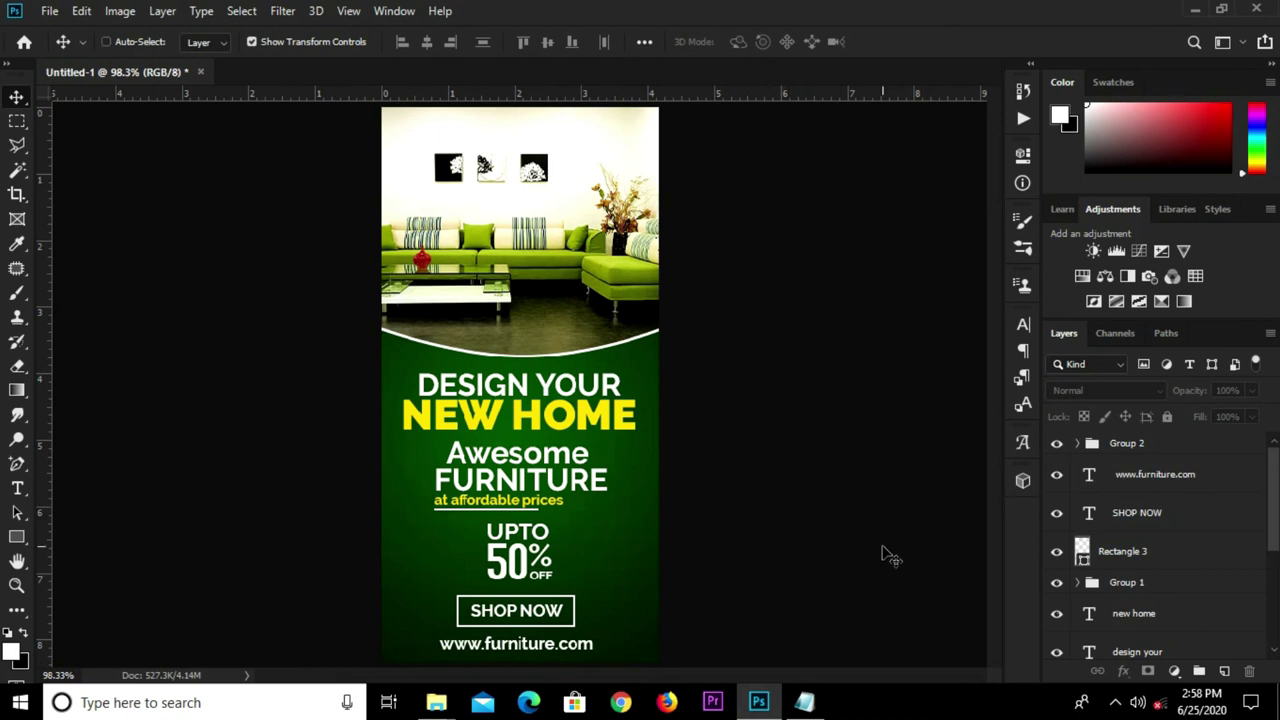
pyautogui.scroll(-3, 885, 555)
pyautogui.scroll(3, 885, 555)
pyautogui.click(583, 652)
pyautogui.press('Down')
pyautogui.press('Down')
pyautogui.press('Down')
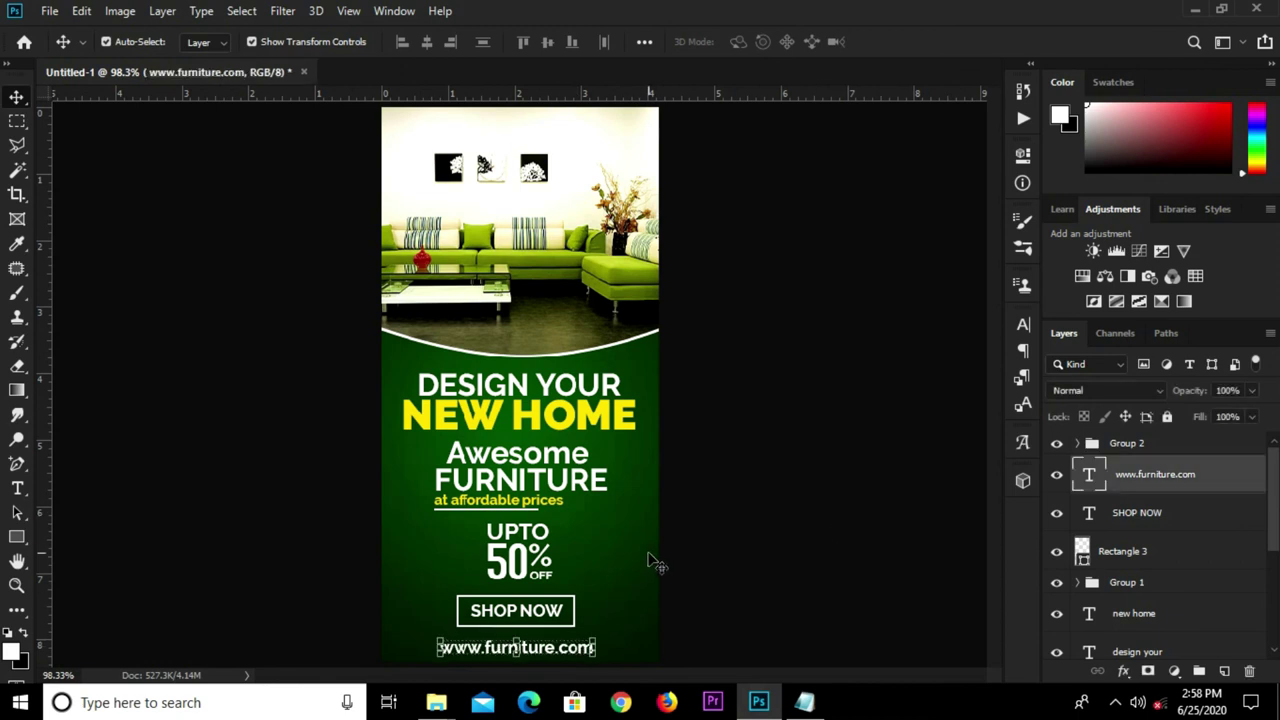
pyautogui.click(725, 520)
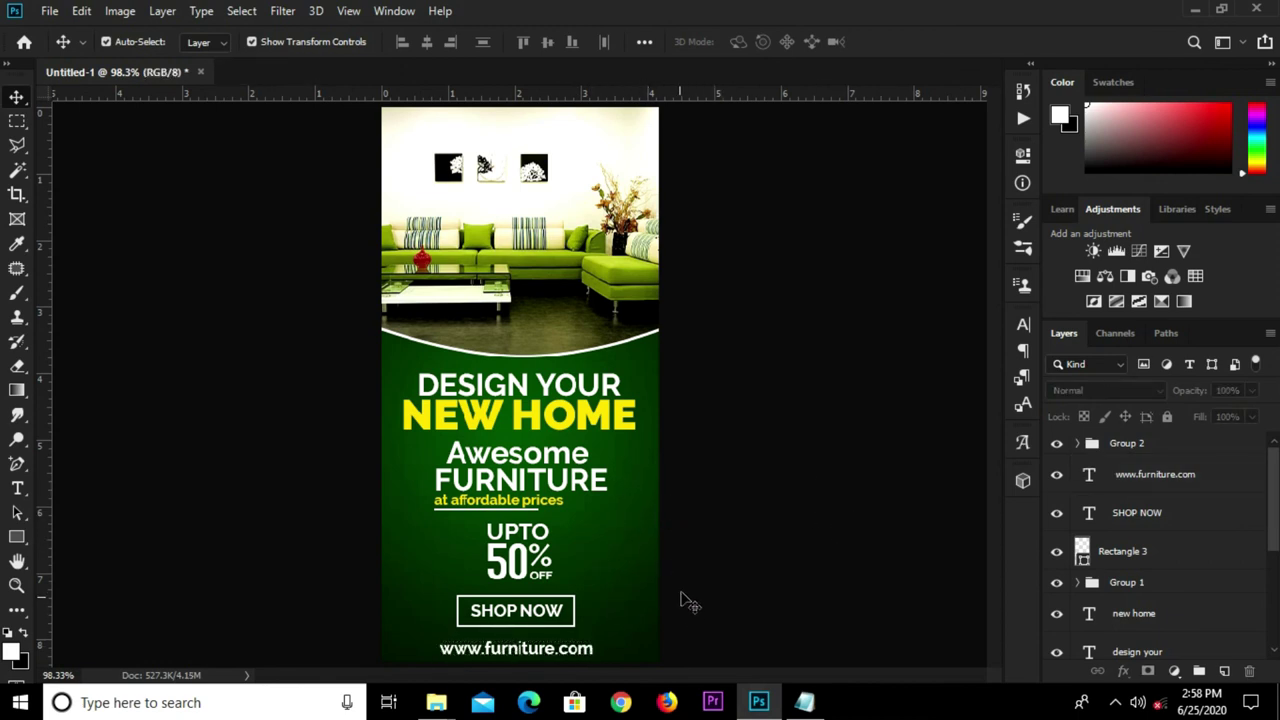